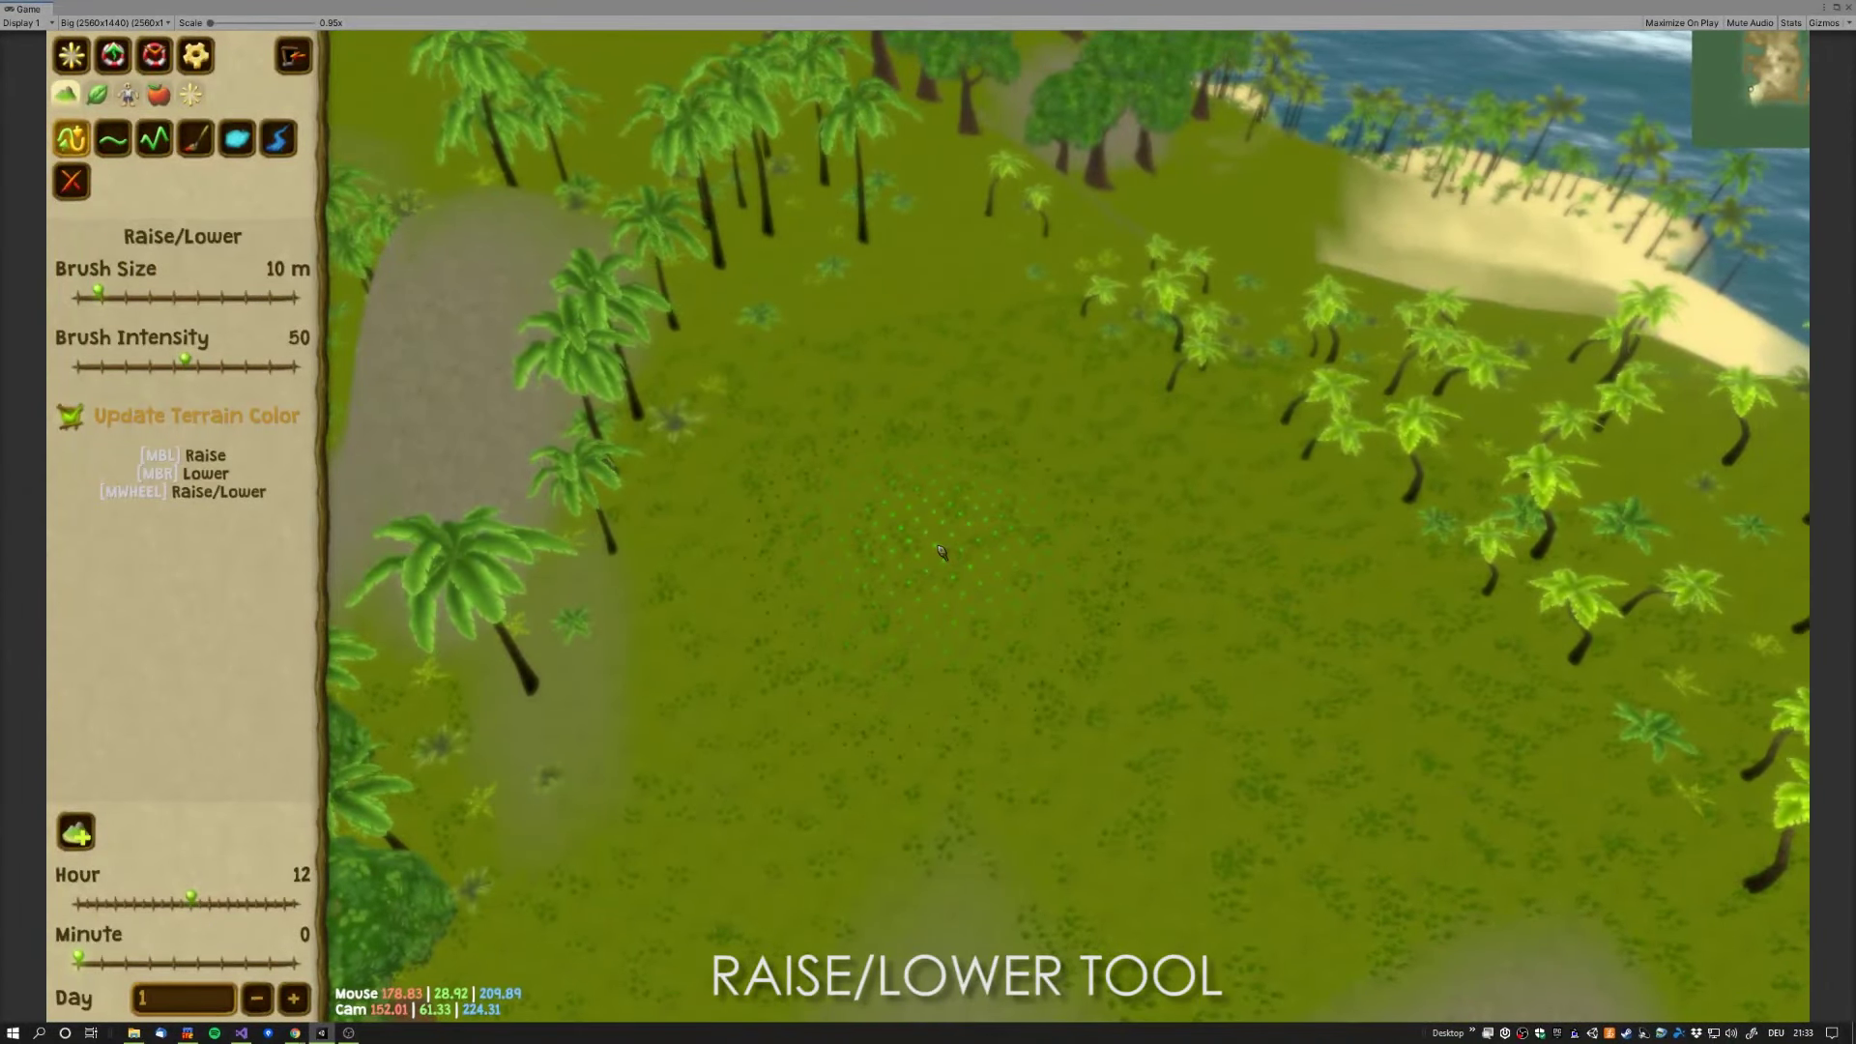
# Step: Raise a hill in the grassland and a mound under the palms, then lower it partly
pyautogui.moveTo(942, 551); pyautogui.dragTo(612, 558)
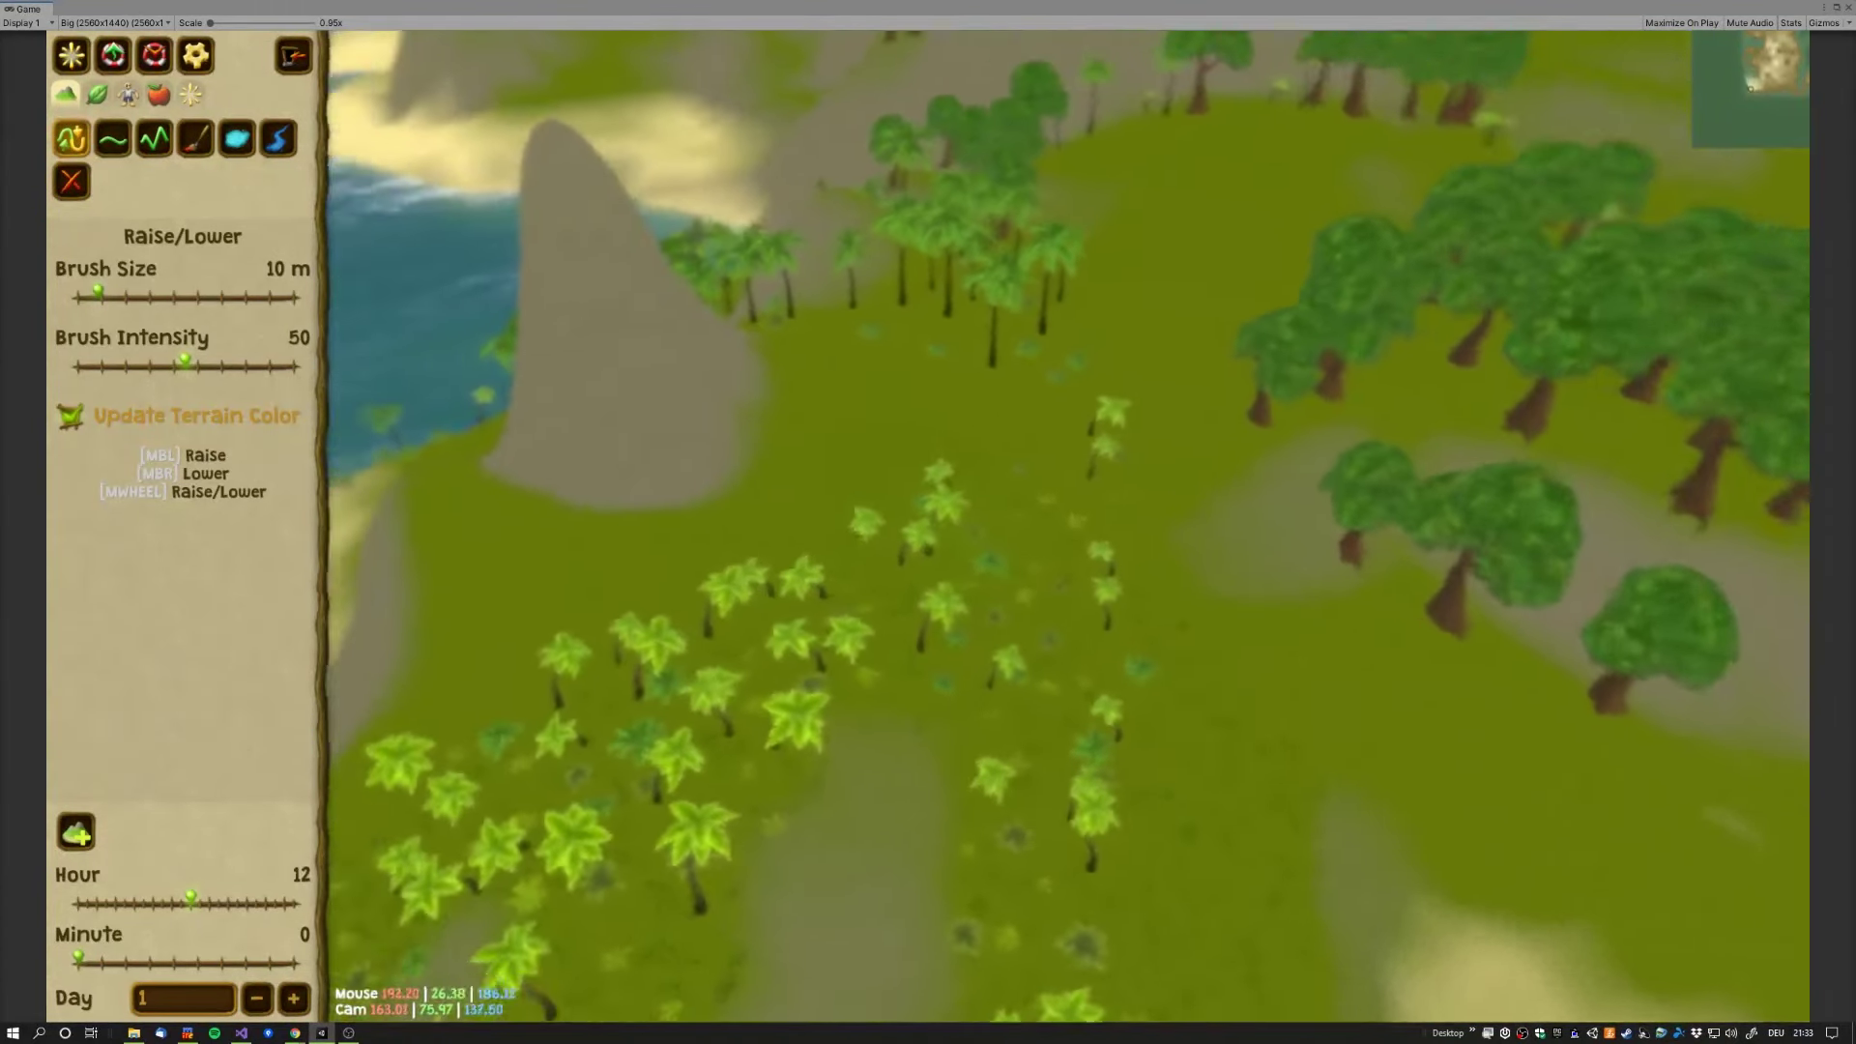
pyautogui.moveTo(865, 725); pyautogui.dragTo(699, 716)
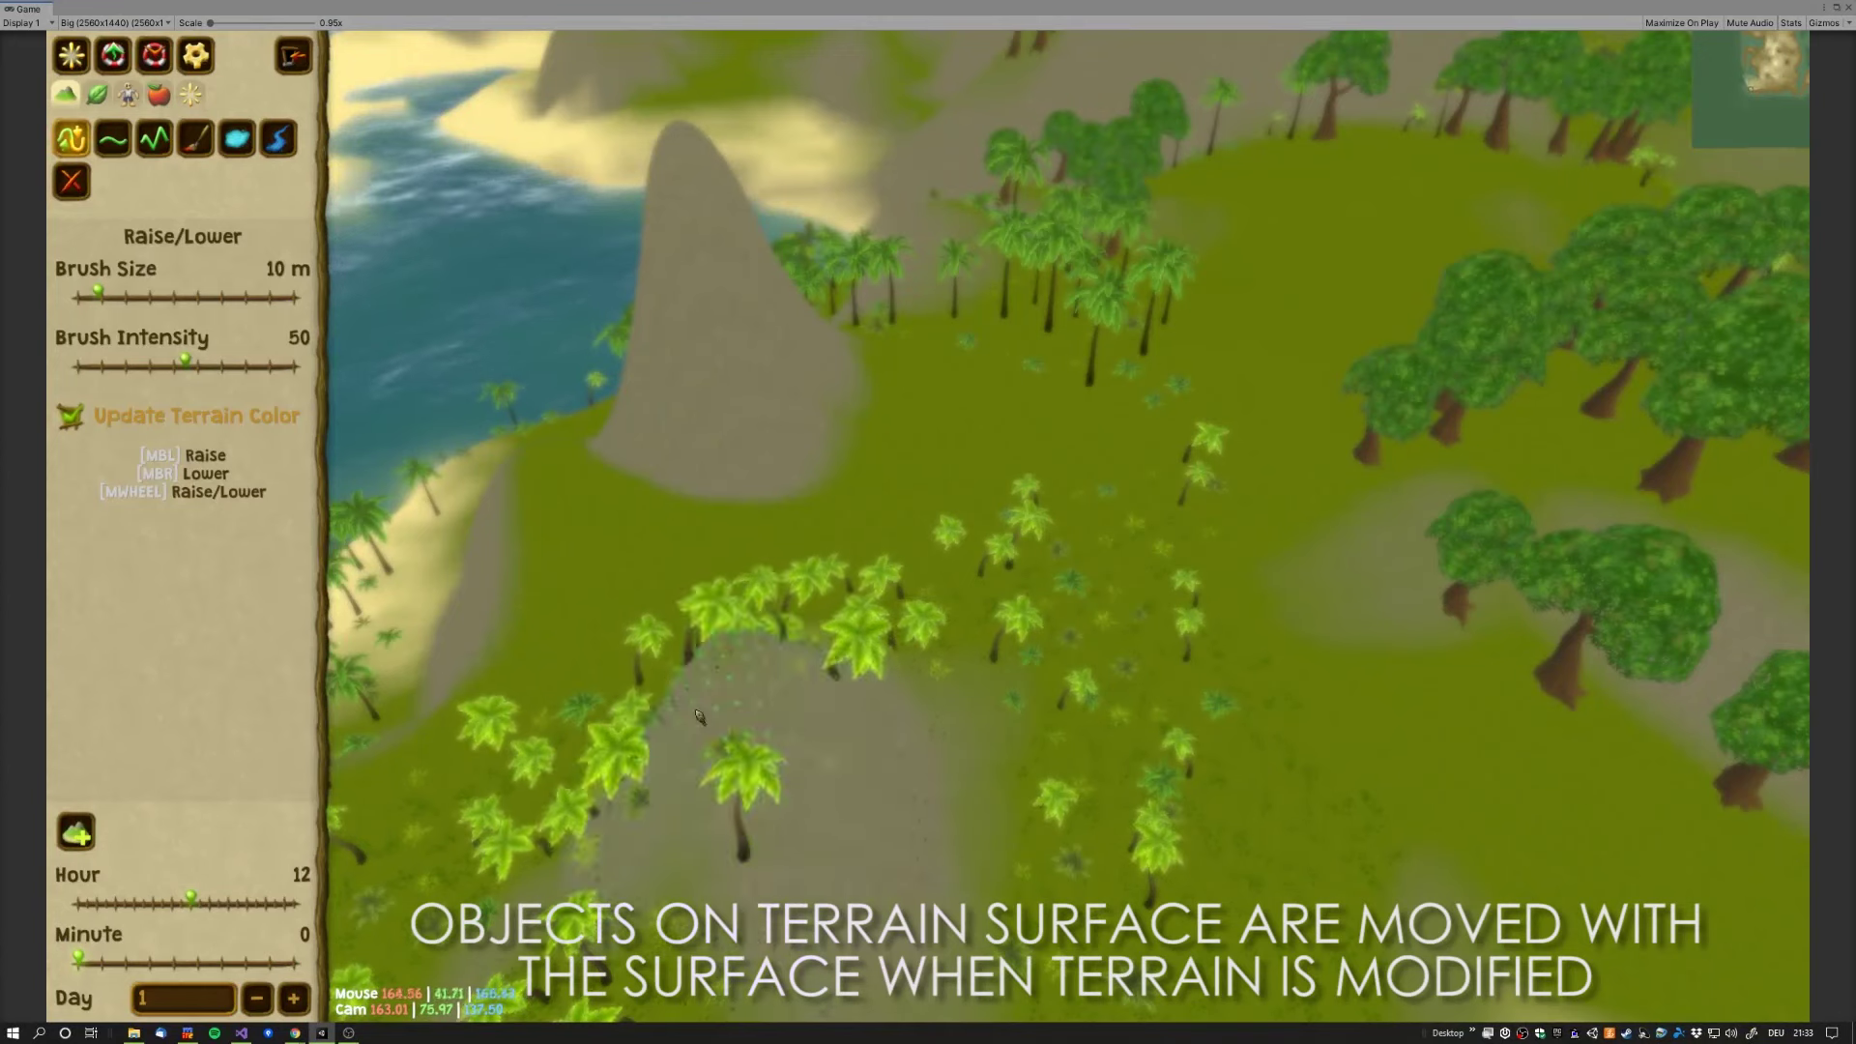
pyautogui.moveTo(557, 727); pyautogui.dragTo(754, 721)
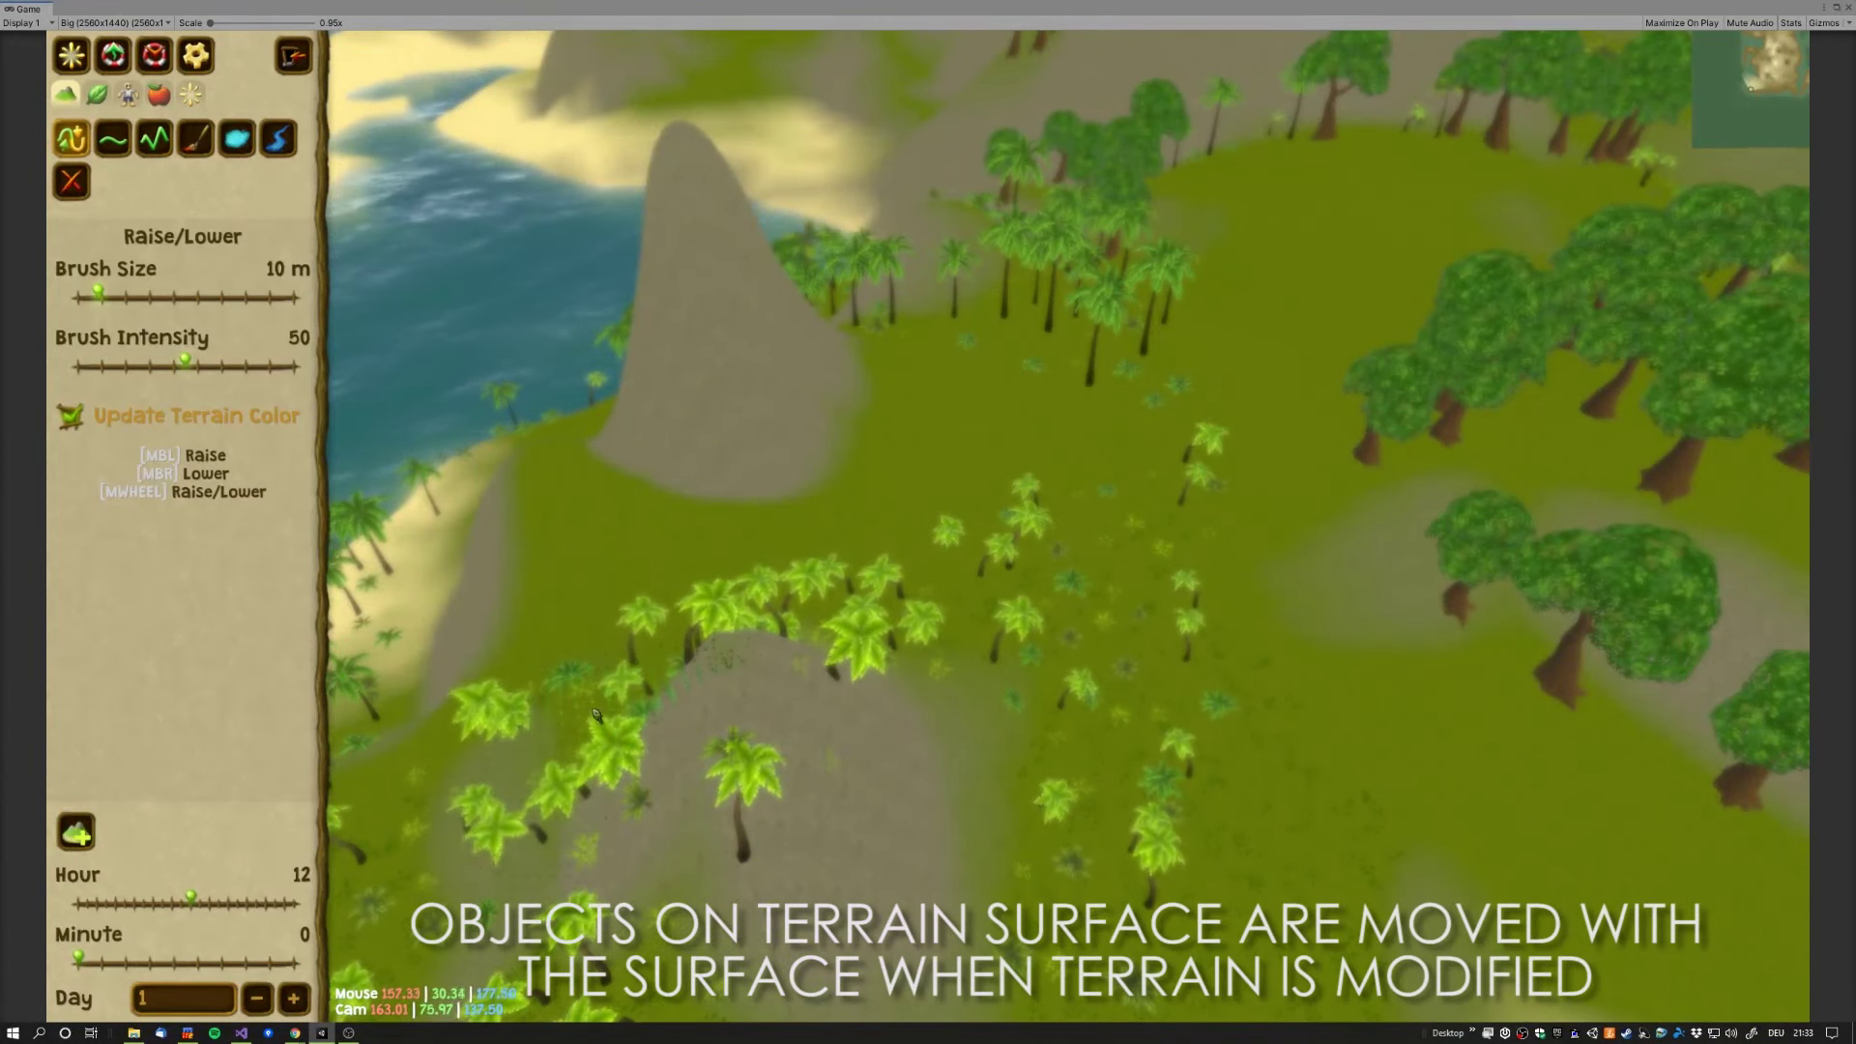
pyautogui.moveTo(754, 720); pyautogui.dragTo(737, 651, button='right')
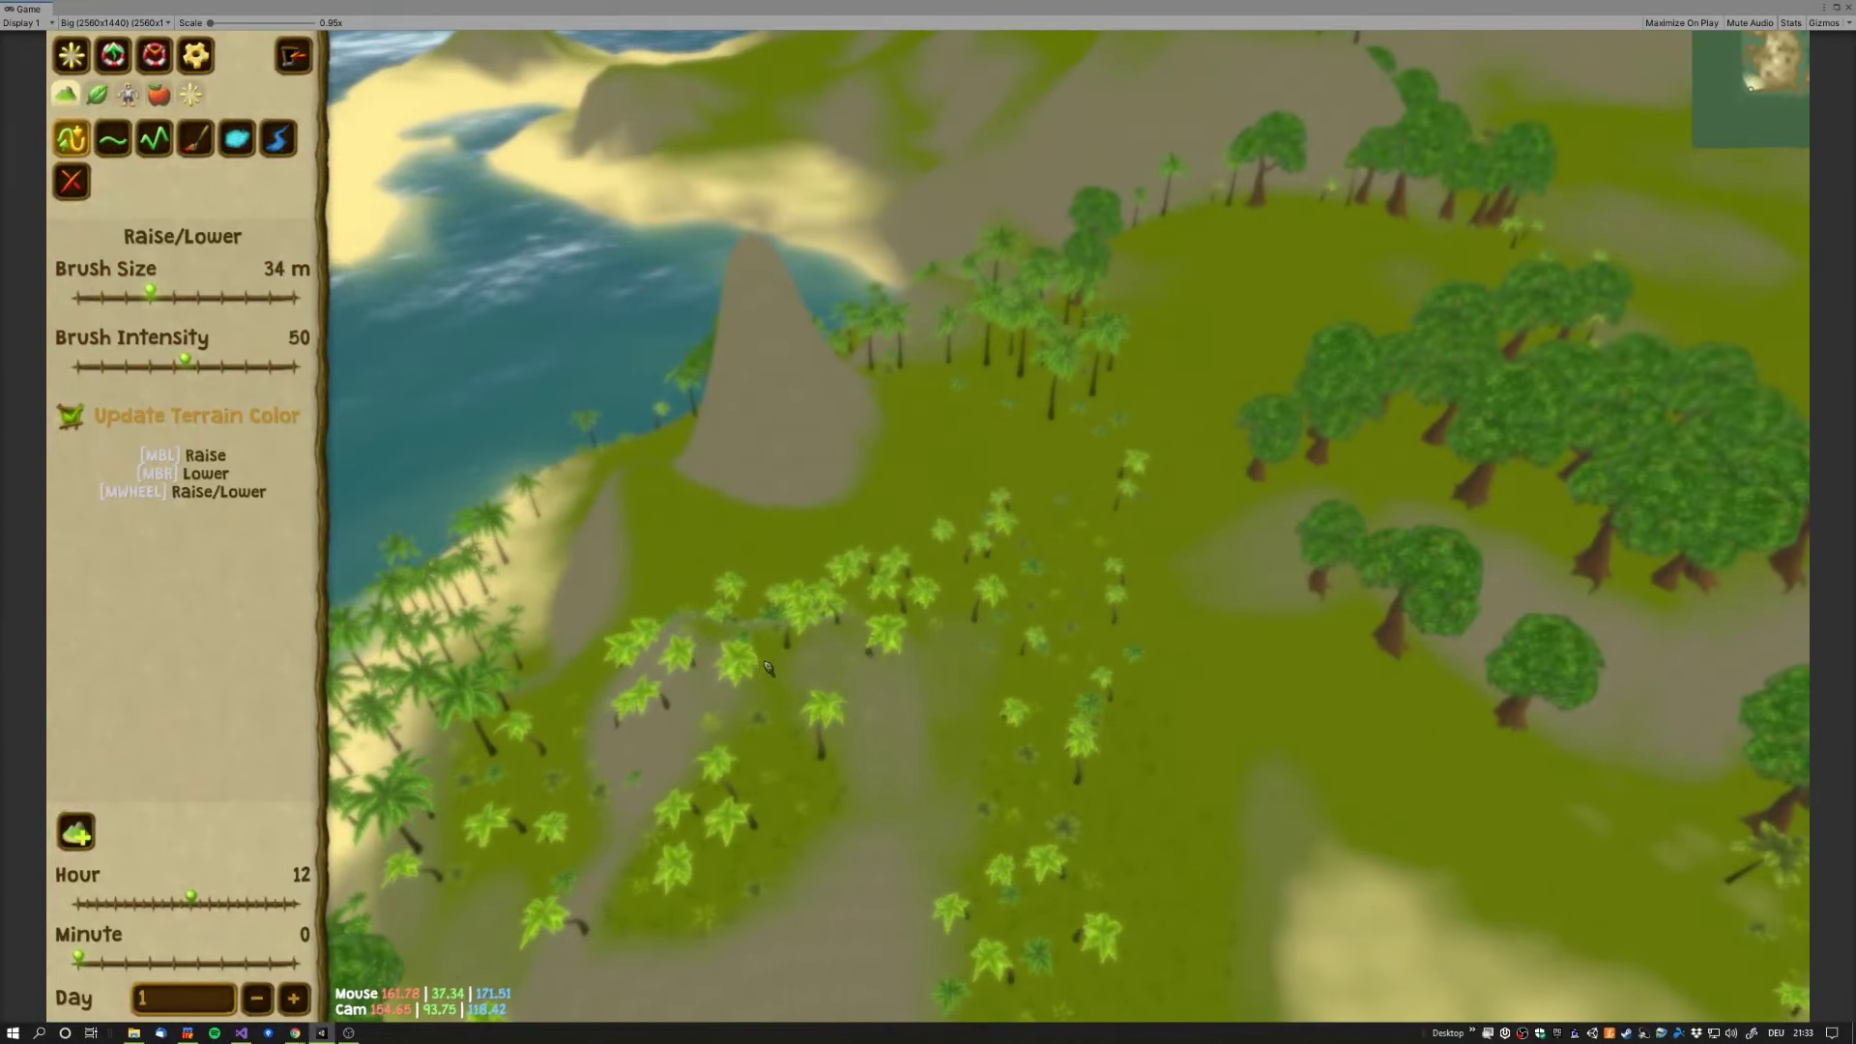
pyautogui.moveTo(776, 646); pyautogui.dragTo(1005, 584, button='middle')
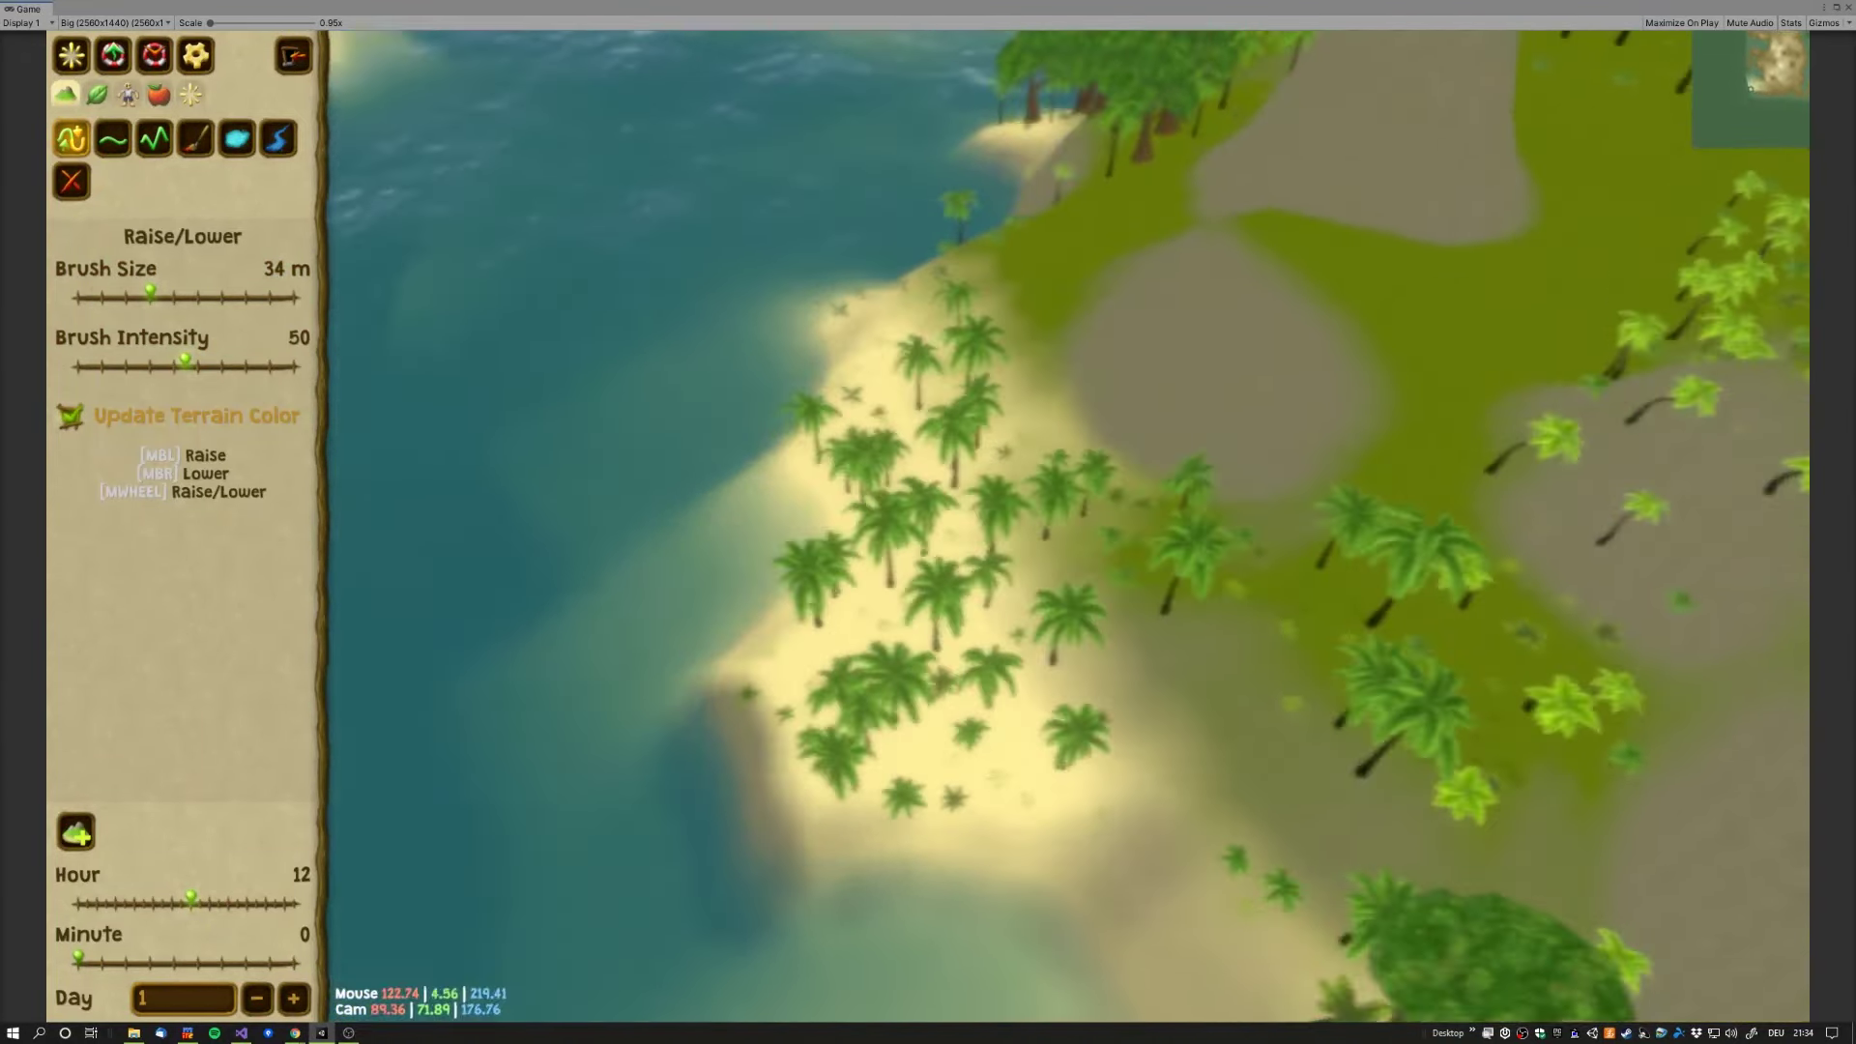
# Step: Sink part of the sandy palm beach below the sea
pyautogui.moveTo(983, 616); pyautogui.dragTo(979, 649, button='right')
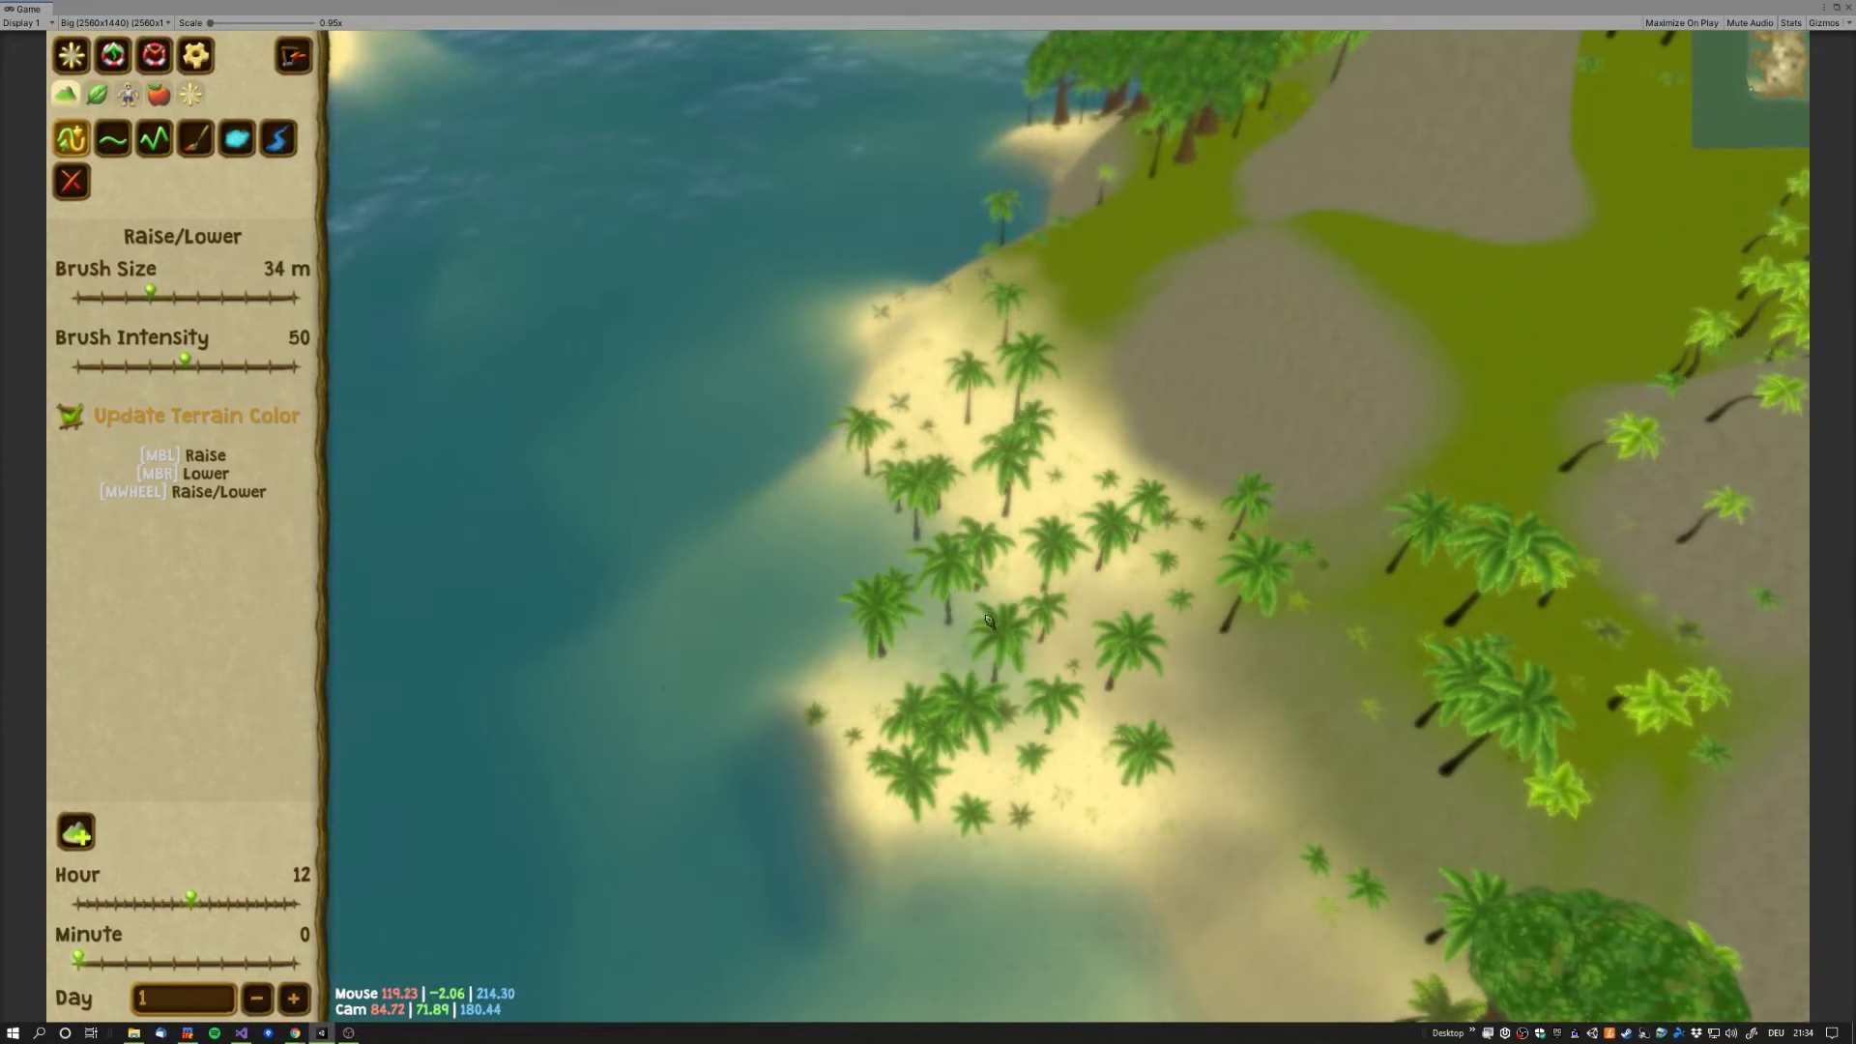
pyautogui.moveTo(963, 457); pyautogui.dragTo(1108, 294, button='right')
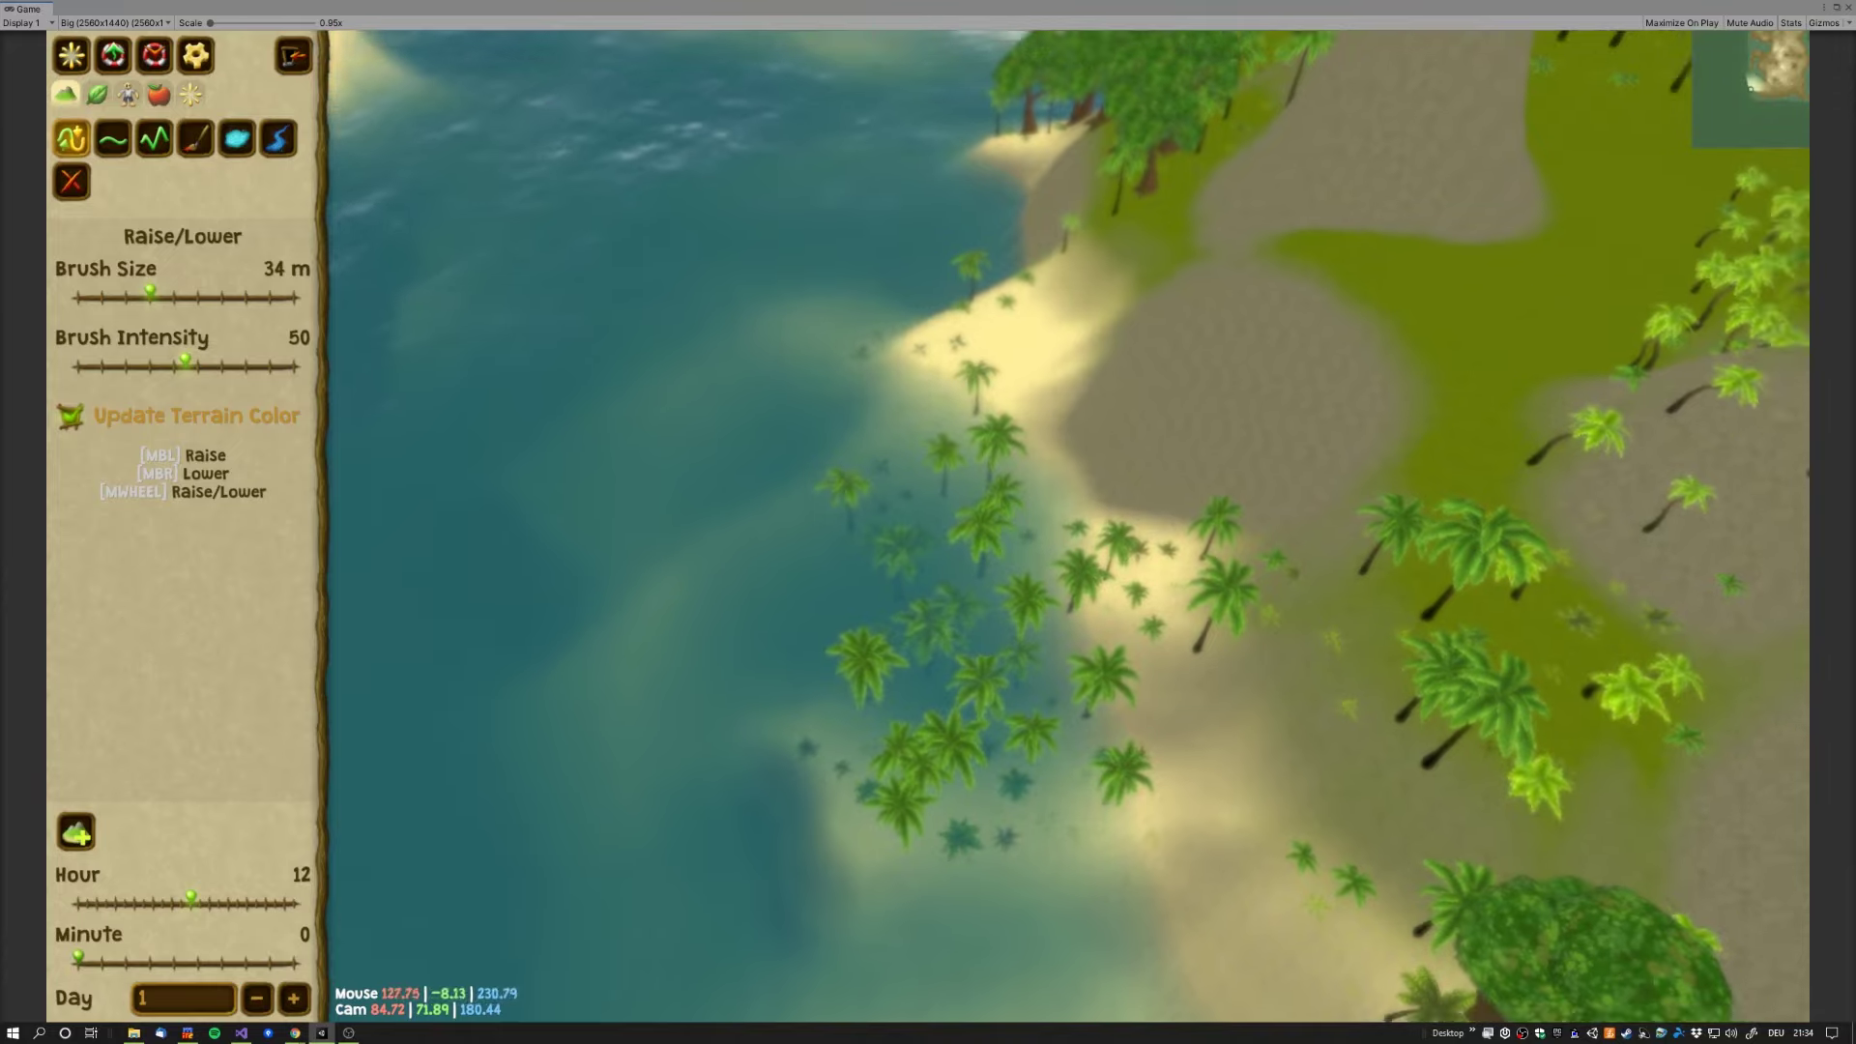
pyautogui.moveTo(1108, 295); pyautogui.dragTo(270, 365, button='middle')
# Step: With a 23 m brush, raise a central hill and lower it into a grassy valley
pyautogui.moveTo(150, 292); pyautogui.dragTo(126, 292)
pyautogui.moveTo(855, 578); pyautogui.dragTo(784, 499)
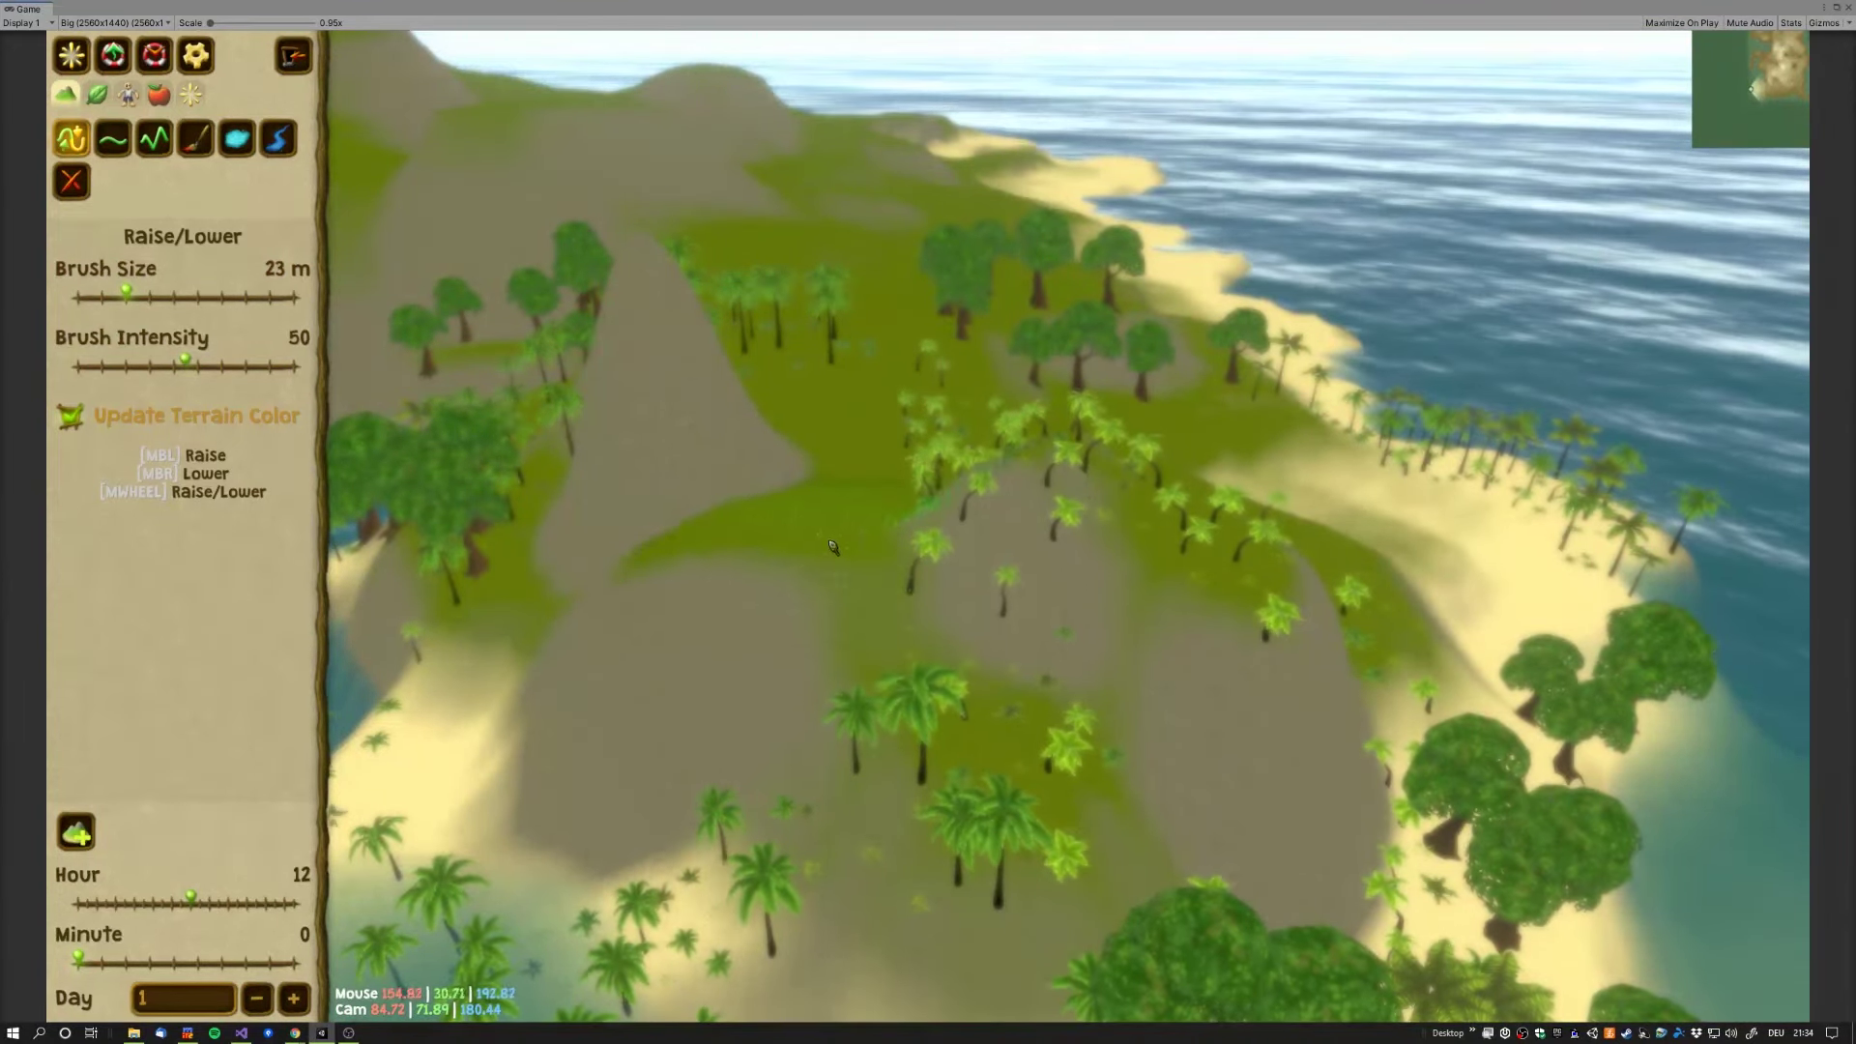
pyautogui.moveTo(784, 500)
pyautogui.mouseDown(button='right')
pyautogui.moveTo(837, 542)
pyautogui.moveTo(973, 529)
pyautogui.mouseUp(button='right')
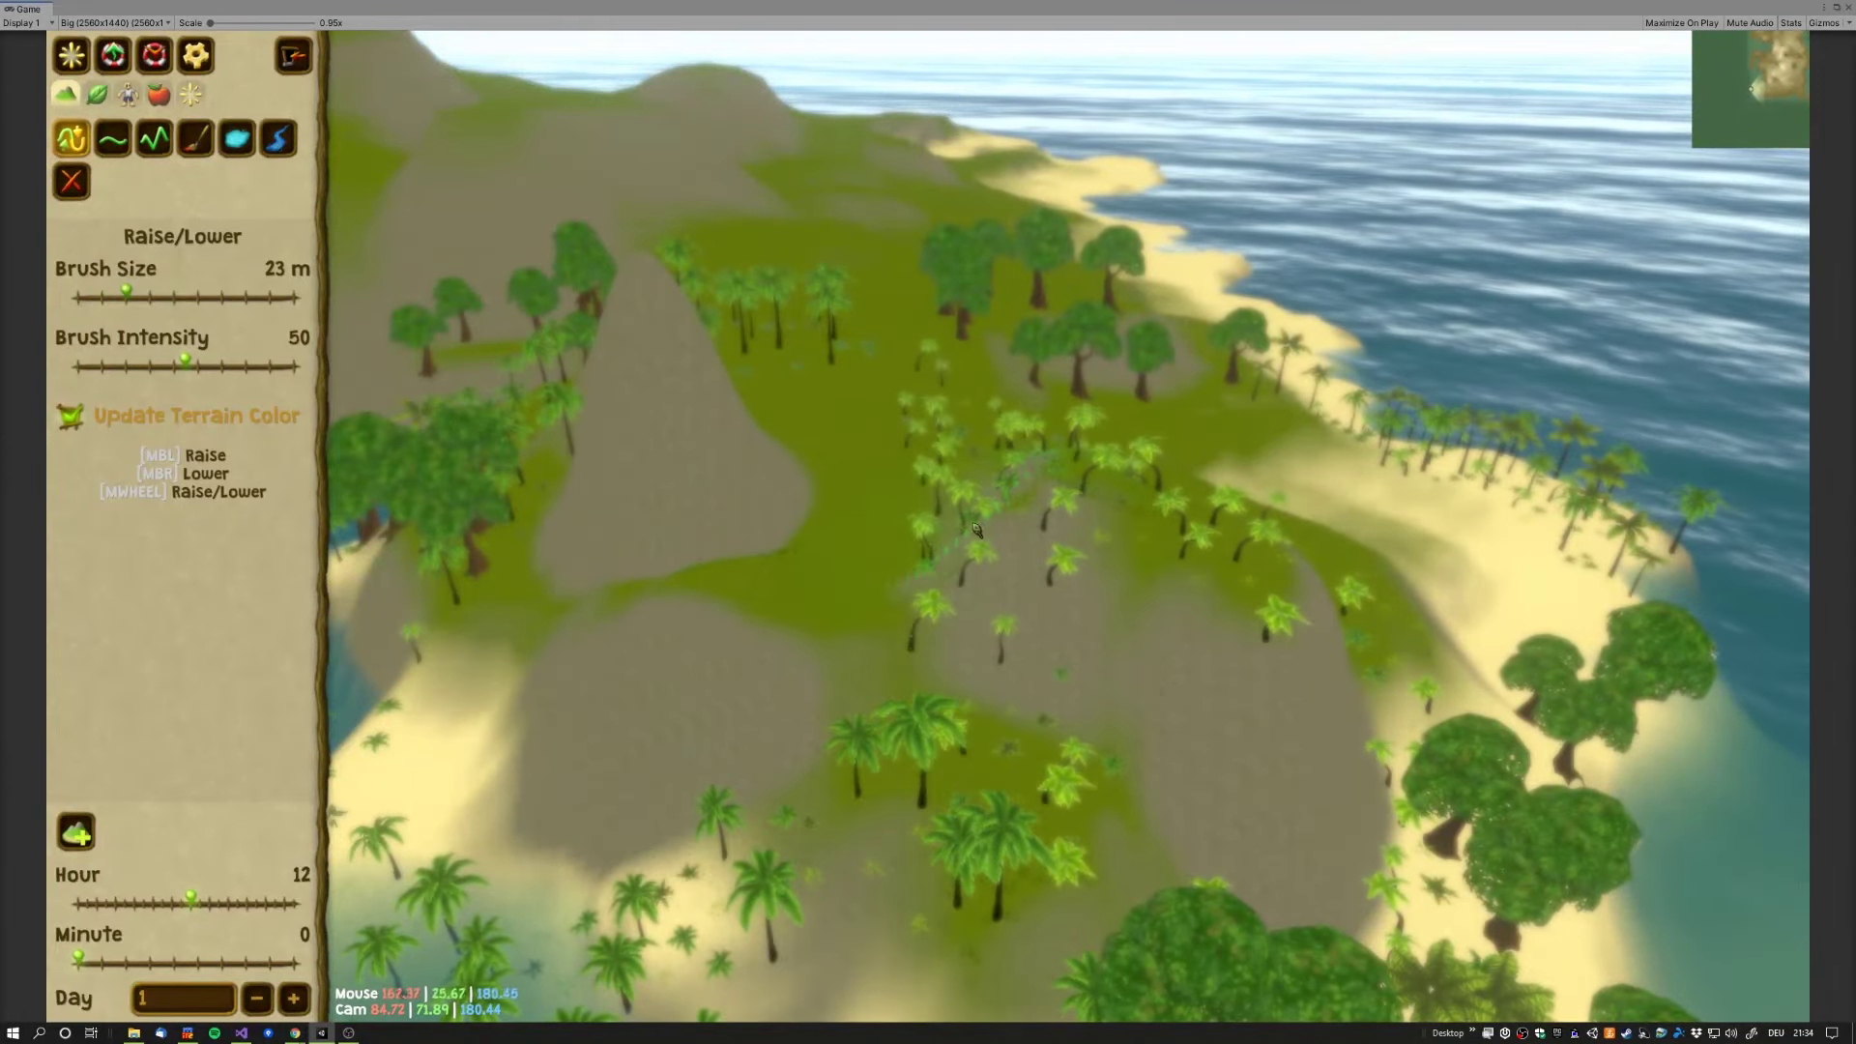
pyautogui.press('w')
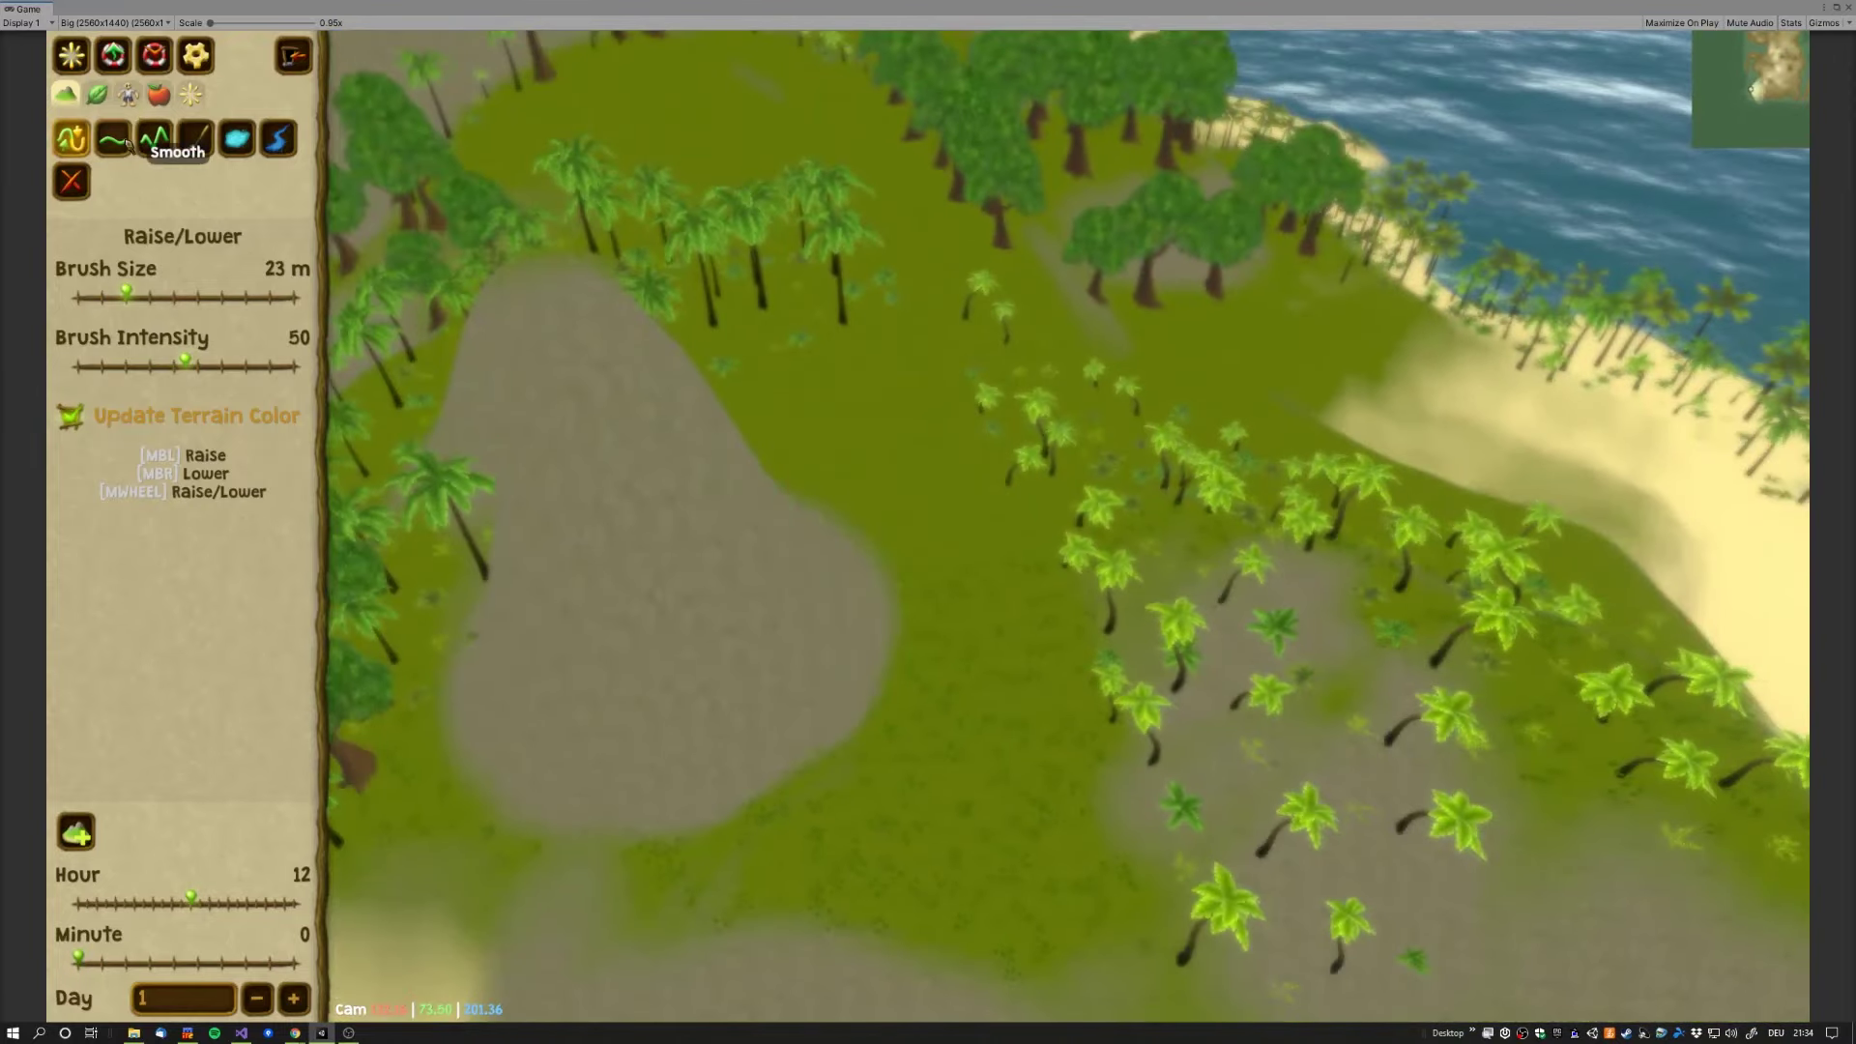
pyautogui.click(113, 140)
# Step: Smooth the grey bumpy patches in the interior and lower left into green slopes
pyautogui.moveTo(1257, 618)
pyautogui.mouseDown()
pyautogui.moveTo(799, 569)
pyautogui.moveTo(1224, 659)
pyautogui.mouseUp()
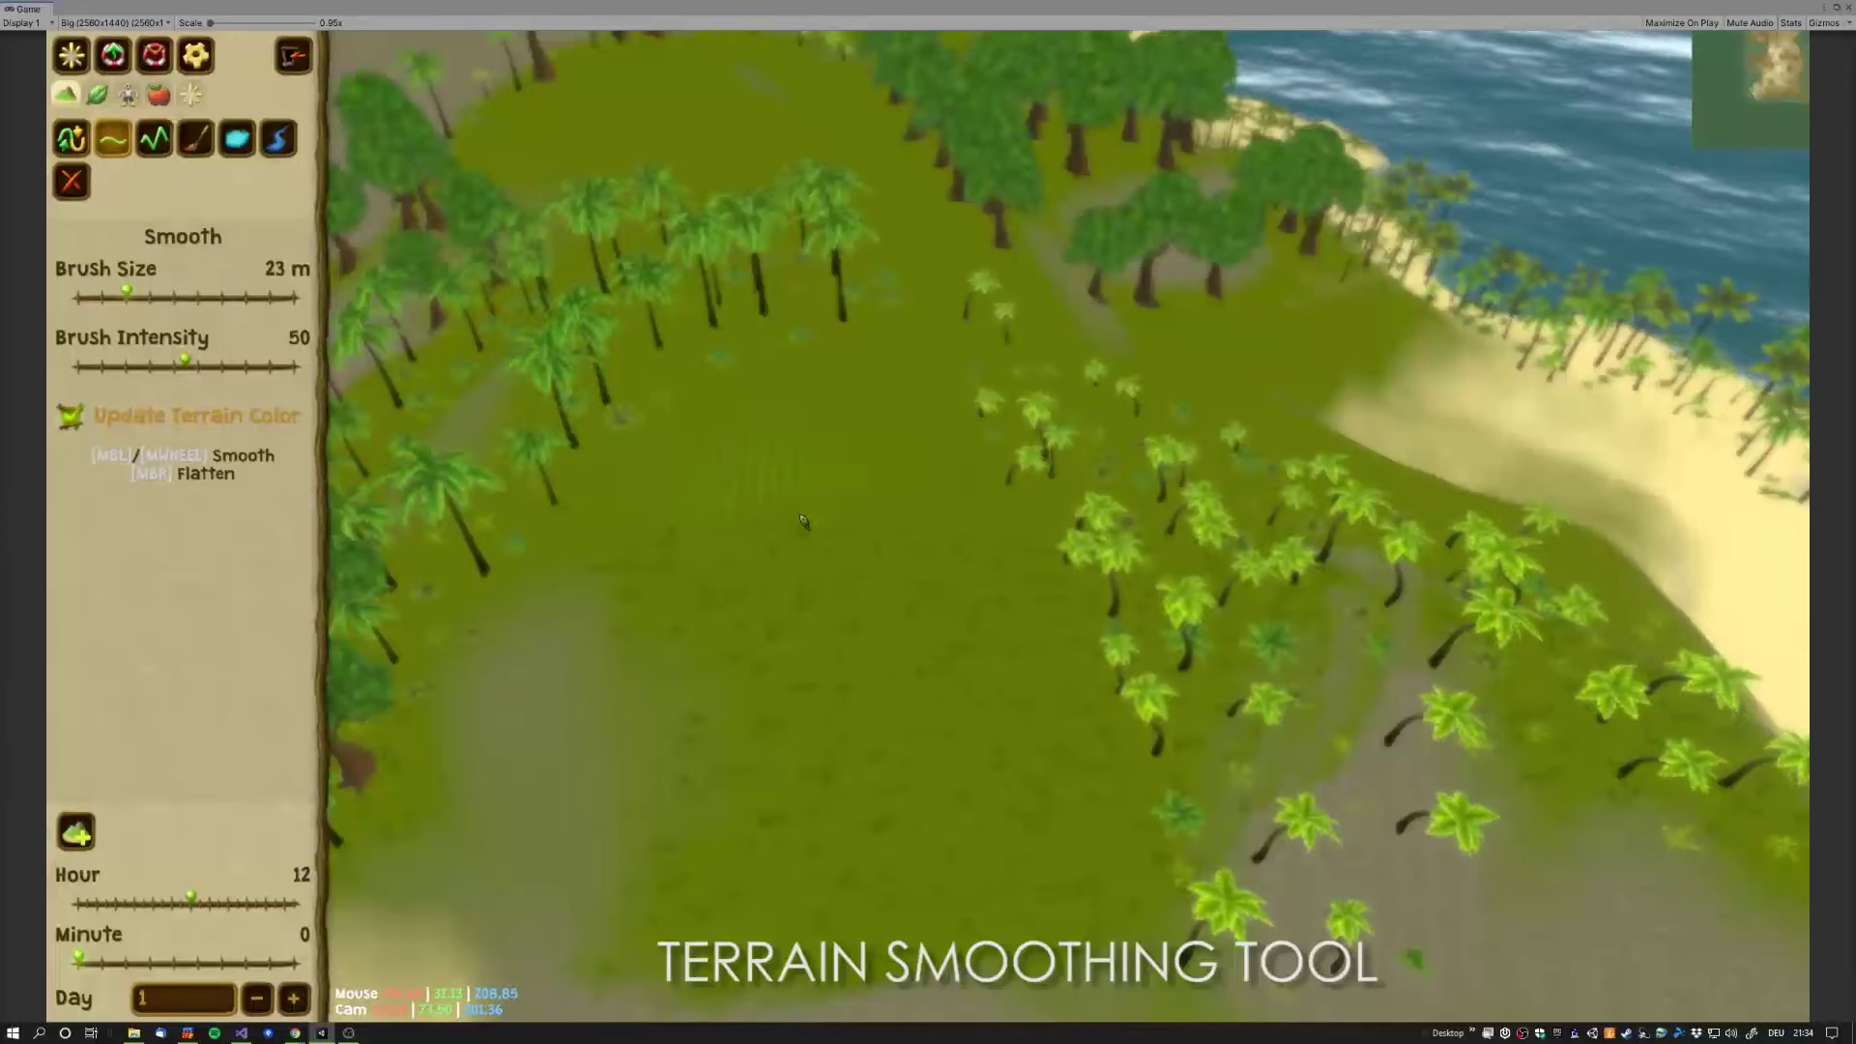
pyautogui.press('e')
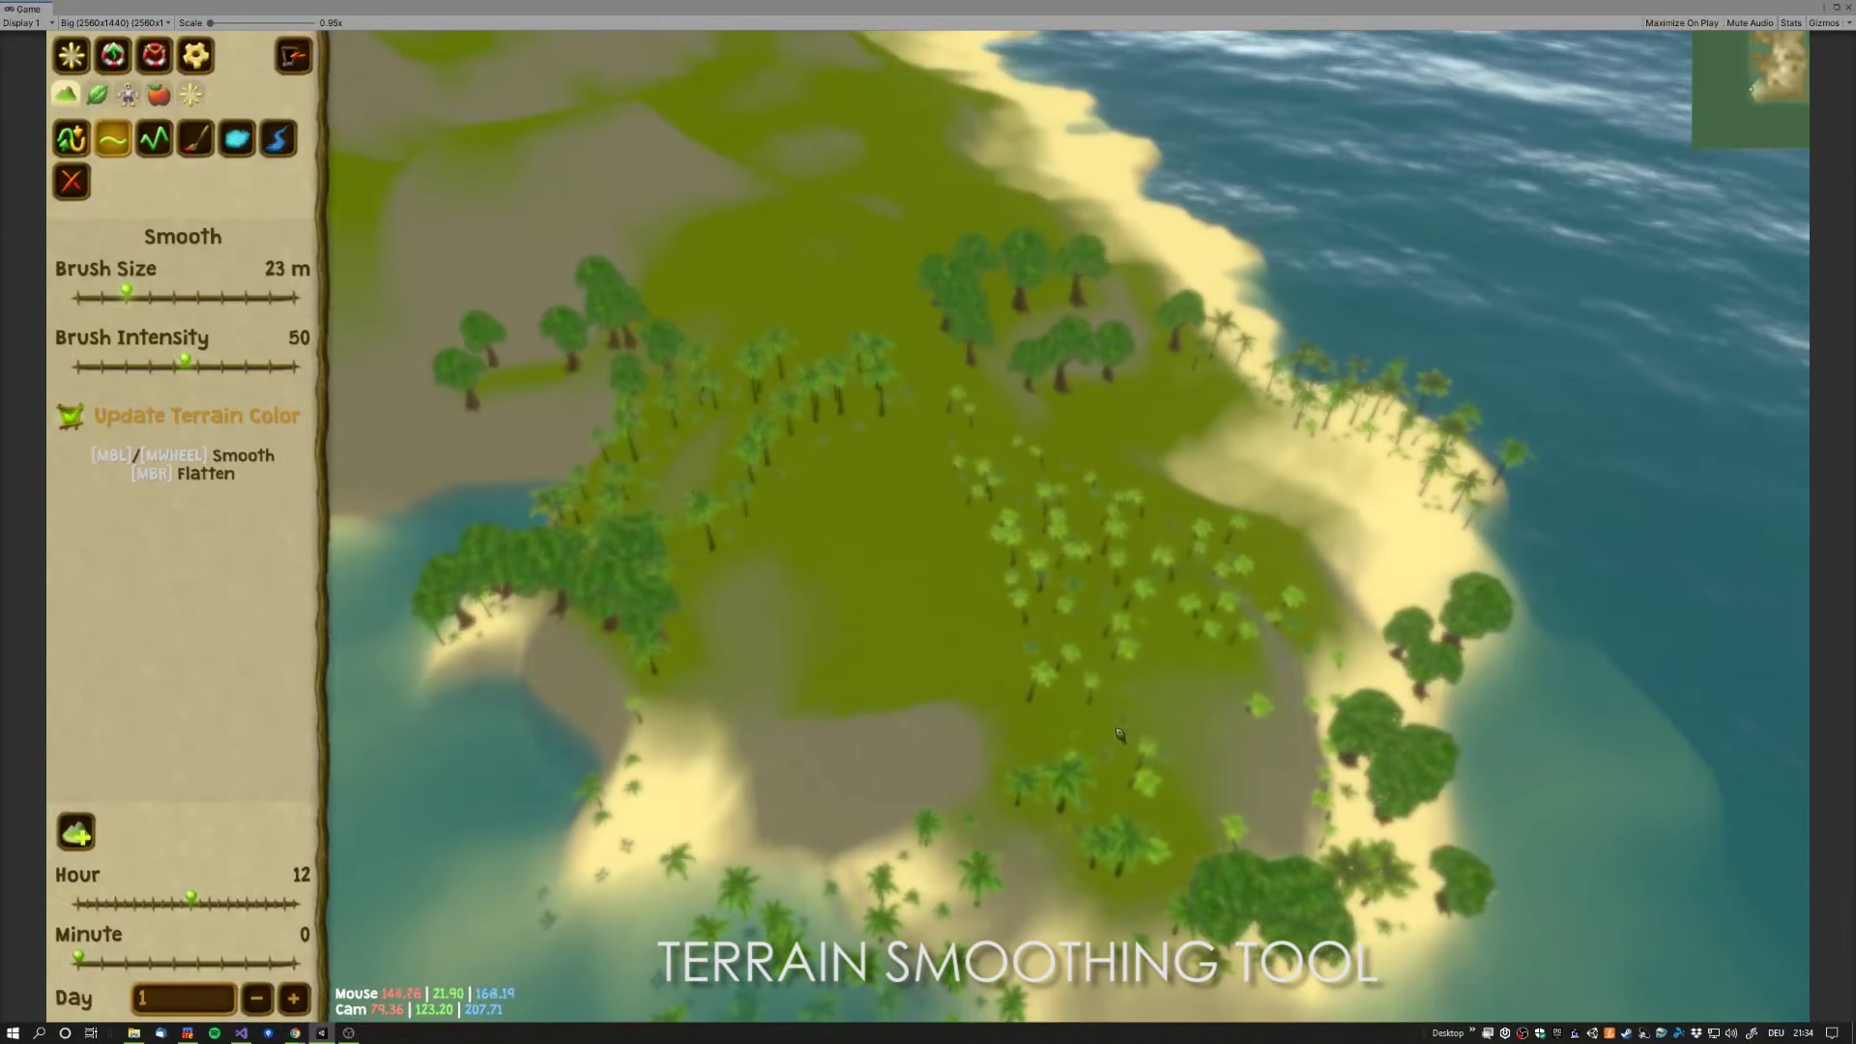
pyautogui.moveTo(910, 740); pyautogui.dragTo(602, 544)
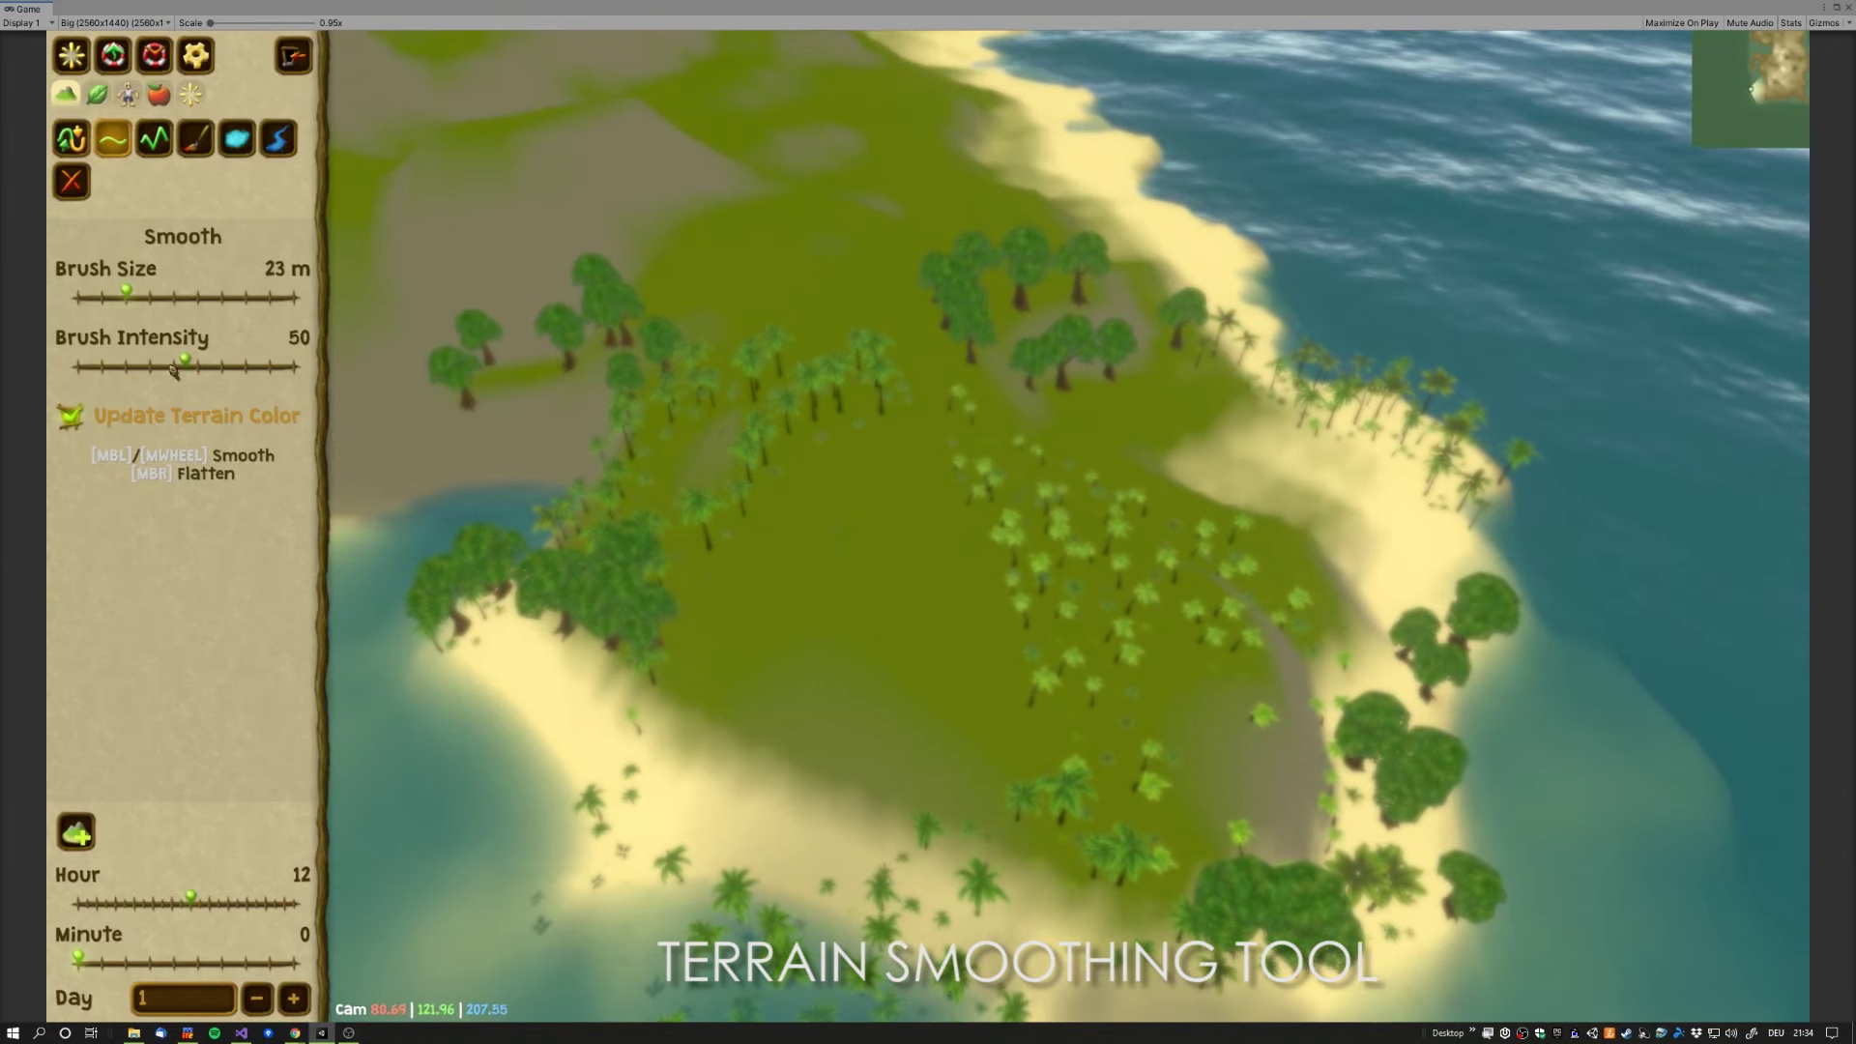
pyautogui.press('w')
pyautogui.click(78, 140)
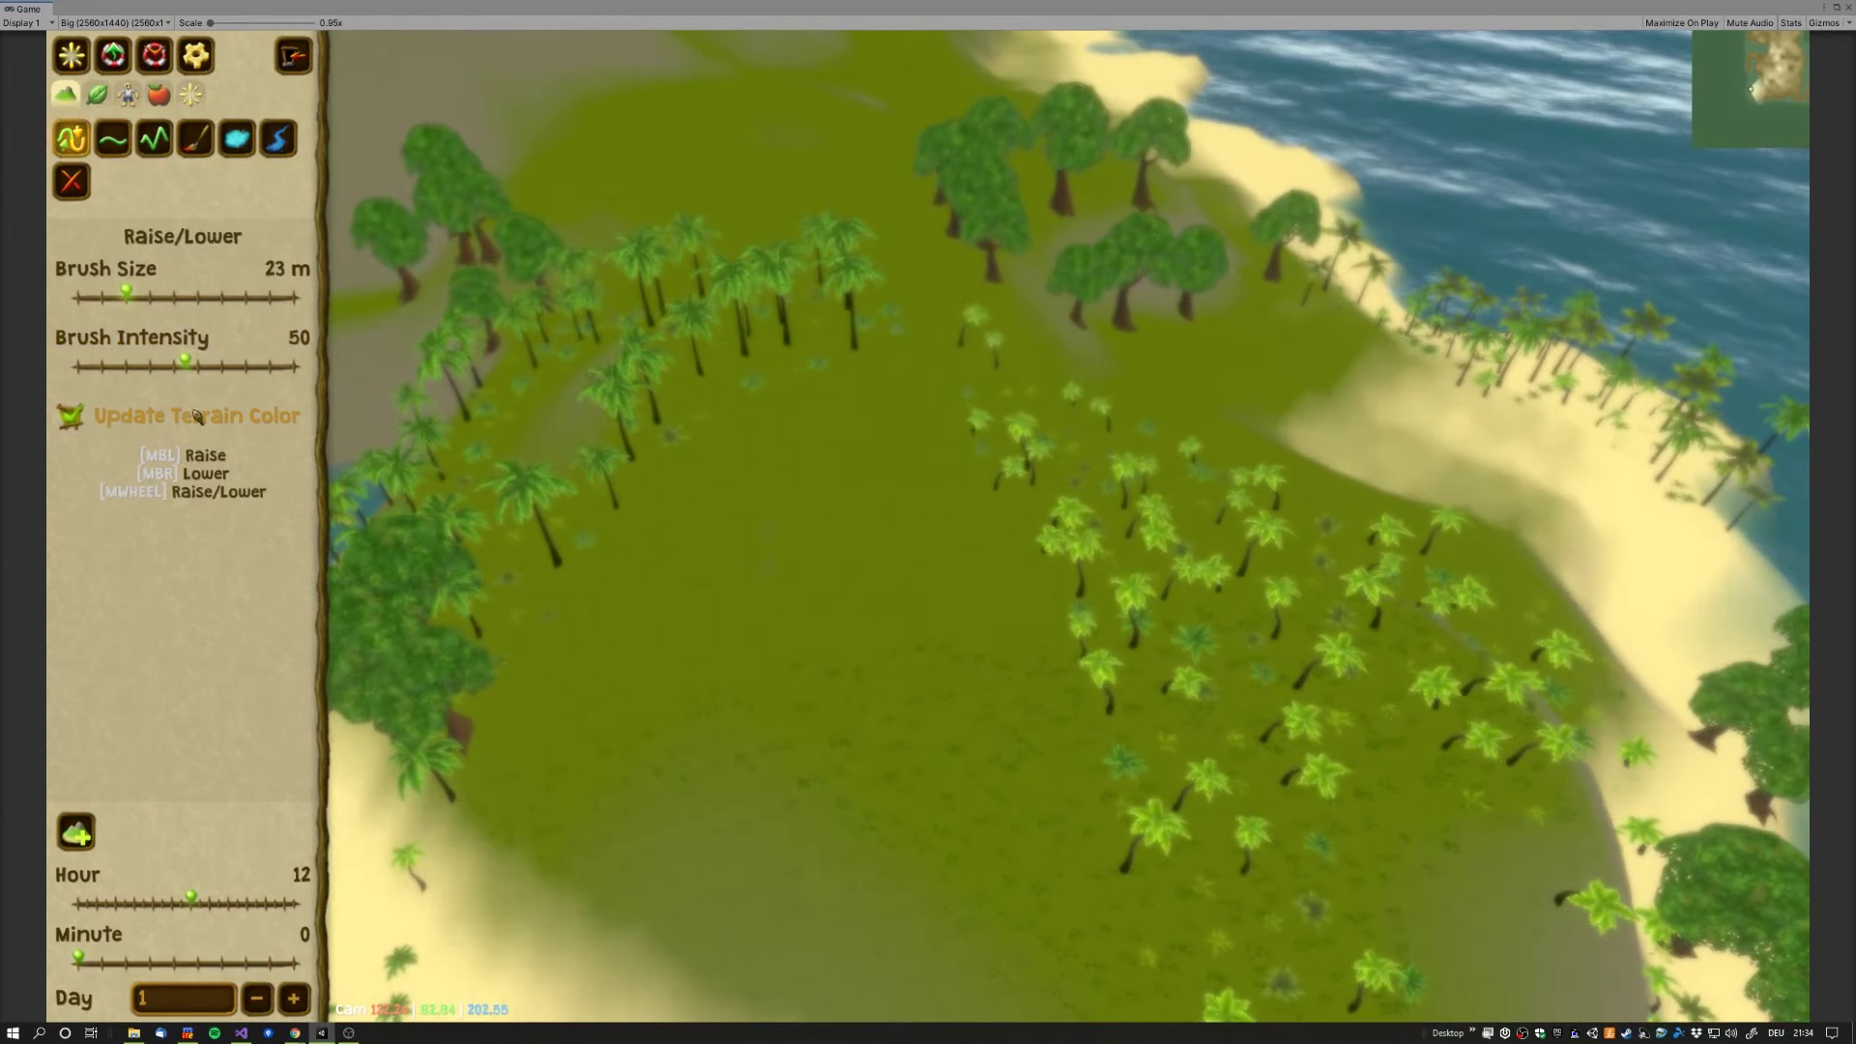
# Step: Turn off Update Terrain Color and raise a large ridge through the middle
pyautogui.click(145, 427)
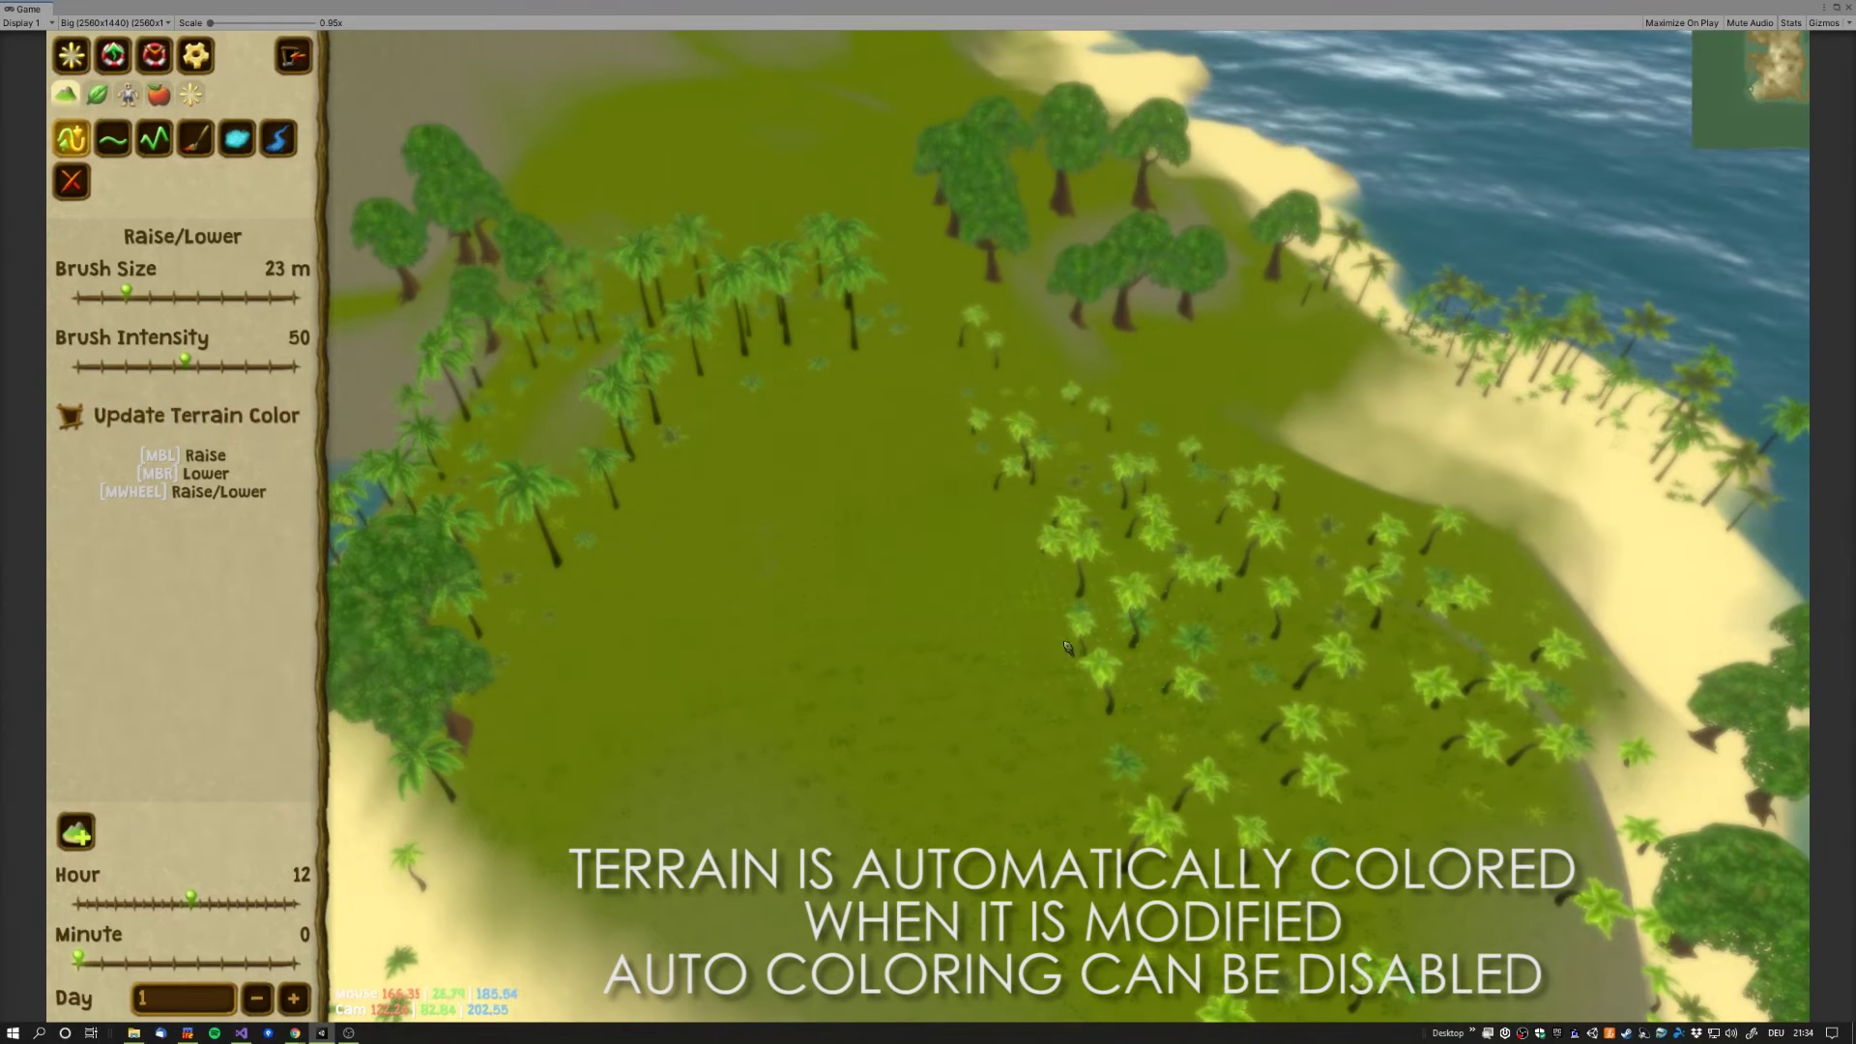
pyautogui.moveTo(870, 619); pyautogui.dragTo(851, 580)
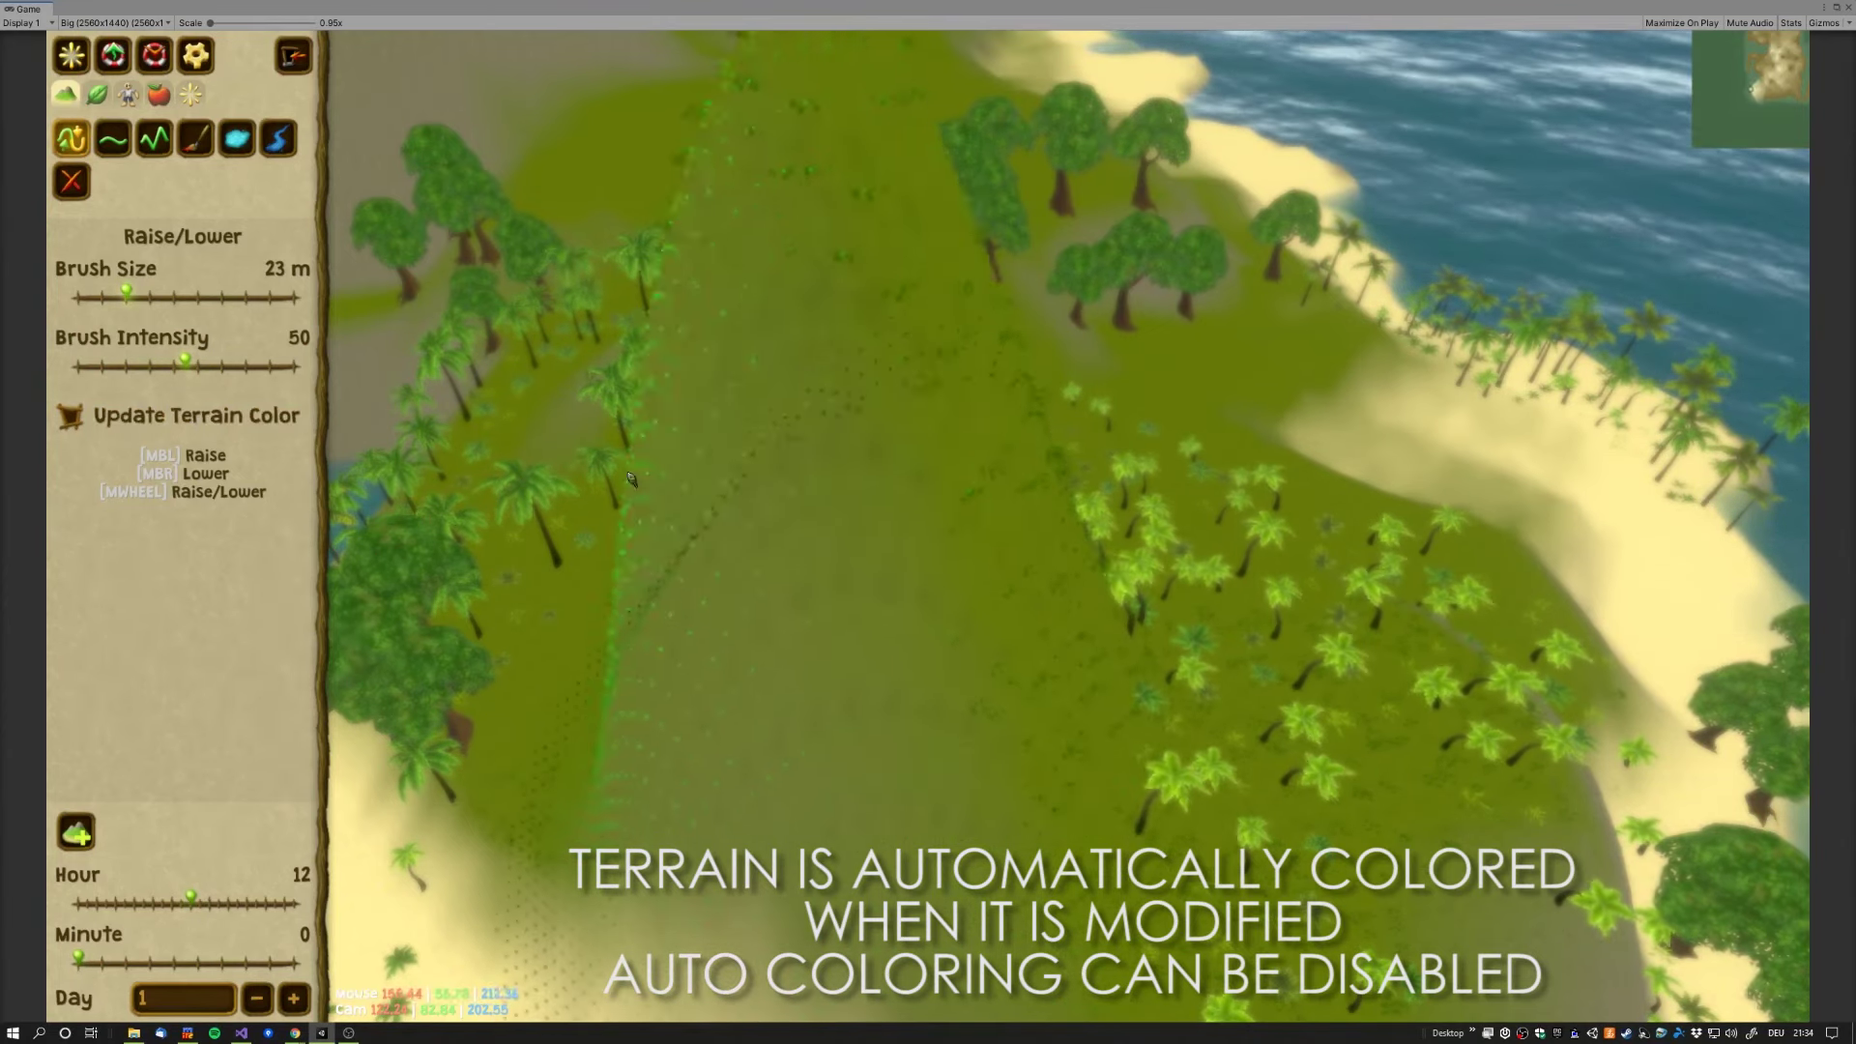
pyautogui.press('e')
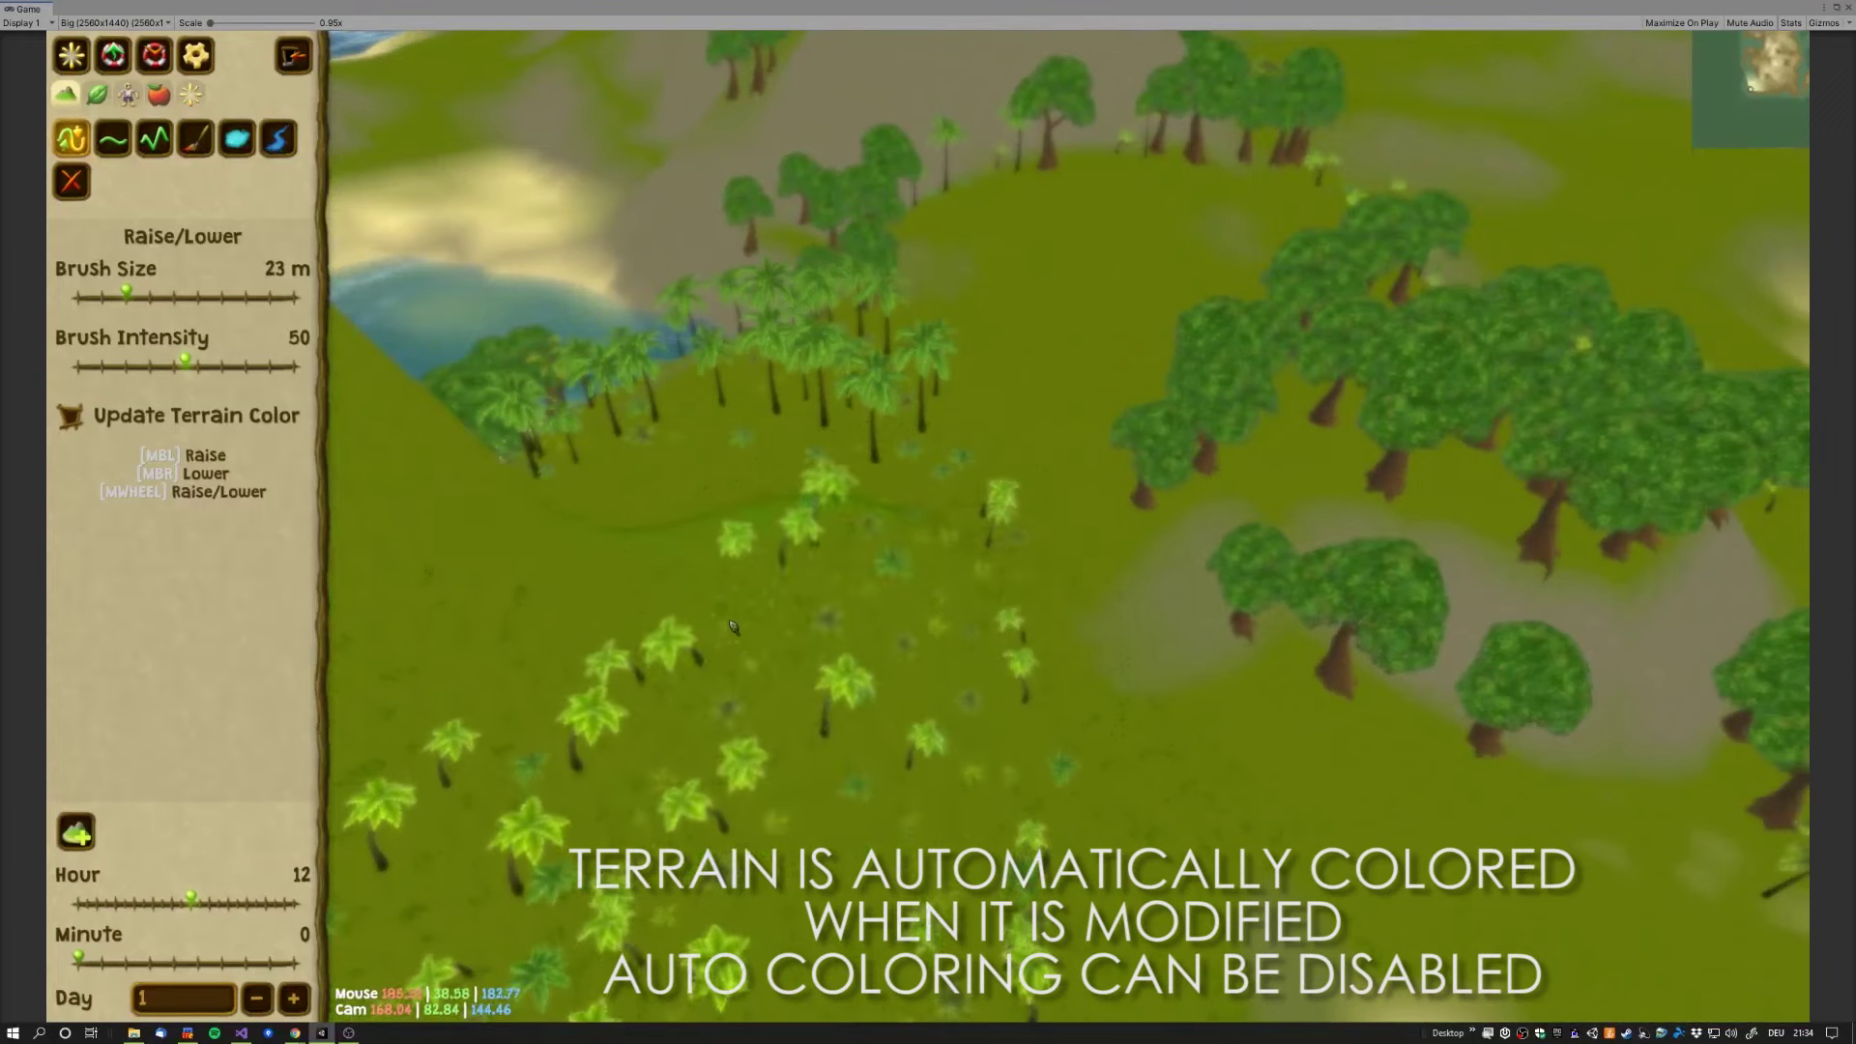
pyautogui.press('s')
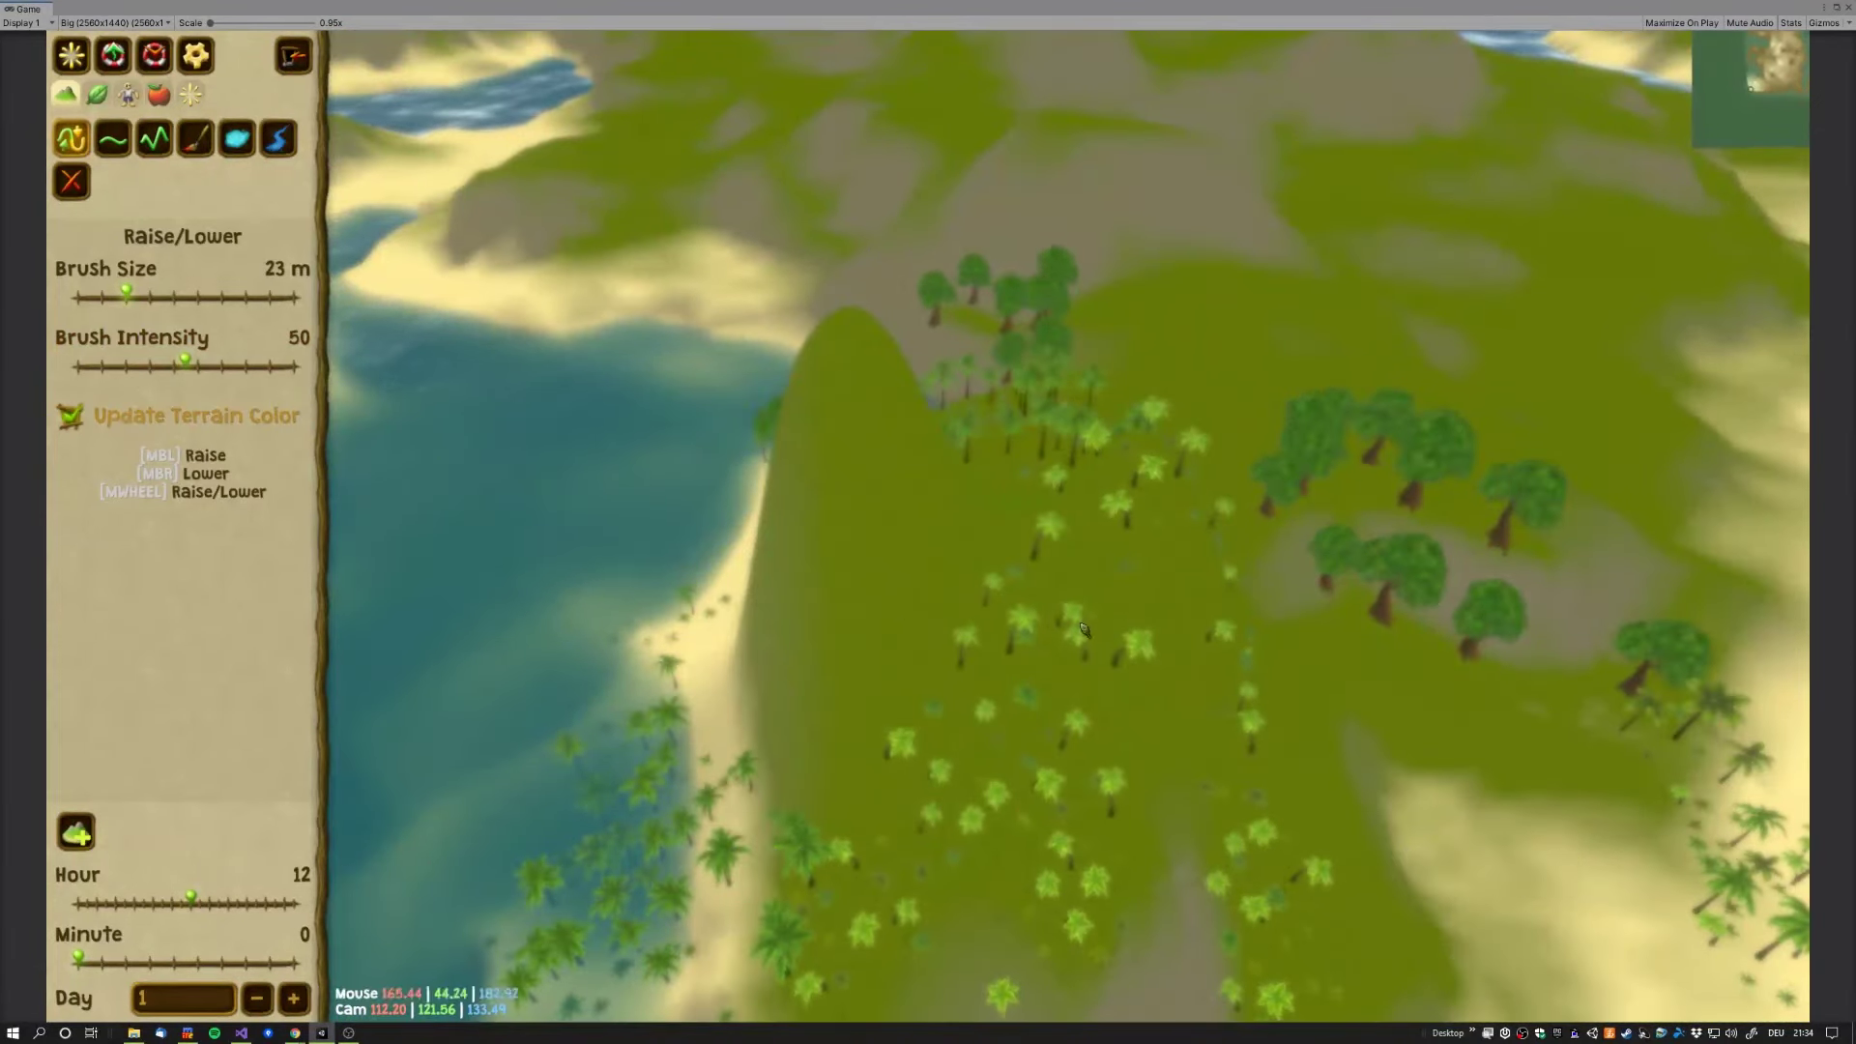
# Step: Lower the ridge into a broad hollow and dig a water-filled pond beside it
pyautogui.moveTo(849, 530)
pyautogui.mouseDown(button='right')
pyautogui.moveTo(865, 574)
pyautogui.moveTo(1245, 616)
pyautogui.moveTo(1042, 648)
pyautogui.mouseUp(button='right')
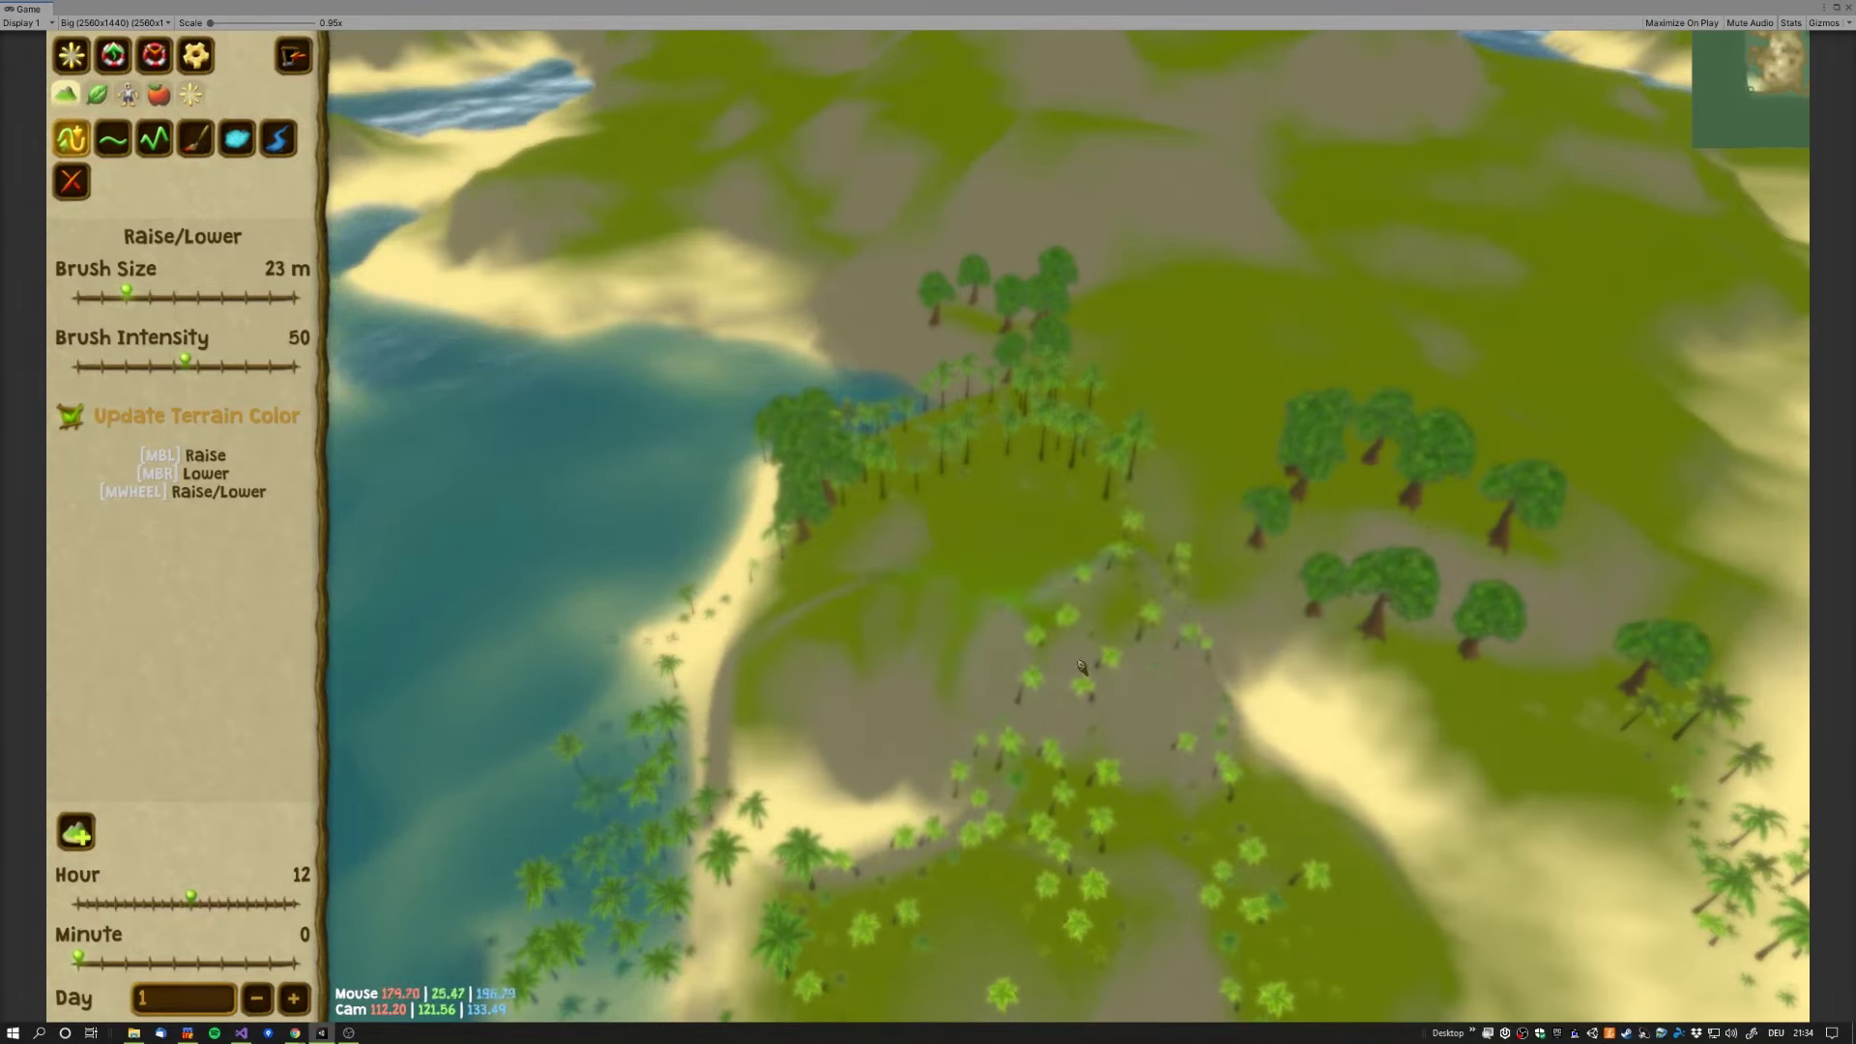
pyautogui.moveTo(1238, 711); pyautogui.dragTo(1208, 677, button='right')
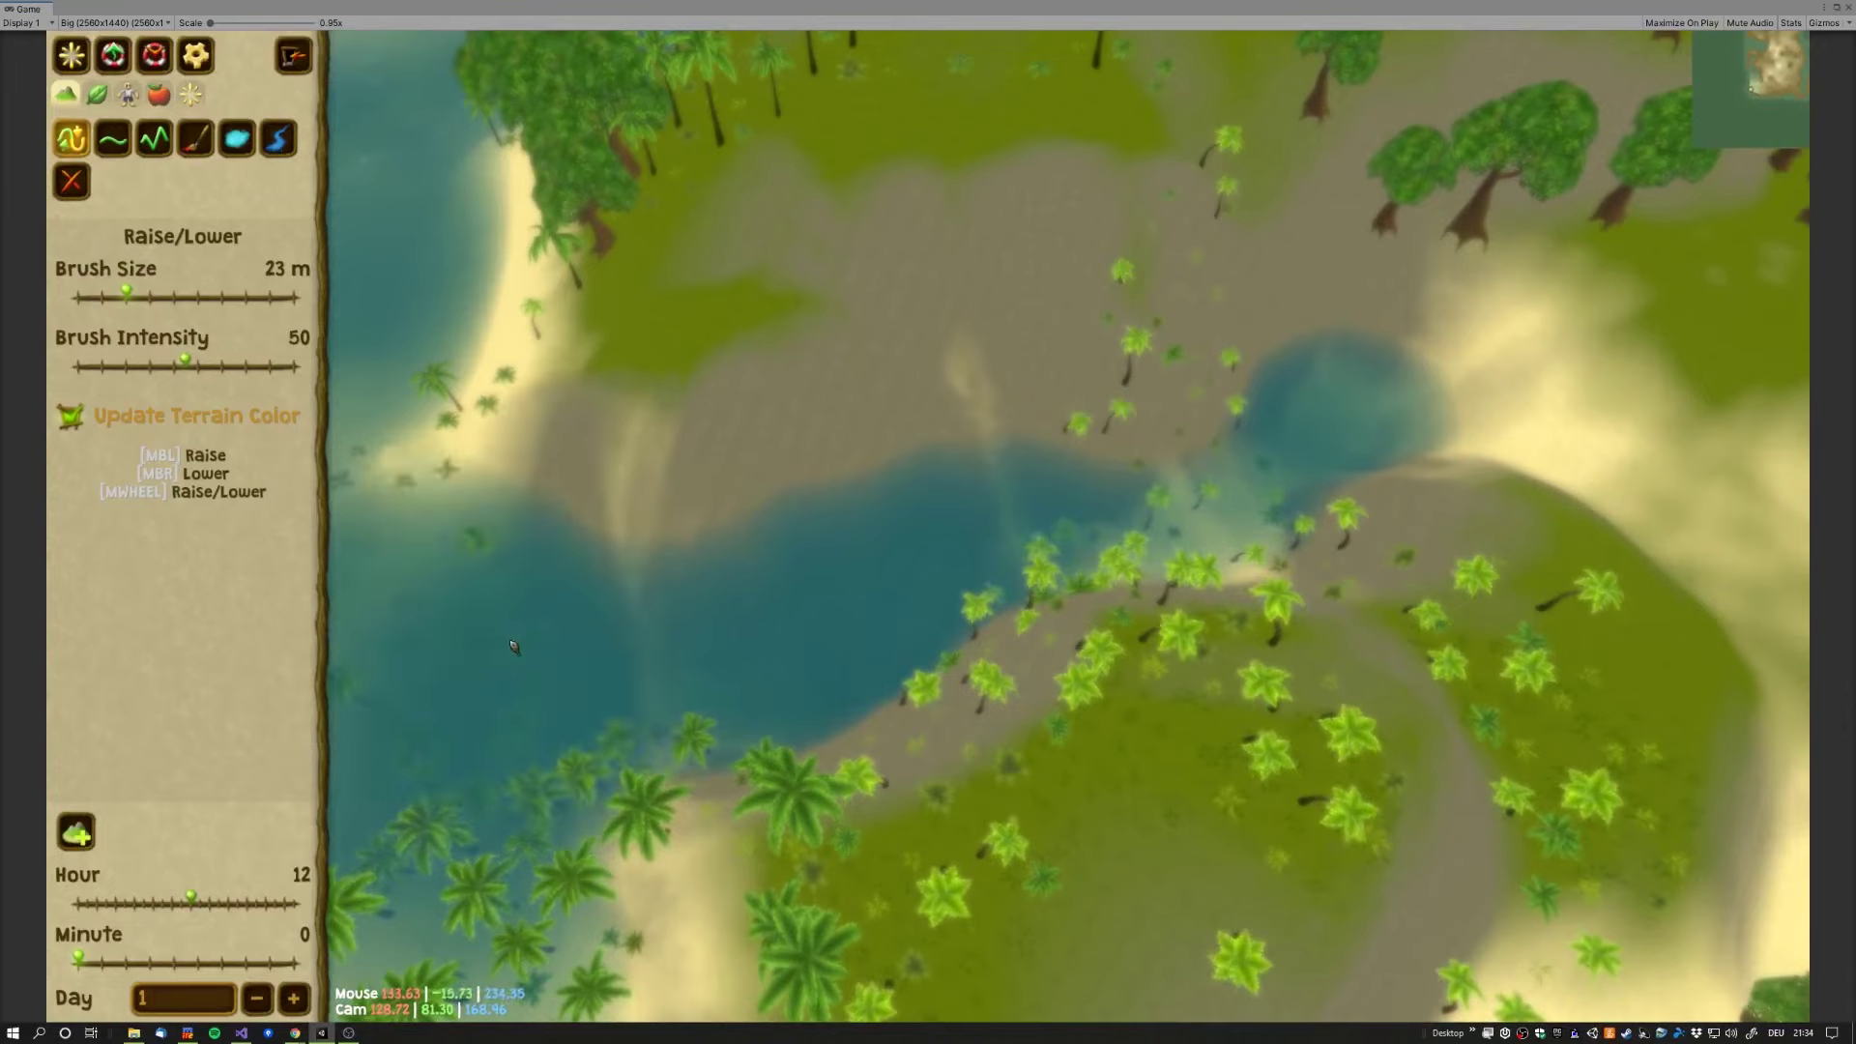
pyautogui.moveTo(1208, 677); pyautogui.dragTo(967, 629, button='middle')
pyautogui.scroll(5, 846, 496)
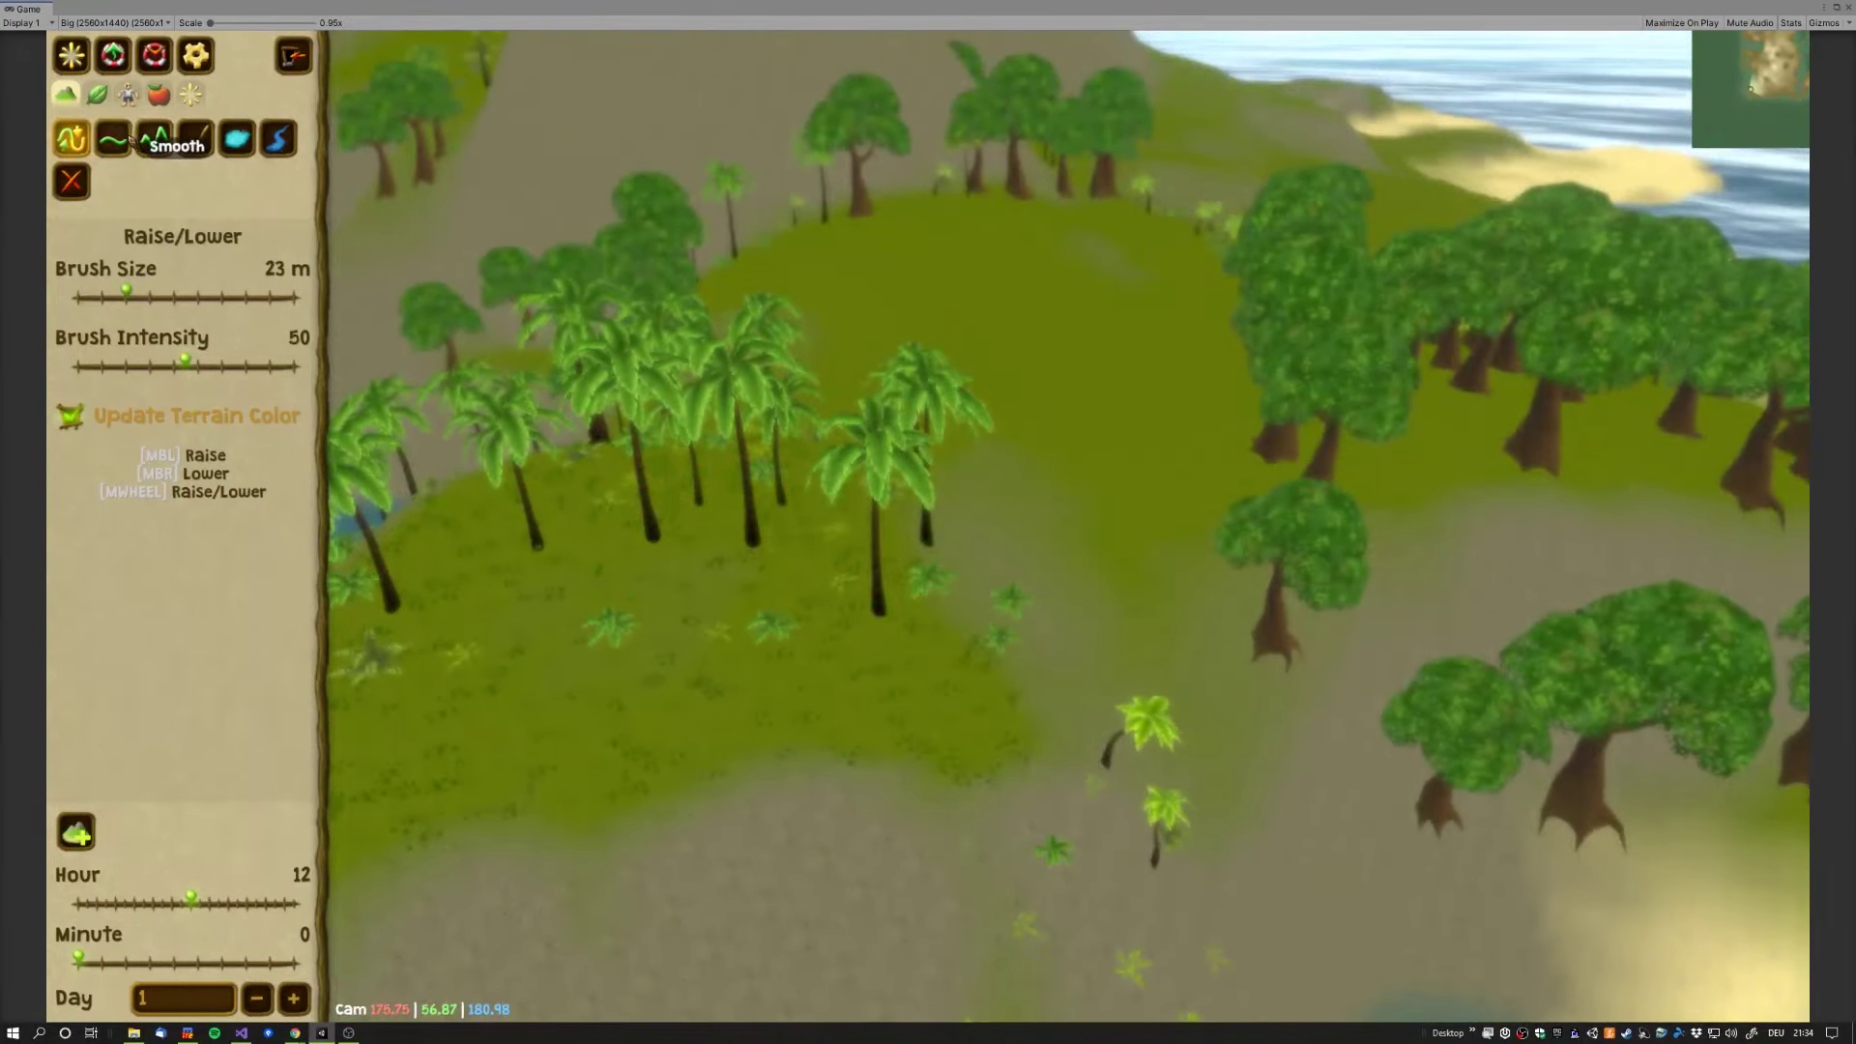
# Step: Distort the hill beside the palms into an uneven grey ridge with the Distort tool
pyautogui.click(158, 139)
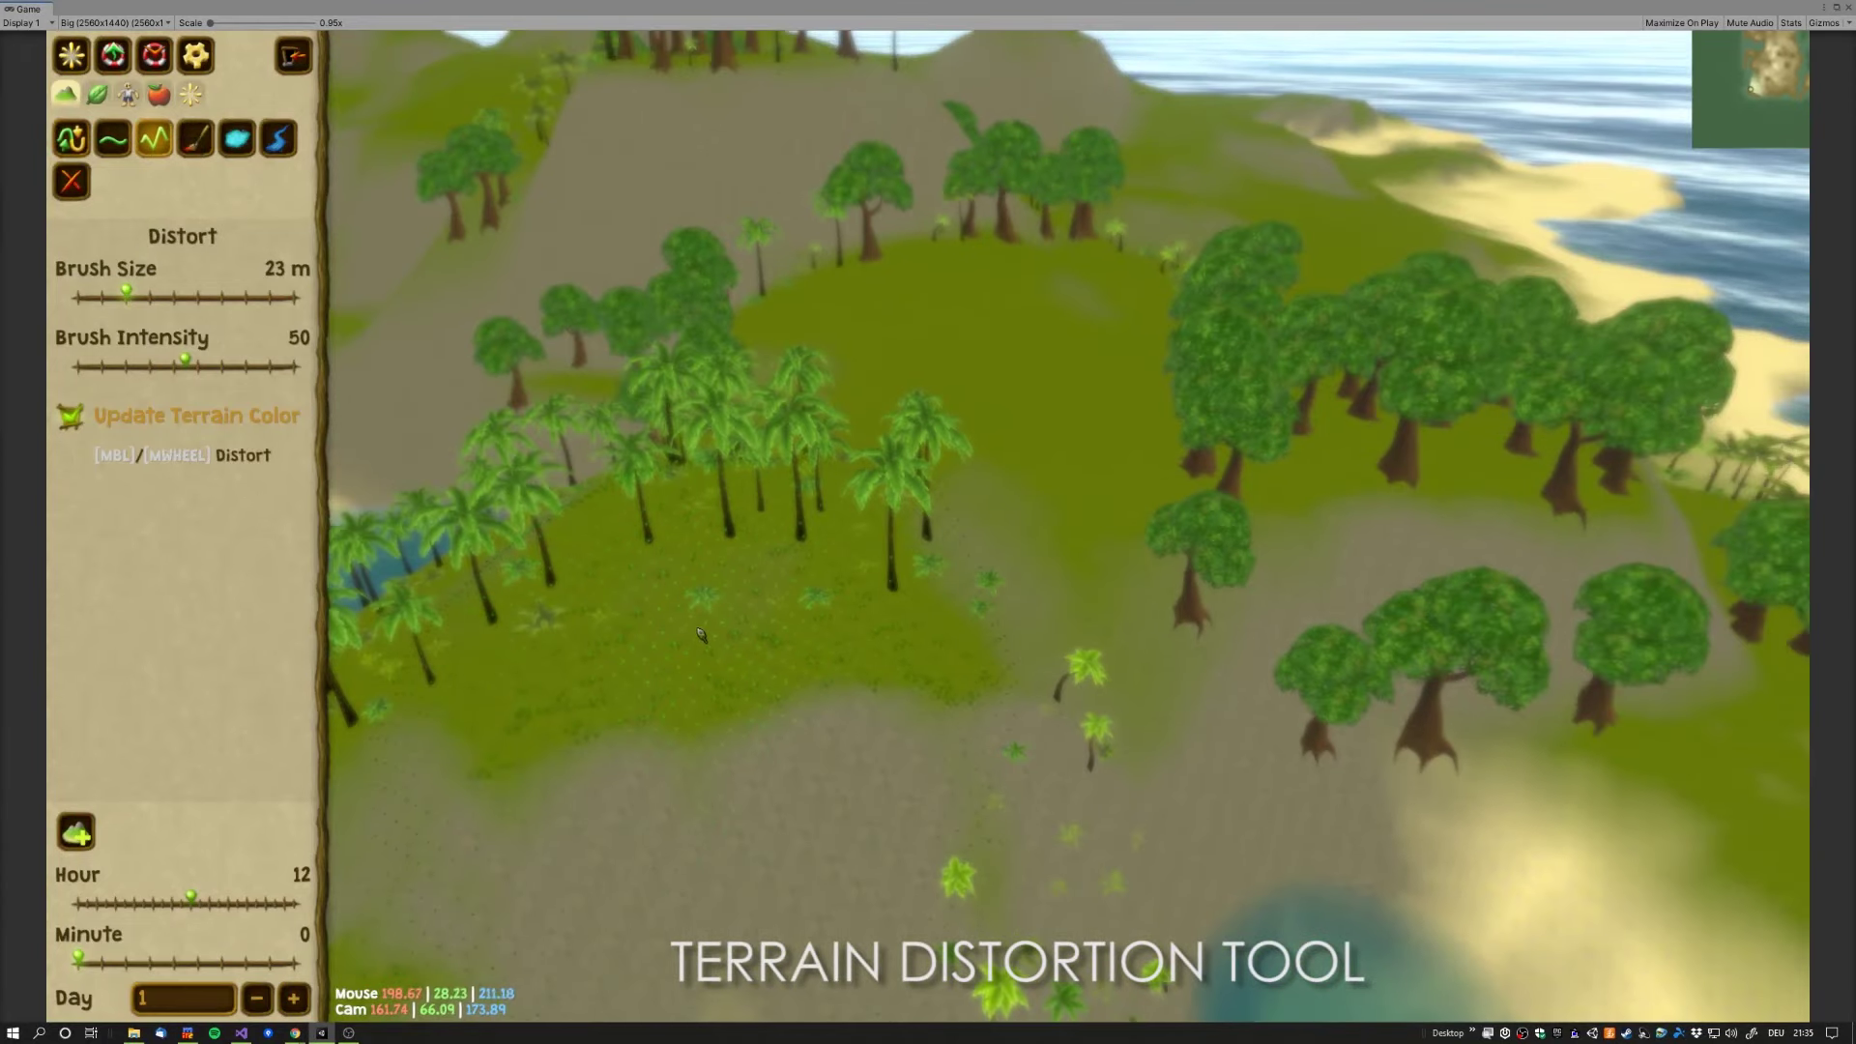
pyautogui.moveTo(746, 668); pyautogui.dragTo(742, 661)
pyautogui.moveTo(708, 585); pyautogui.dragTo(891, 398)
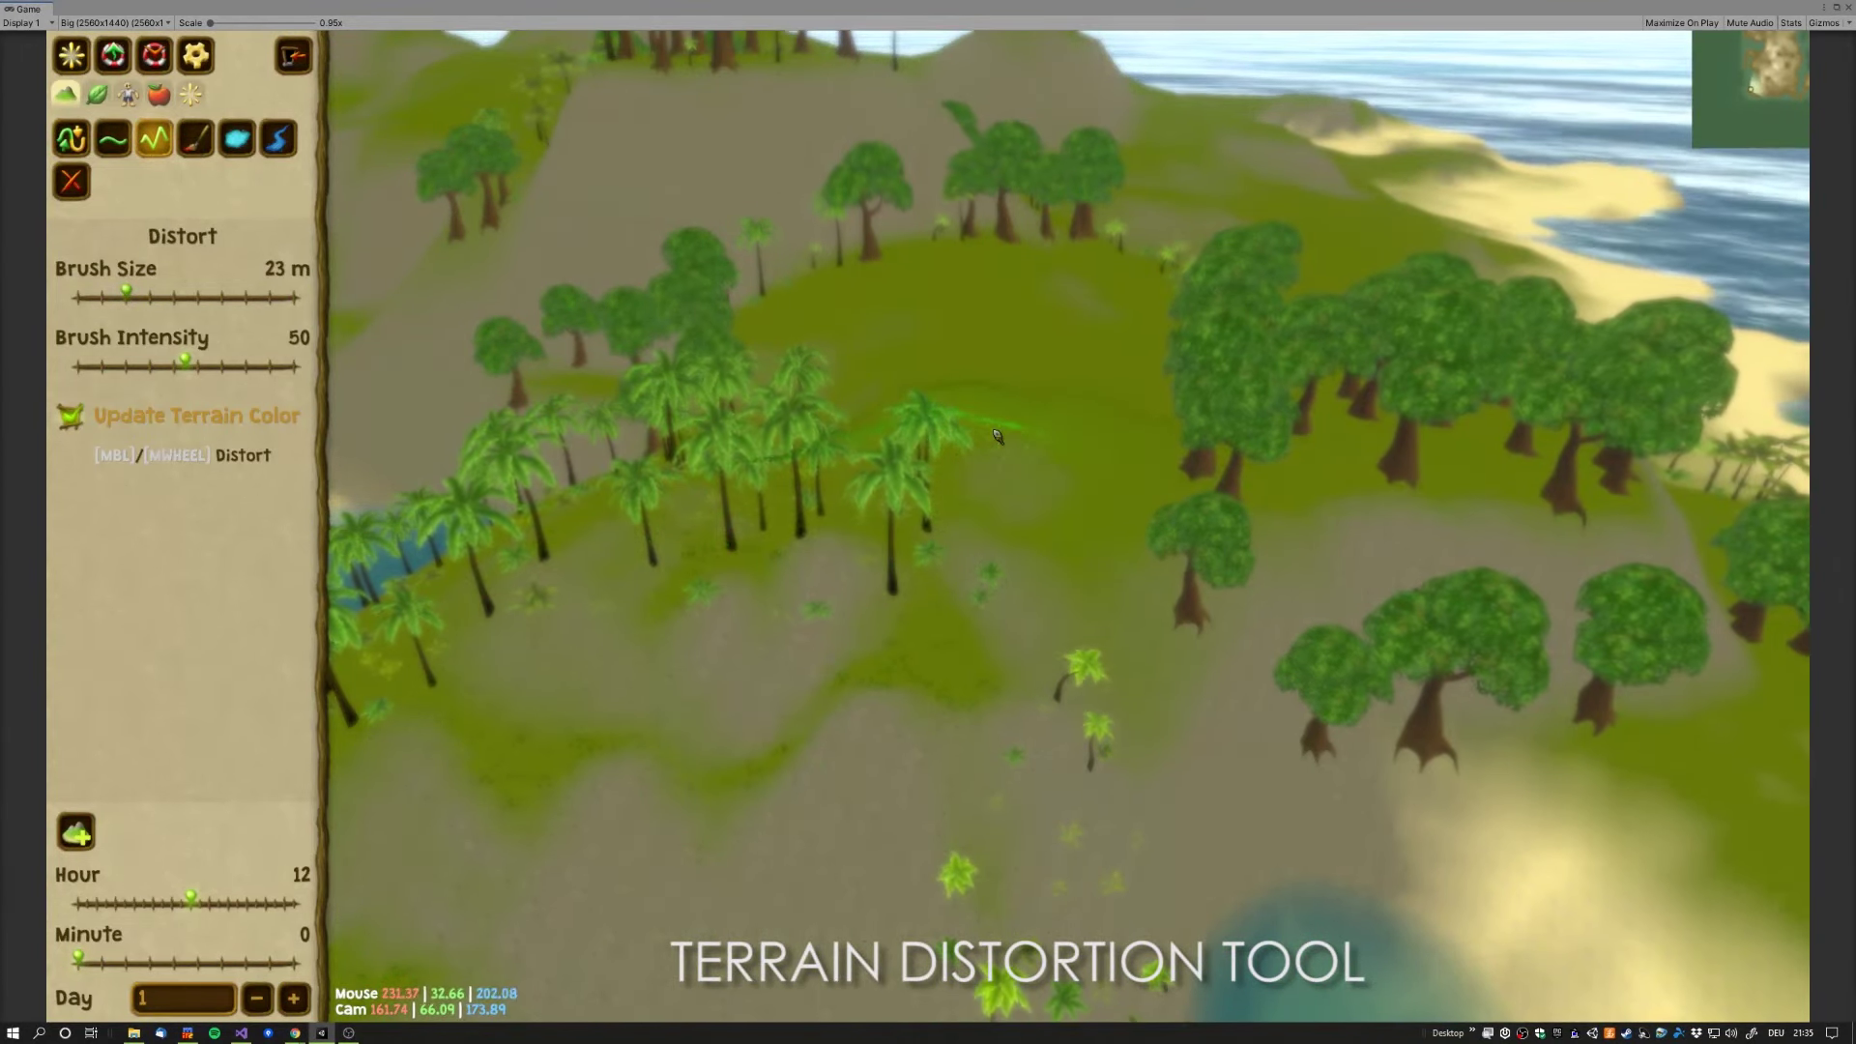
pyautogui.press('w')
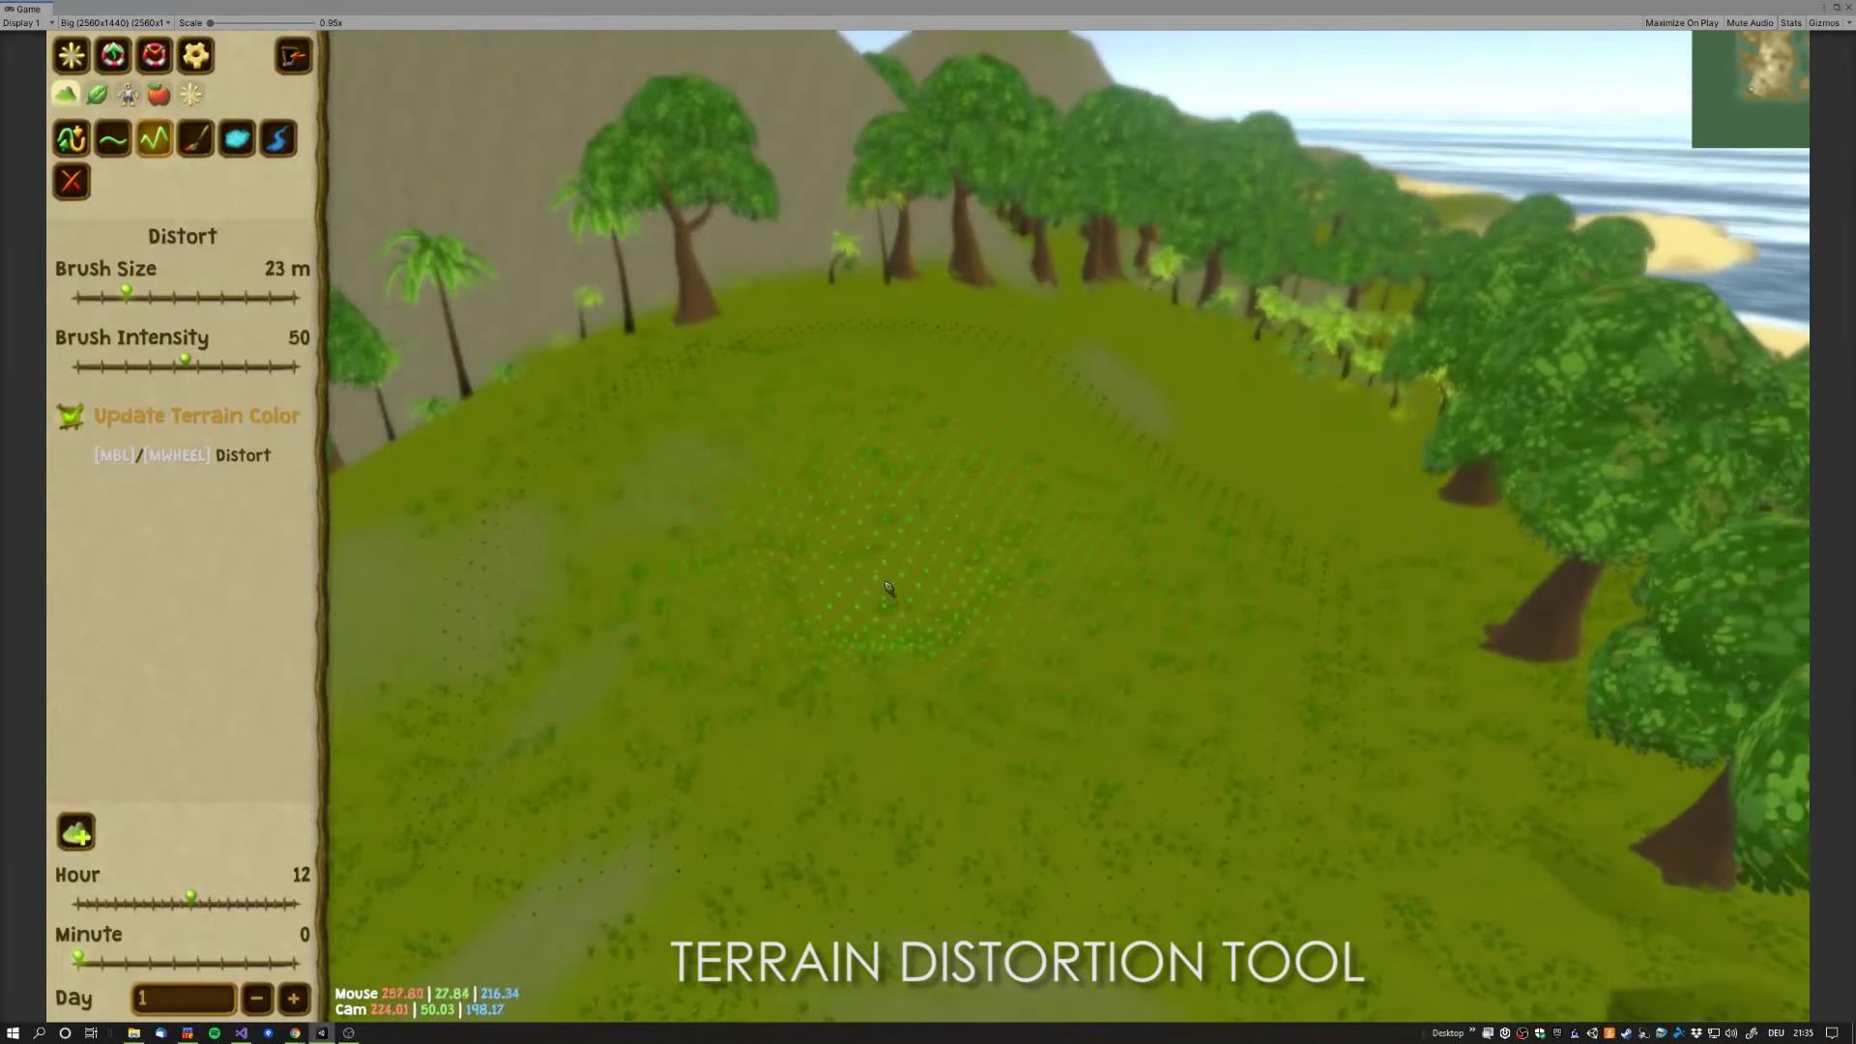
pyautogui.click(877, 608)
pyautogui.moveTo(612, 745); pyautogui.dragTo(734, 559)
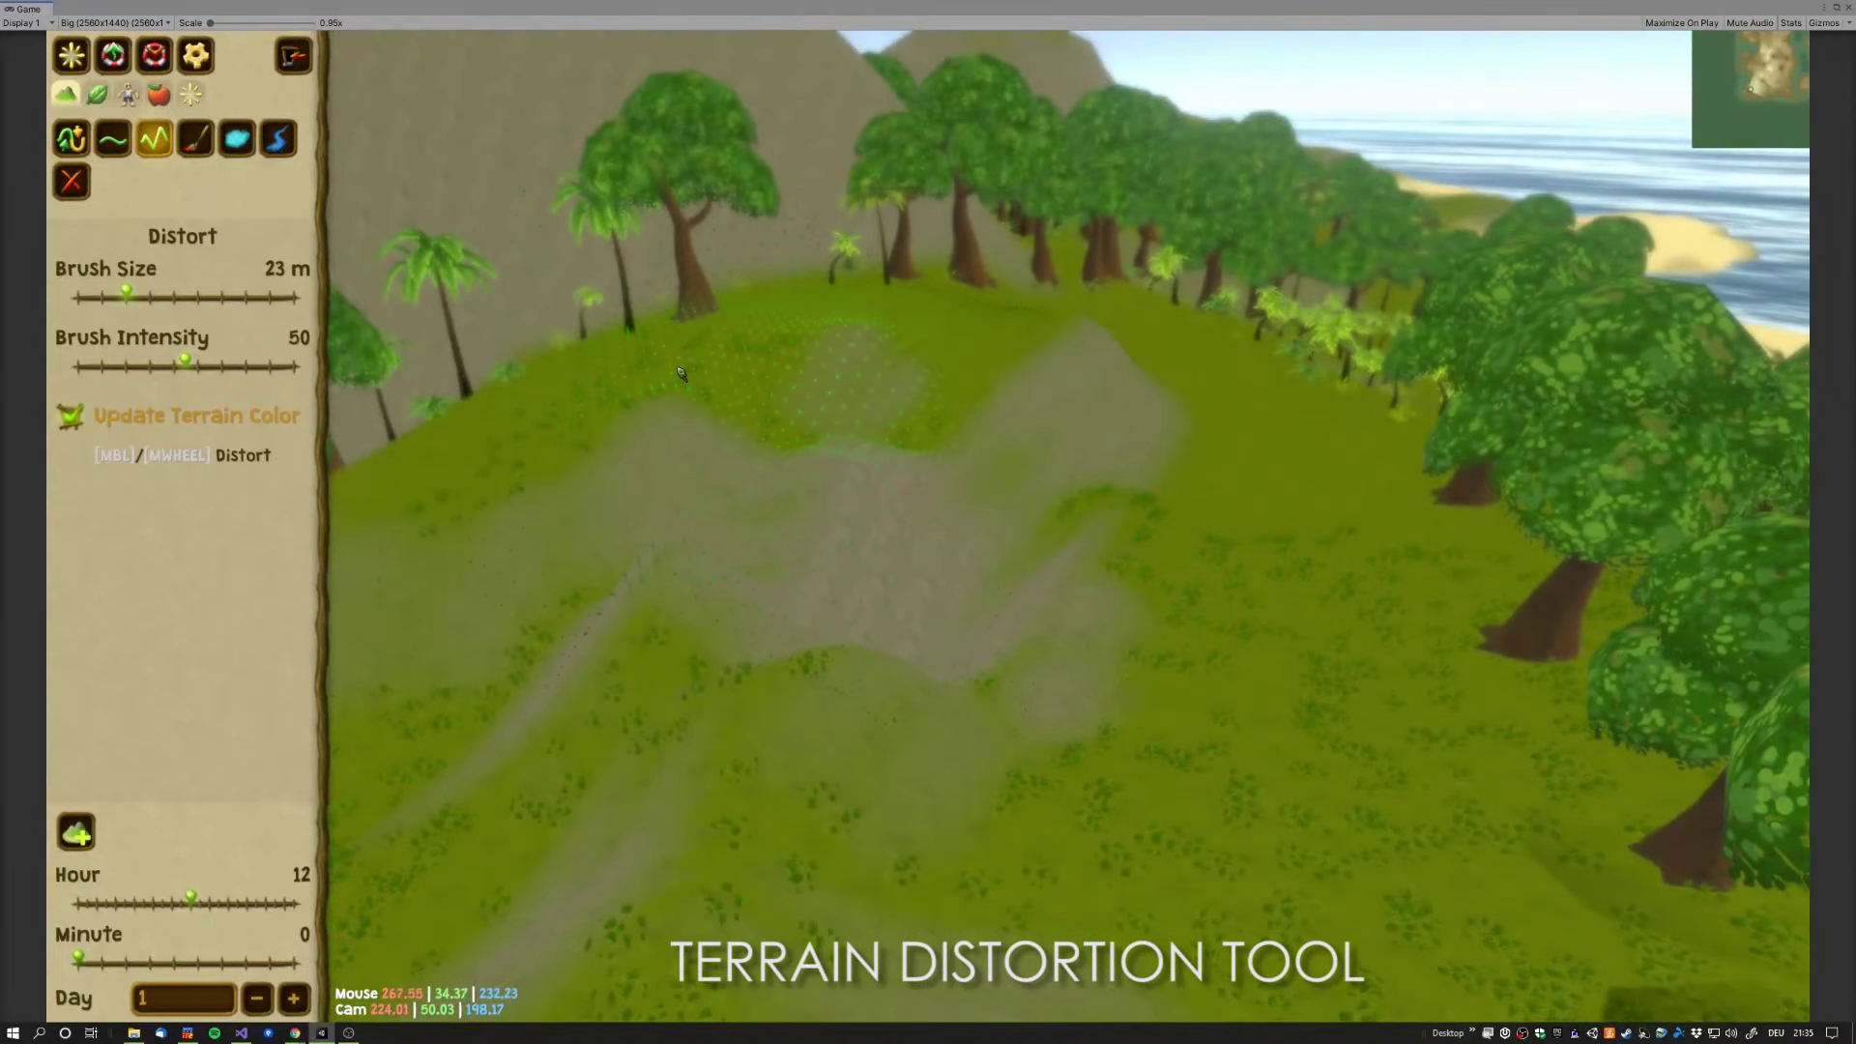
# Step: Place four Tree objects across the hilltop
pyautogui.click(97, 93)
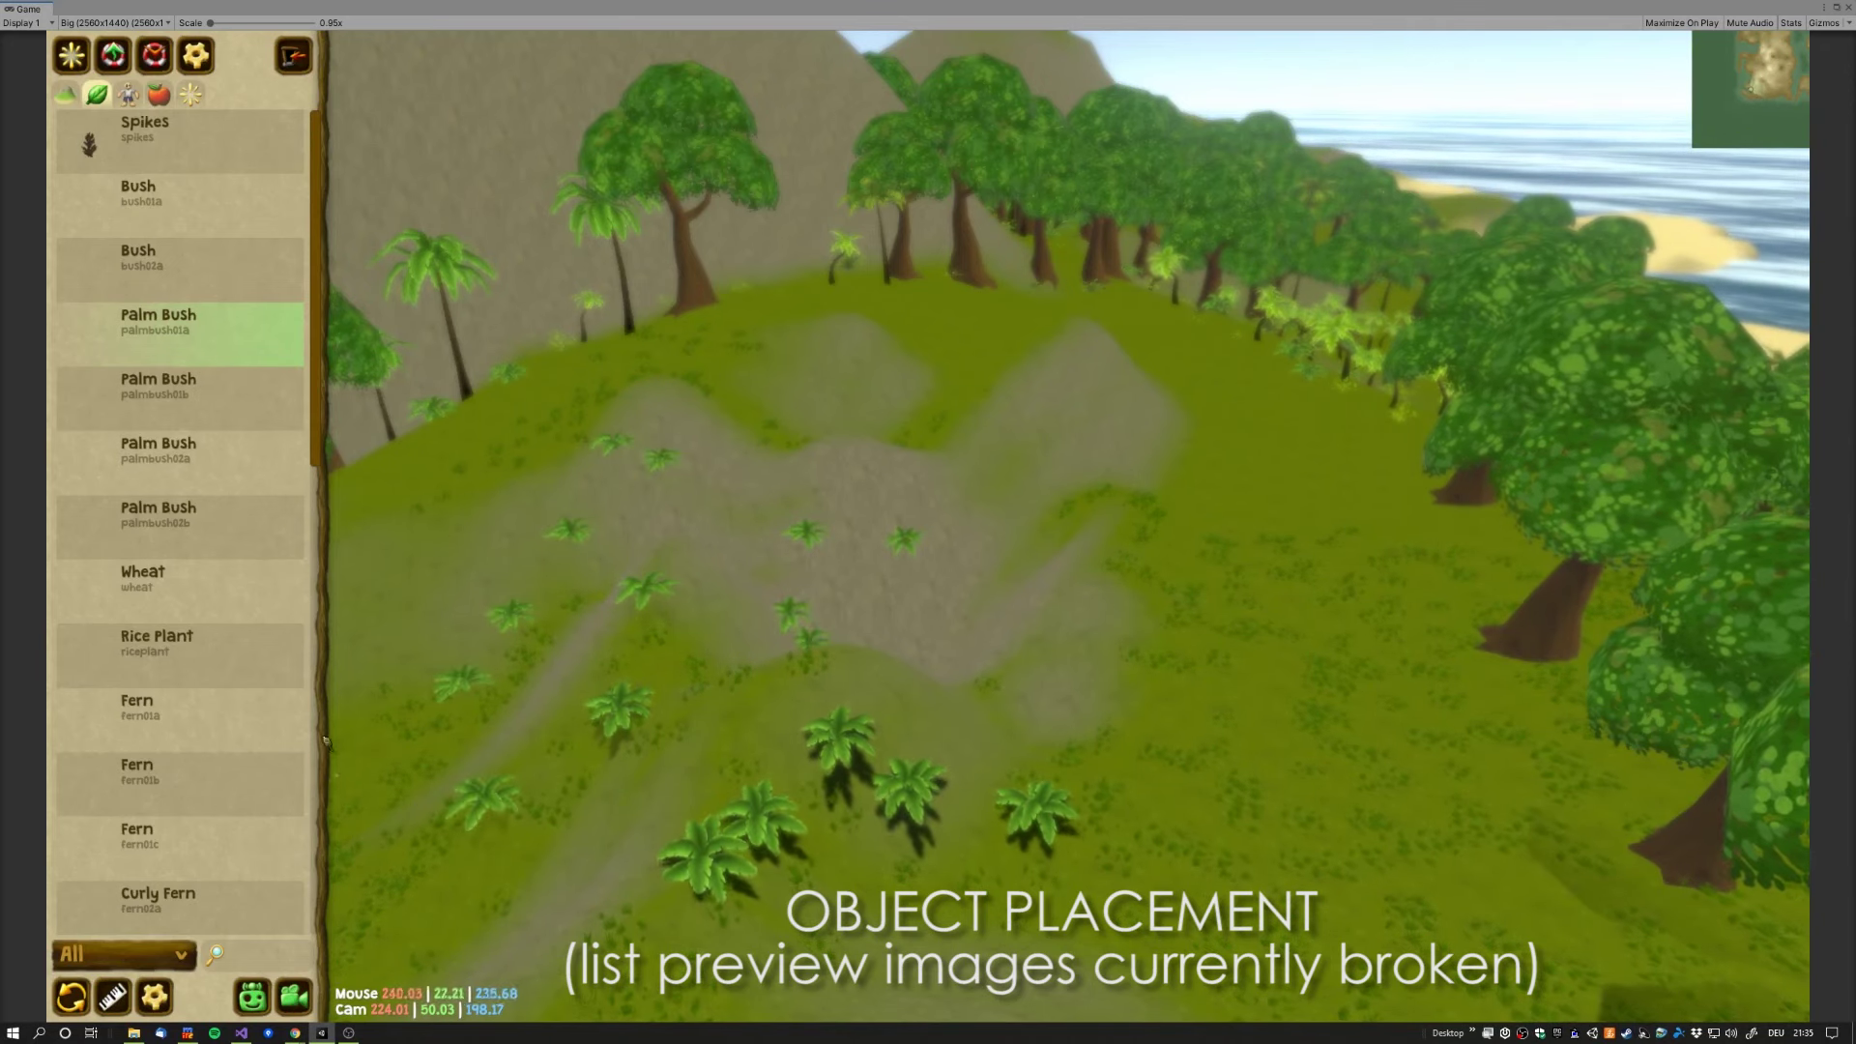
pyautogui.scroll(-5, 206, 655)
pyautogui.scroll(-5, 207, 654)
pyautogui.scroll(-5, 206, 663)
pyautogui.scroll(-5, 187, 751)
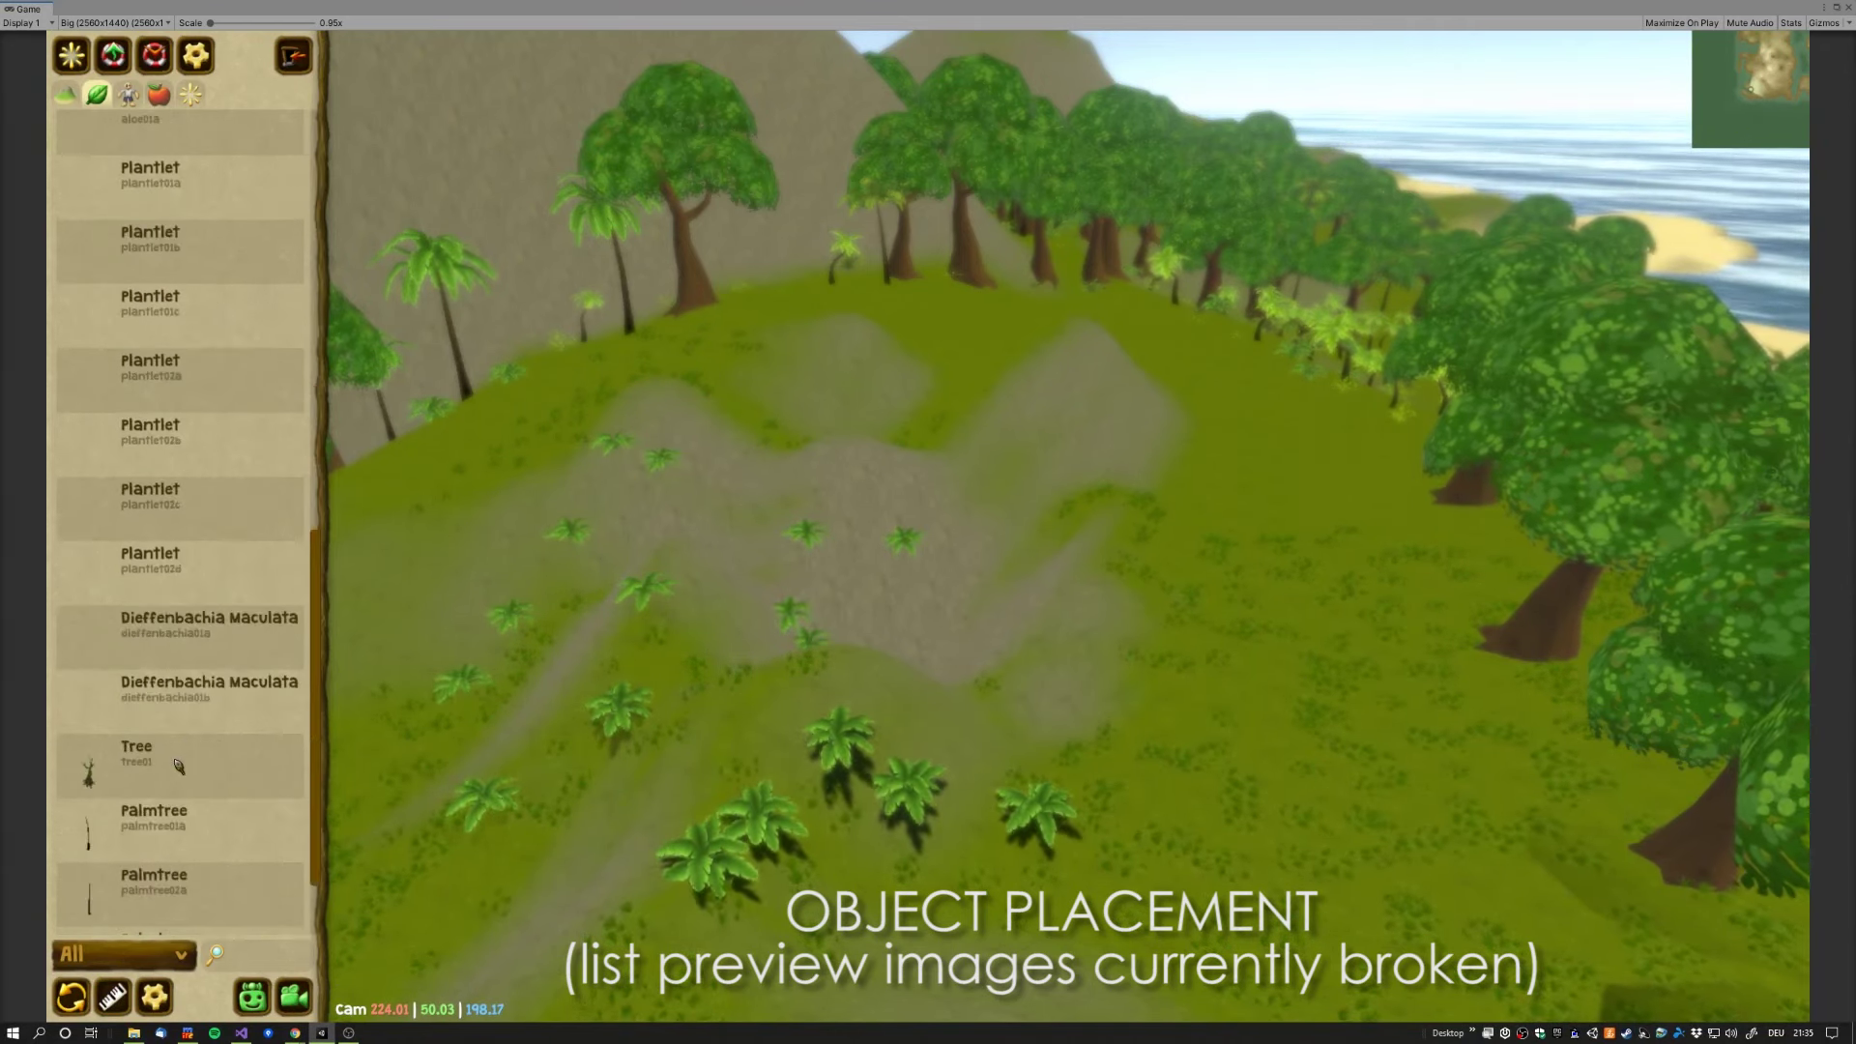
pyautogui.click(241, 776)
pyautogui.moveTo(1062, 591); pyautogui.dragTo(350, 651)
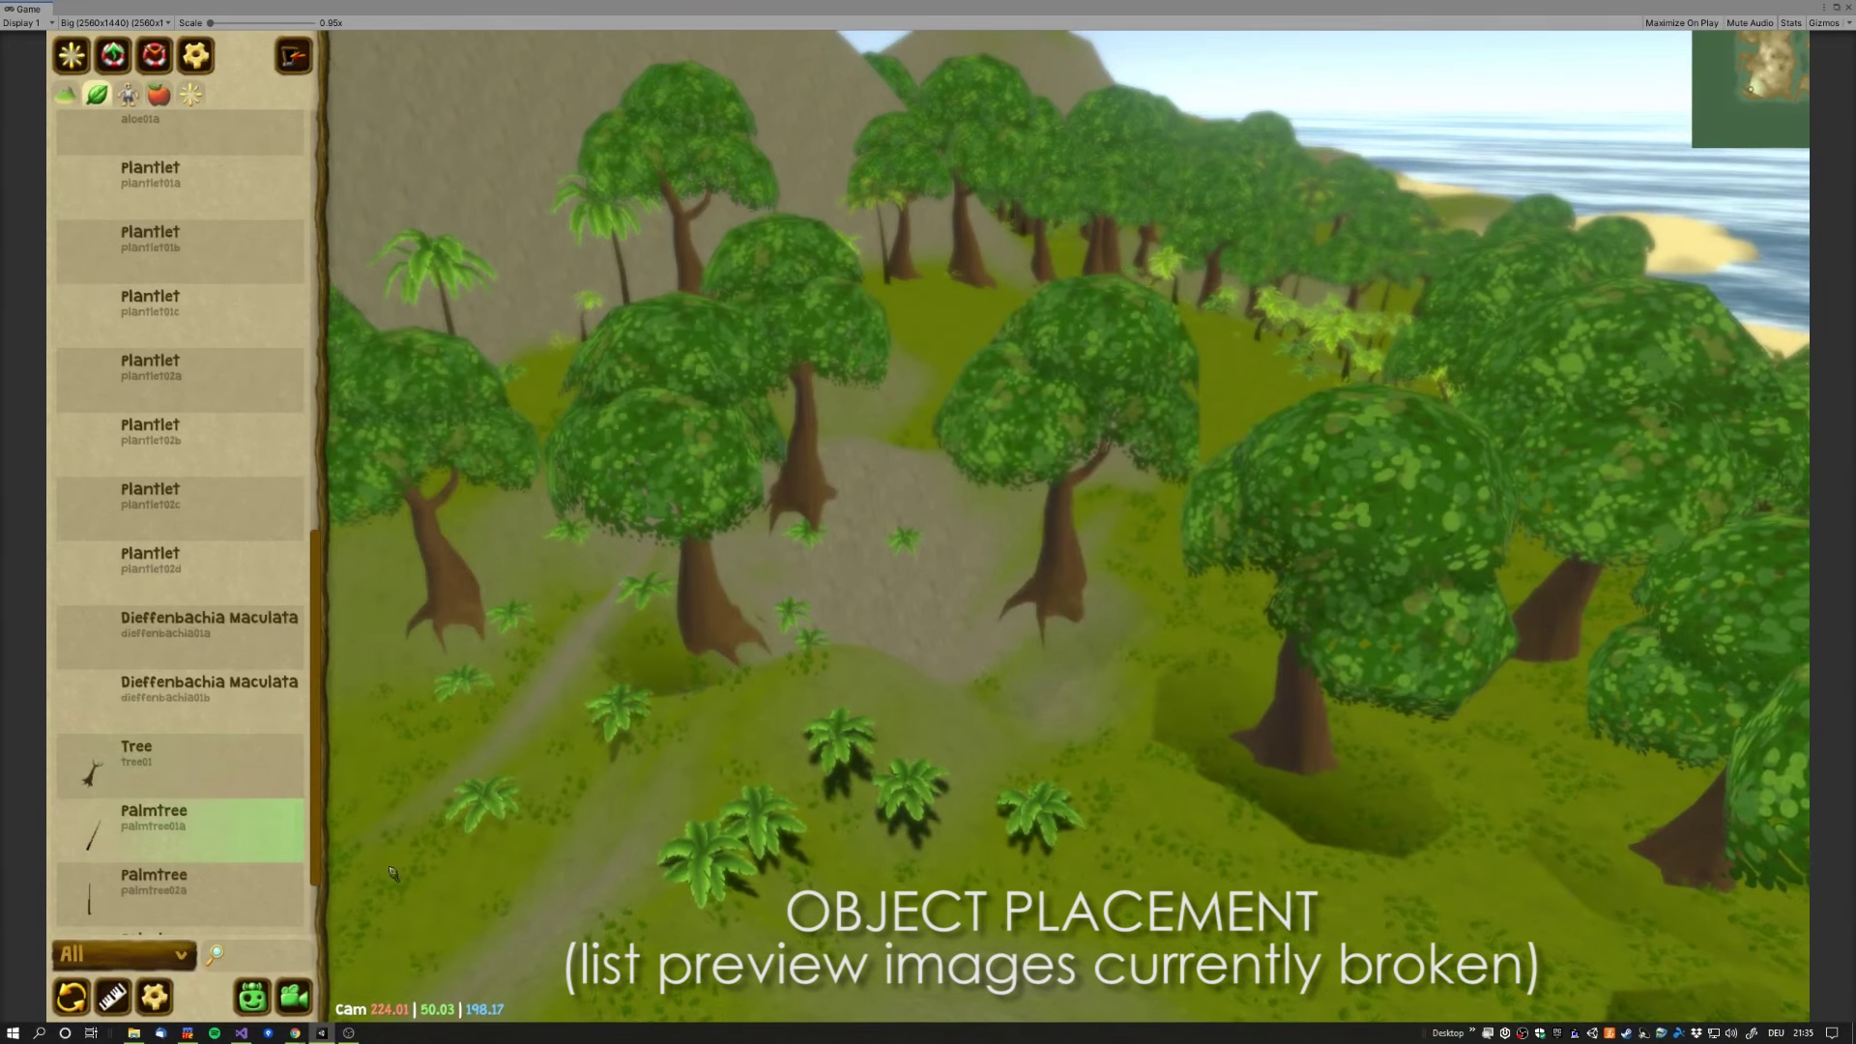
# Step: Plant a row of palm trees and four more palms on the slope
pyautogui.click(241, 832)
pyautogui.moveTo(1010, 860); pyautogui.dragTo(543, 886)
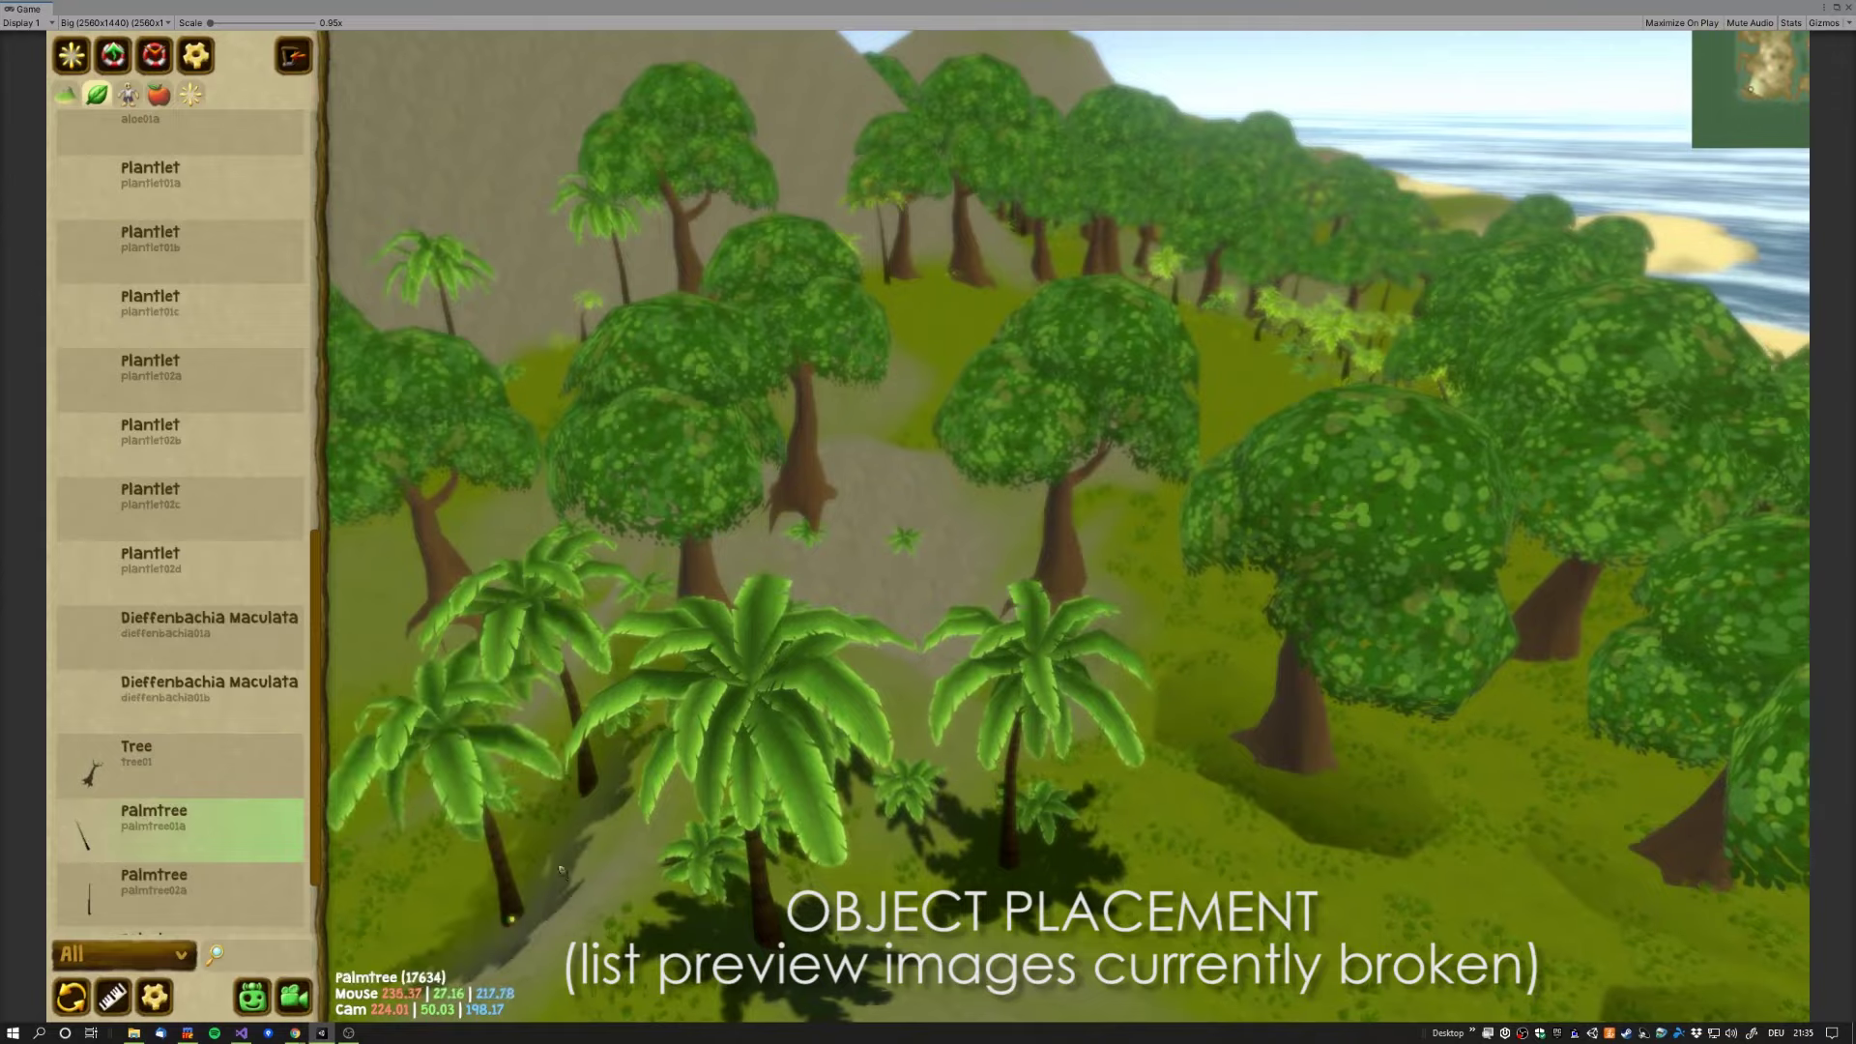
pyautogui.scroll(-3, 543, 885)
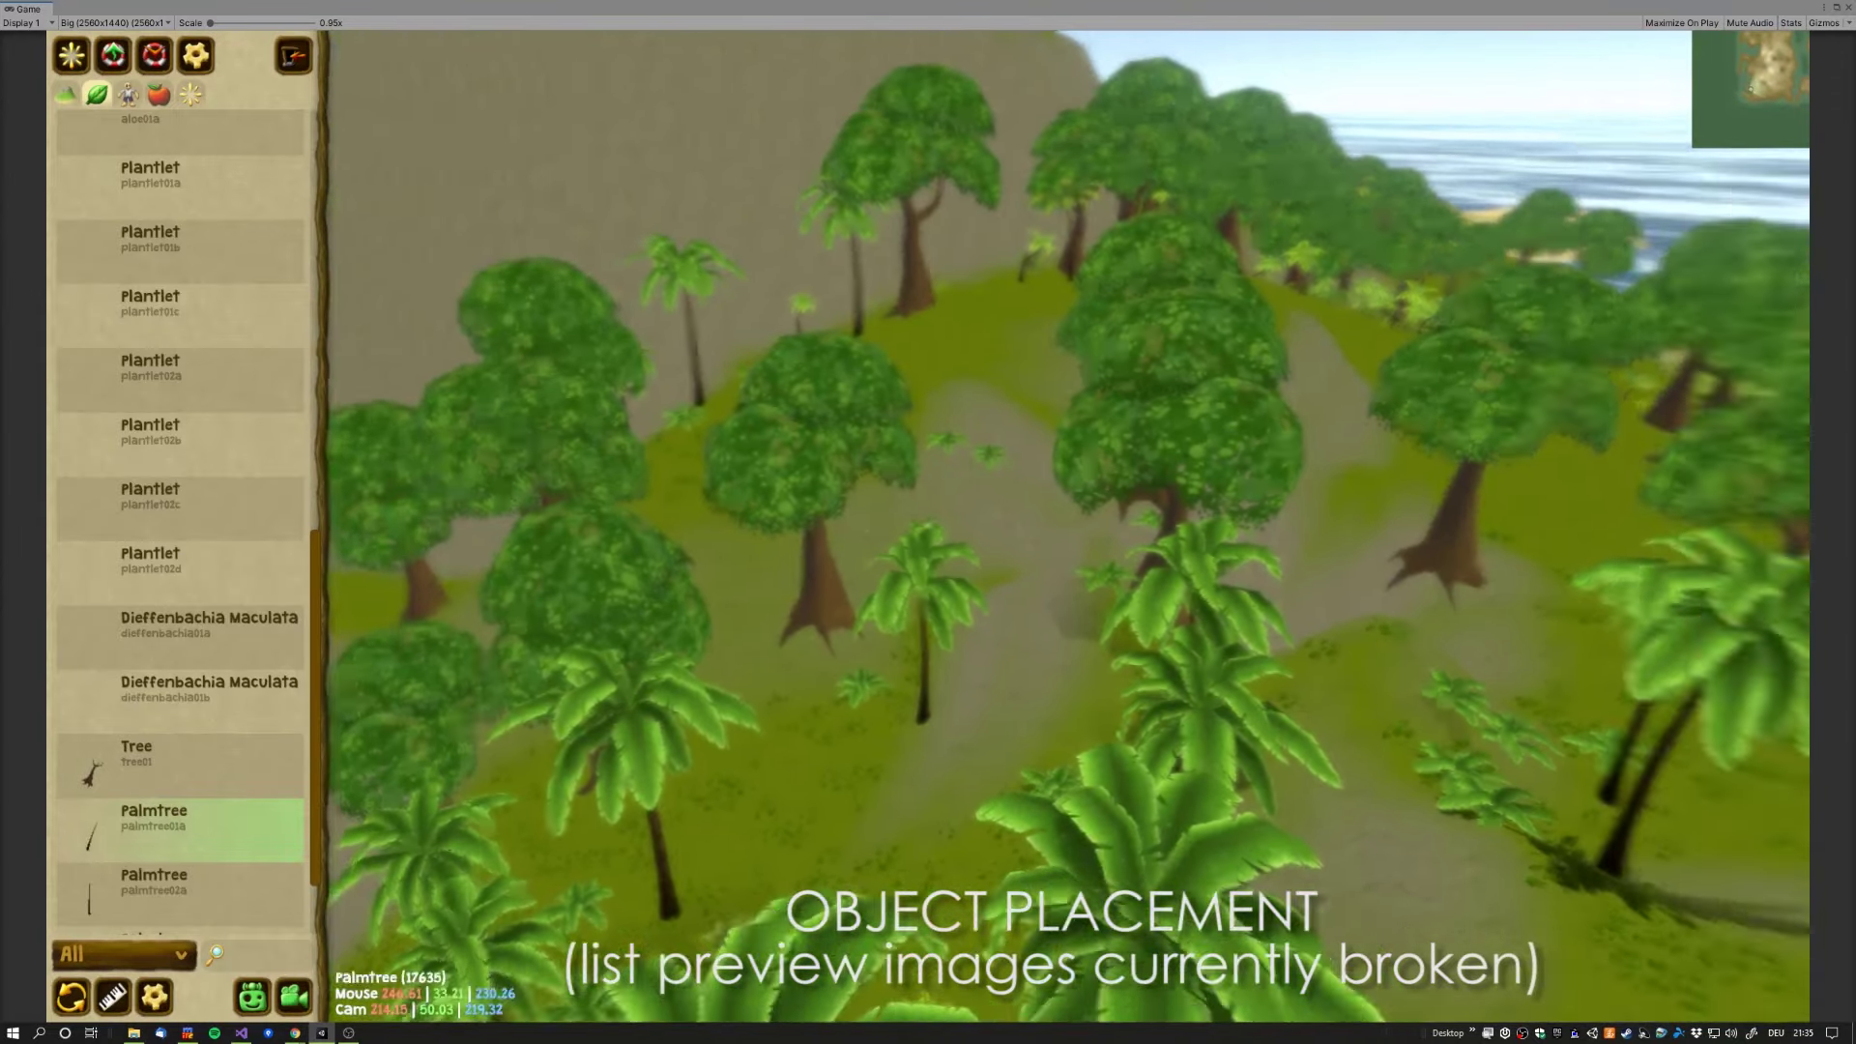
pyautogui.moveTo(544, 886); pyautogui.dragTo(840, 554, button='right')
pyautogui.moveTo(841, 554); pyautogui.dragTo(789, 694)
pyautogui.moveTo(788, 694)
pyautogui.mouseDown(button='right')
pyautogui.moveTo(1063, 694)
pyautogui.moveTo(826, 642)
pyautogui.moveTo(925, 534)
pyautogui.mouseUp(button='right')
pyautogui.click(68, 95)
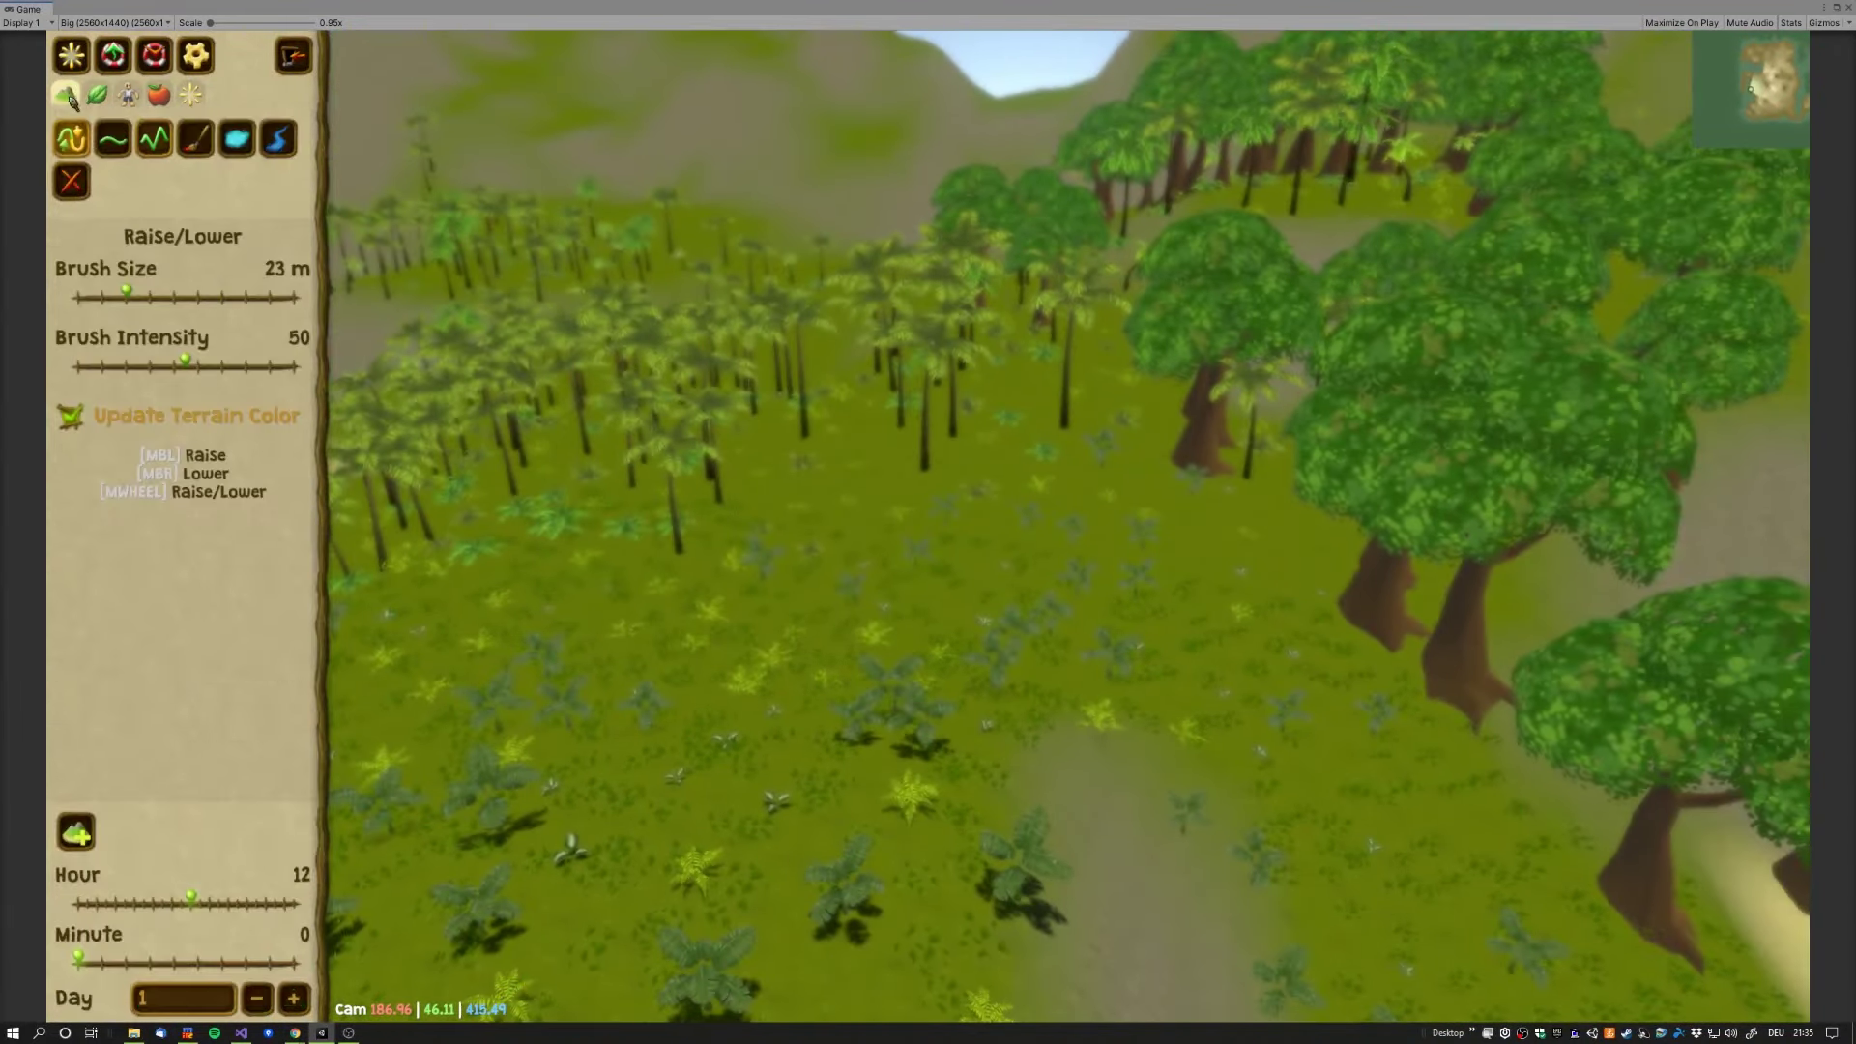
# Step: Paint a large sand patch over the grass with the Paint tool
pyautogui.click(194, 138)
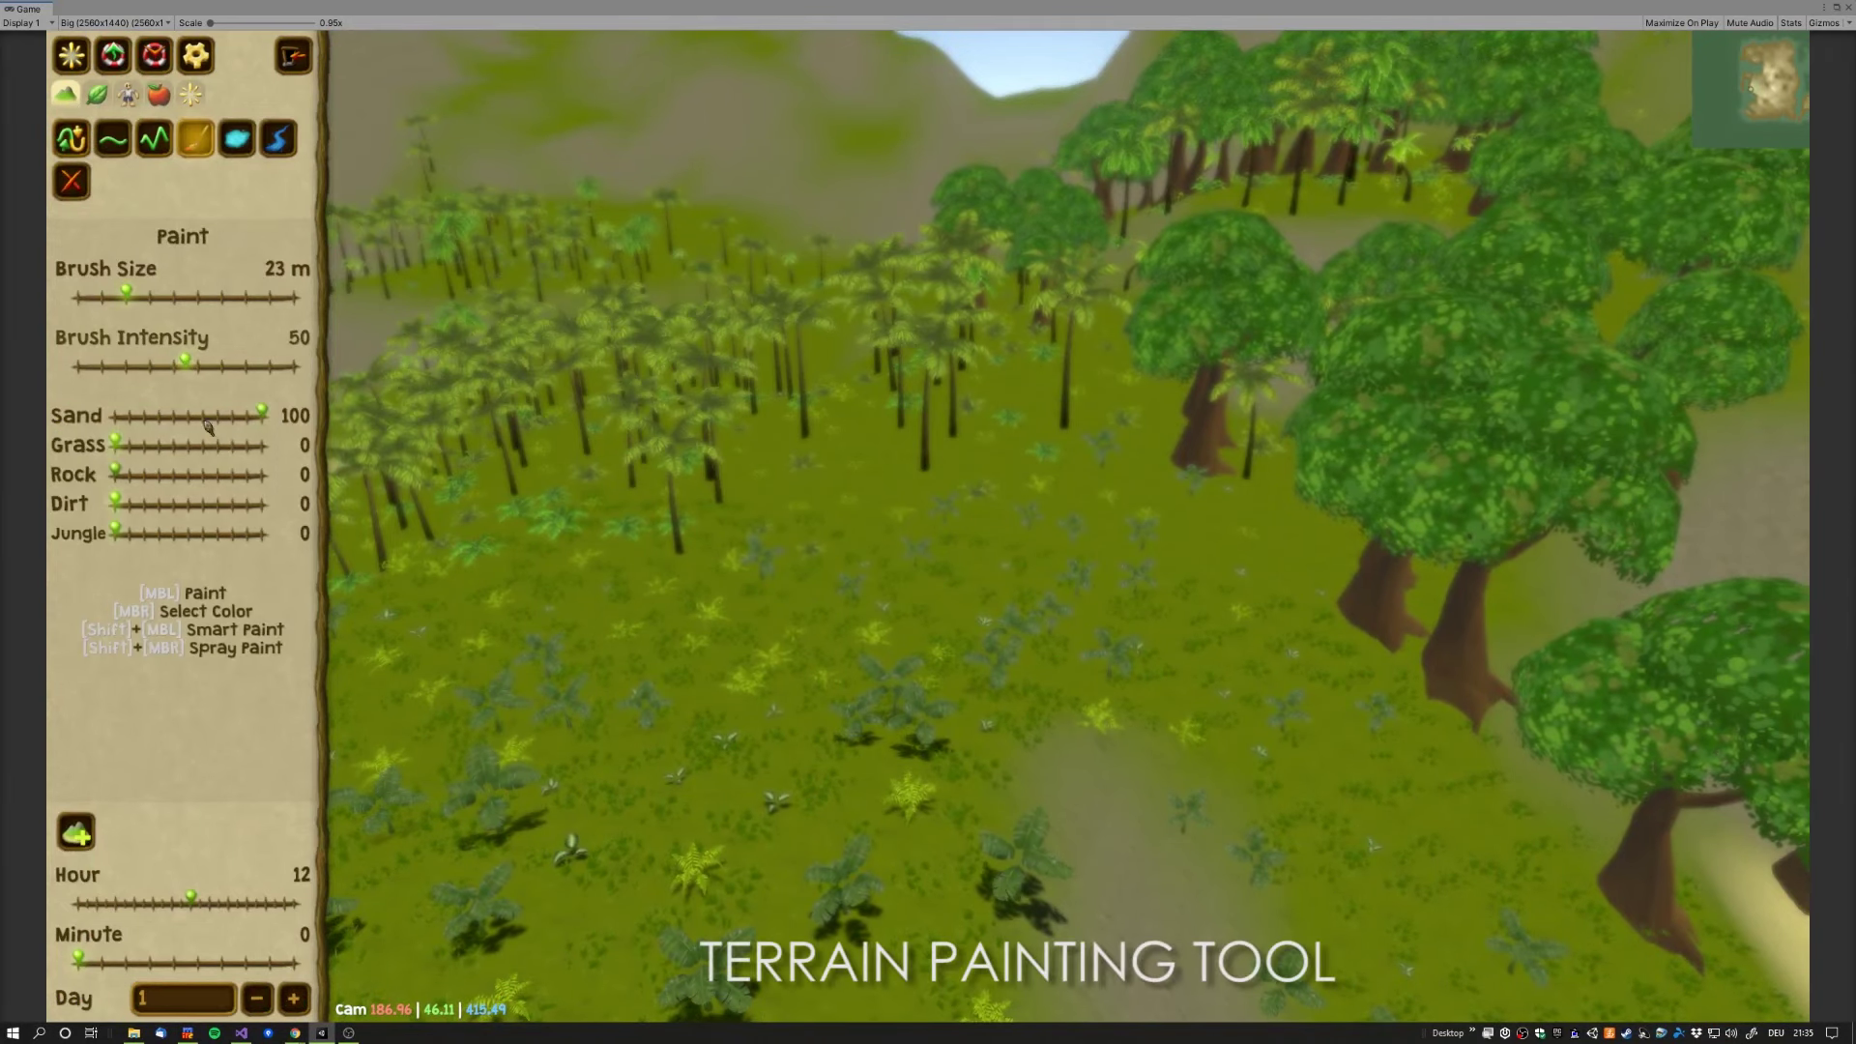
pyautogui.moveTo(882, 723); pyautogui.dragTo(454, 774)
pyautogui.scroll(-5, 860, 743)
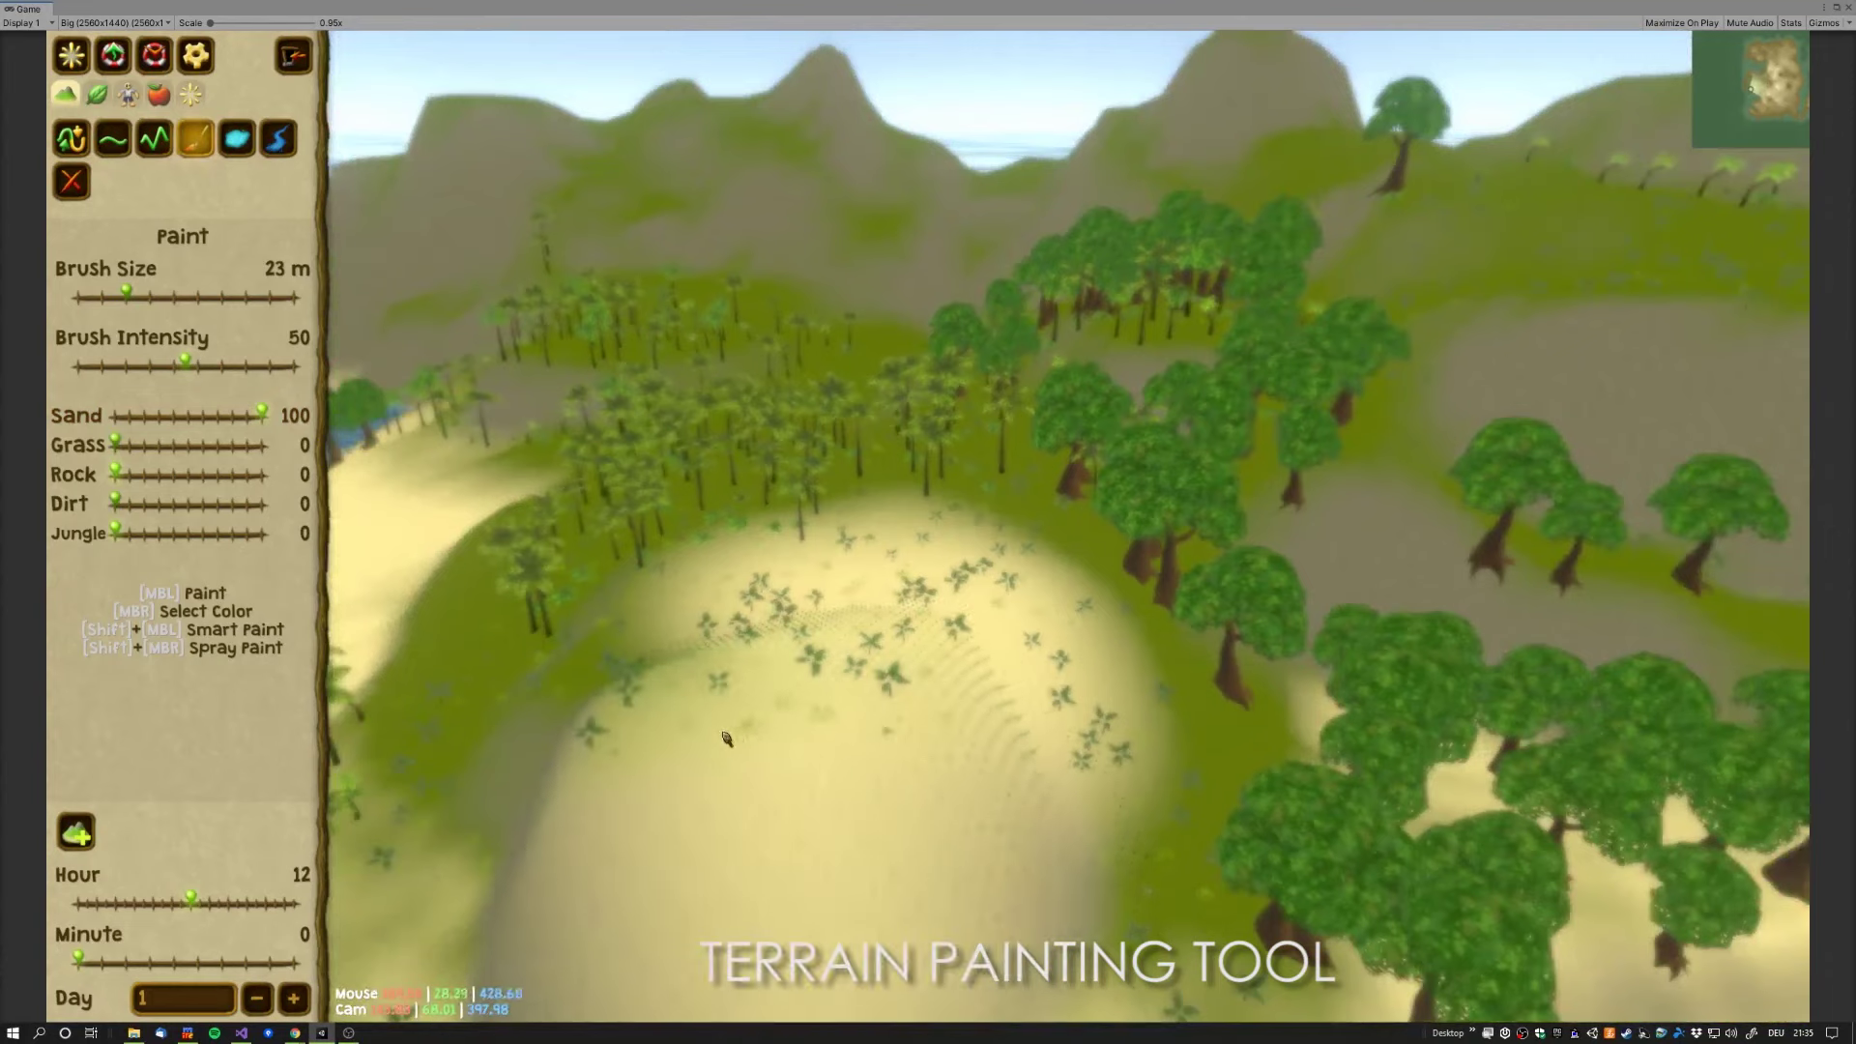
pyautogui.press('w')
pyautogui.press('w')
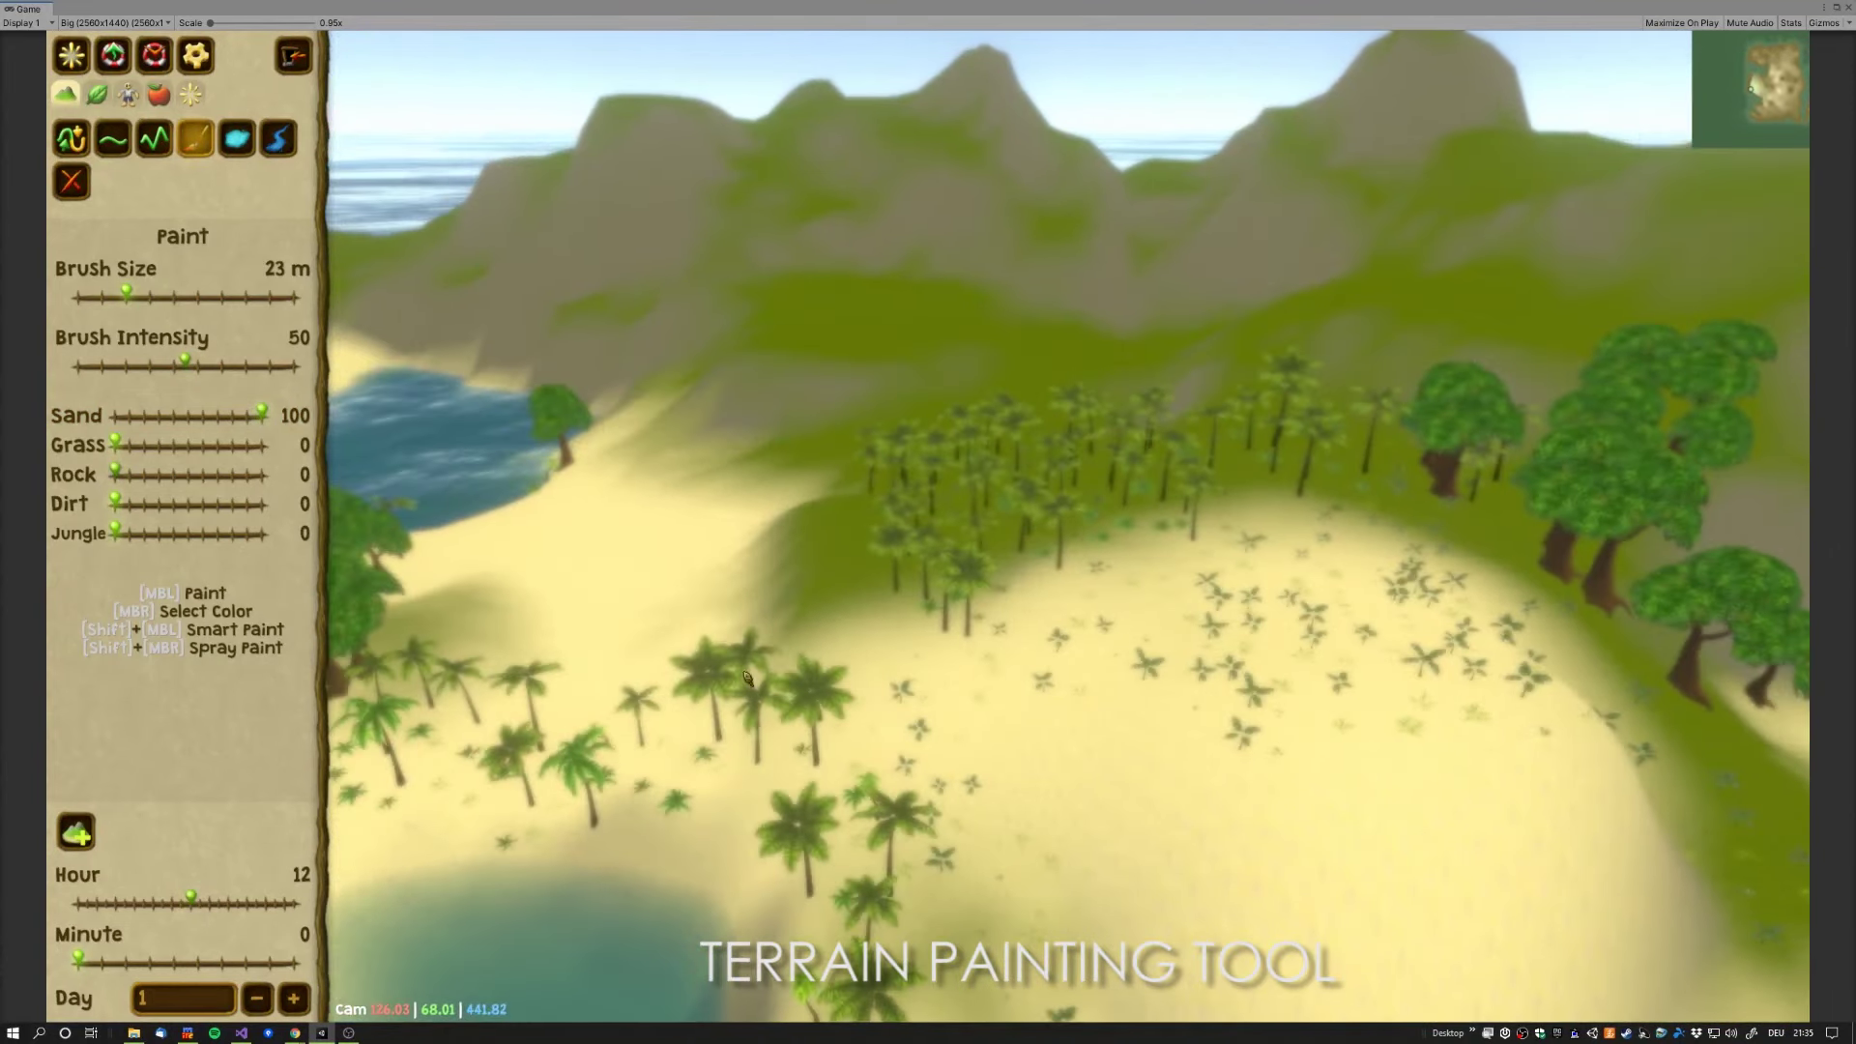
# Step: At brush intensity 10, paint sand across the ground around the palm forest
pyautogui.press('w')
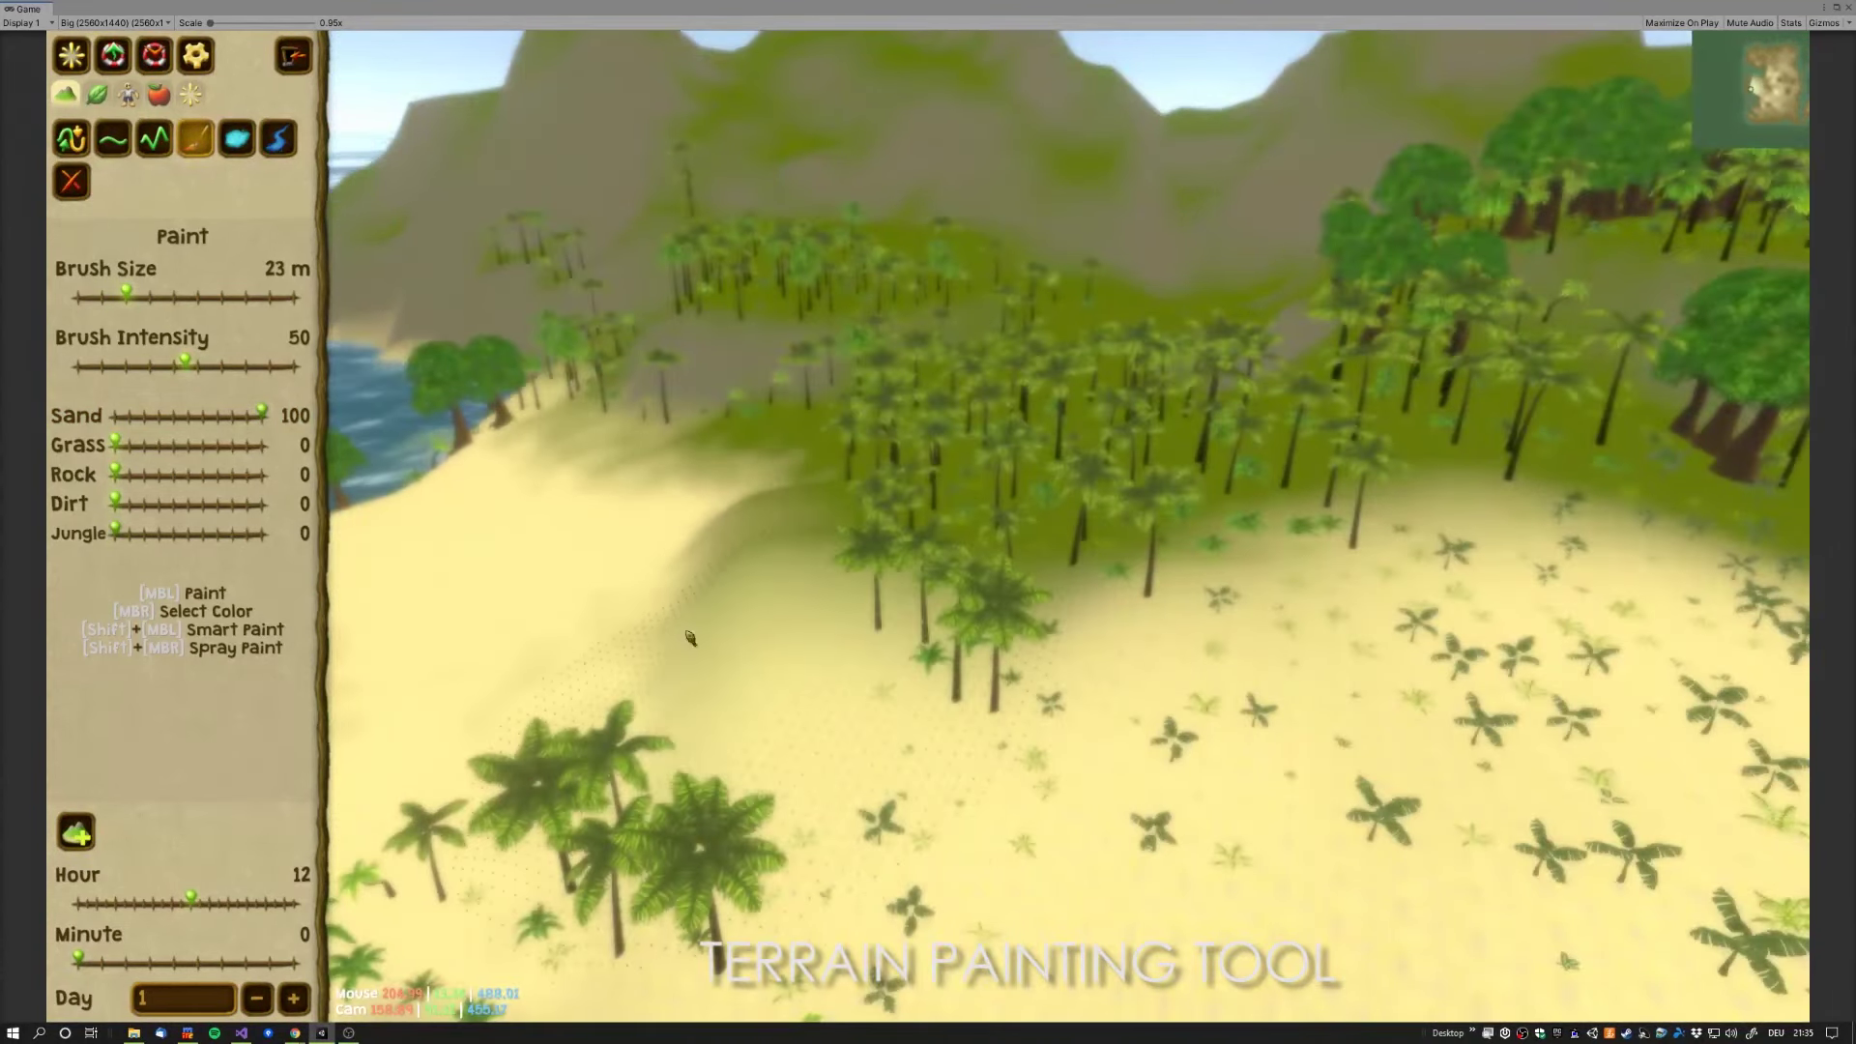
pyautogui.moveTo(105, 376); pyautogui.dragTo(98, 368)
pyautogui.press('w')
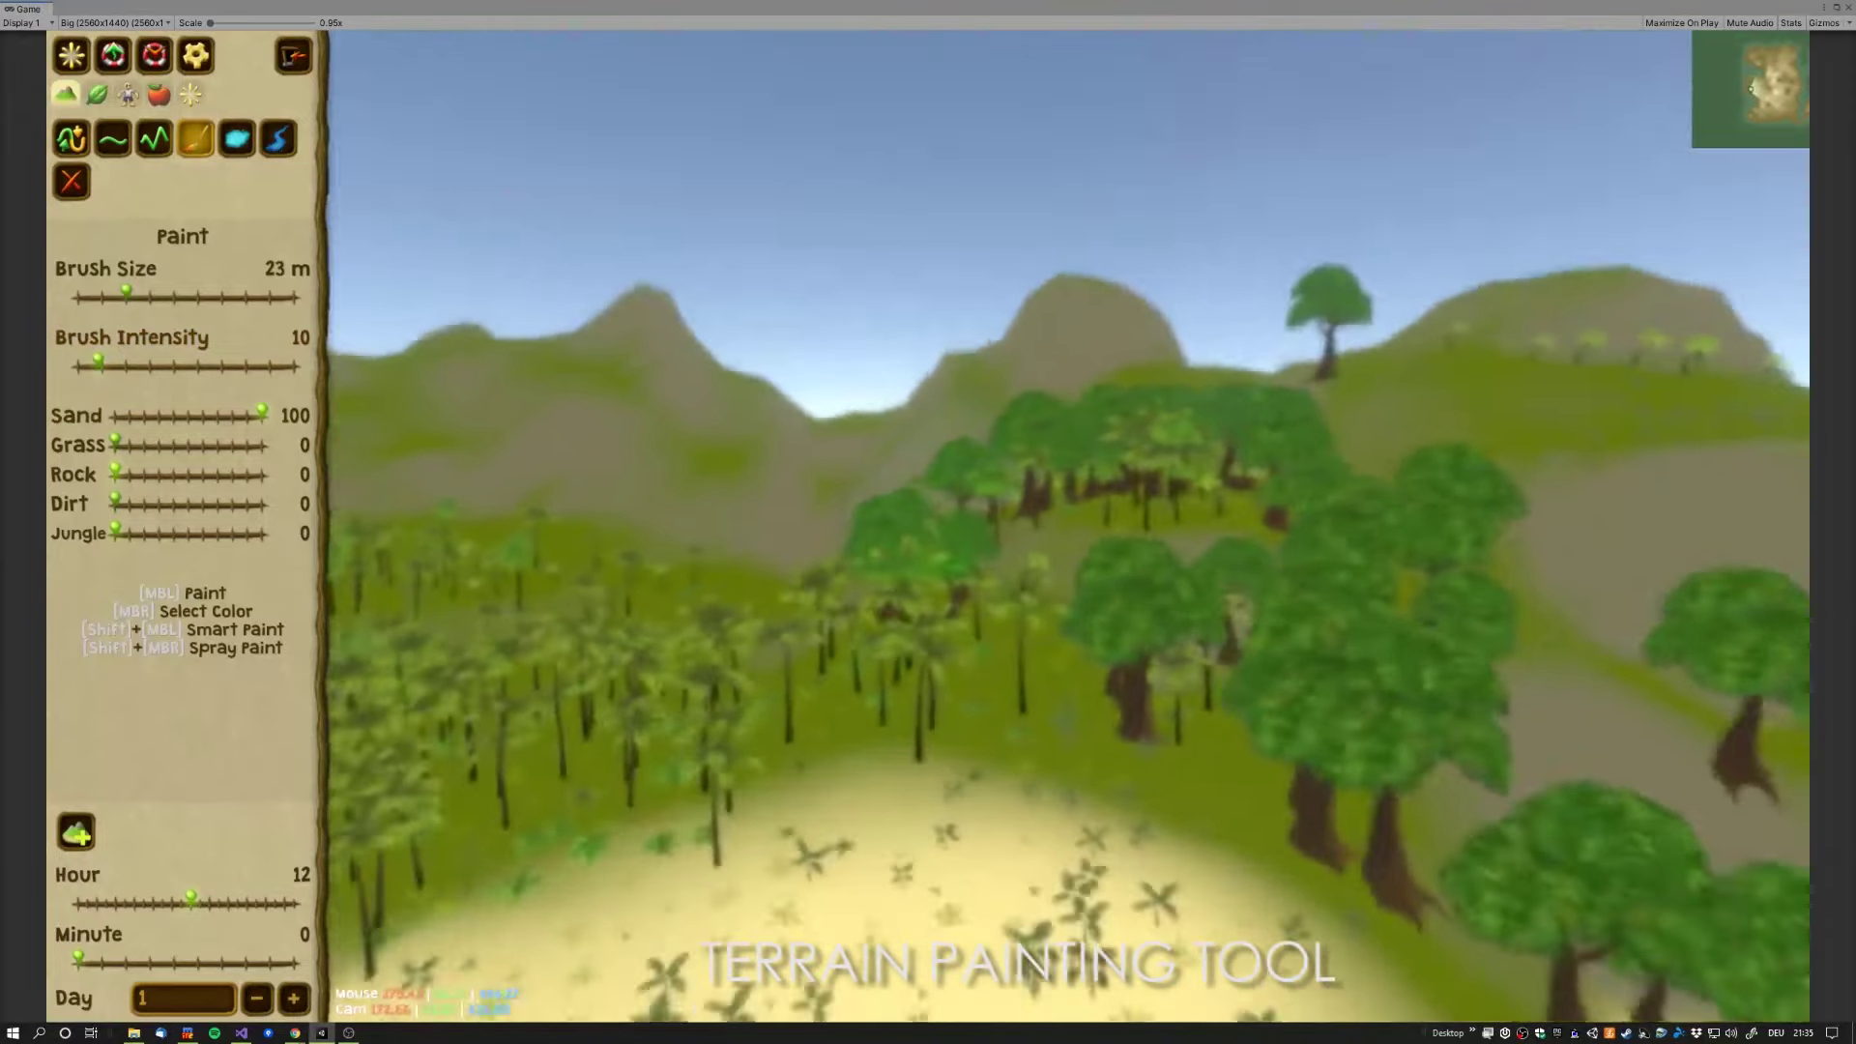
pyautogui.moveTo(882, 592); pyautogui.dragTo(464, 657)
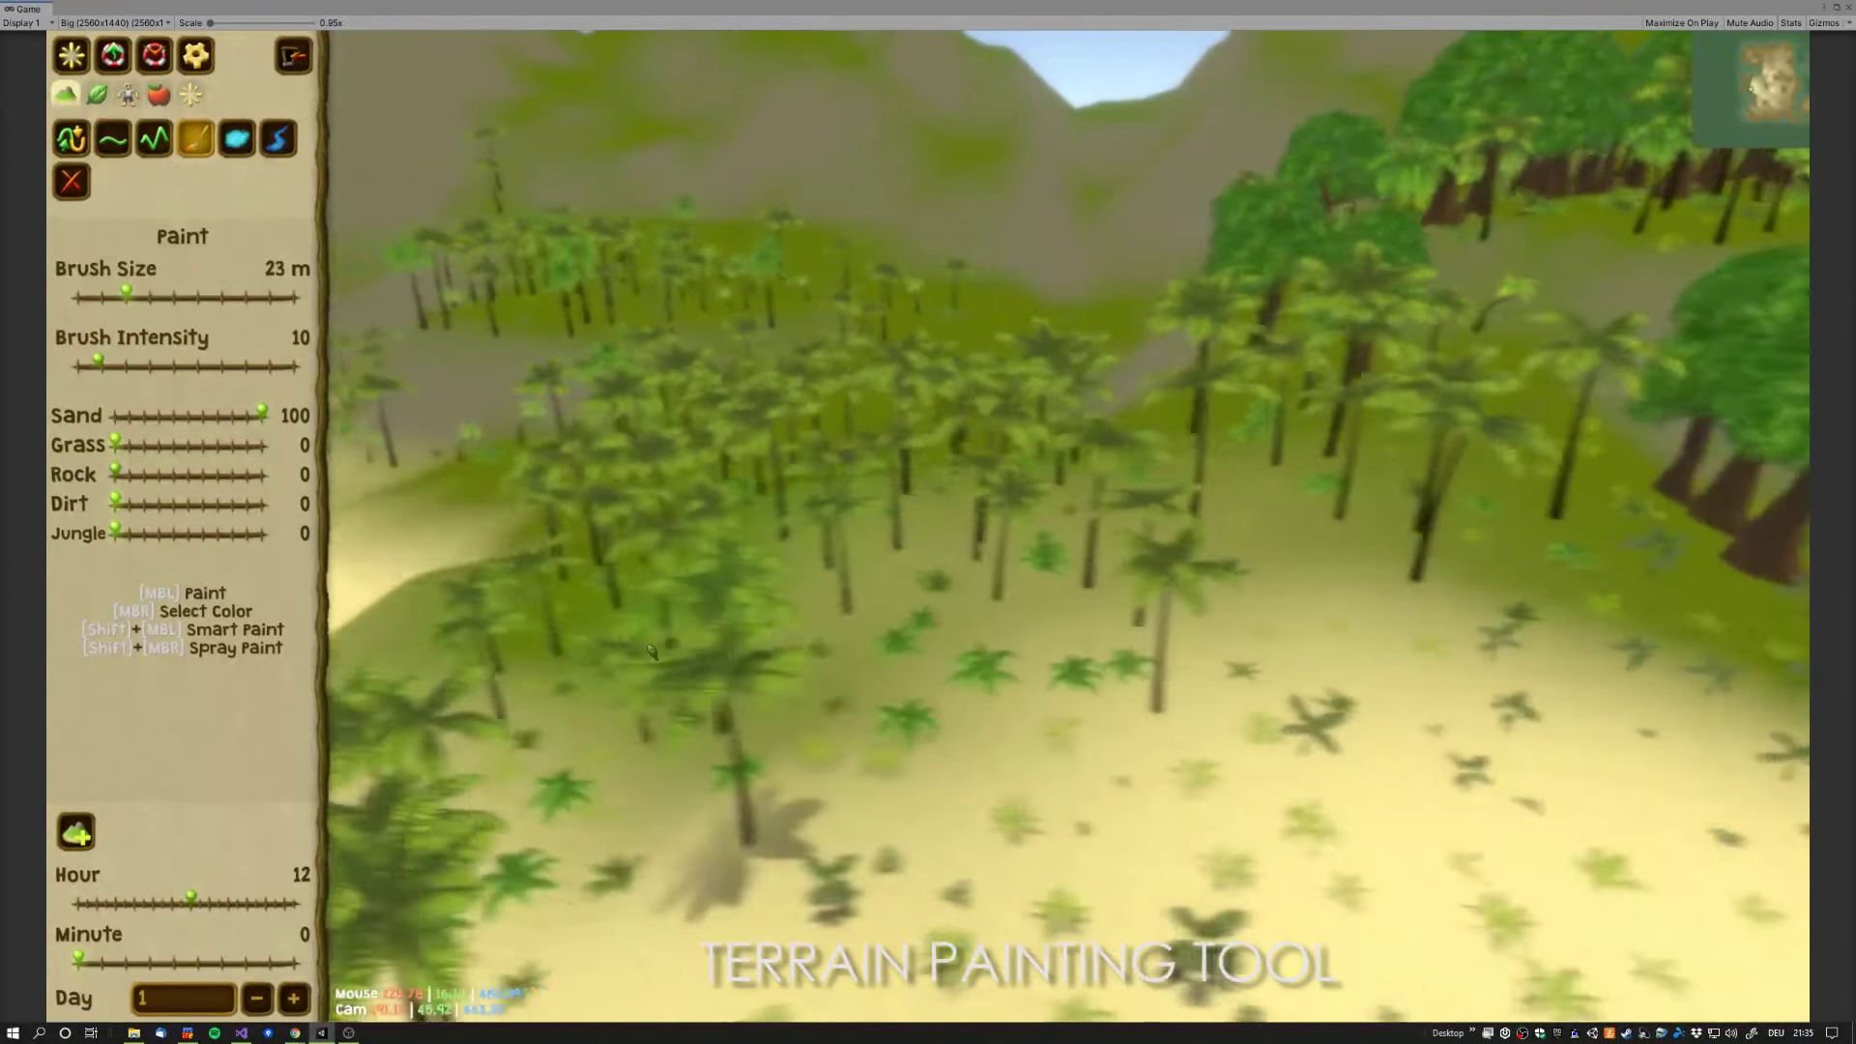
pyautogui.press('w')
pyautogui.moveTo(742, 645); pyautogui.dragTo(580, 628)
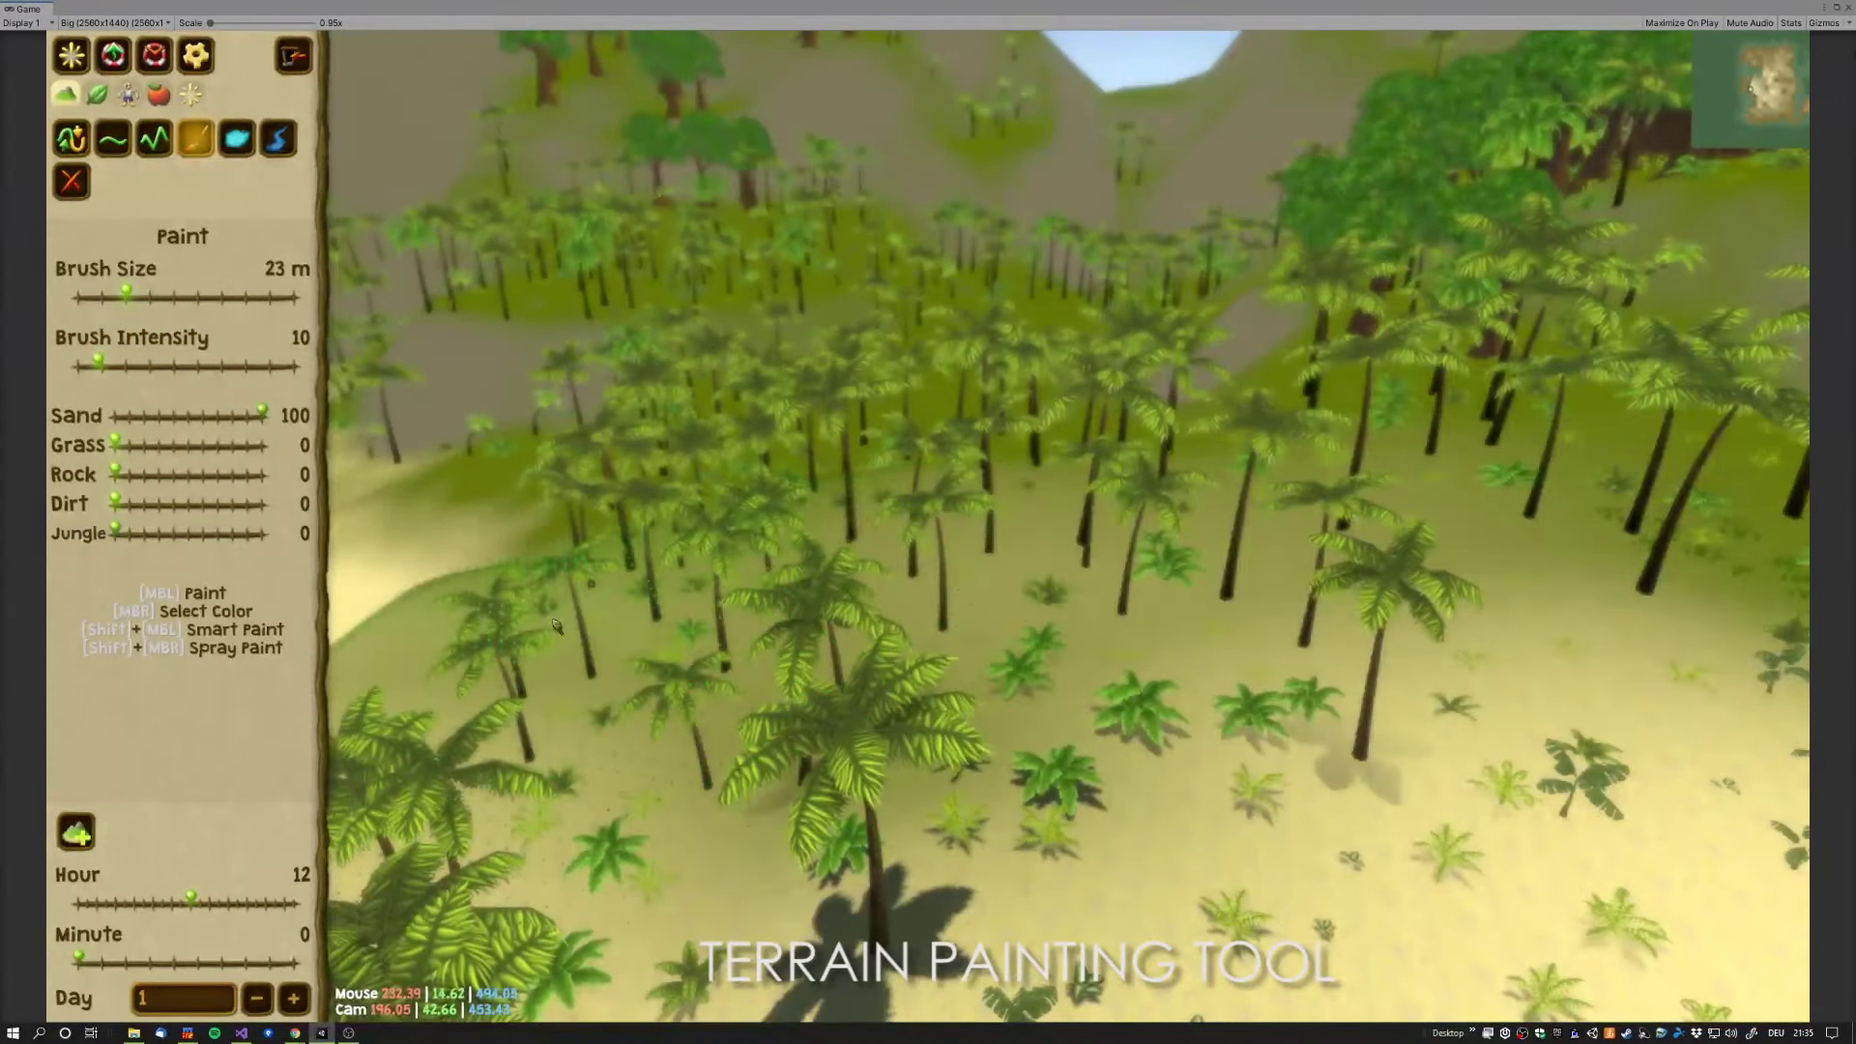
pyautogui.press('w')
pyautogui.press('w')
pyautogui.moveTo(851, 537)
pyautogui.mouseDown()
pyautogui.moveTo(608, 537)
pyautogui.moveTo(754, 212)
pyautogui.moveTo(580, 435)
pyautogui.mouseUp()
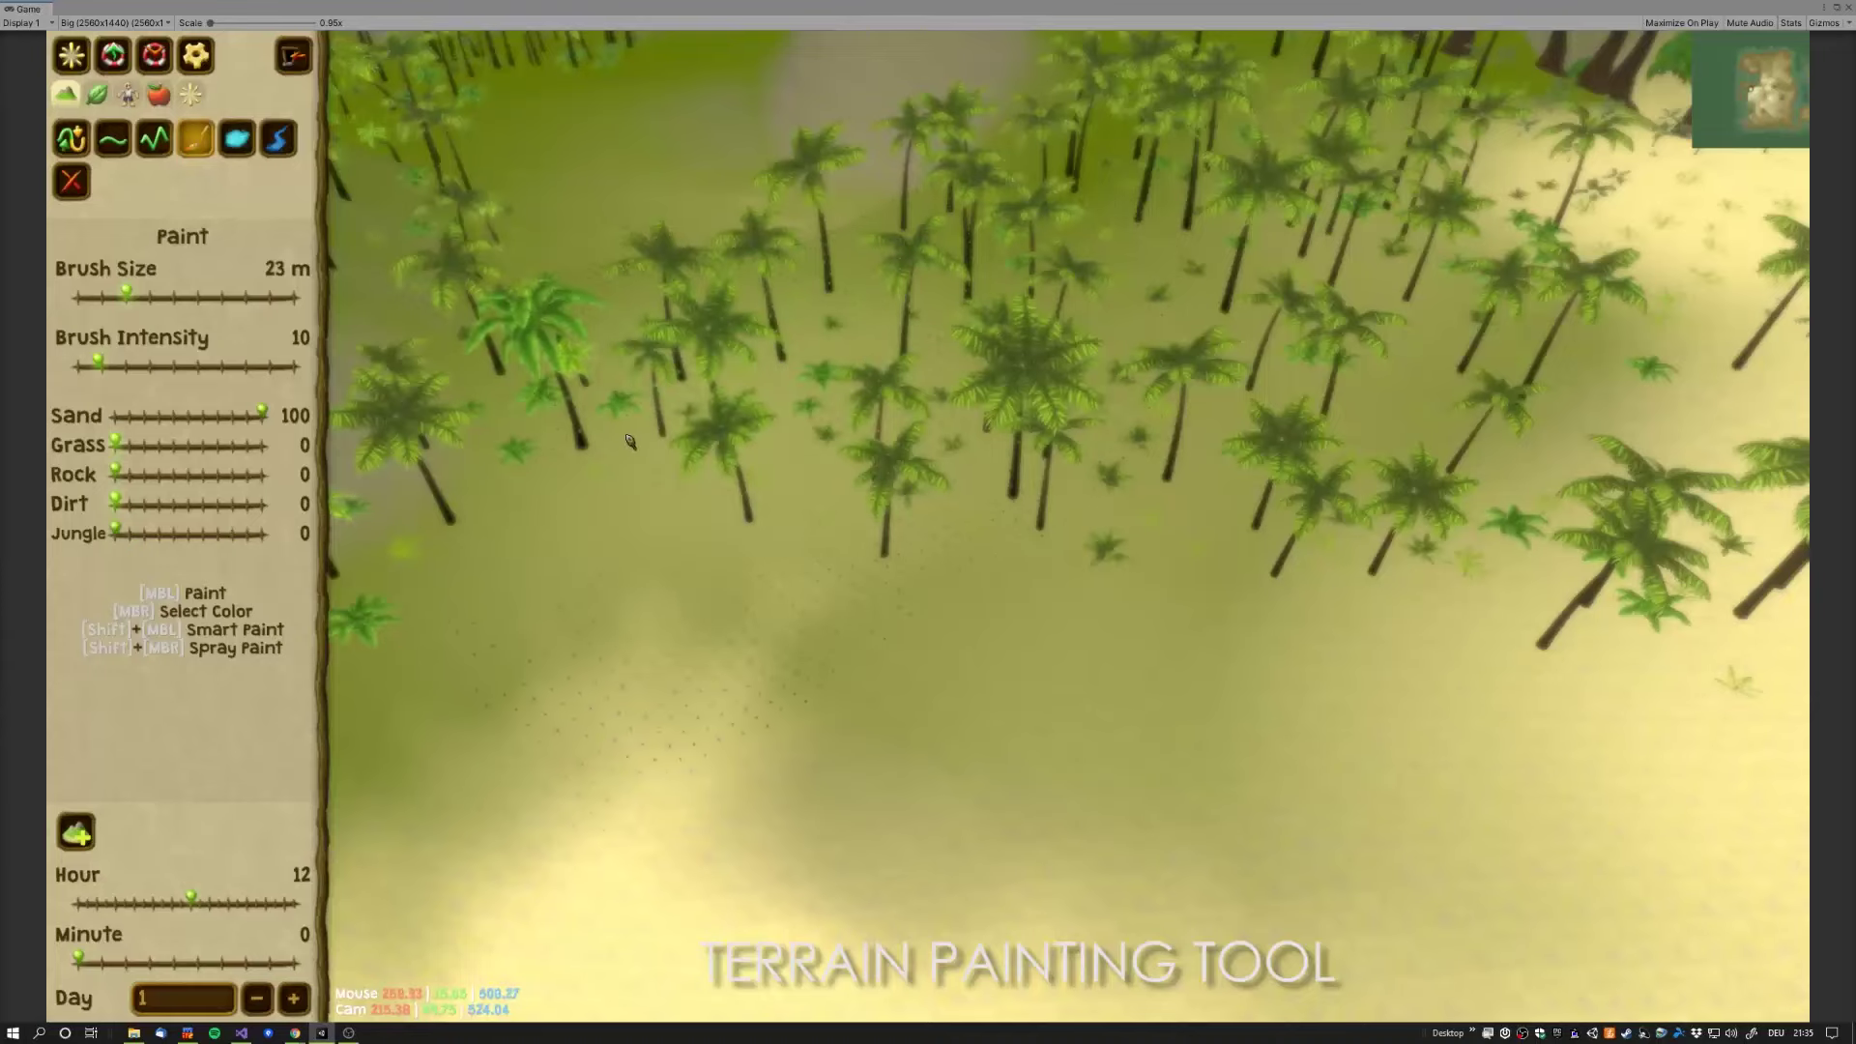
pyautogui.scroll(-3, 677, 580)
pyautogui.scroll(3, 713, 667)
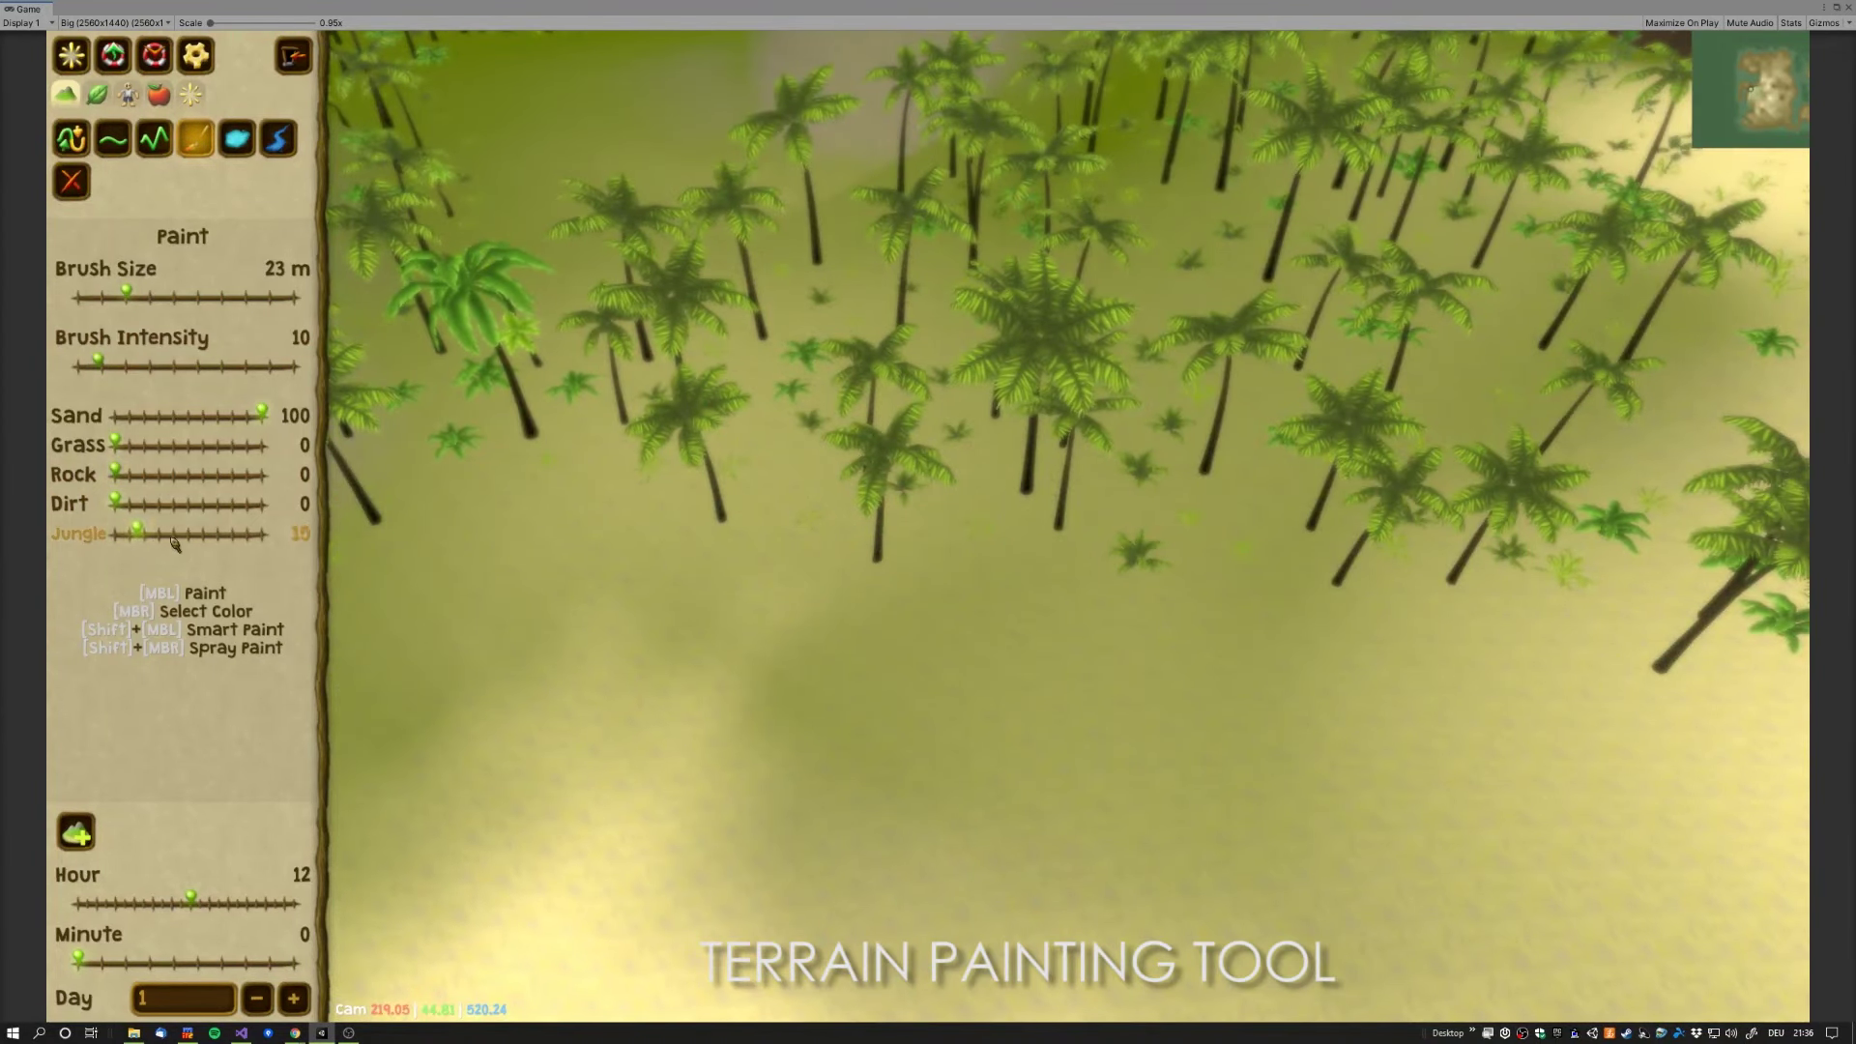
# Step: Paint the dark jungle texture over a wide grassy area among the palms
pyautogui.moveTo(900, 711); pyautogui.dragTo(886, 705)
pyautogui.moveTo(756, 665)
pyautogui.mouseDown()
pyautogui.moveTo(909, 555)
pyautogui.moveTo(730, 575)
pyautogui.mouseUp()
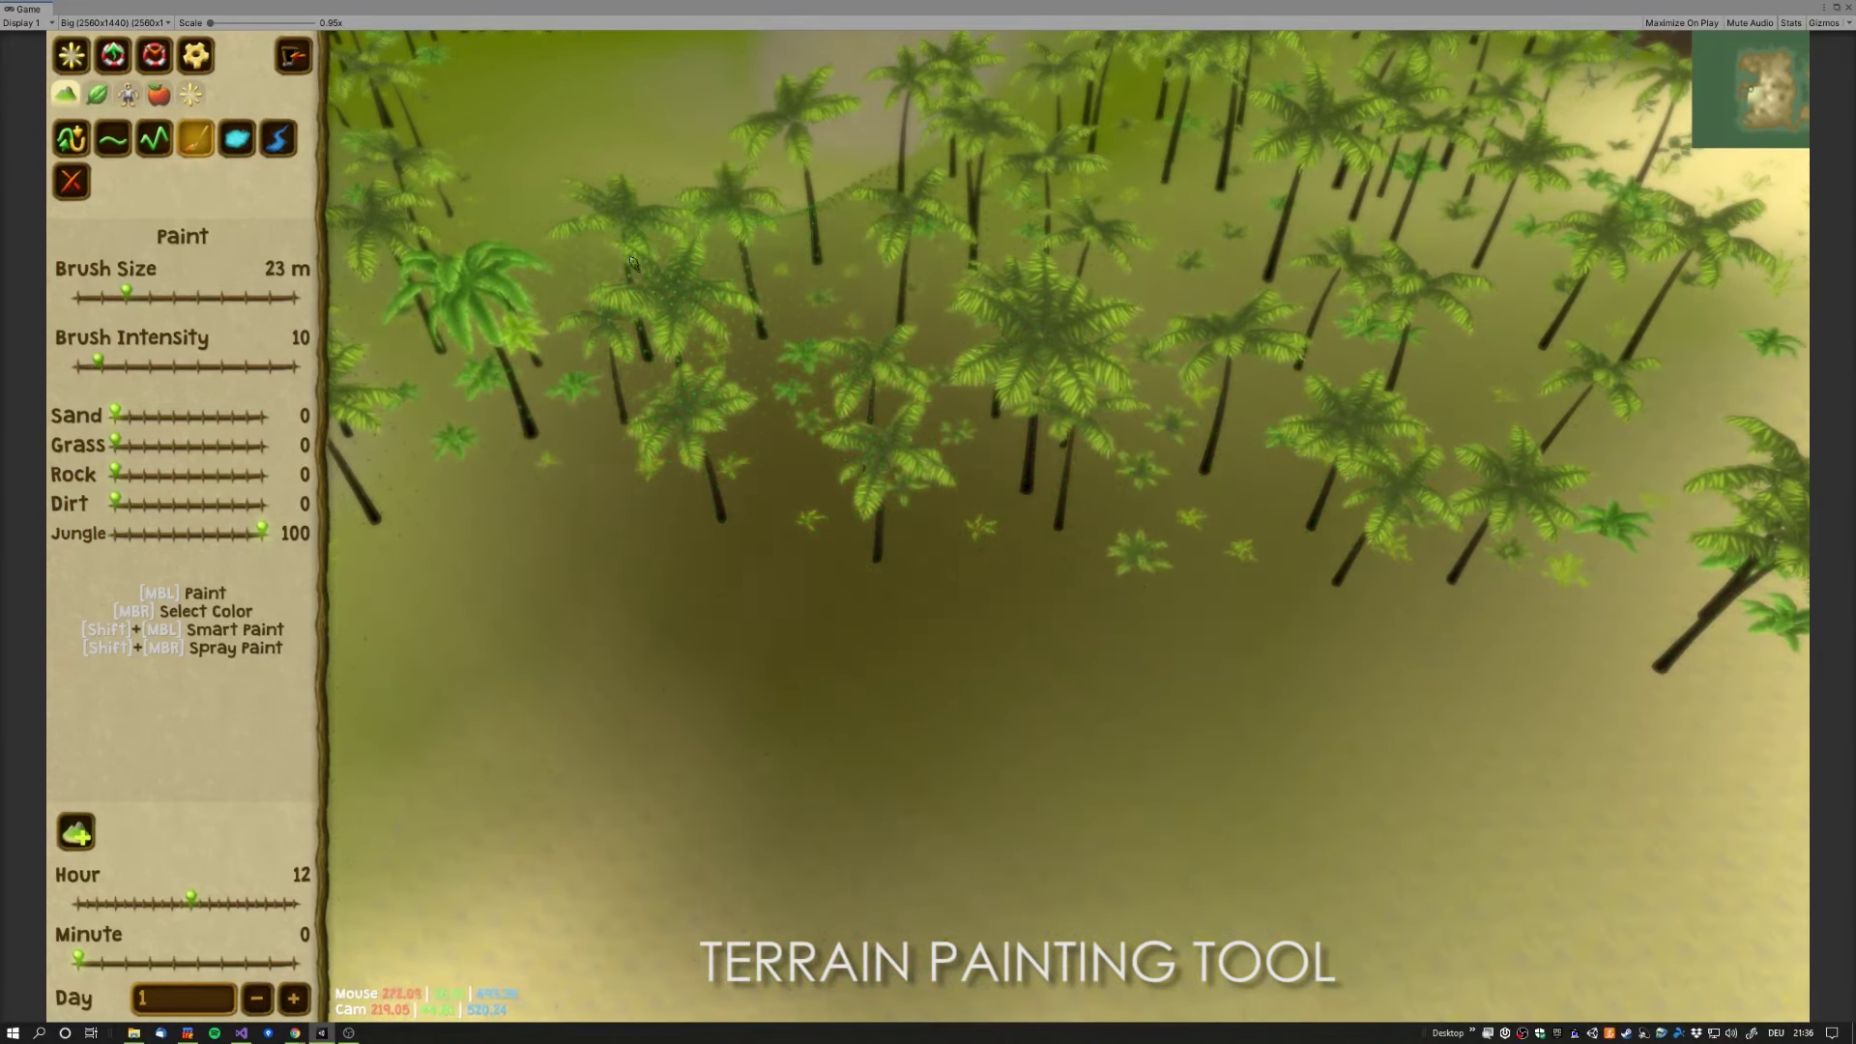
pyautogui.scroll(5, 820, 656)
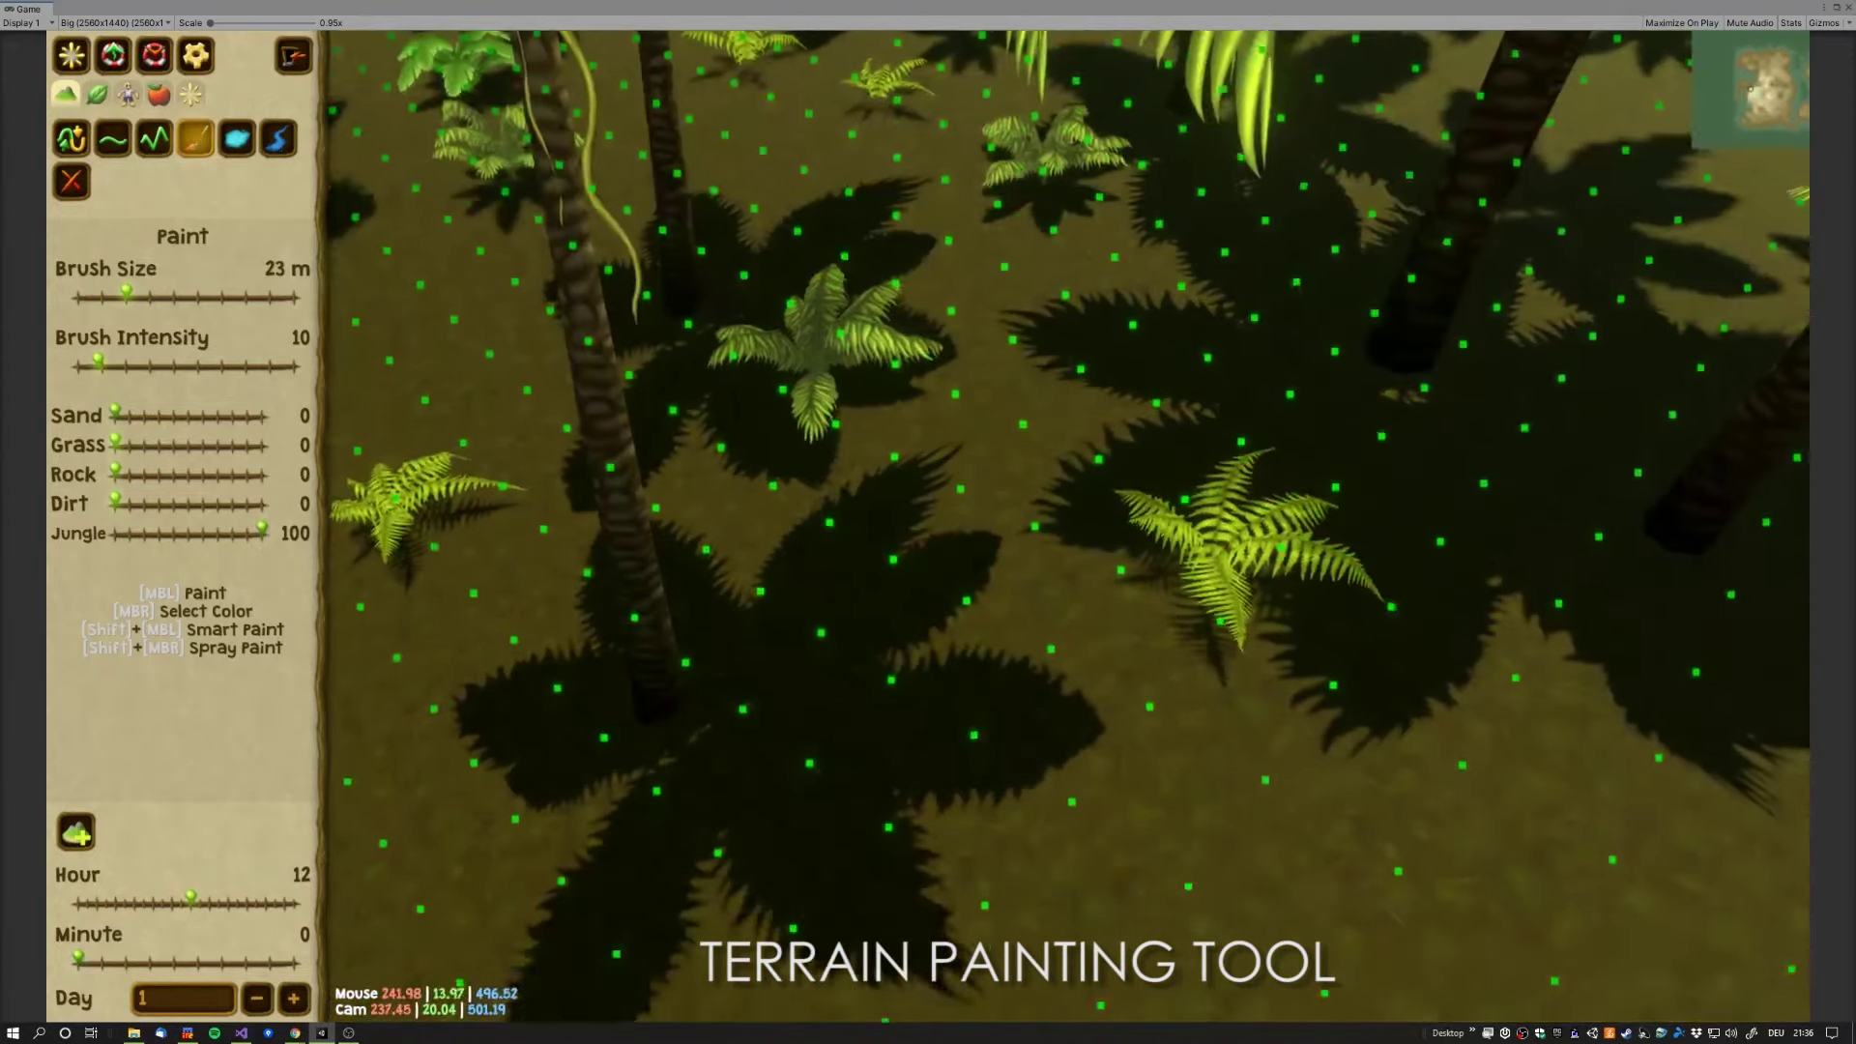
pyautogui.scroll(5, 820, 656)
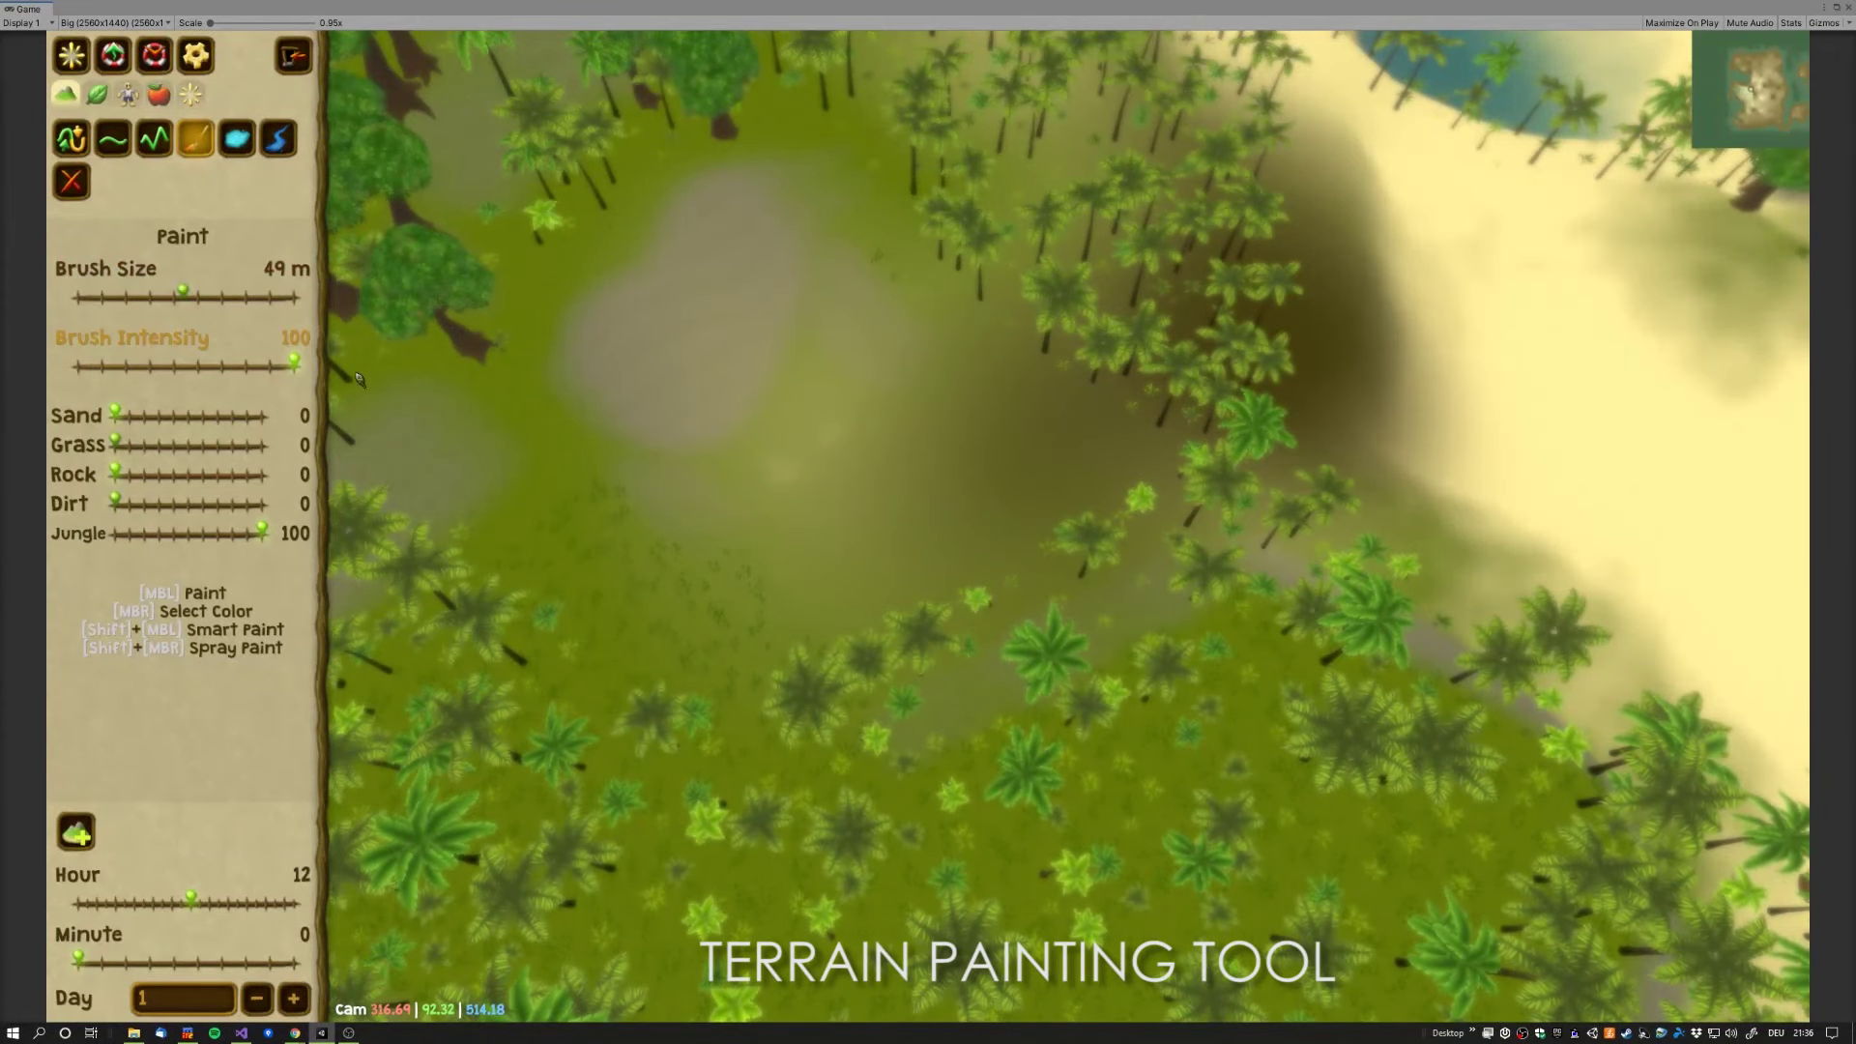
pyautogui.moveTo(876, 495)
pyautogui.mouseDown()
pyautogui.moveTo(1162, 624)
pyautogui.moveTo(959, 258)
pyautogui.mouseUp()
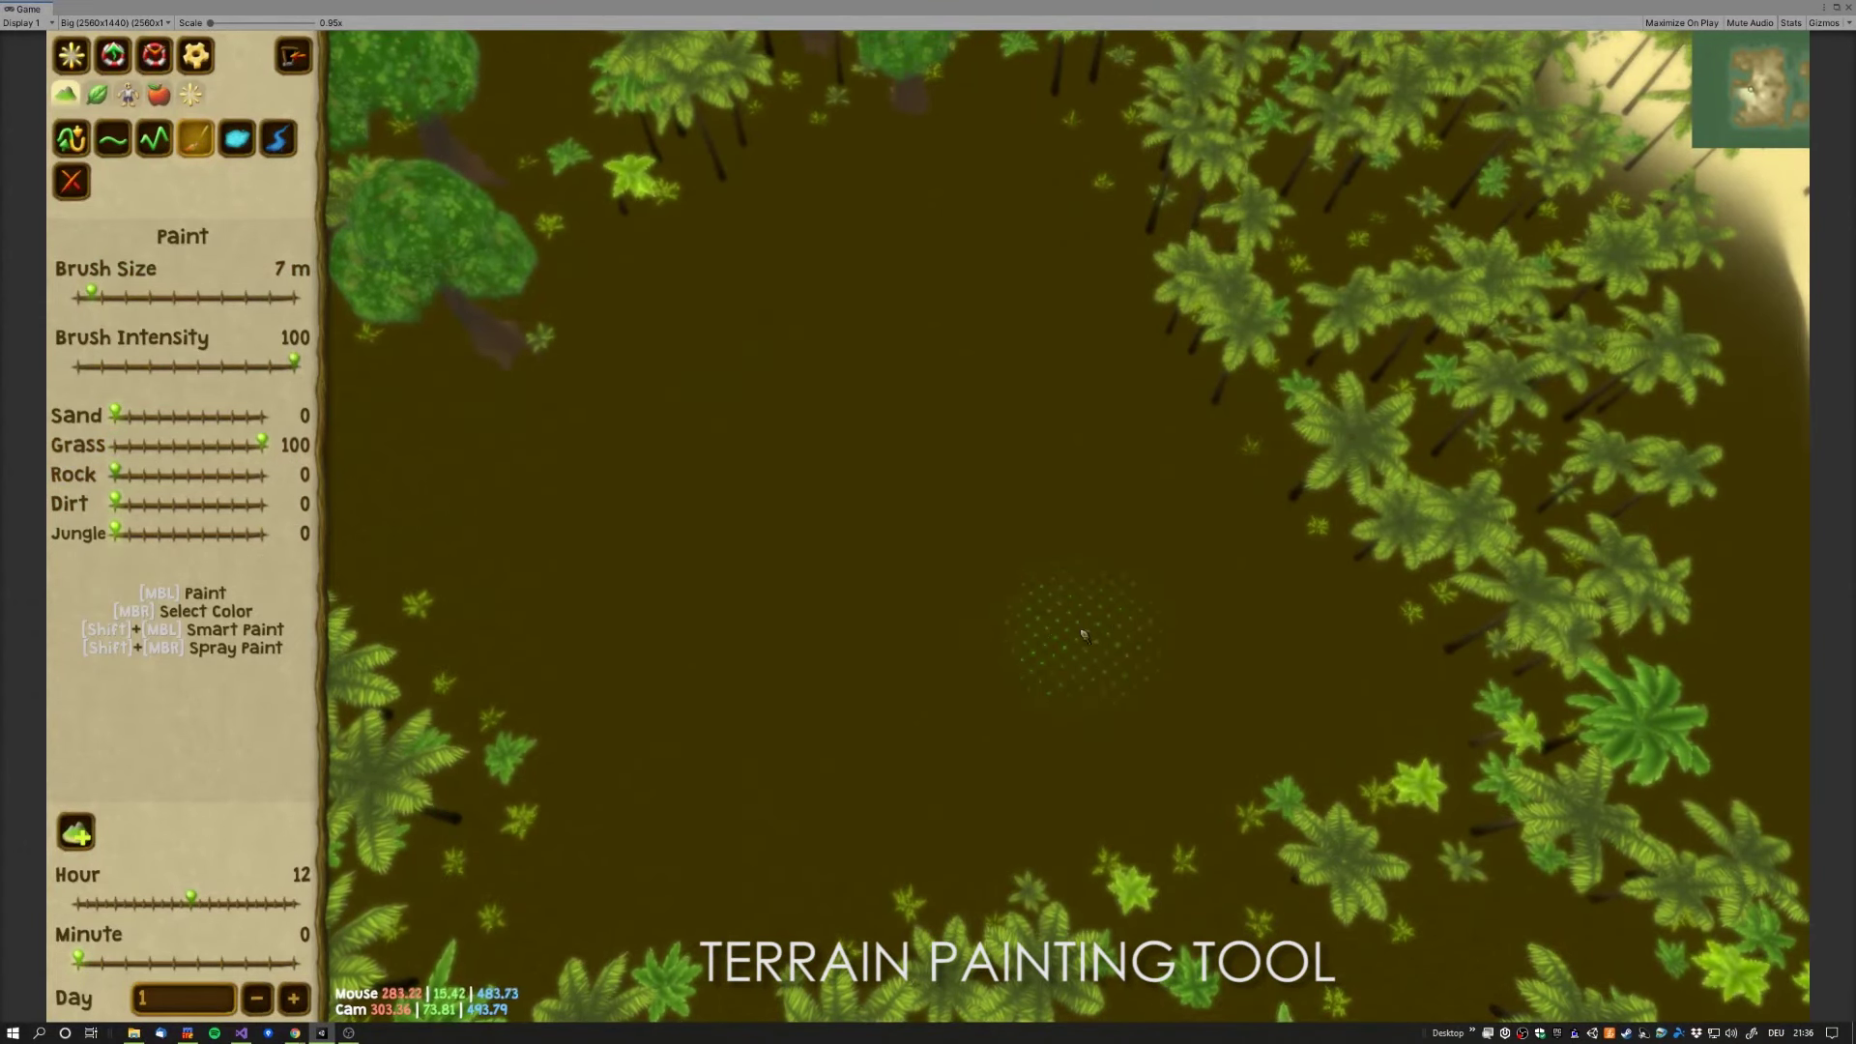
# Step: Paint a curved grass smile and two grass eyes on the jungle ground
pyautogui.moveTo(1084, 636); pyautogui.dragTo(633, 560)
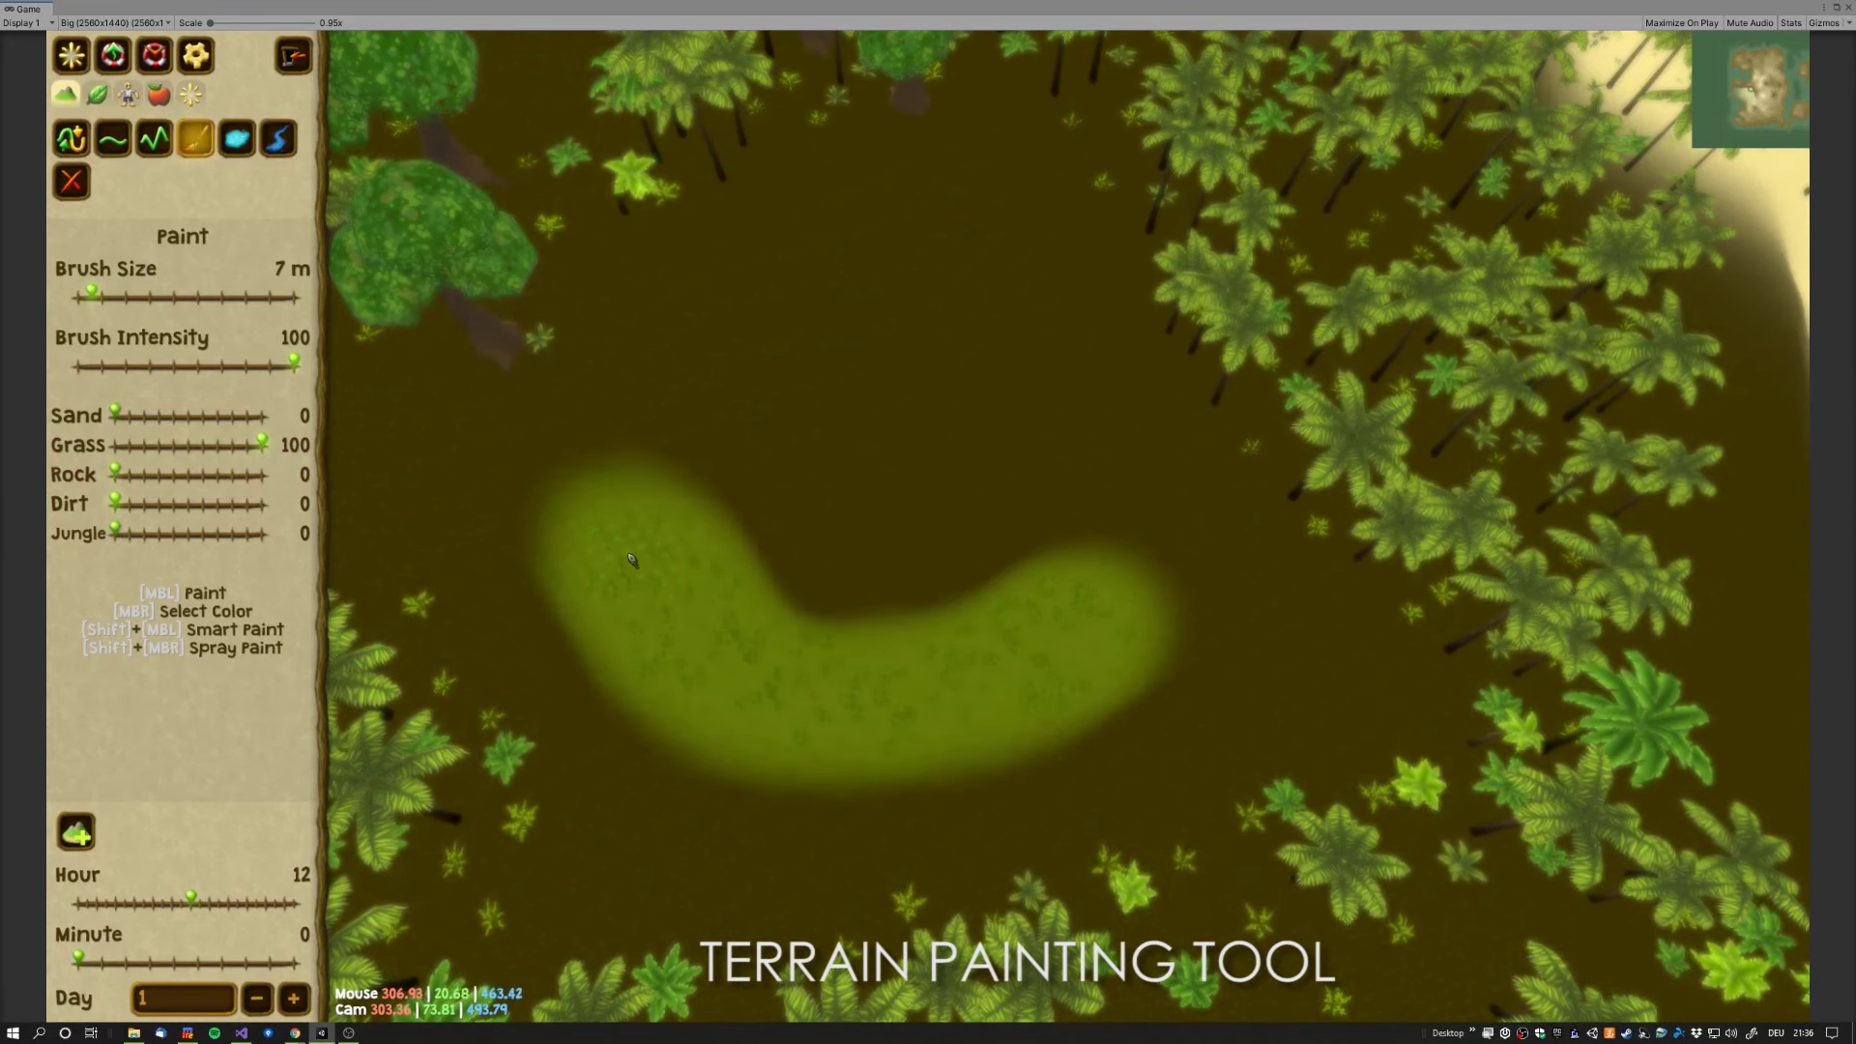
pyautogui.moveTo(812, 332); pyautogui.dragTo(802, 297)
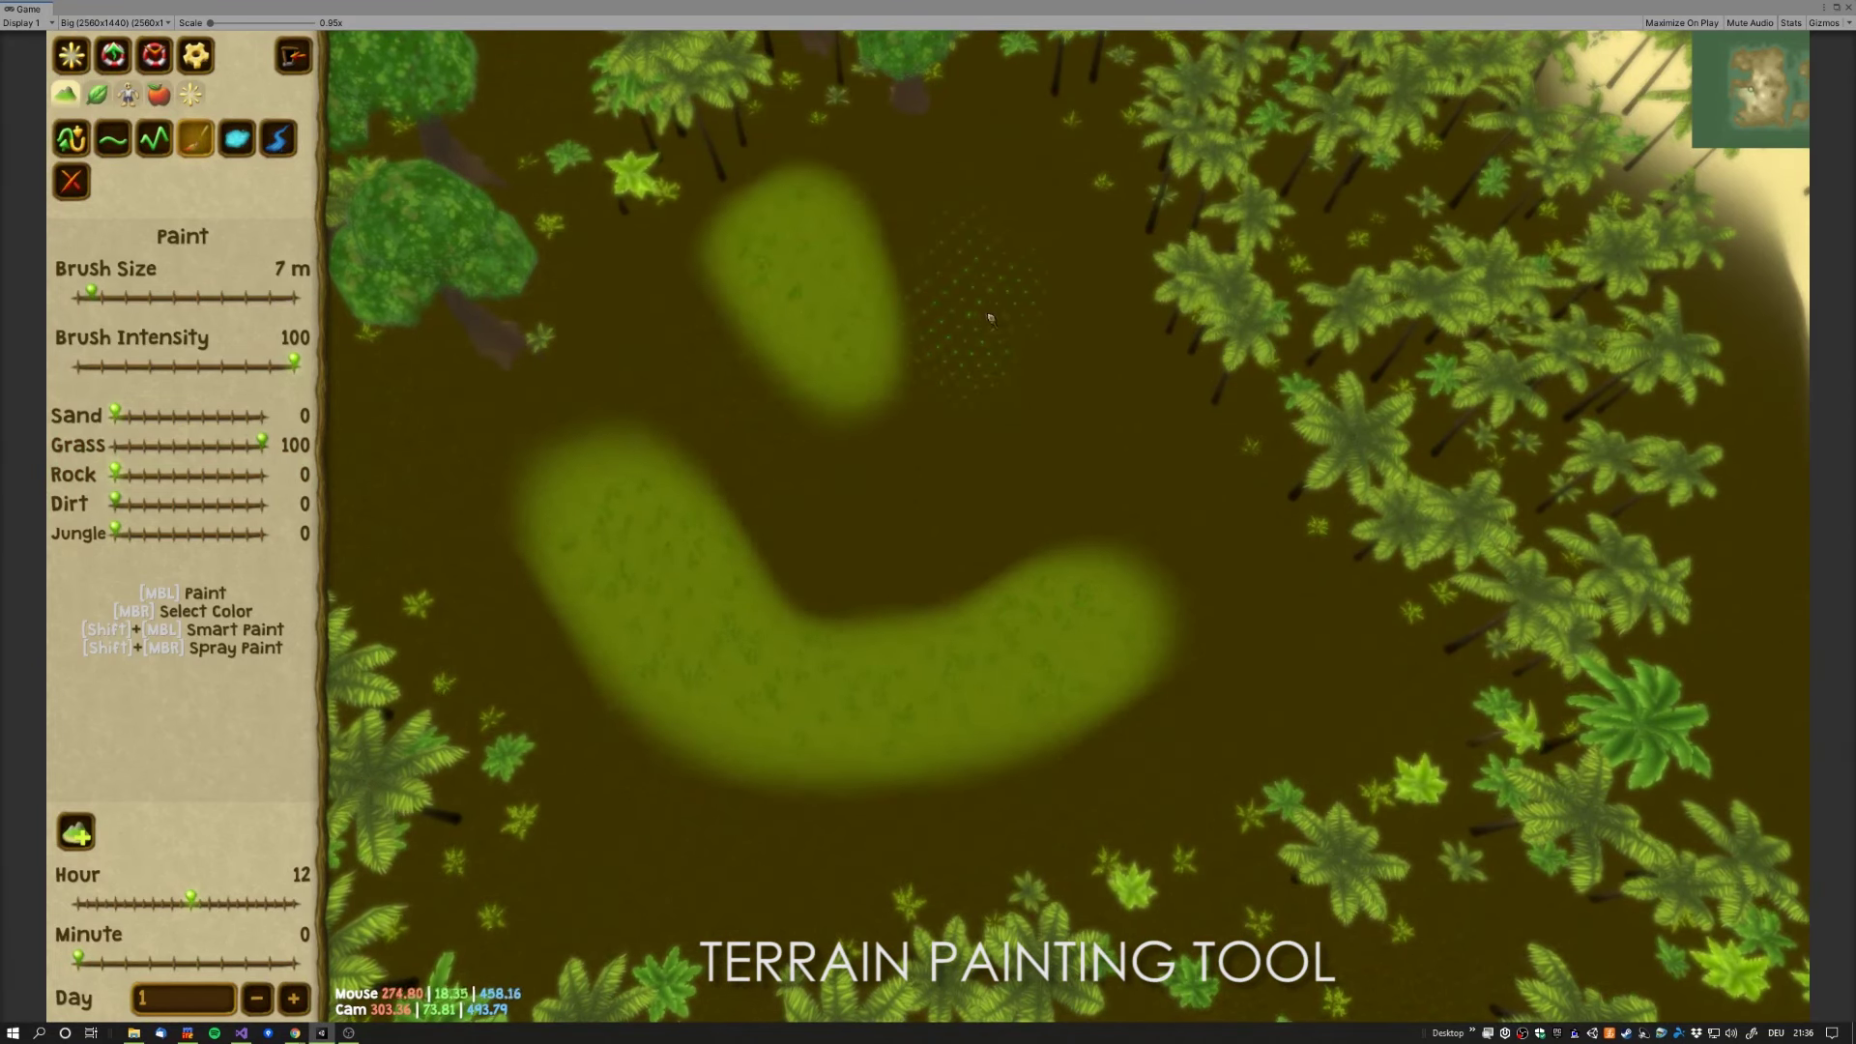
pyautogui.moveTo(1082, 337); pyautogui.dragTo(1087, 344)
# Step: Dab sand spots on the left eye and the grass smile
pyautogui.scroll(2, 642, 489)
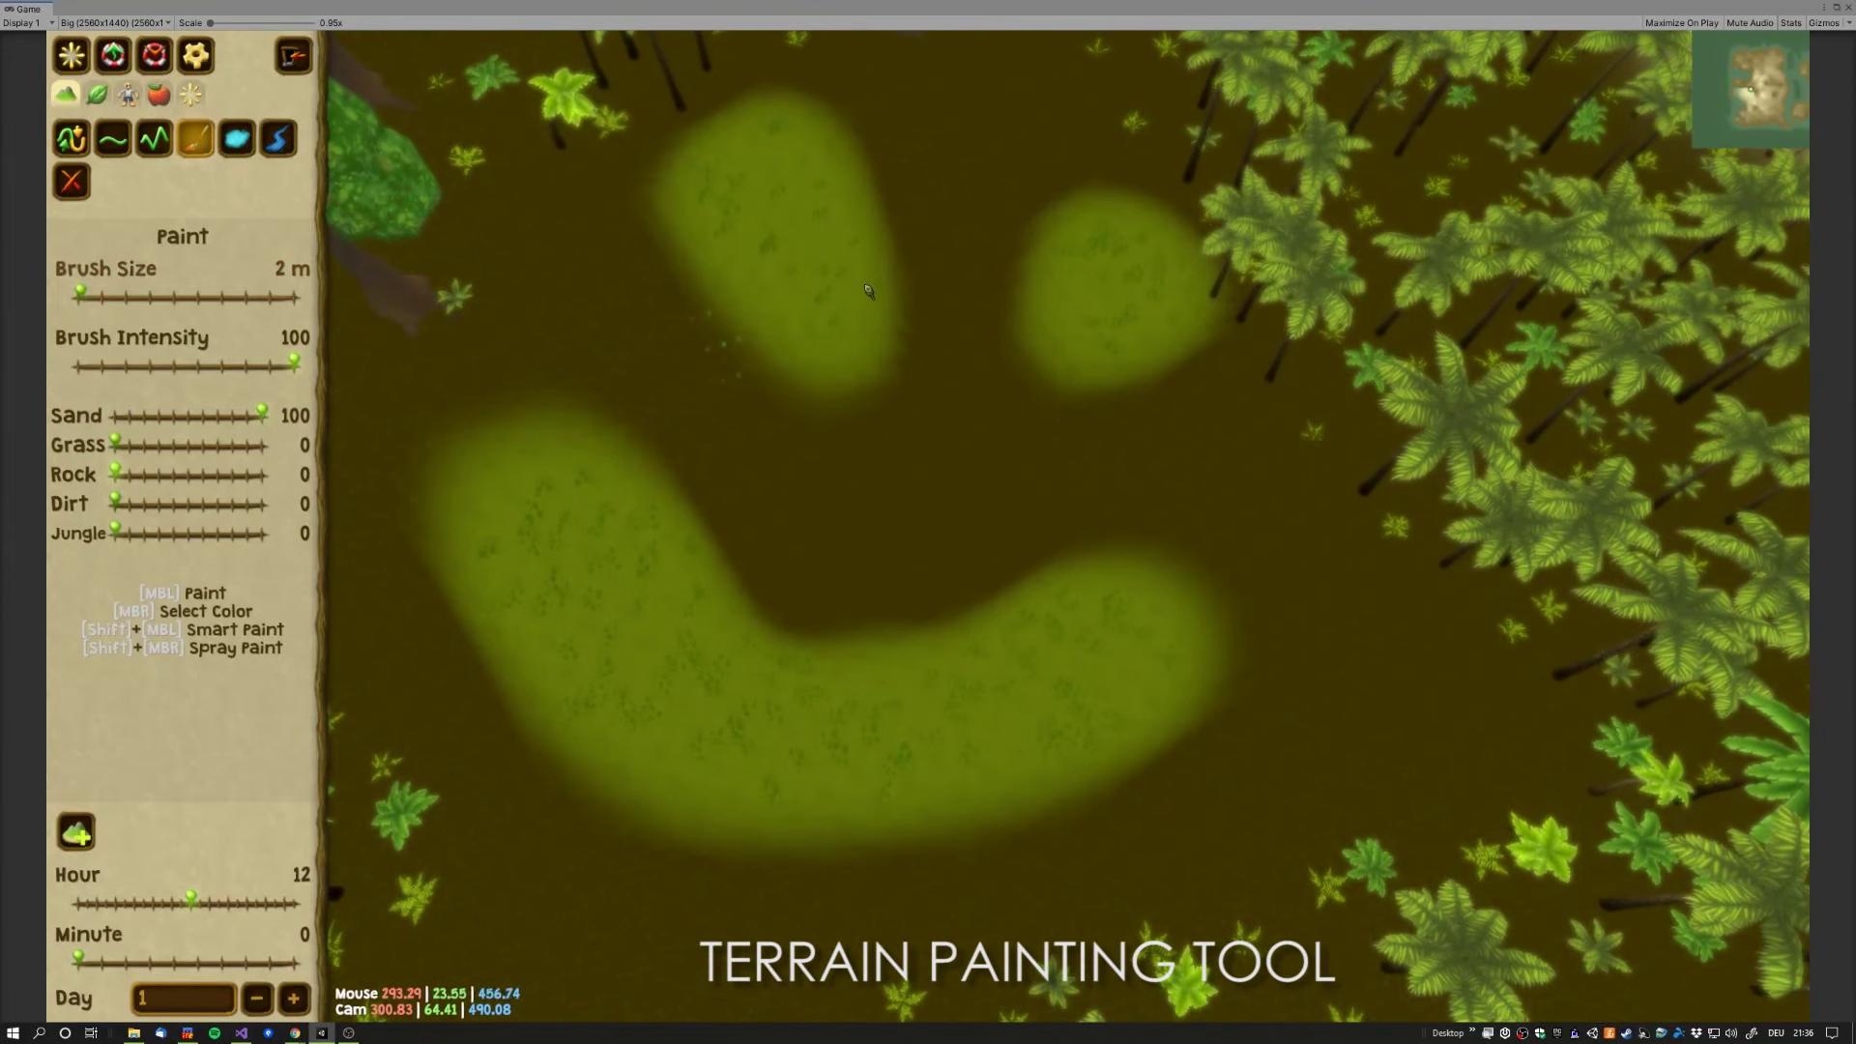
pyautogui.moveTo(766, 241); pyautogui.dragTo(787, 233)
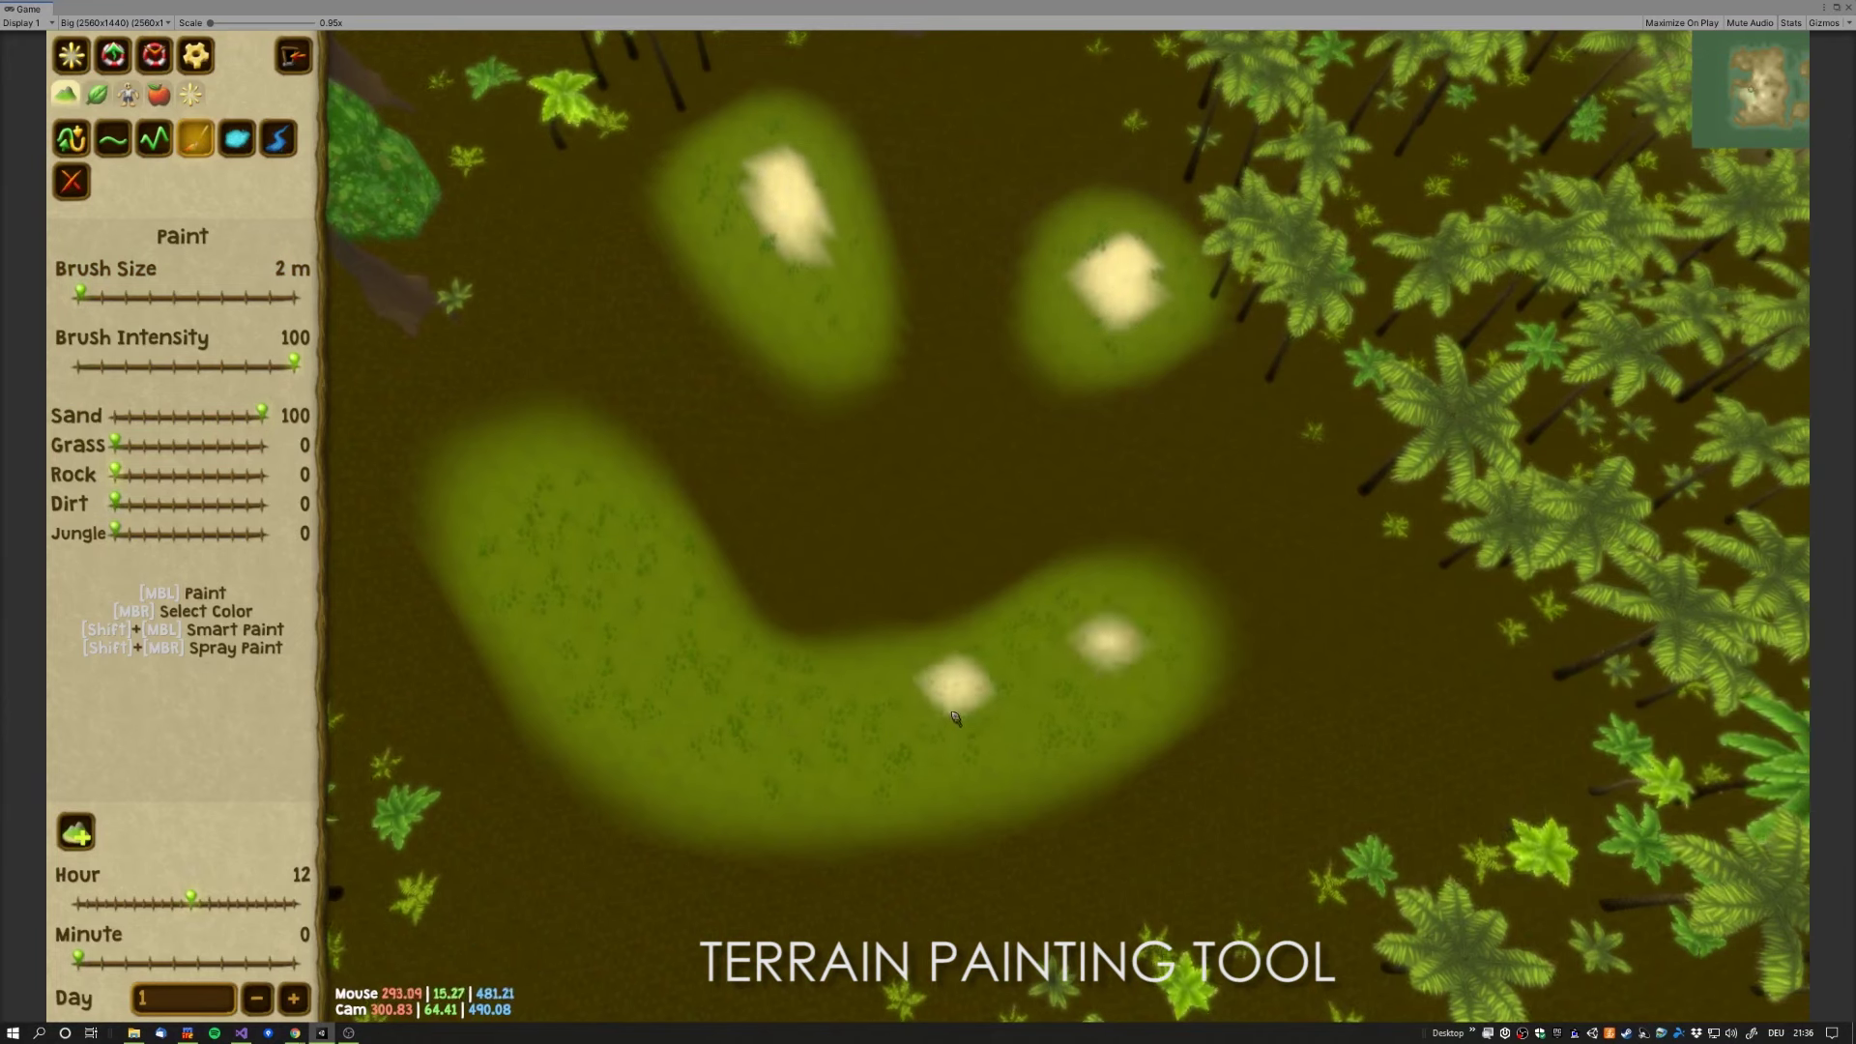
pyautogui.click(770, 725)
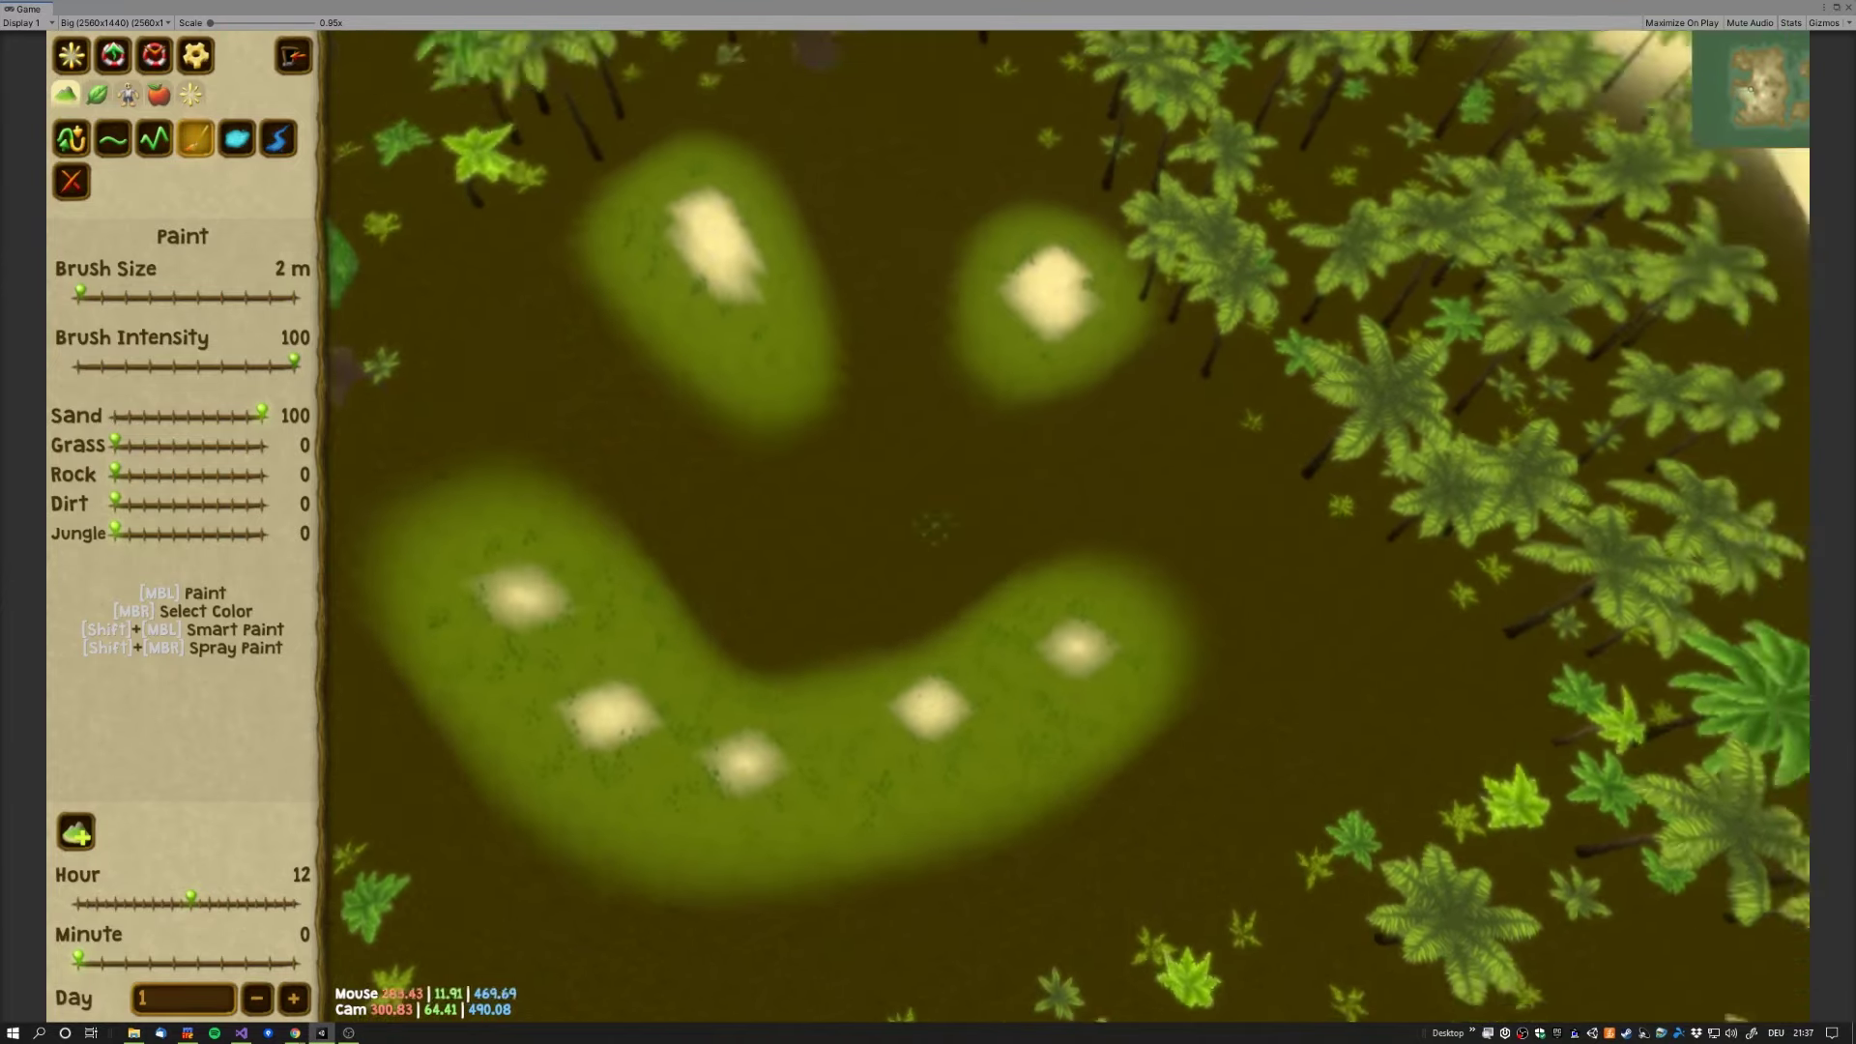
pyautogui.moveTo(575, 560); pyautogui.dragTo(580, 541, button='middle')
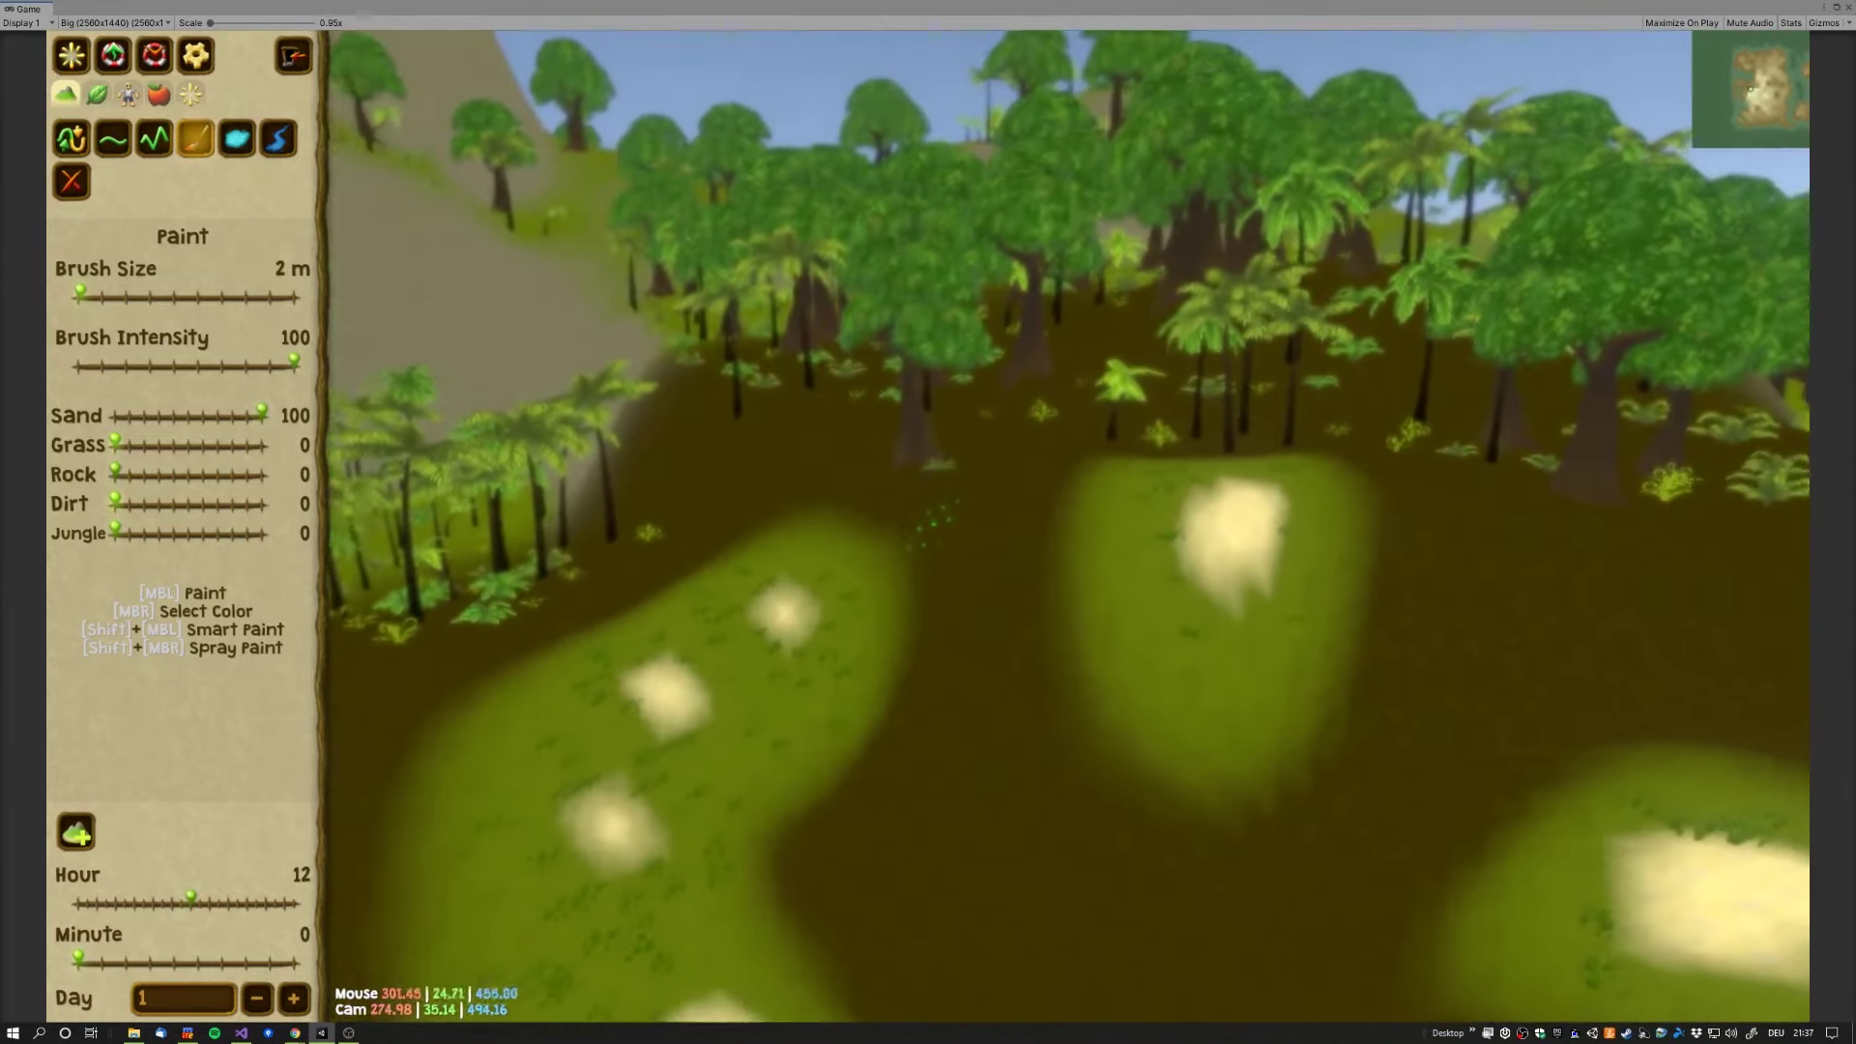
pyautogui.moveTo(928, 522)
pyautogui.mouseDown(button='middle')
pyautogui.moveTo(892, 493)
pyautogui.moveTo(691, 539)
pyautogui.moveTo(879, 523)
pyautogui.mouseUp(button='middle')
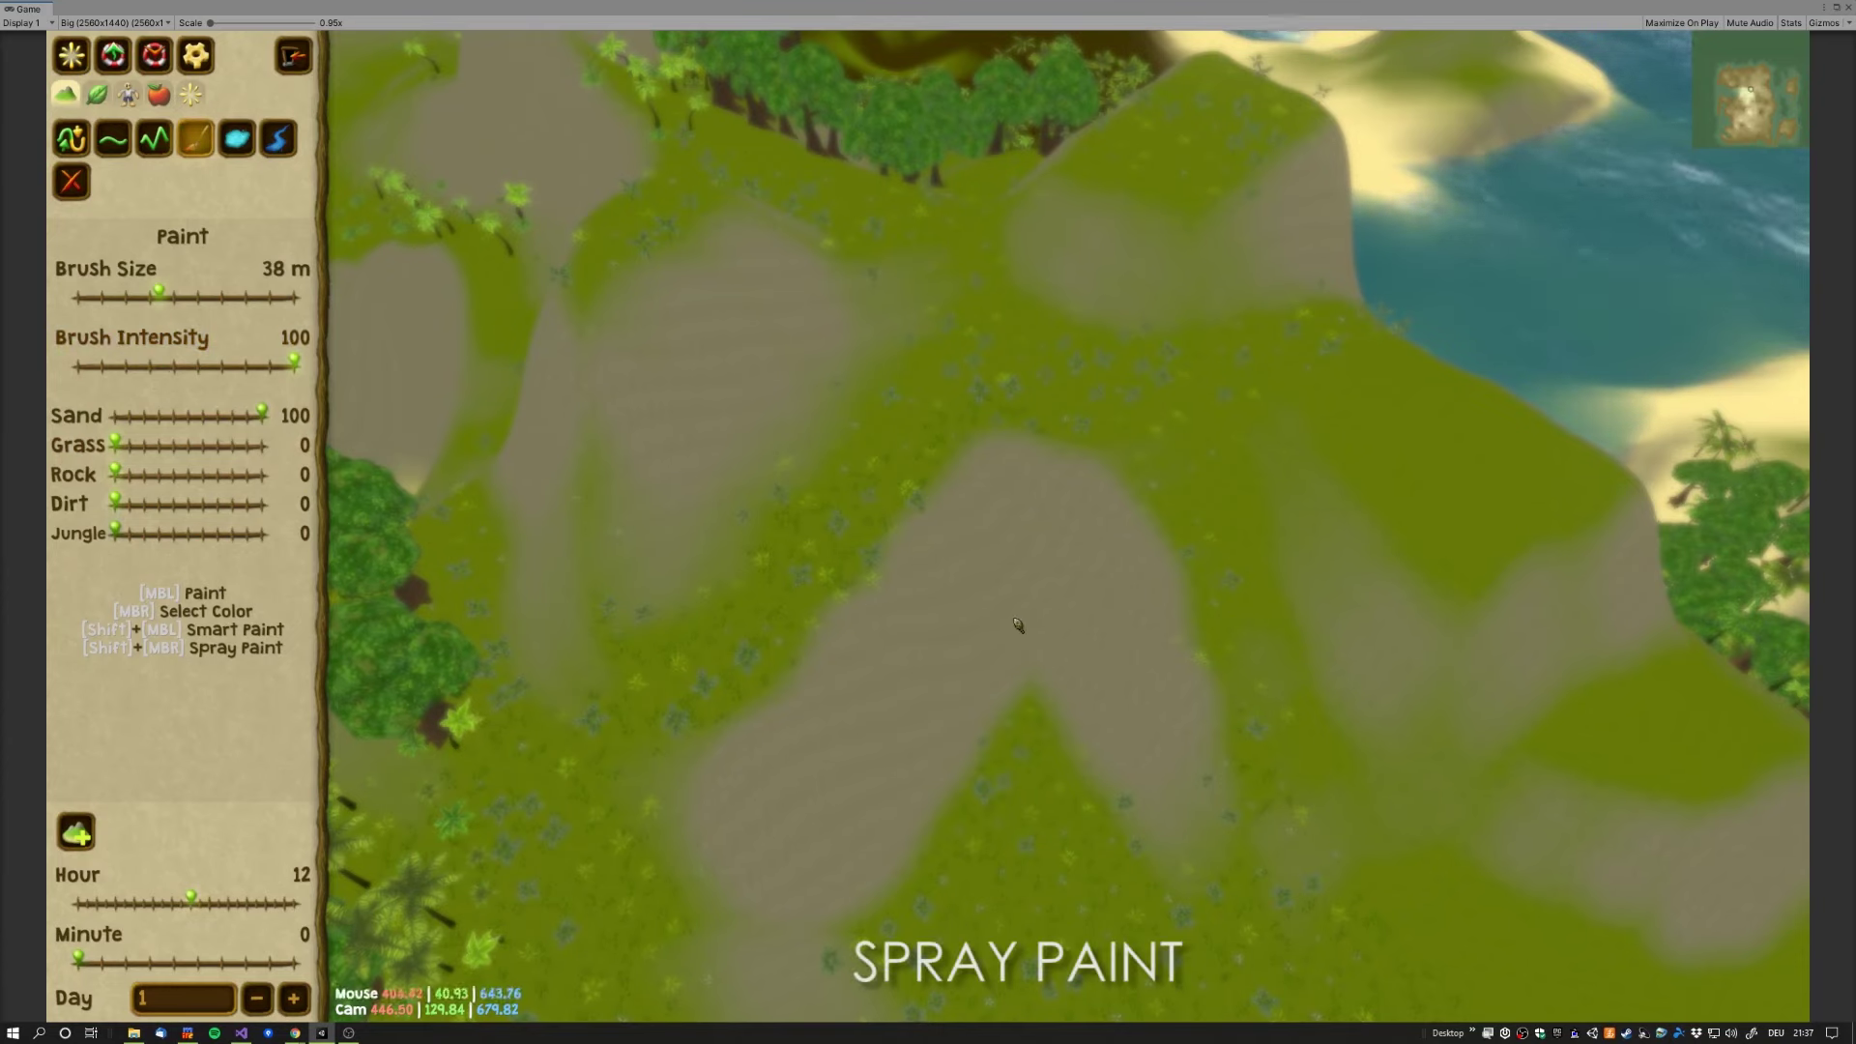
# Step: Spray sand across the hillside slope and ridge, viewing it from several angles
pyautogui.keyDown('shift'); pyautogui.moveTo(992, 610); pyautogui.dragTo(621, 706, button='right'); pyautogui.keyUp('shift')
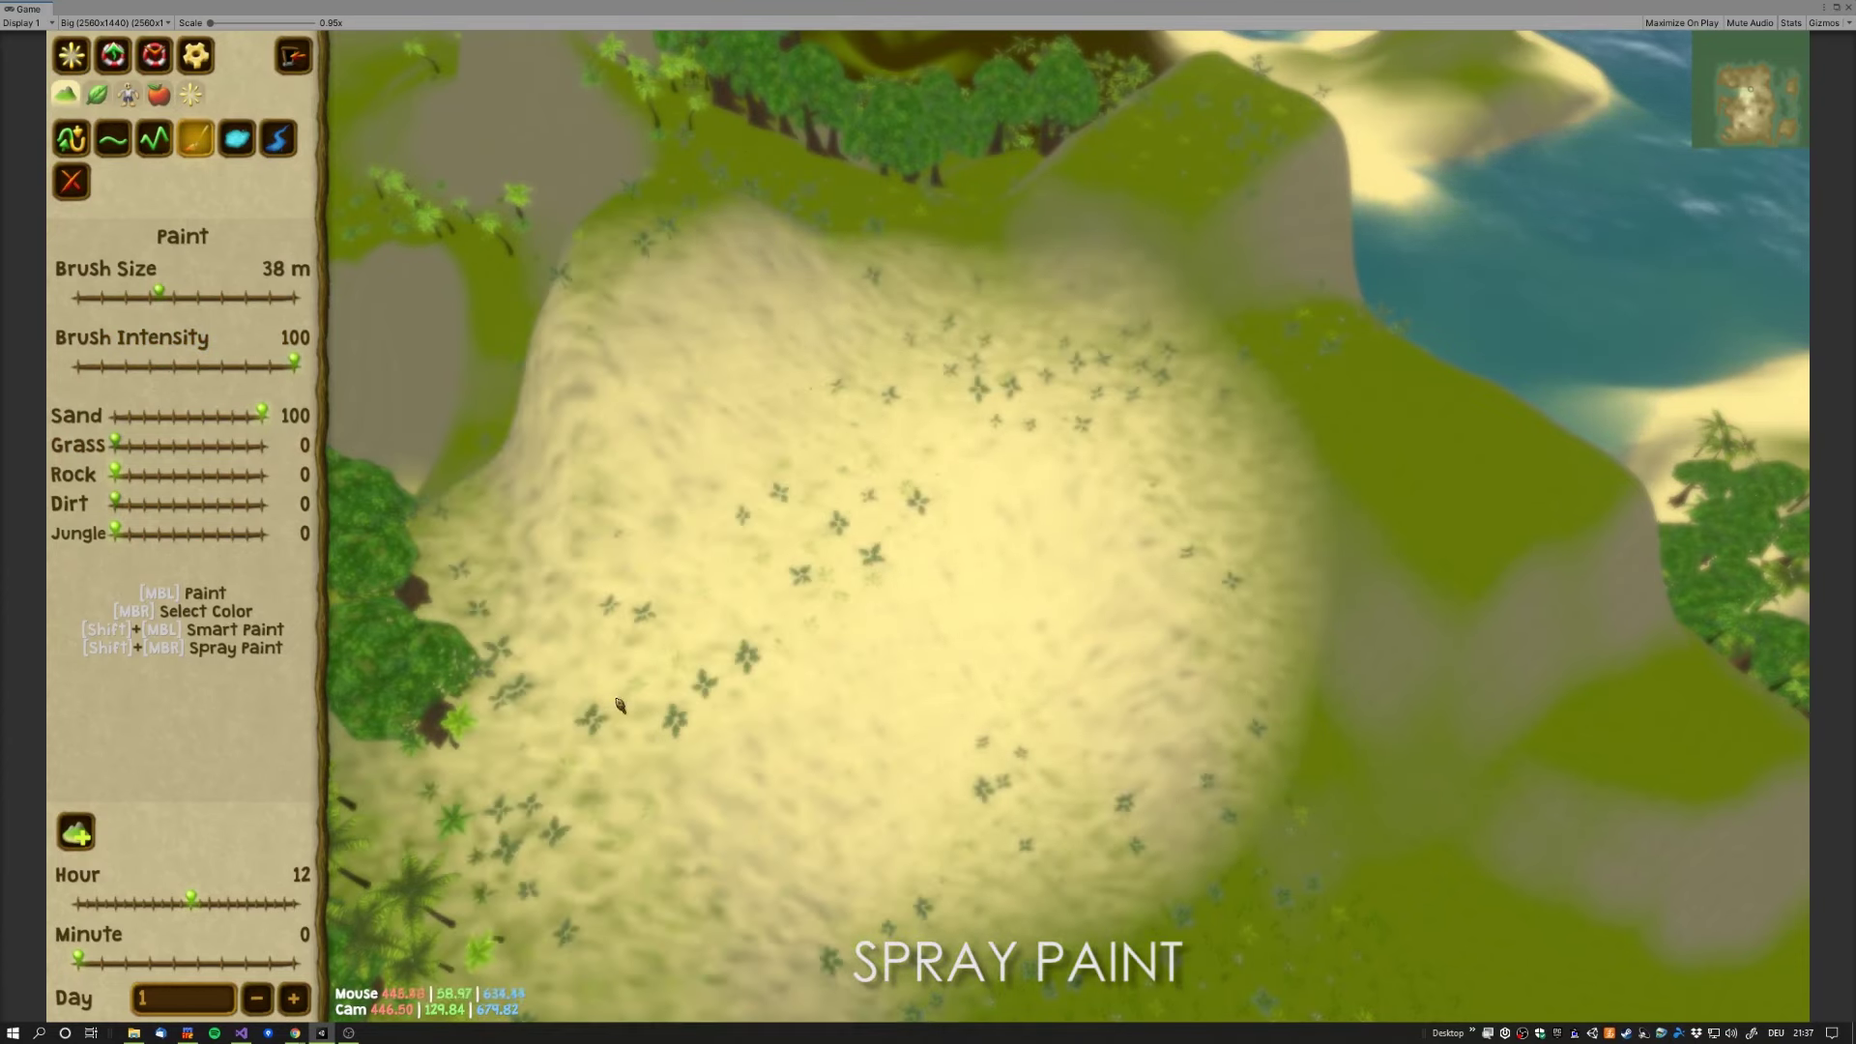
pyautogui.moveTo(1371, 682)
pyautogui.keyDown('shift'); pyautogui.mouseDown(button='right')
pyautogui.moveTo(477, 382)
pyautogui.moveTo(425, 342)
pyautogui.mouseUp(button='right'); pyautogui.keyUp('shift')
pyautogui.moveTo(440, 317); pyautogui.dragTo(889, 531, button='middle')
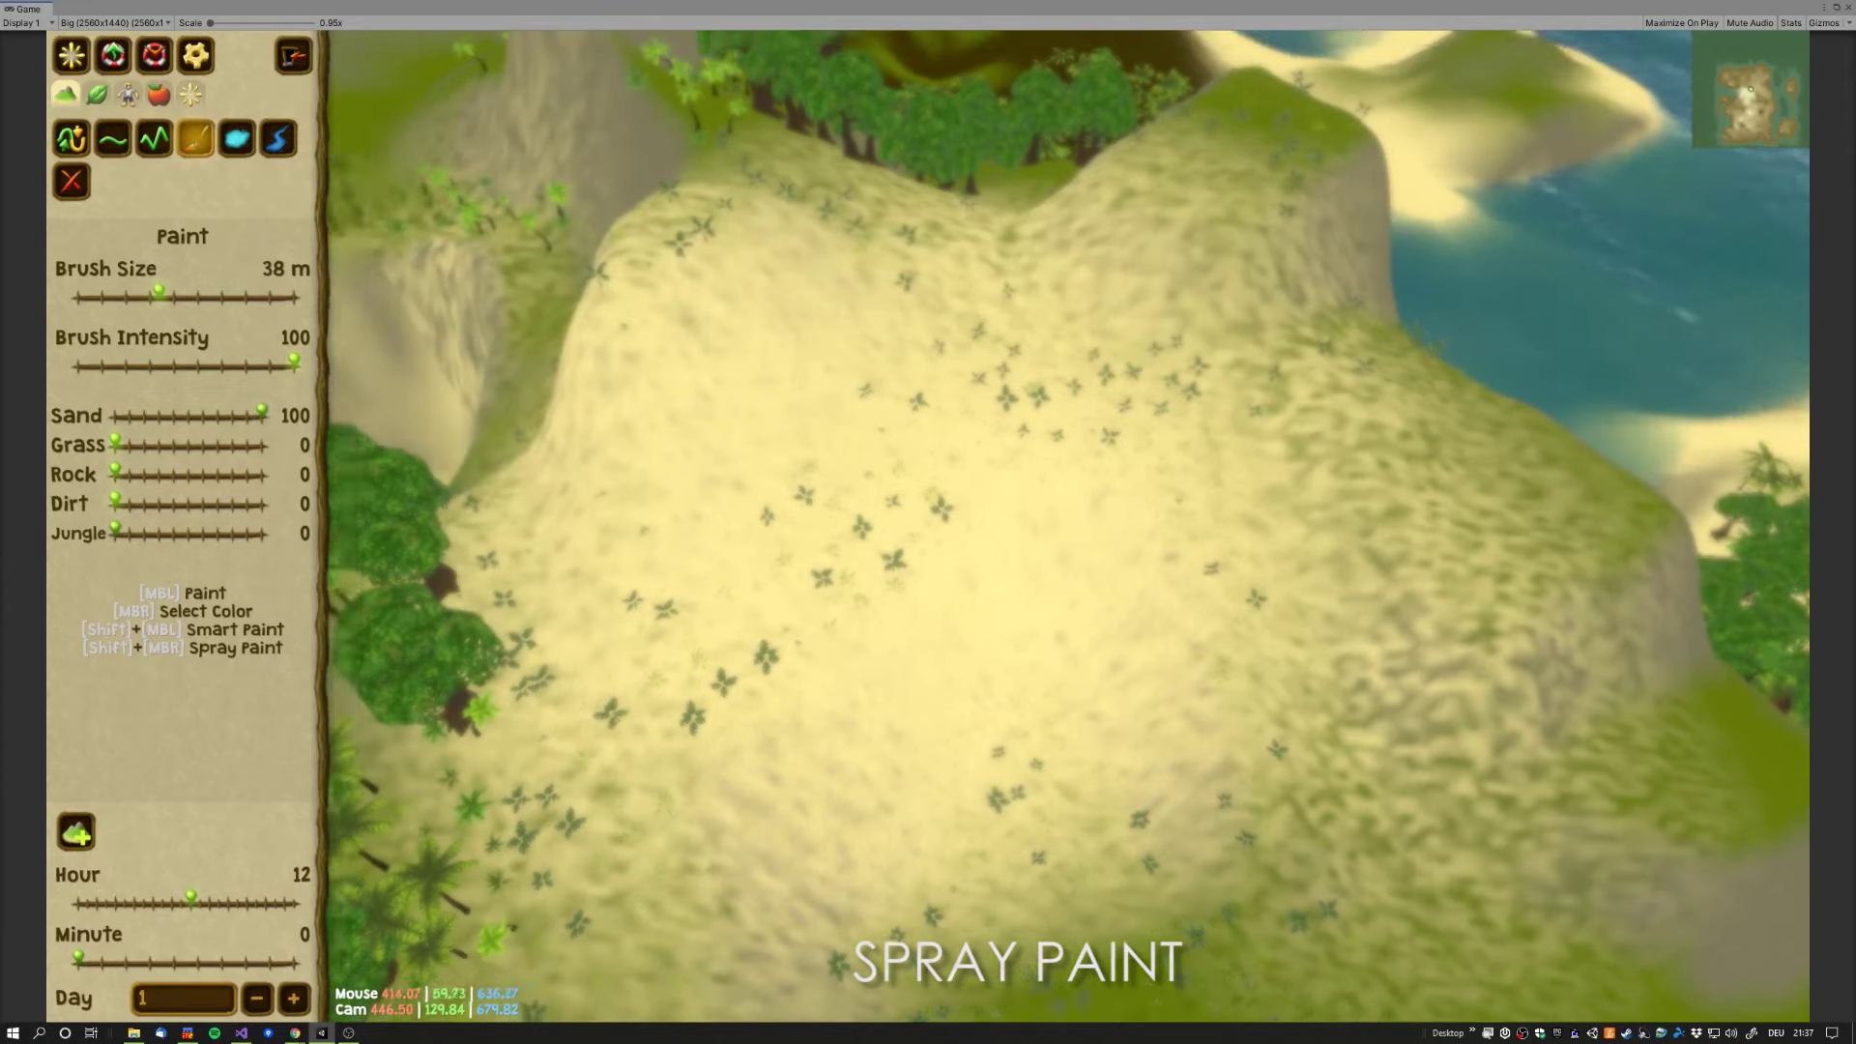
pyautogui.moveTo(707, 425); pyautogui.dragTo(929, 527, button='middle')
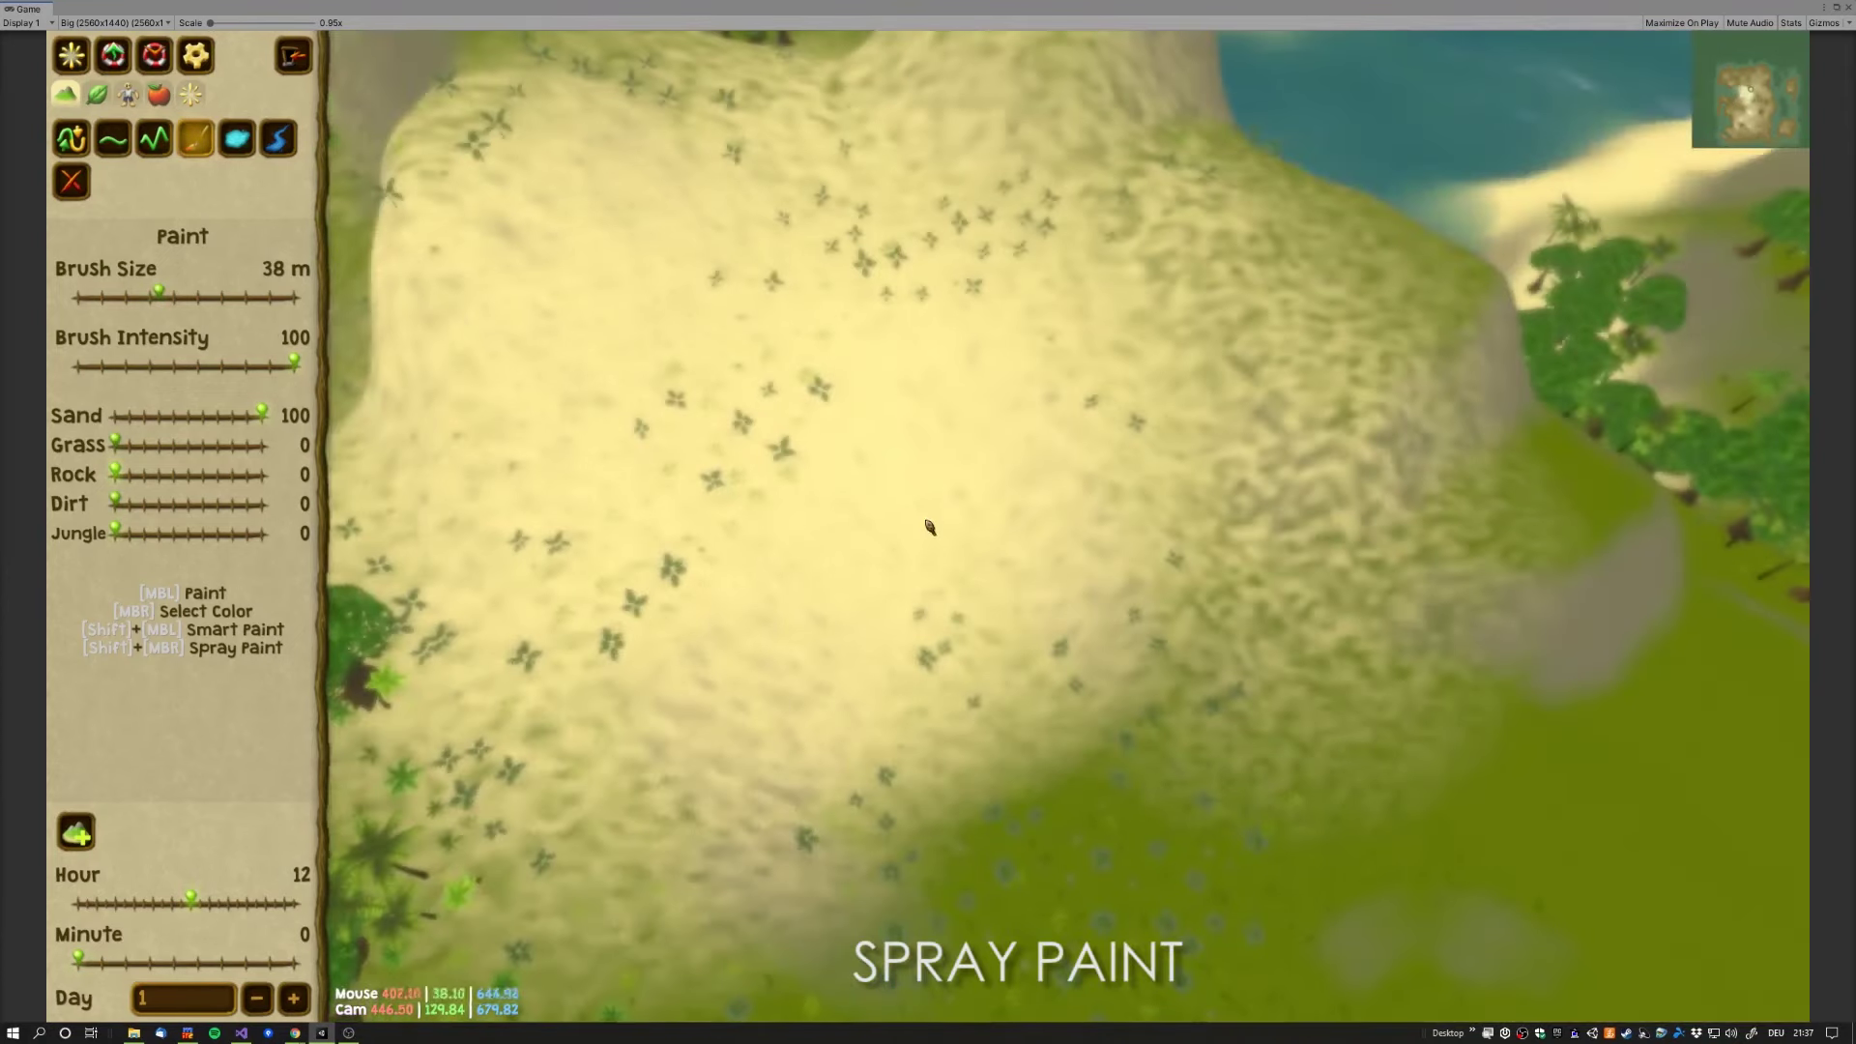
pyautogui.moveTo(593, 477); pyautogui.dragTo(939, 526, button='middle')
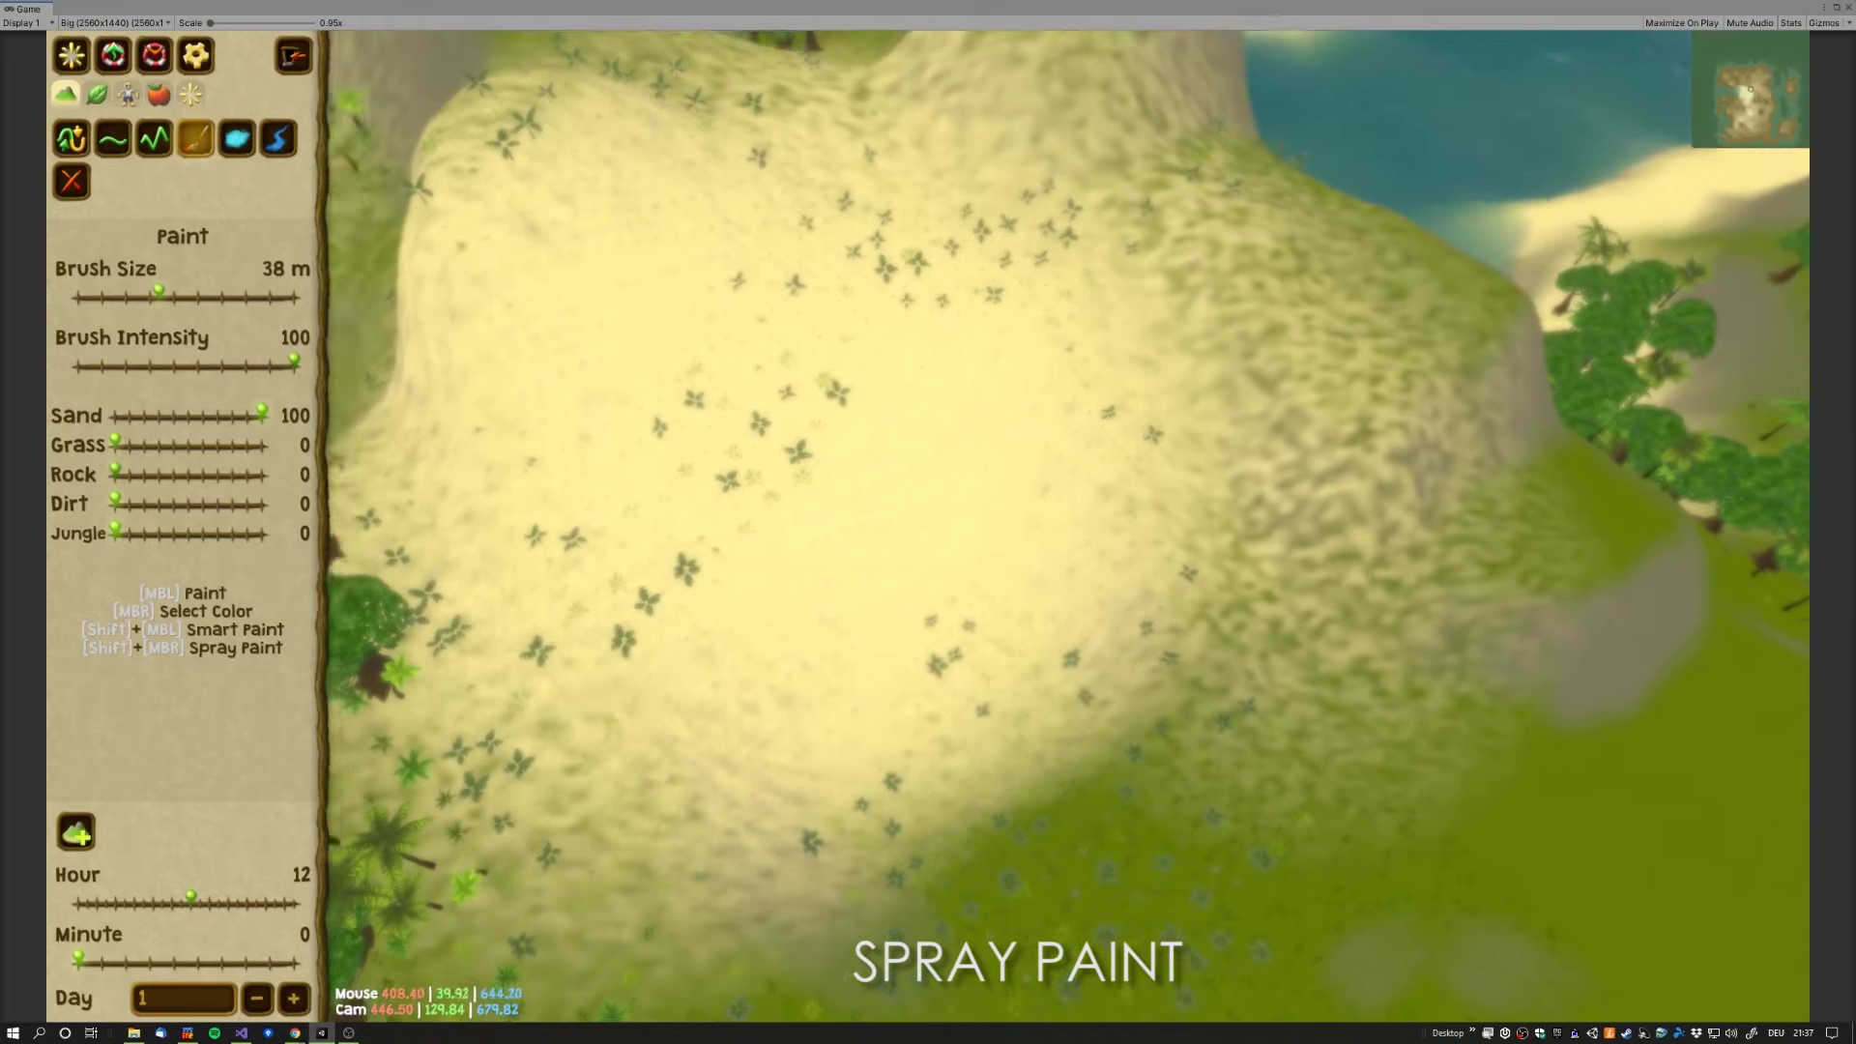
# Step: Spray a green grass swirl back over the sandy hill
pyautogui.moveTo(837, 563); pyautogui.dragTo(843, 559, button='middle')
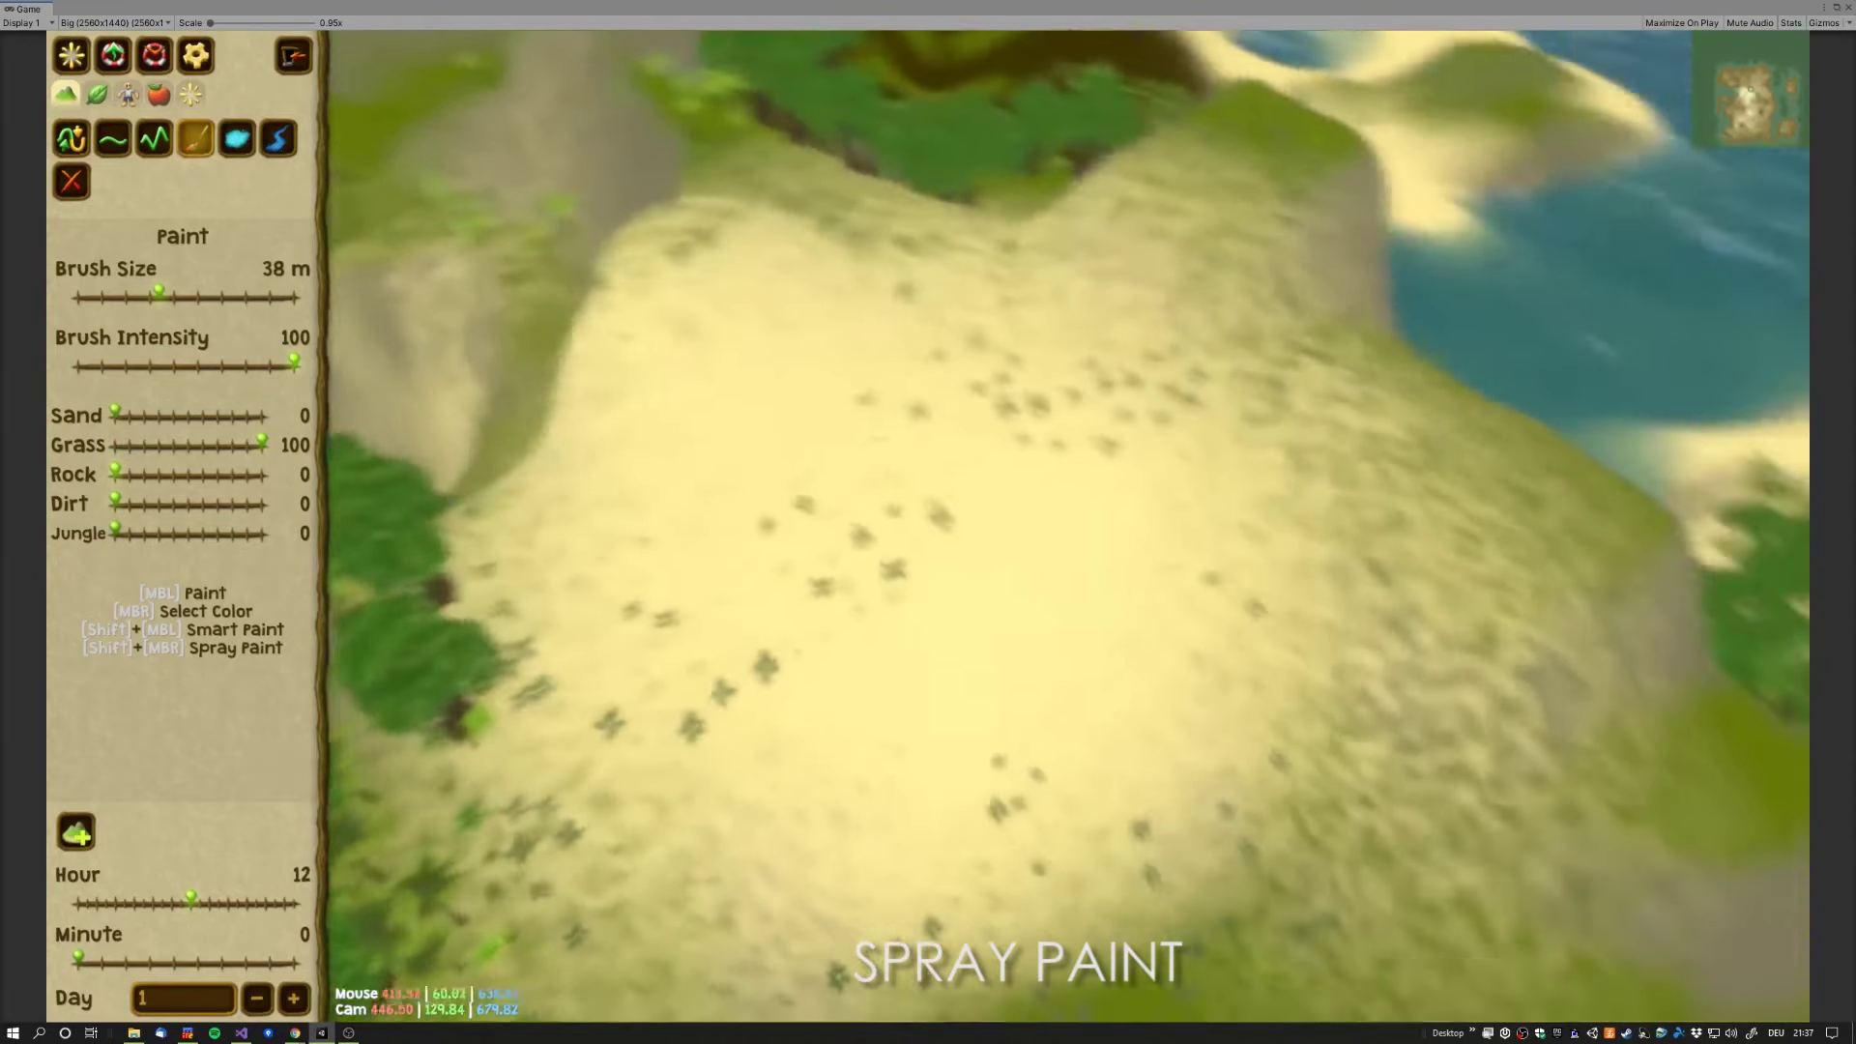
pyautogui.moveTo(547, 542); pyautogui.dragTo(953, 584, button='middle')
pyautogui.moveTo(953, 584)
pyautogui.keyDown('shift'); pyautogui.mouseDown(button='right')
pyautogui.moveTo(1263, 590)
pyautogui.moveTo(914, 339)
pyautogui.mouseUp(button='right'); pyautogui.keyUp('shift')
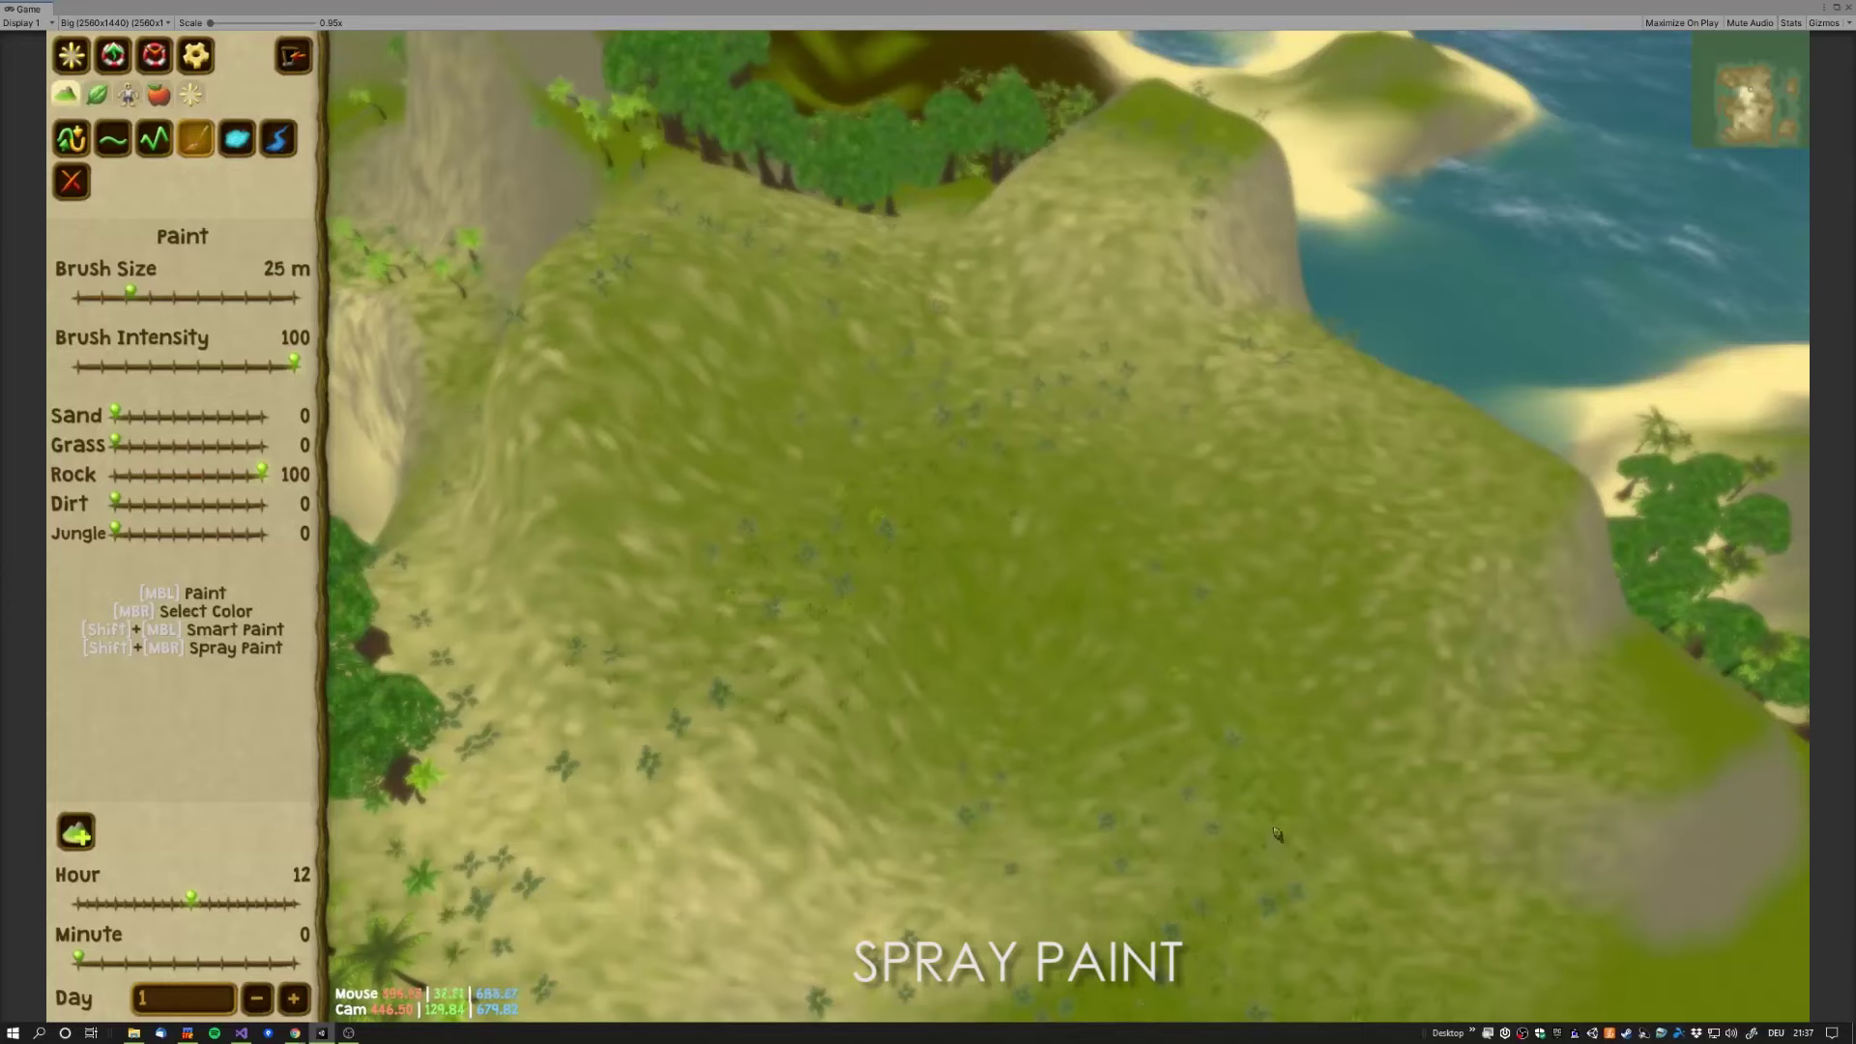
# Step: Streak Rock 100 paint across the central grassy slopes, then pick the Clear tool at 25 m
pyautogui.keyDown('shift'); pyautogui.moveTo(1126, 750); pyautogui.dragTo(826, 538, button='right'); pyautogui.keyUp('shift')
pyautogui.keyDown('shift'); pyautogui.moveTo(657, 693); pyautogui.dragTo(1078, 740, button='right'); pyautogui.keyUp('shift')
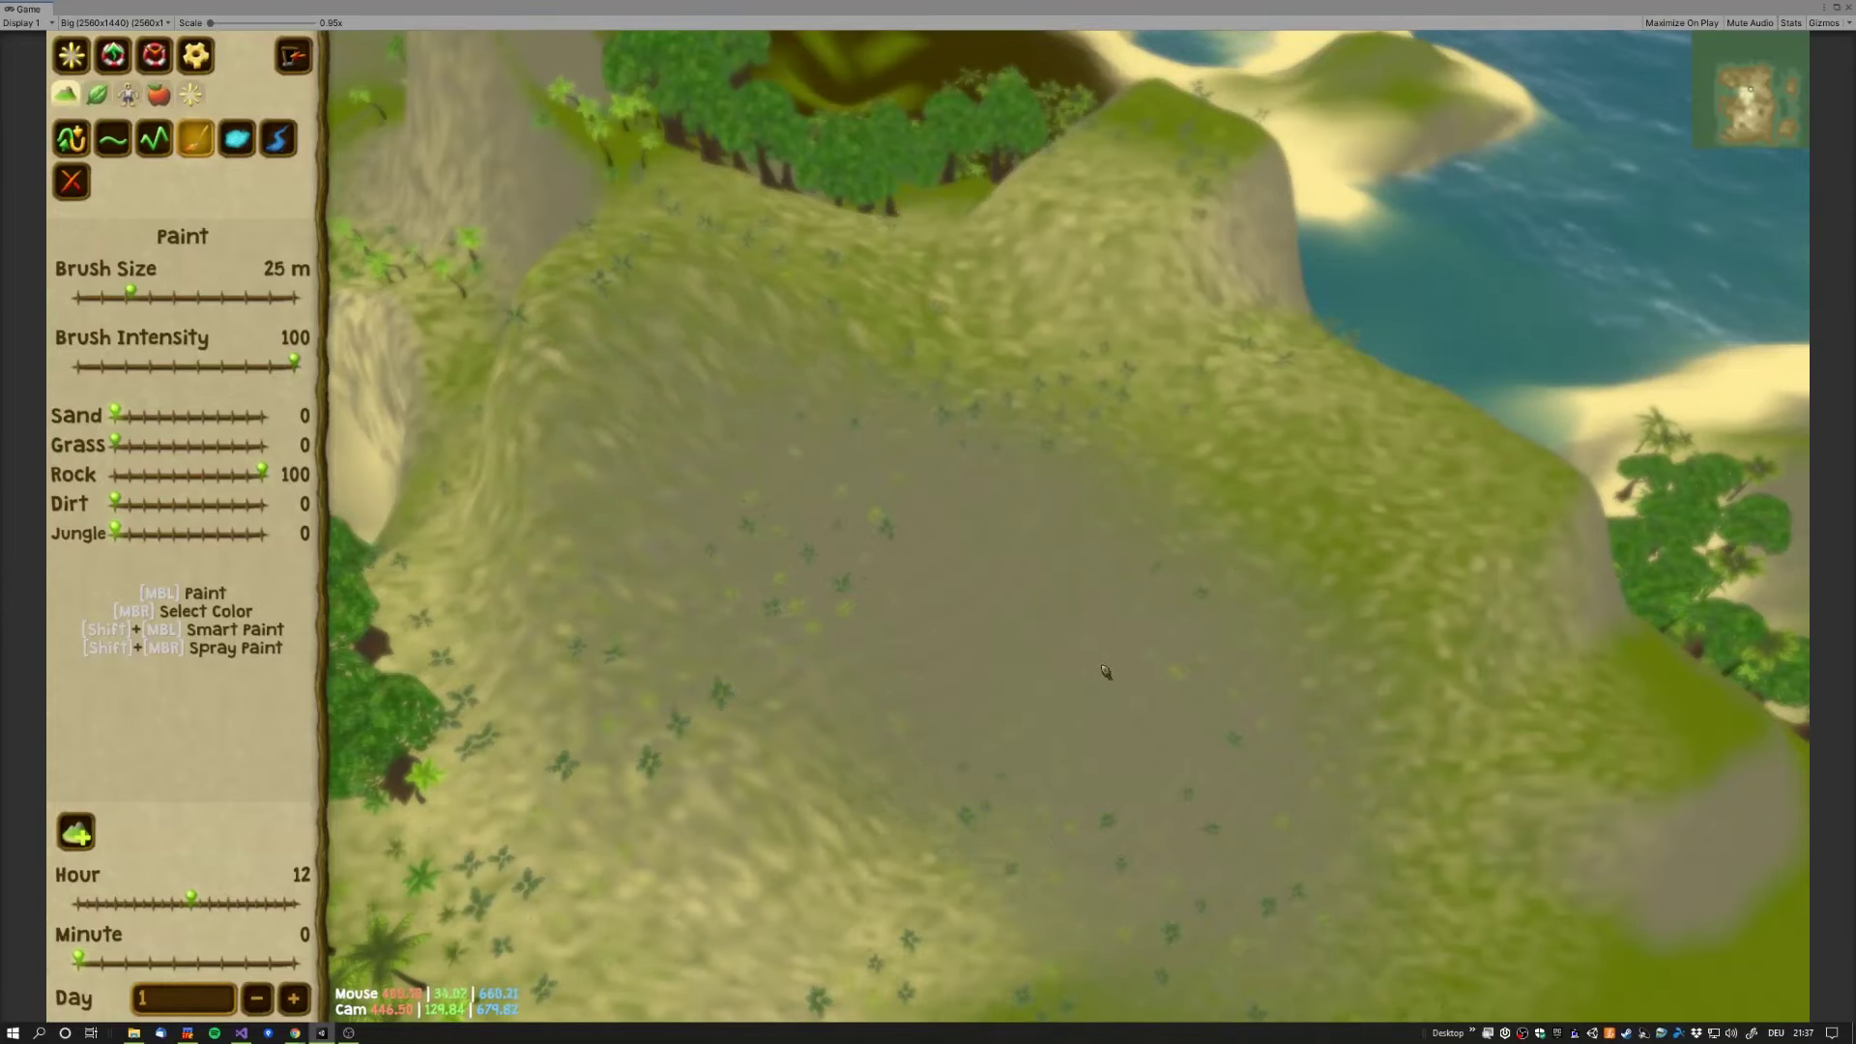
pyautogui.moveTo(817, 412); pyautogui.dragTo(909, 532, button='middle')
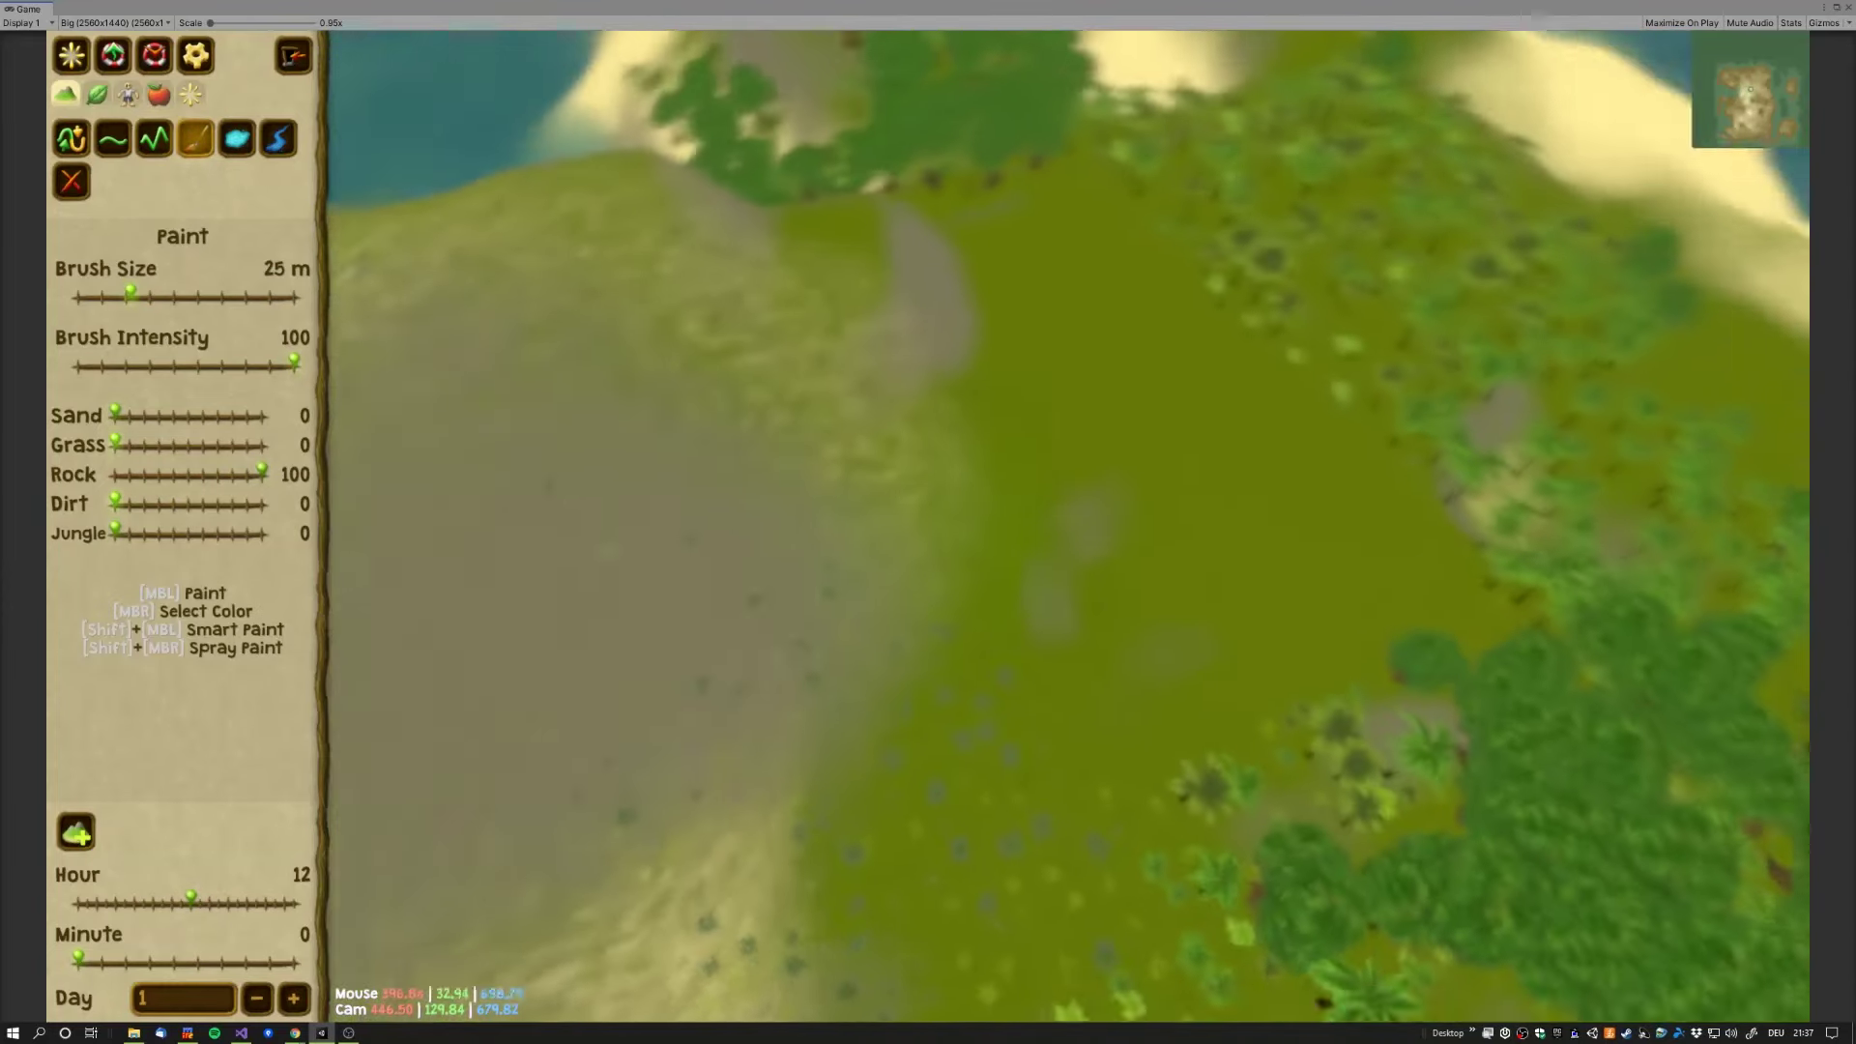
pyautogui.keyDown('shift'); pyautogui.moveTo(1015, 890); pyautogui.dragTo(934, 624, button='right'); pyautogui.keyUp('shift')
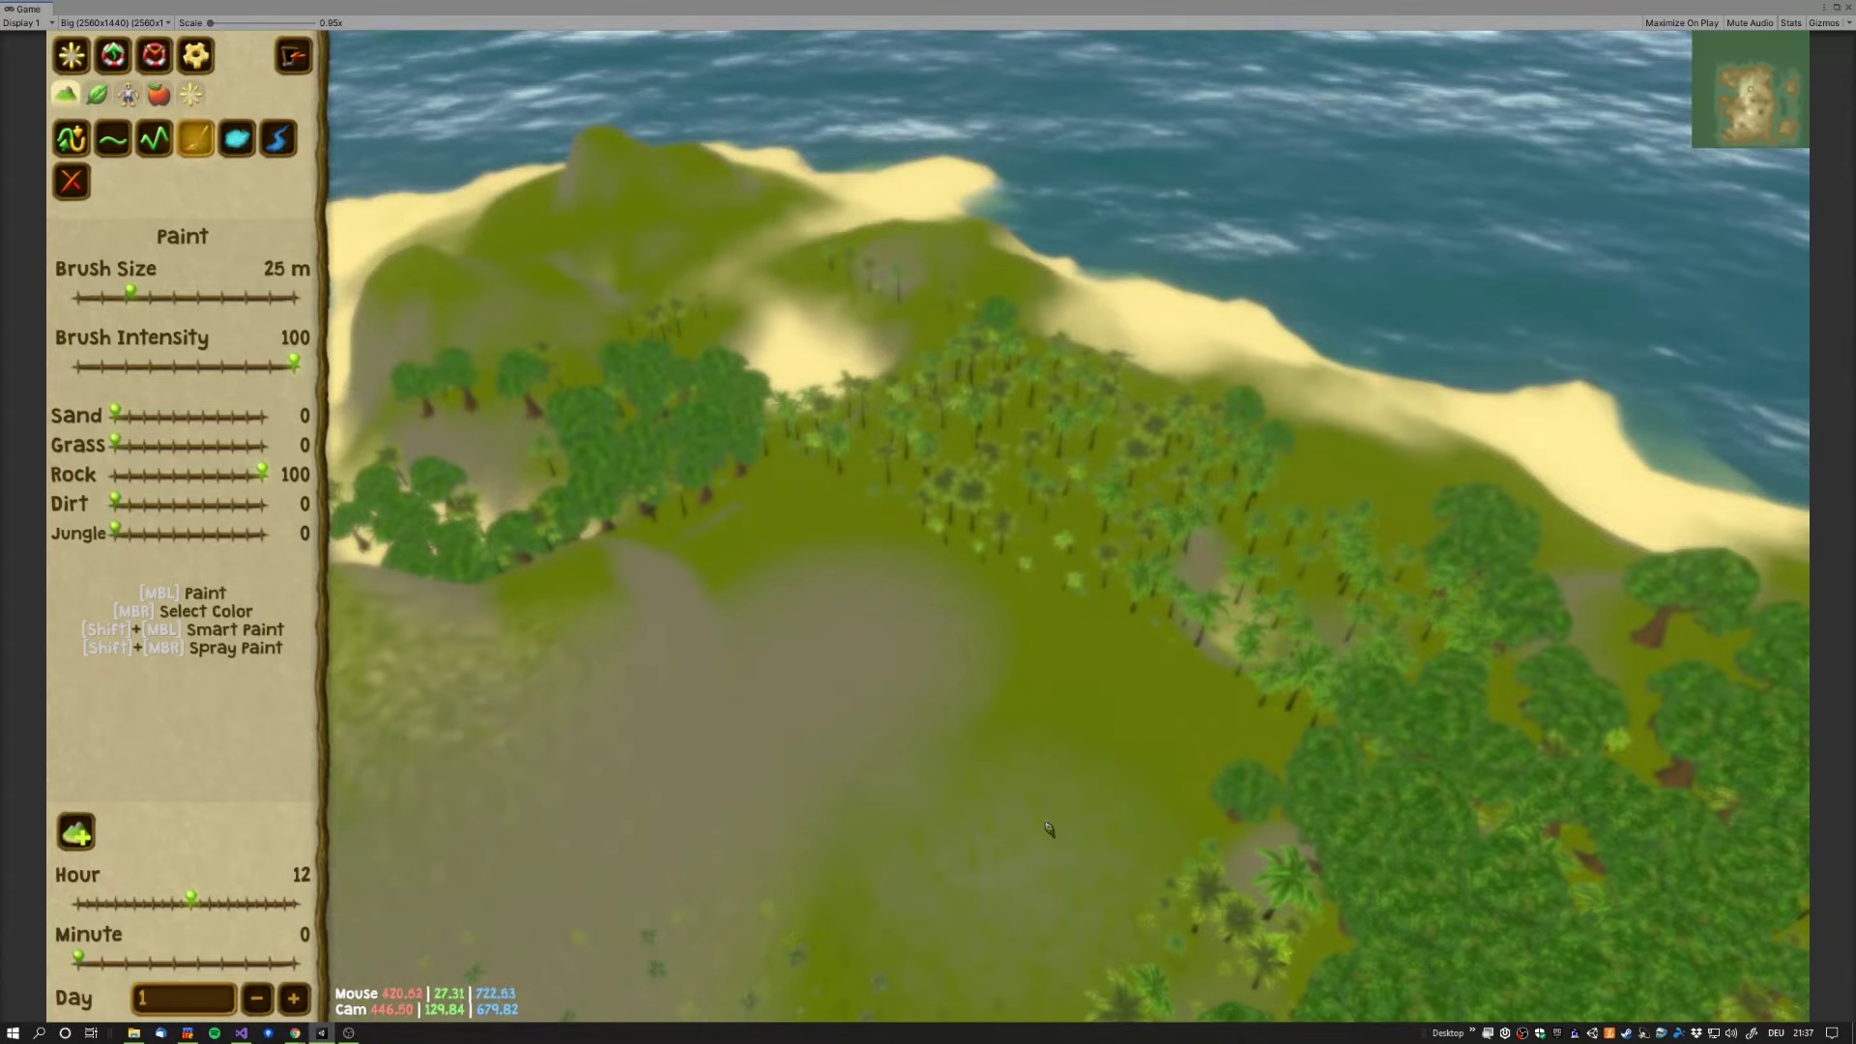
pyautogui.press('w')
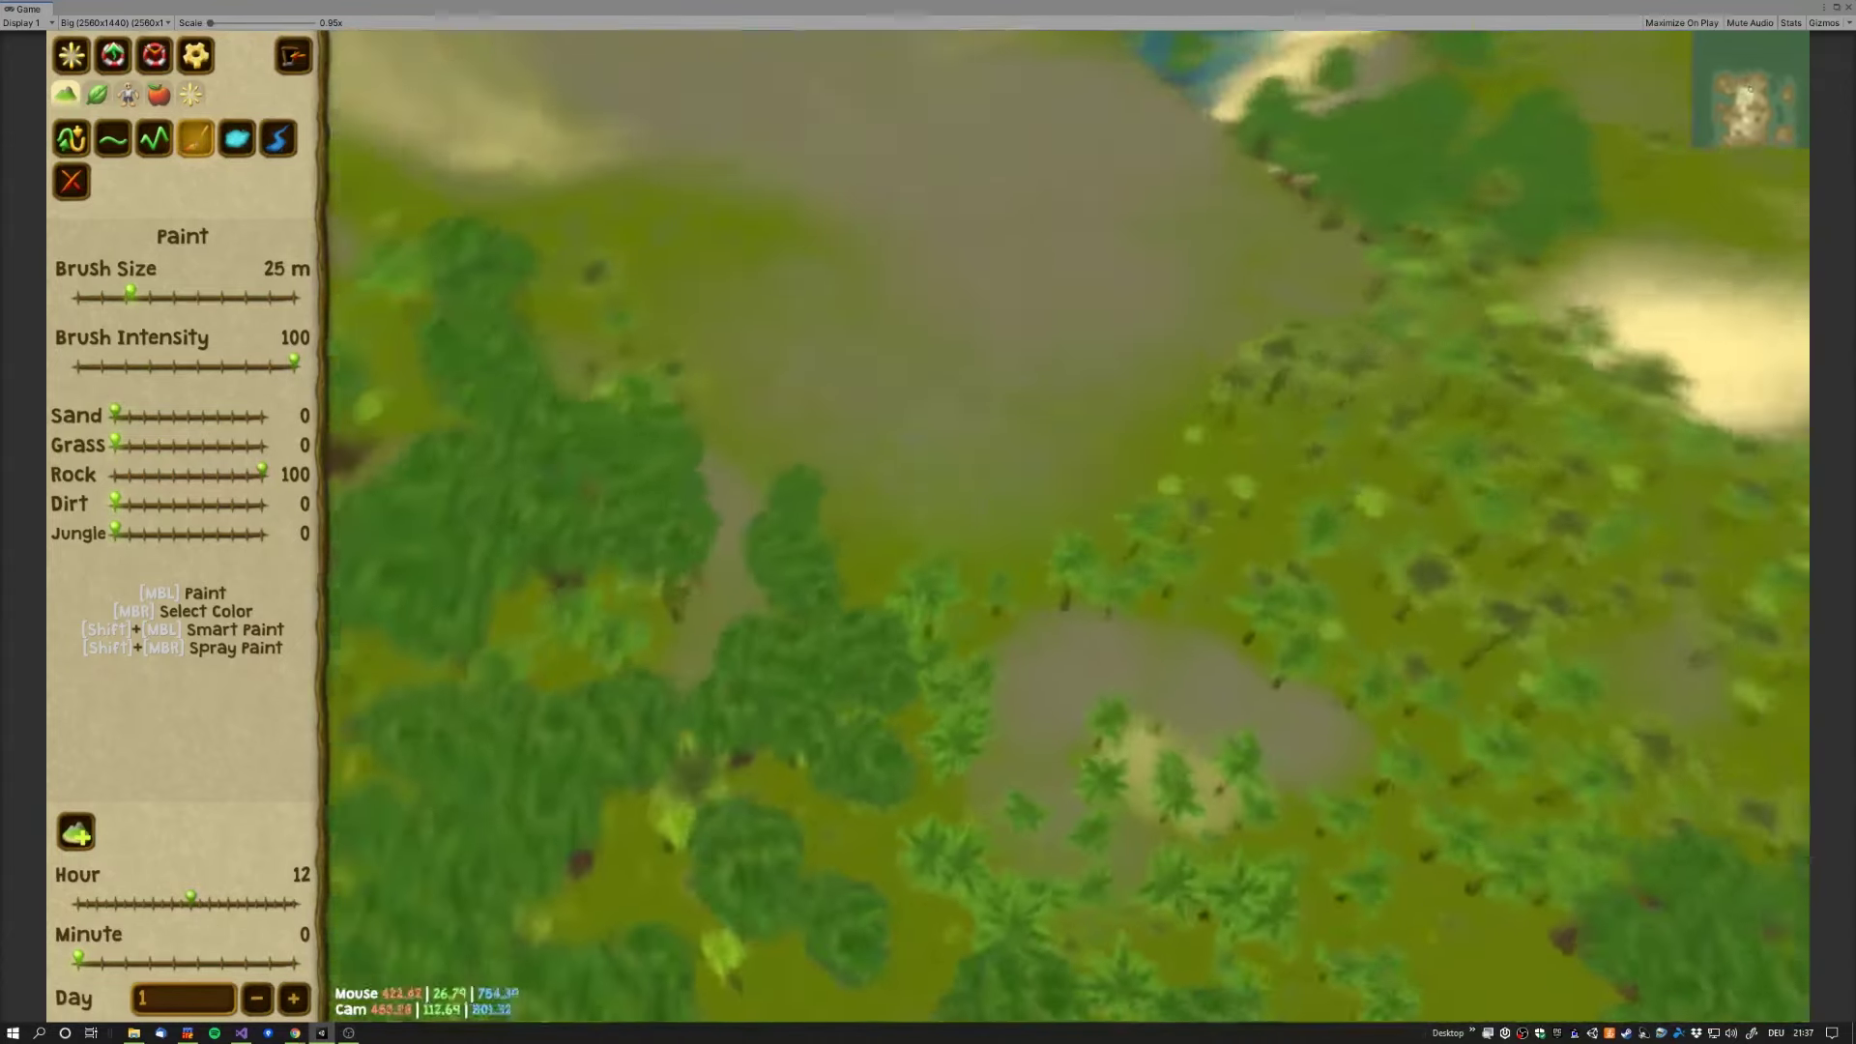
pyautogui.moveTo(928, 580); pyautogui.dragTo(947, 496, button='middle')
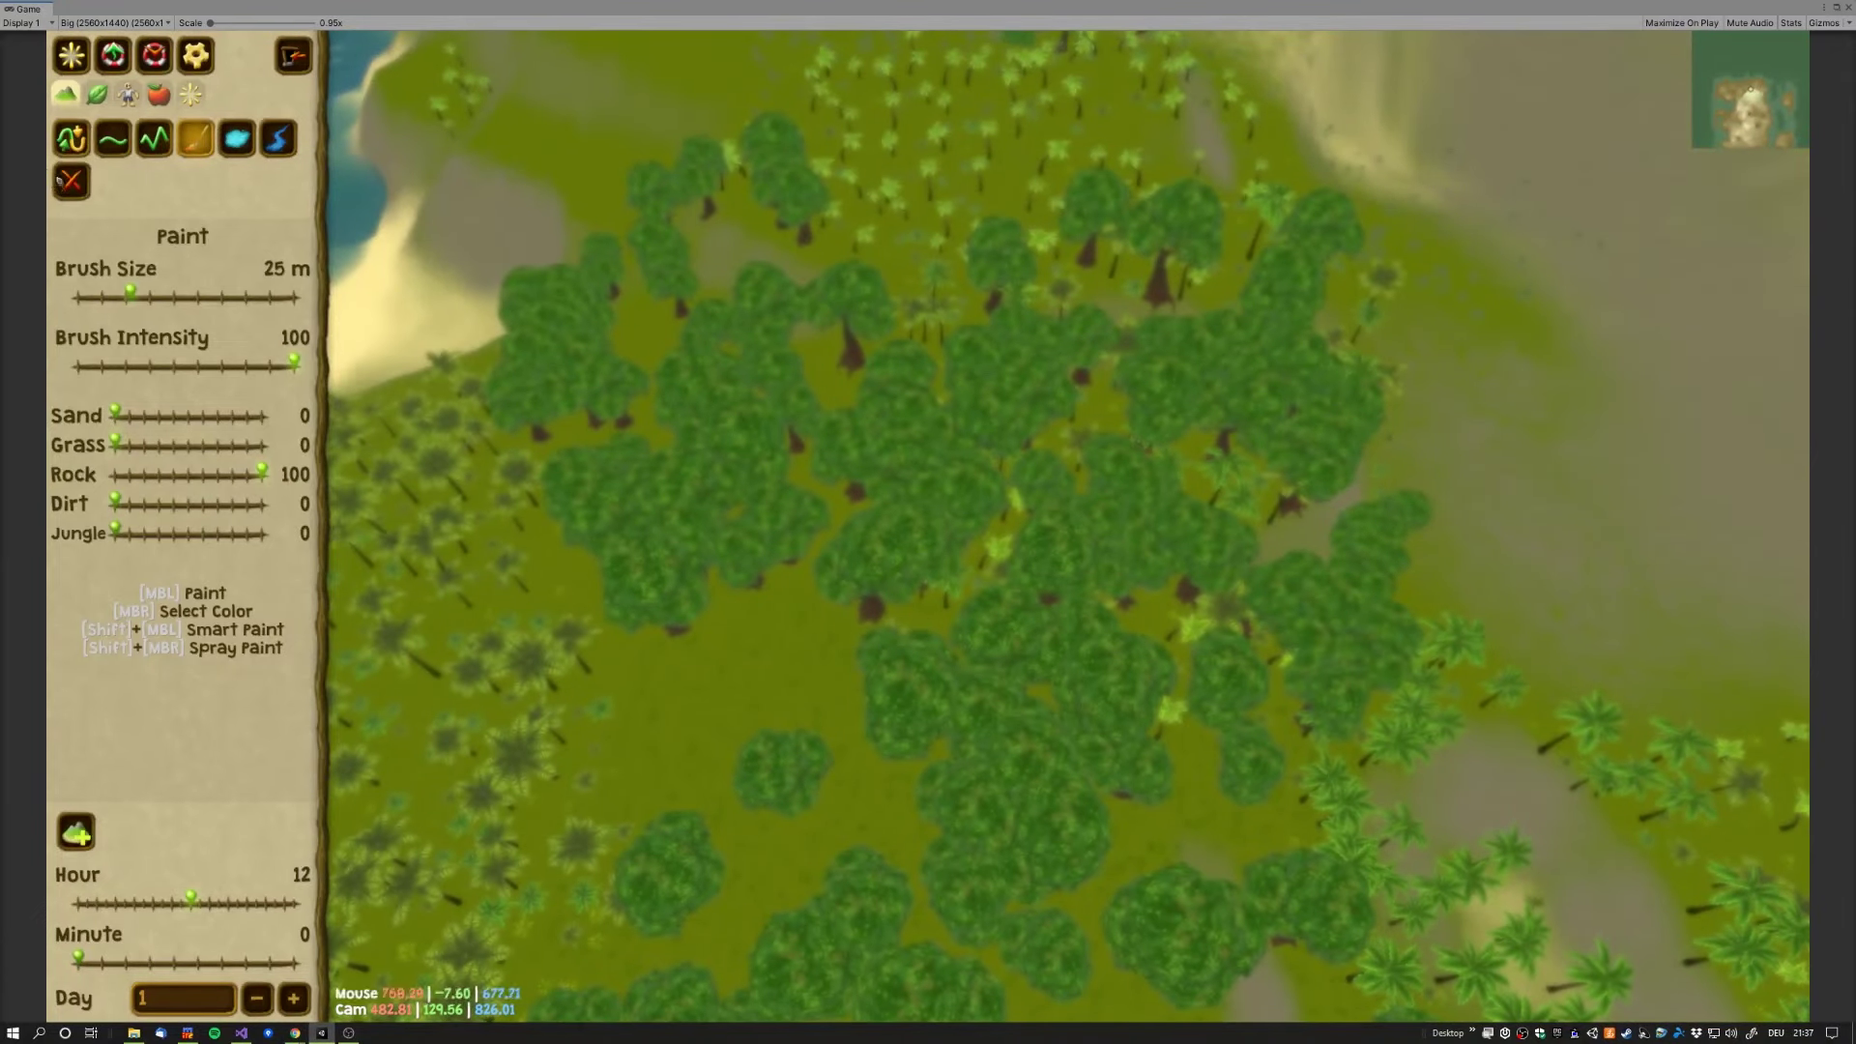
pyautogui.click(74, 181)
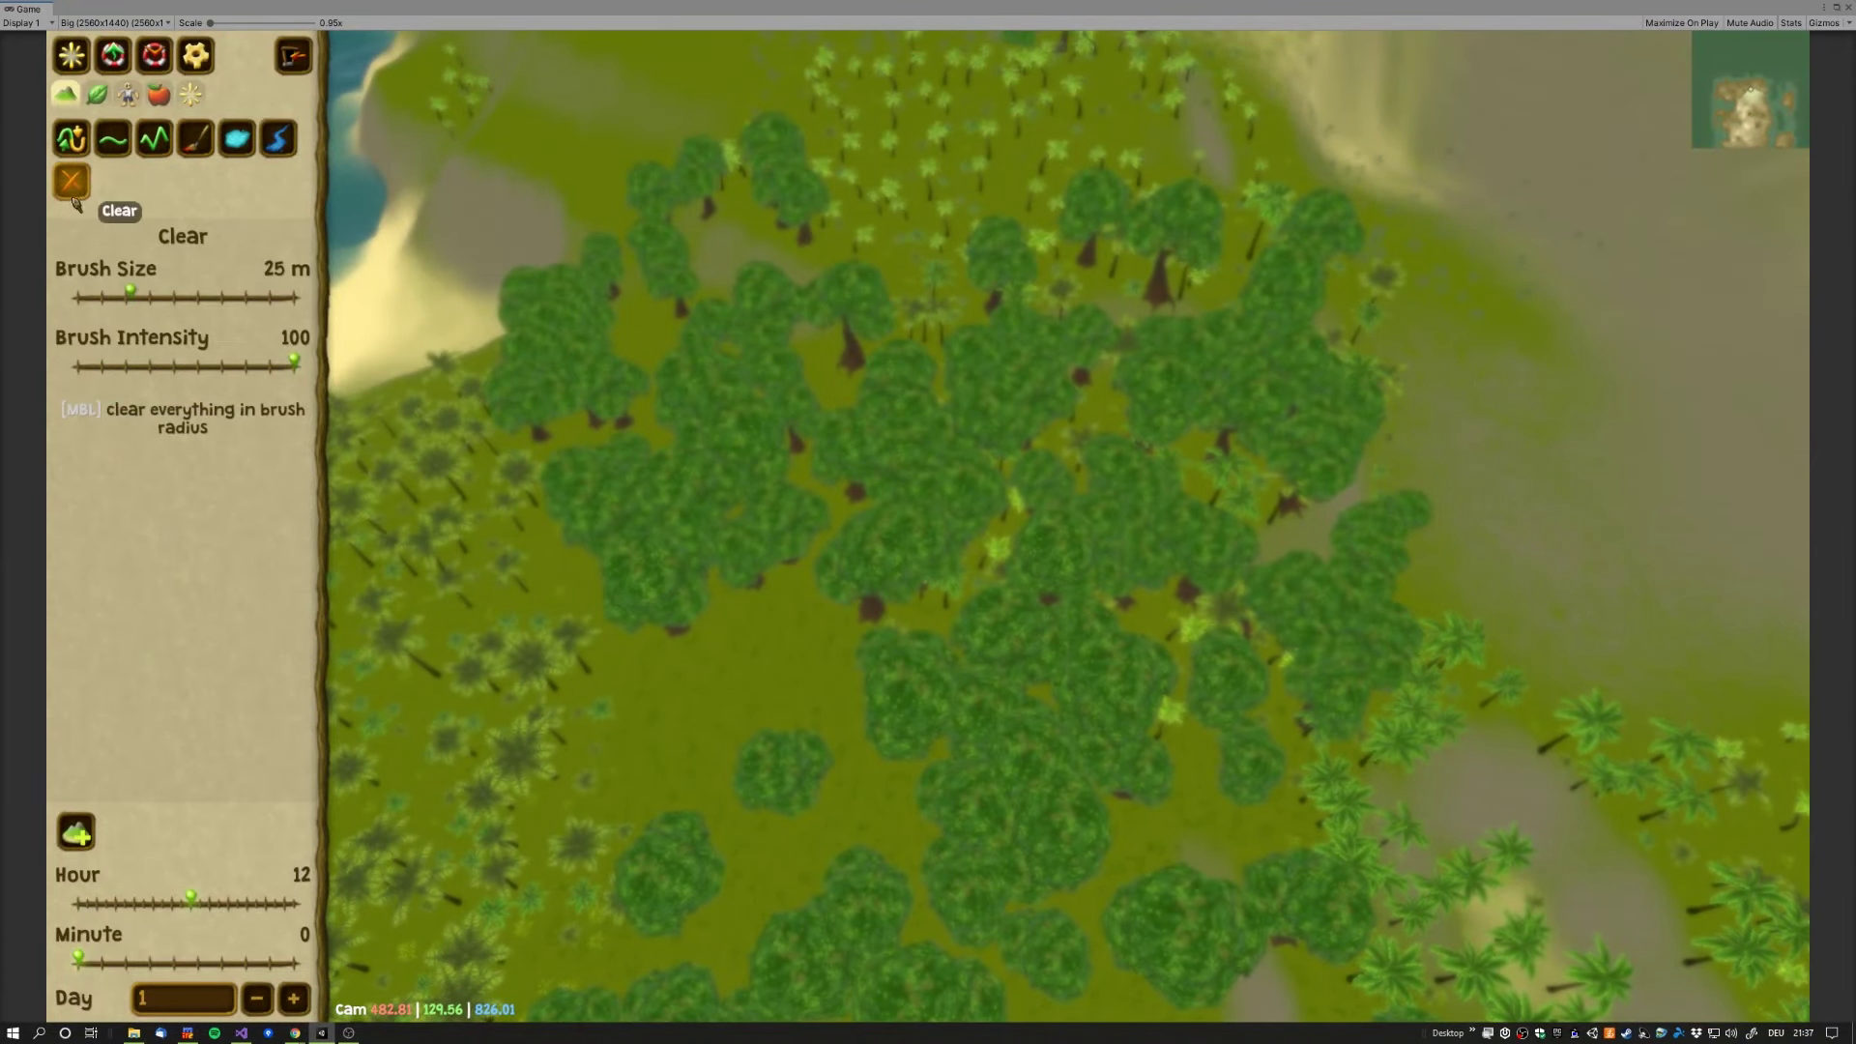
# Step: Brush away trees across a broad grass area and bring up the plant list
pyautogui.moveTo(769, 630); pyautogui.dragTo(1342, 665)
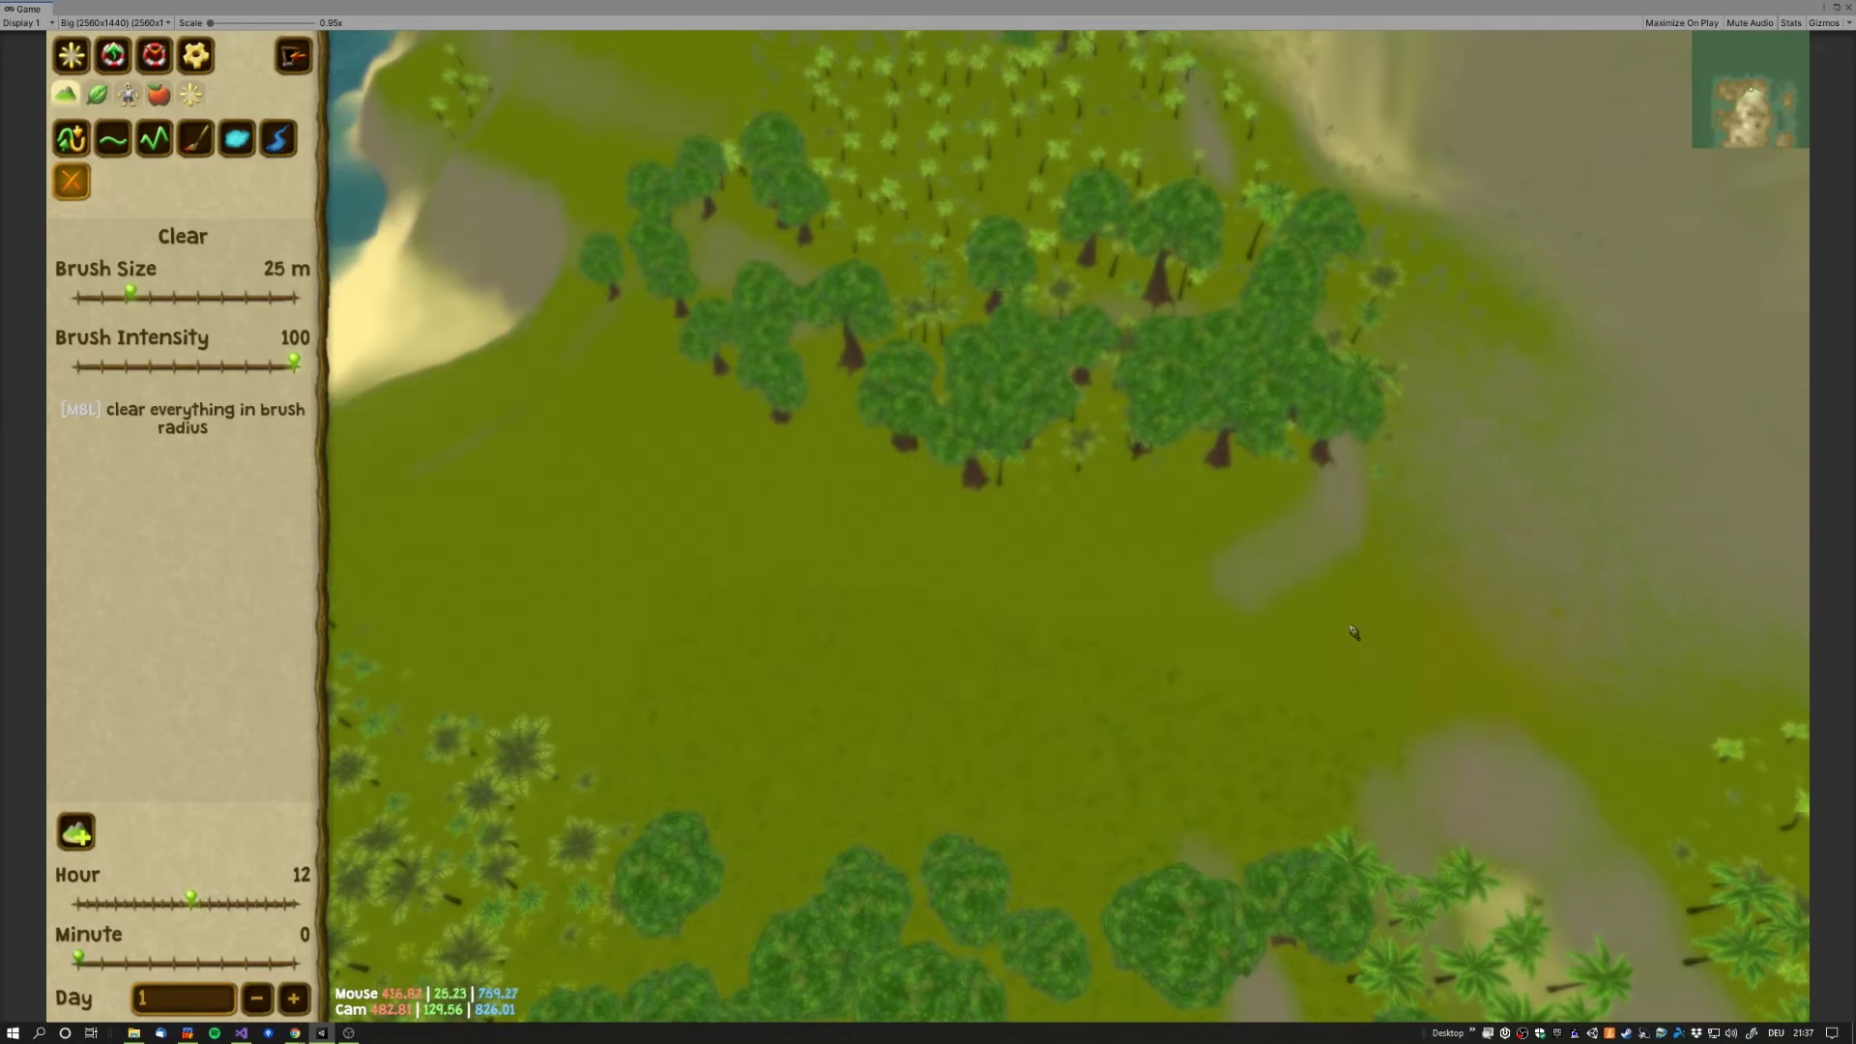
pyautogui.click(105, 96)
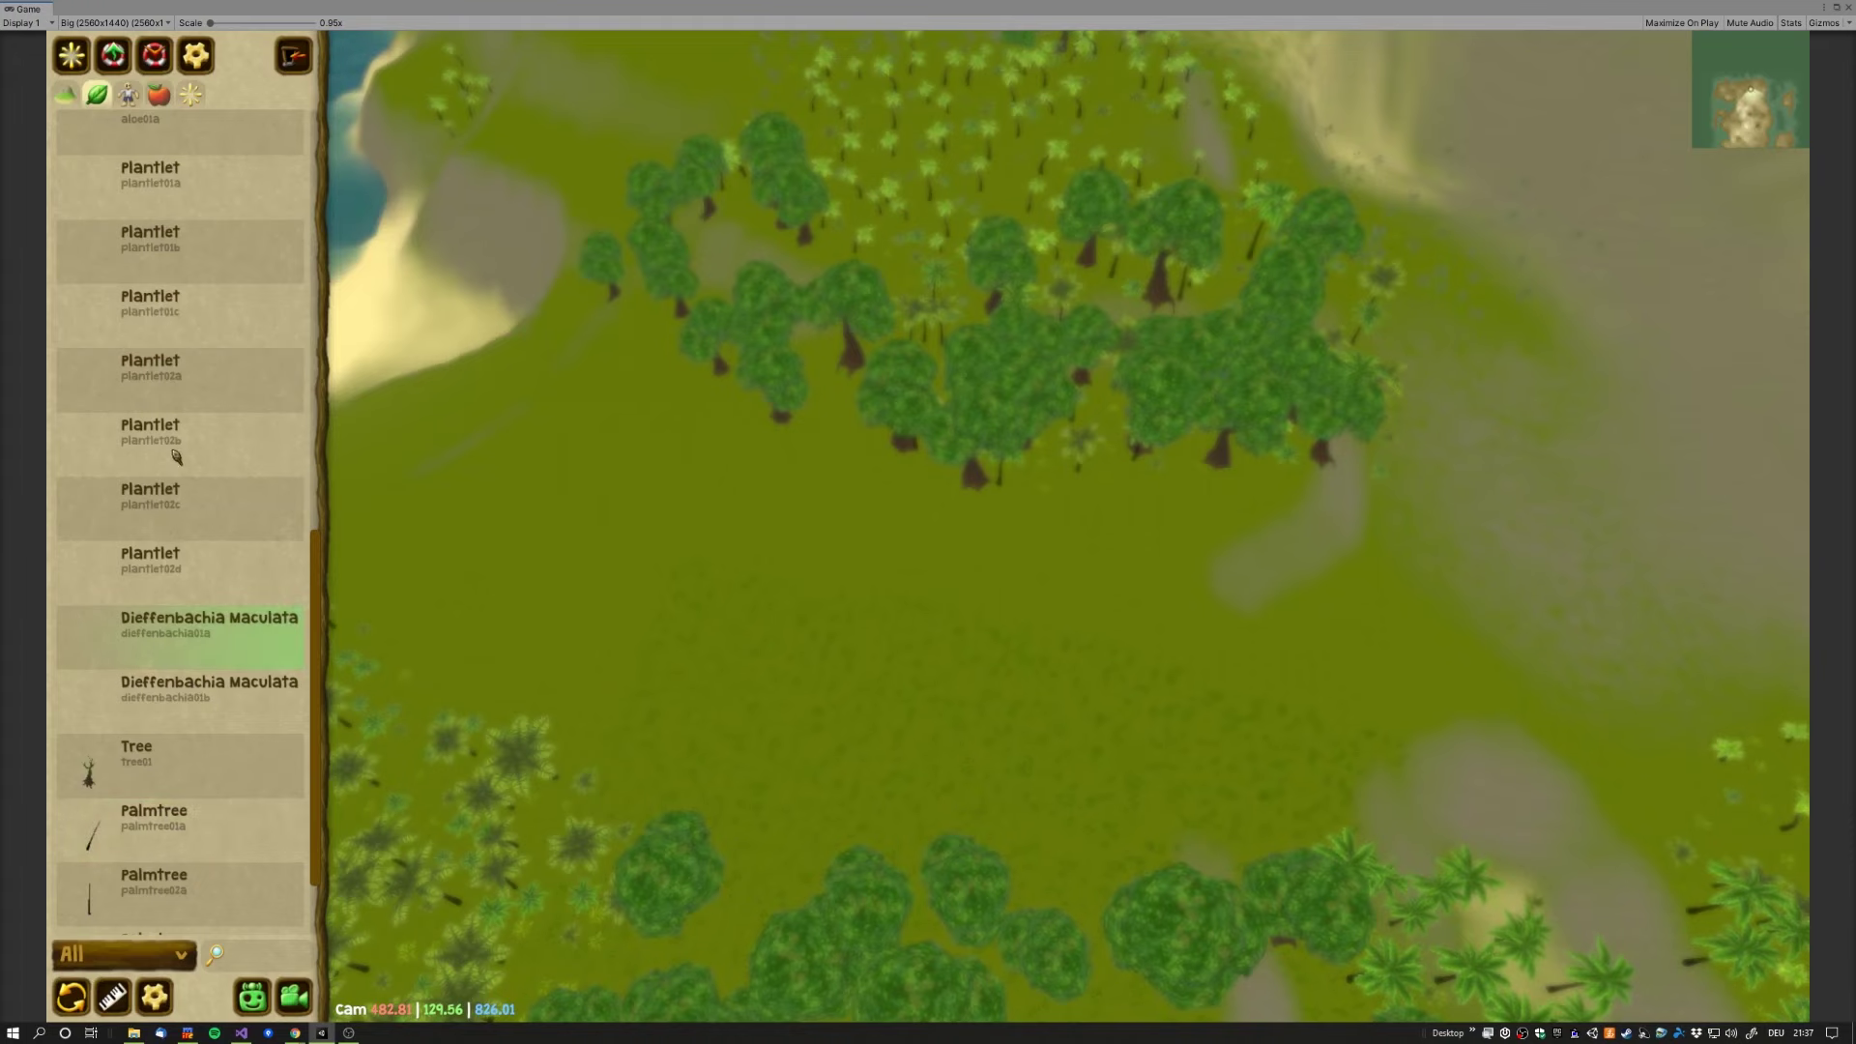
# Step: Fly down into the palm forest and show the item list with Backpack and Lifebuoy
pyautogui.scroll(3, 583, 611)
pyautogui.scroll(3, 754, 571)
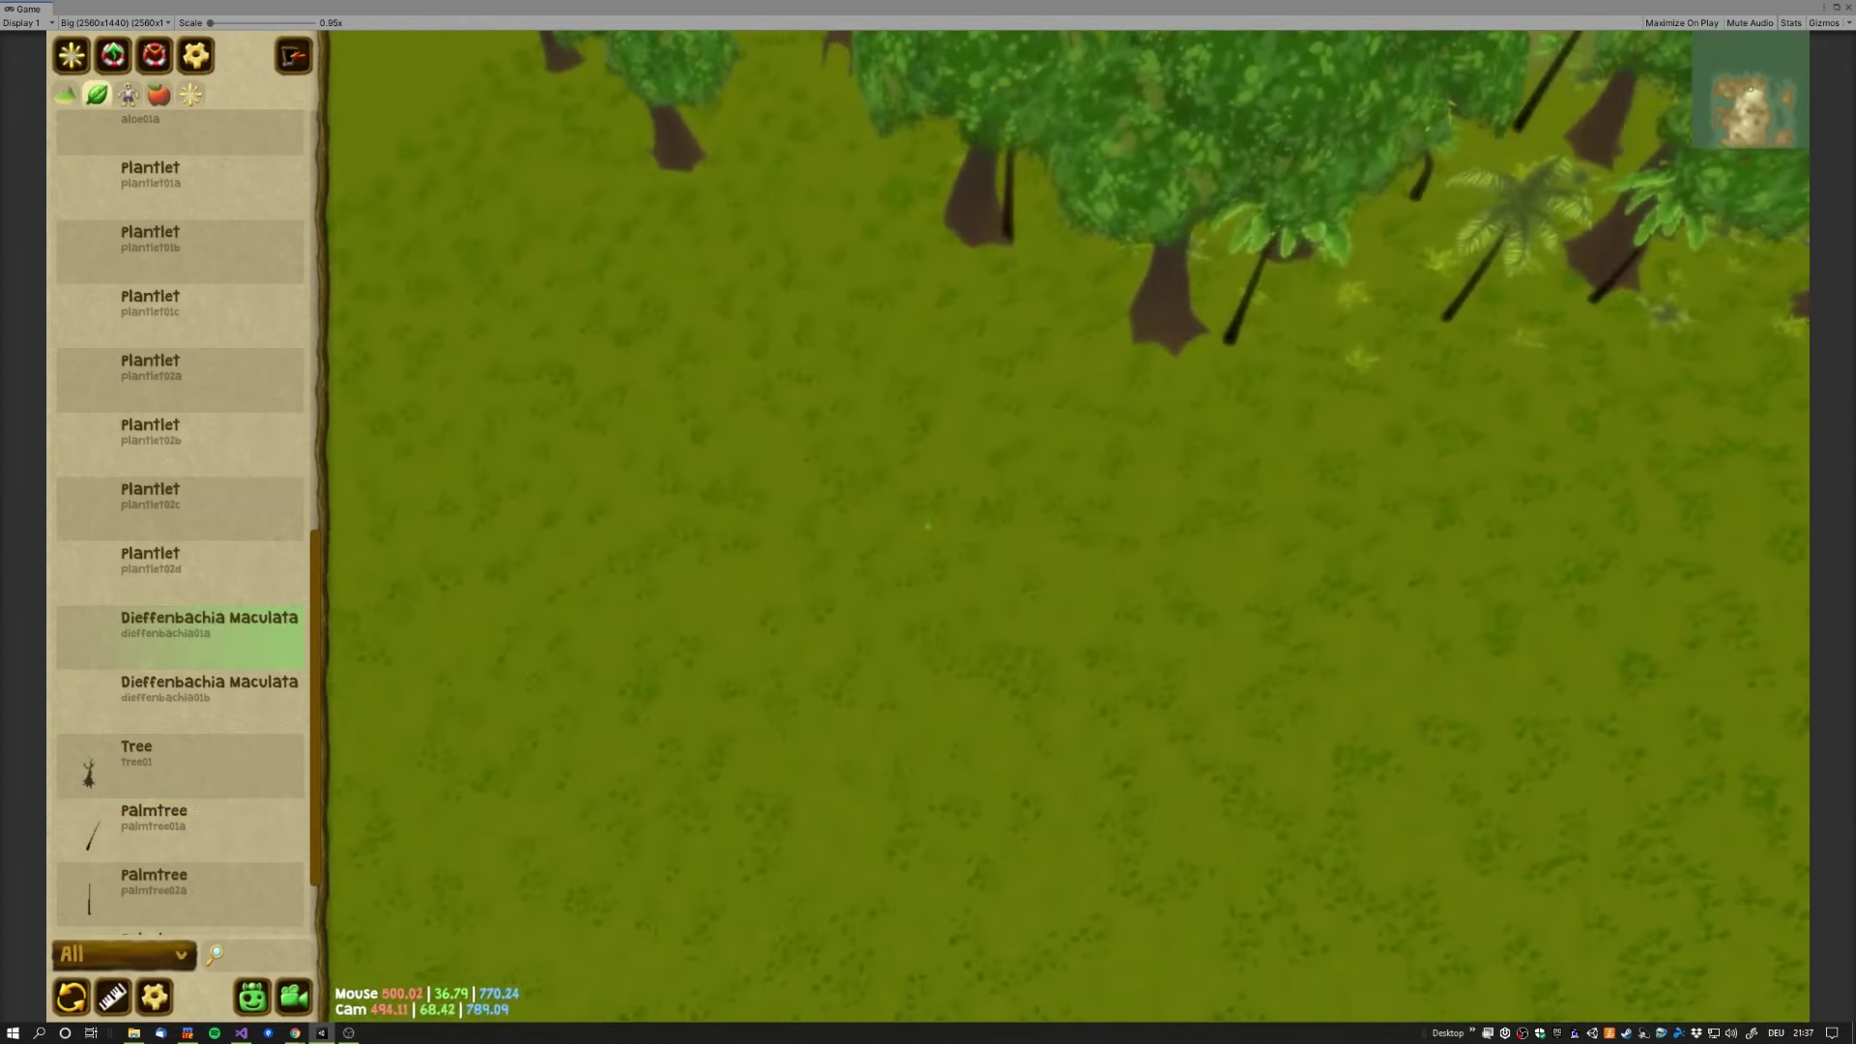
pyautogui.scroll(2, 928, 526)
pyautogui.scroll(2, 768, 537)
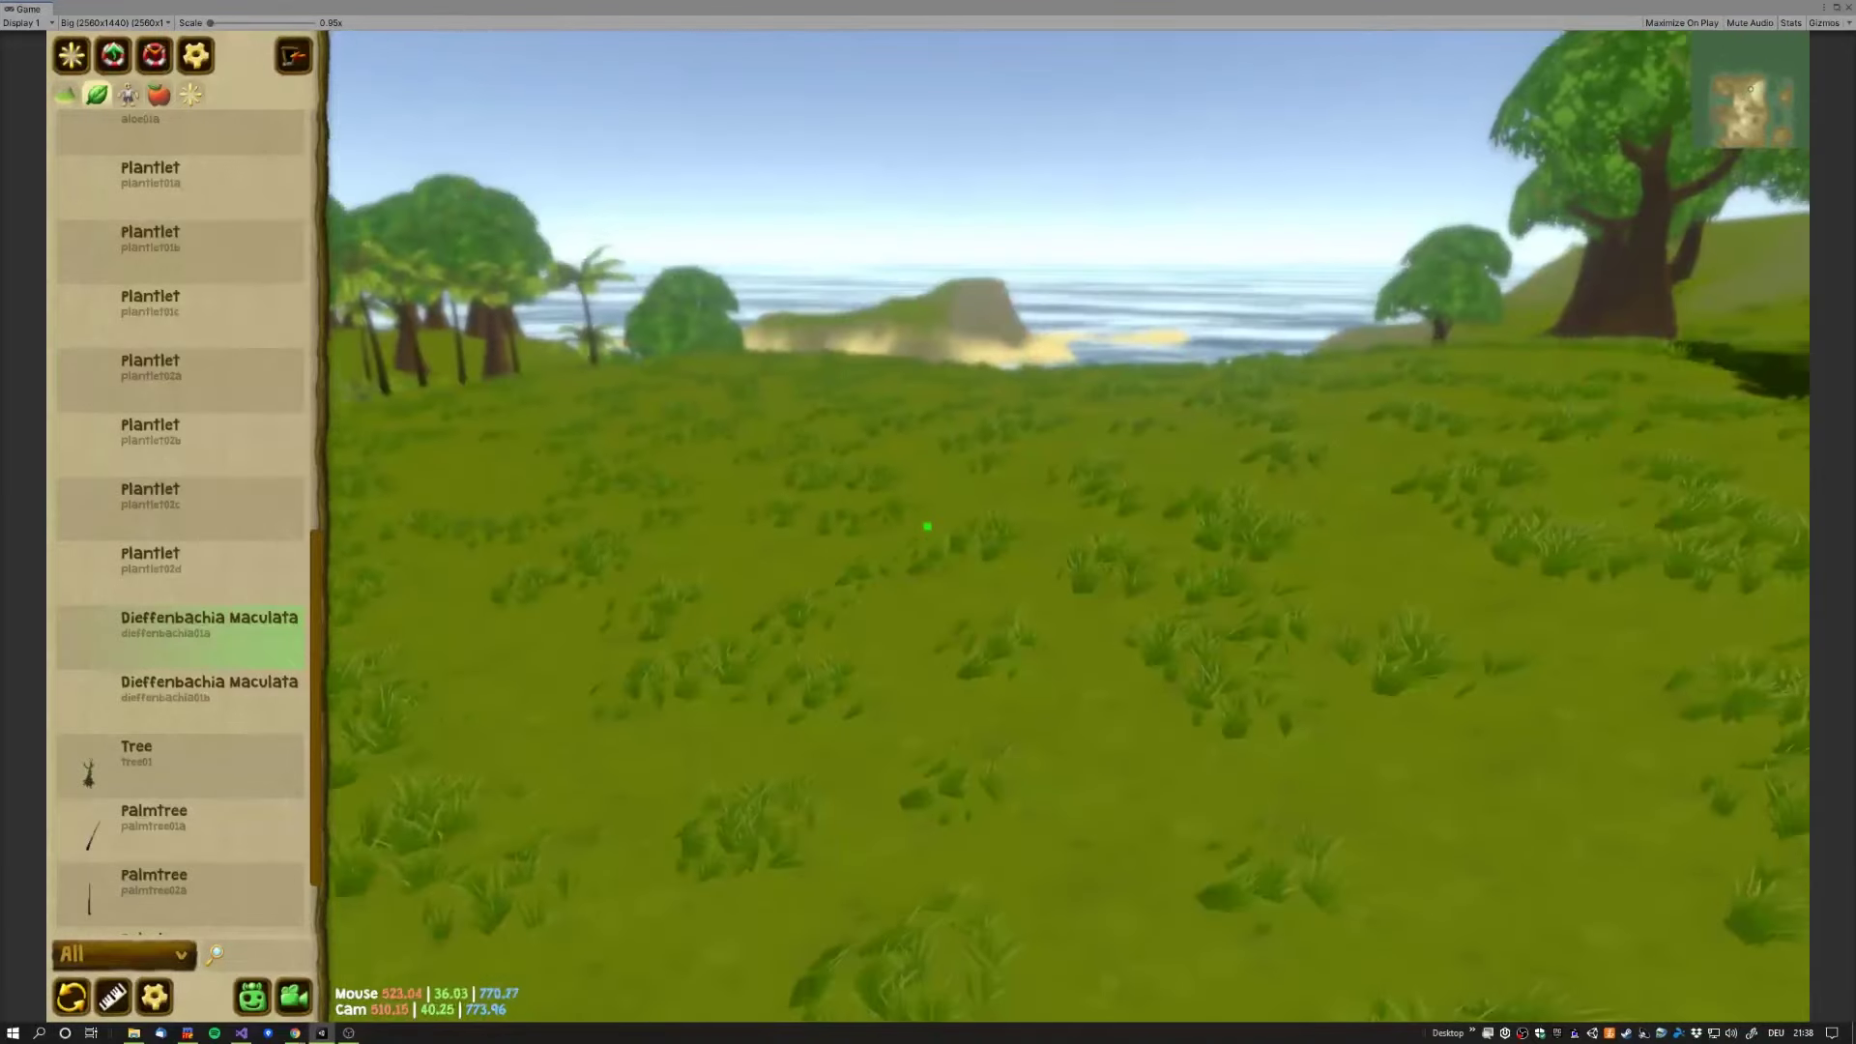
pyautogui.moveTo(1003, 732)
pyautogui.mouseDown(button='right')
pyautogui.moveTo(890, 486)
pyautogui.moveTo(735, 521)
pyautogui.mouseUp(button='right')
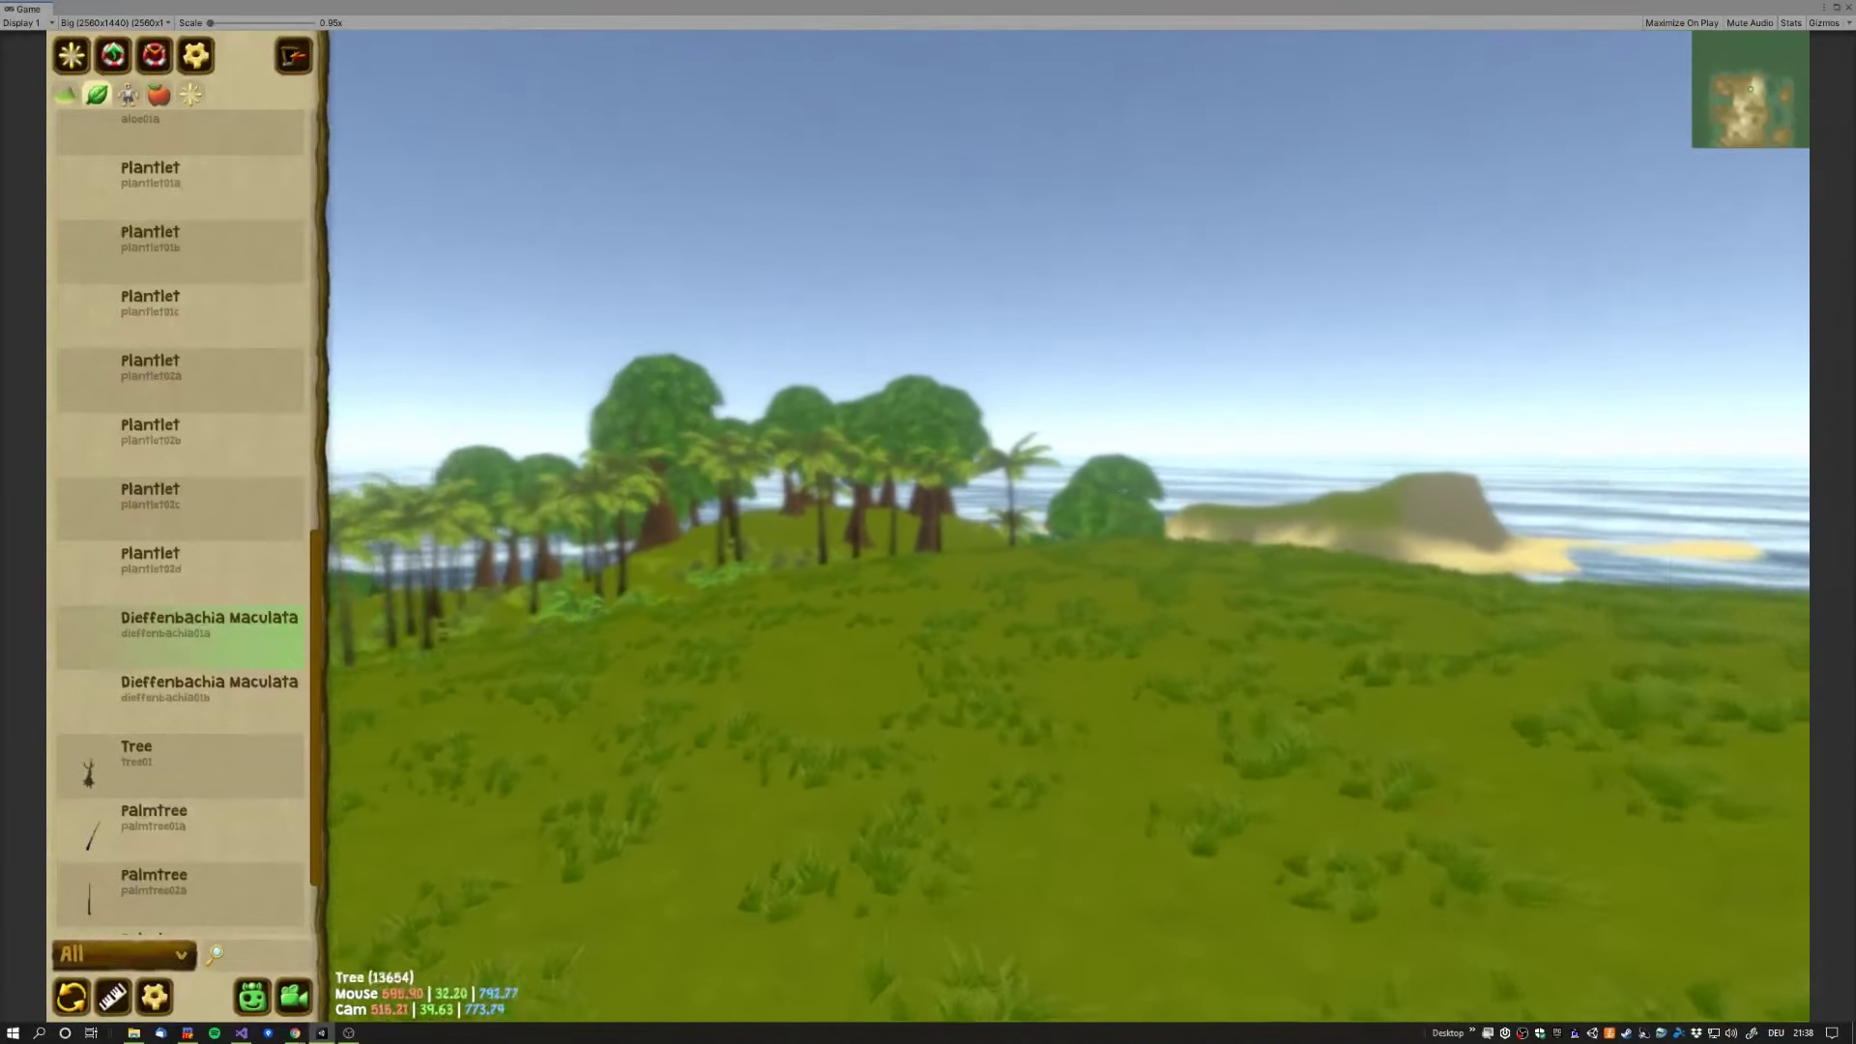
pyautogui.press('w')
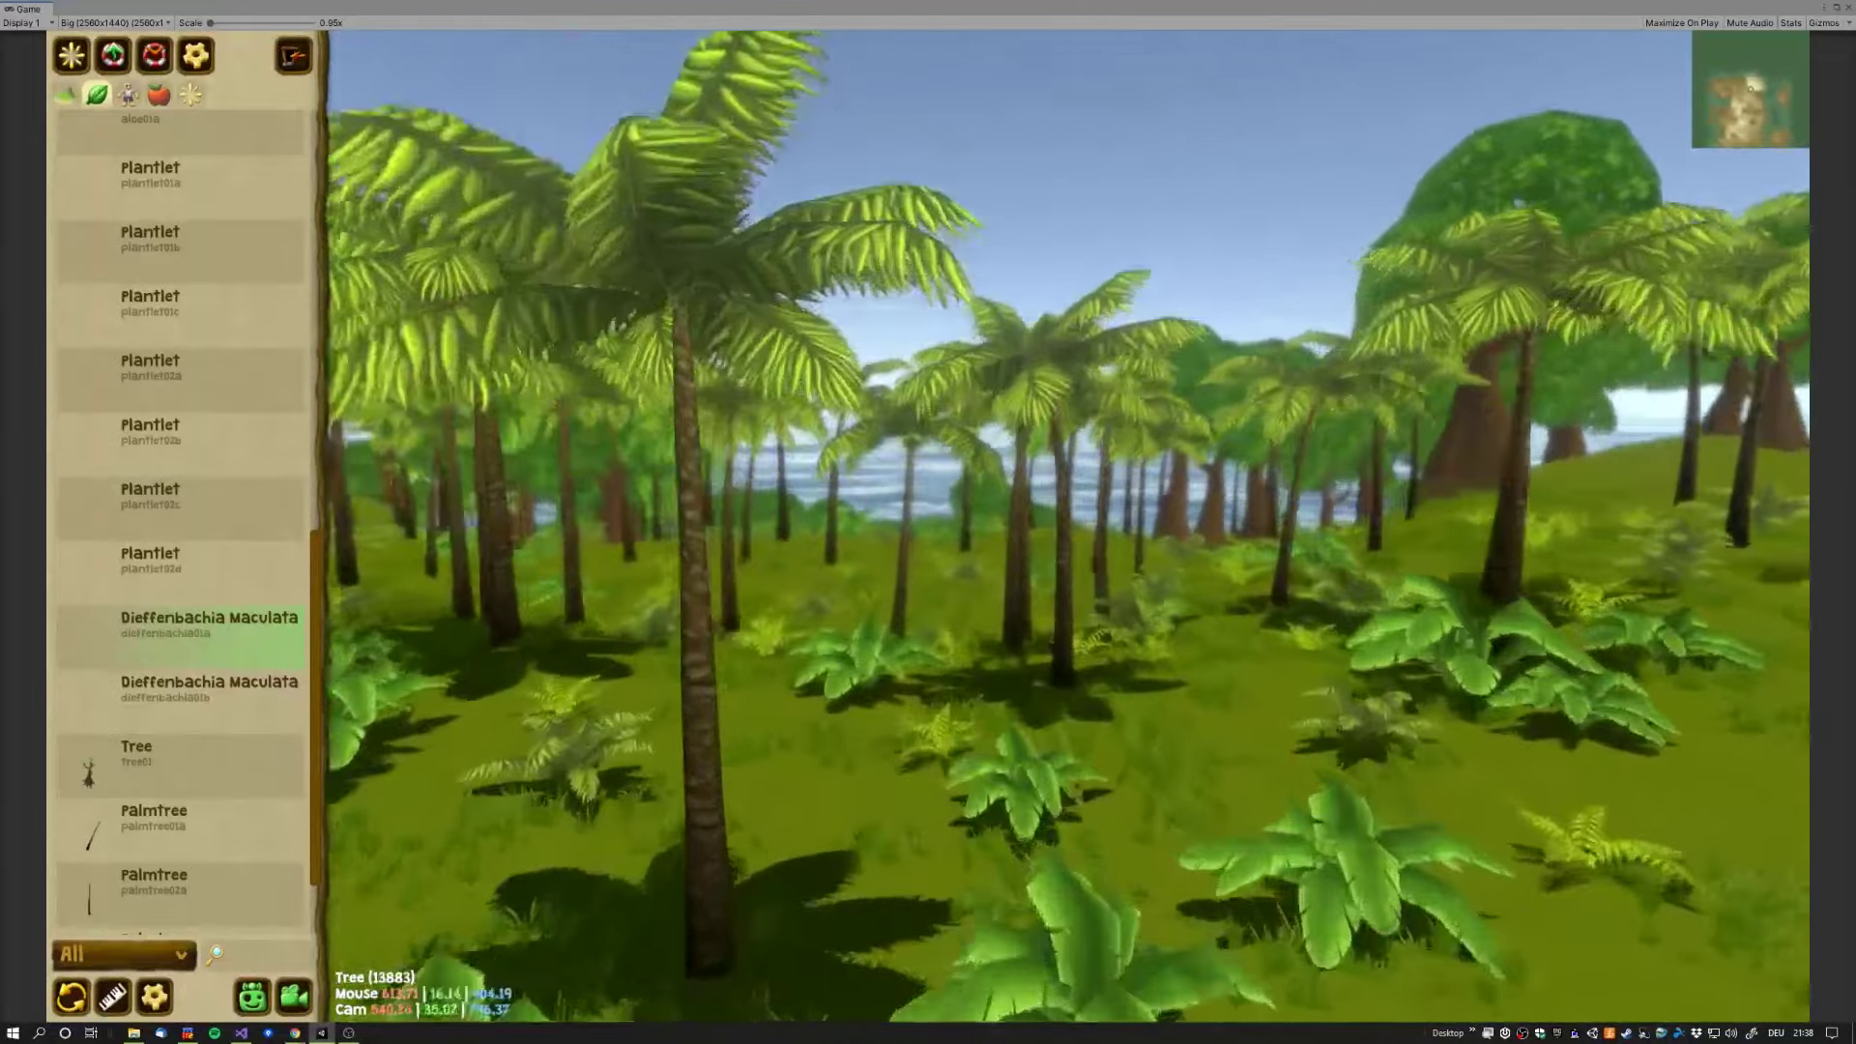
pyautogui.moveTo(928, 522); pyautogui.dragTo(767, 421, button='right')
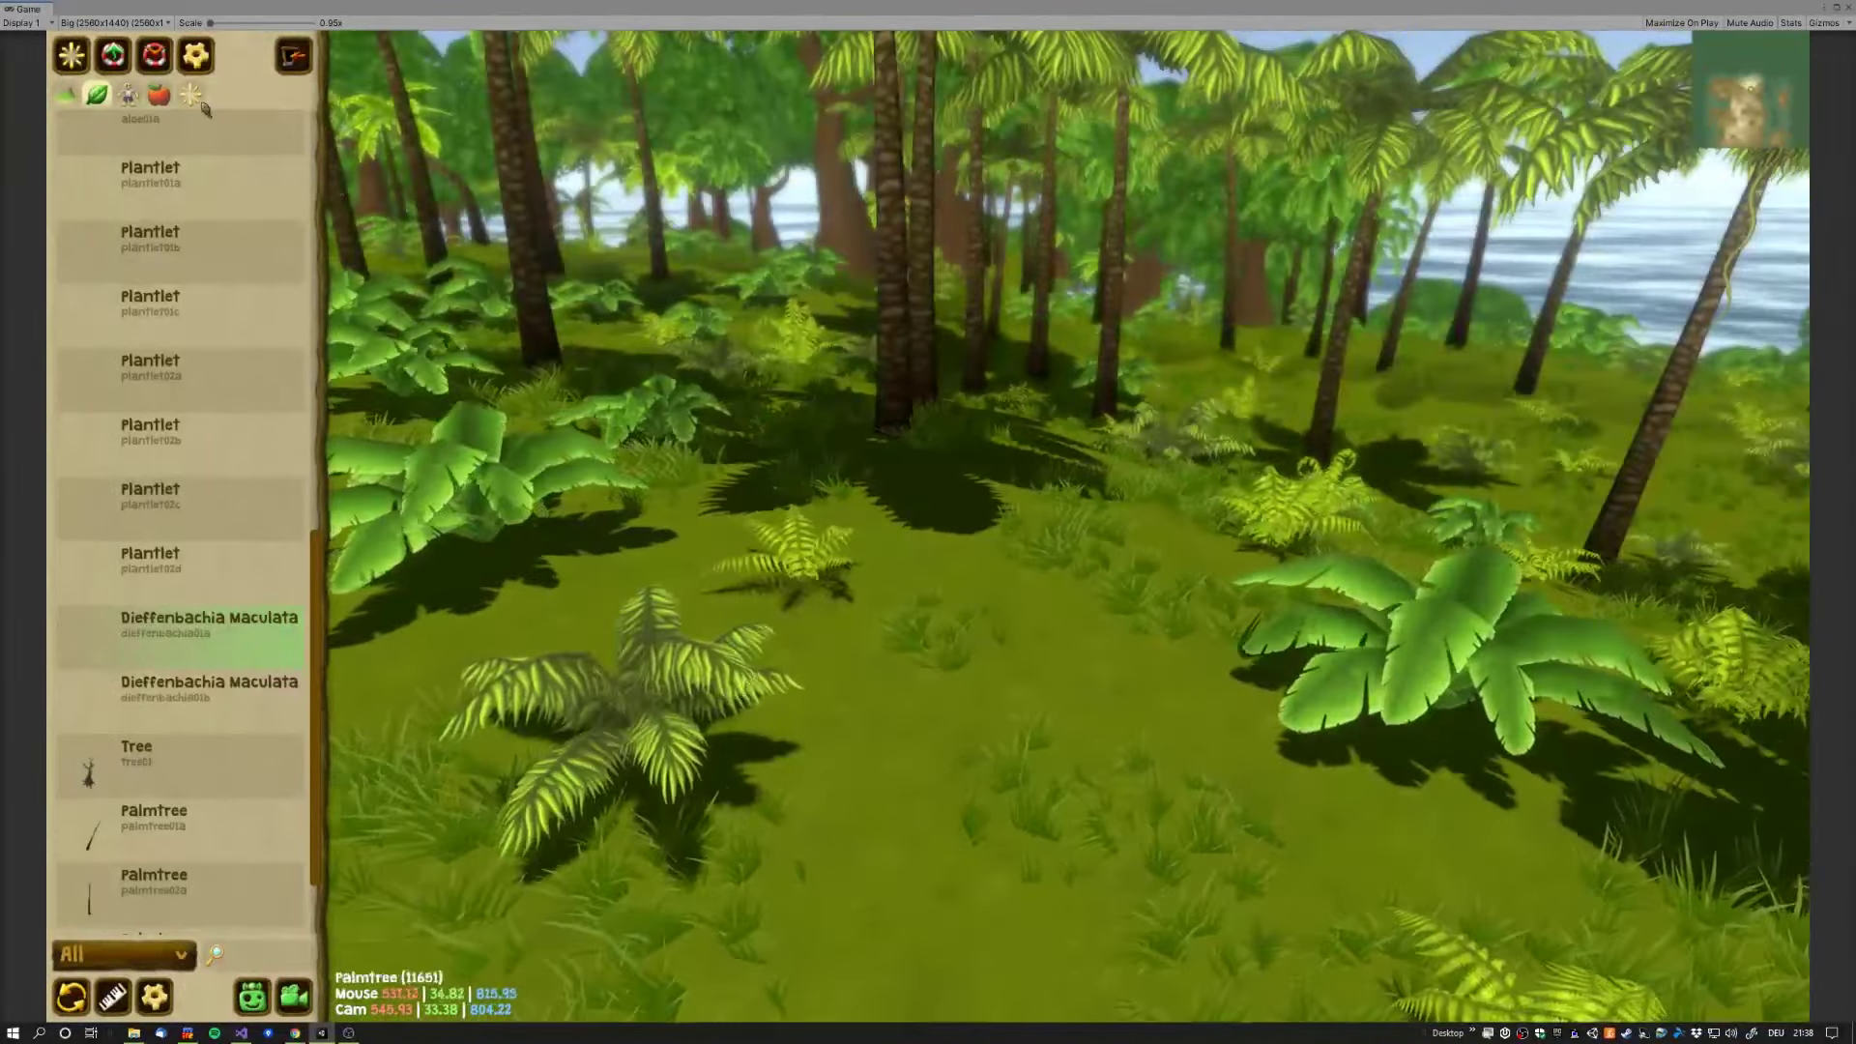
pyautogui.click(158, 93)
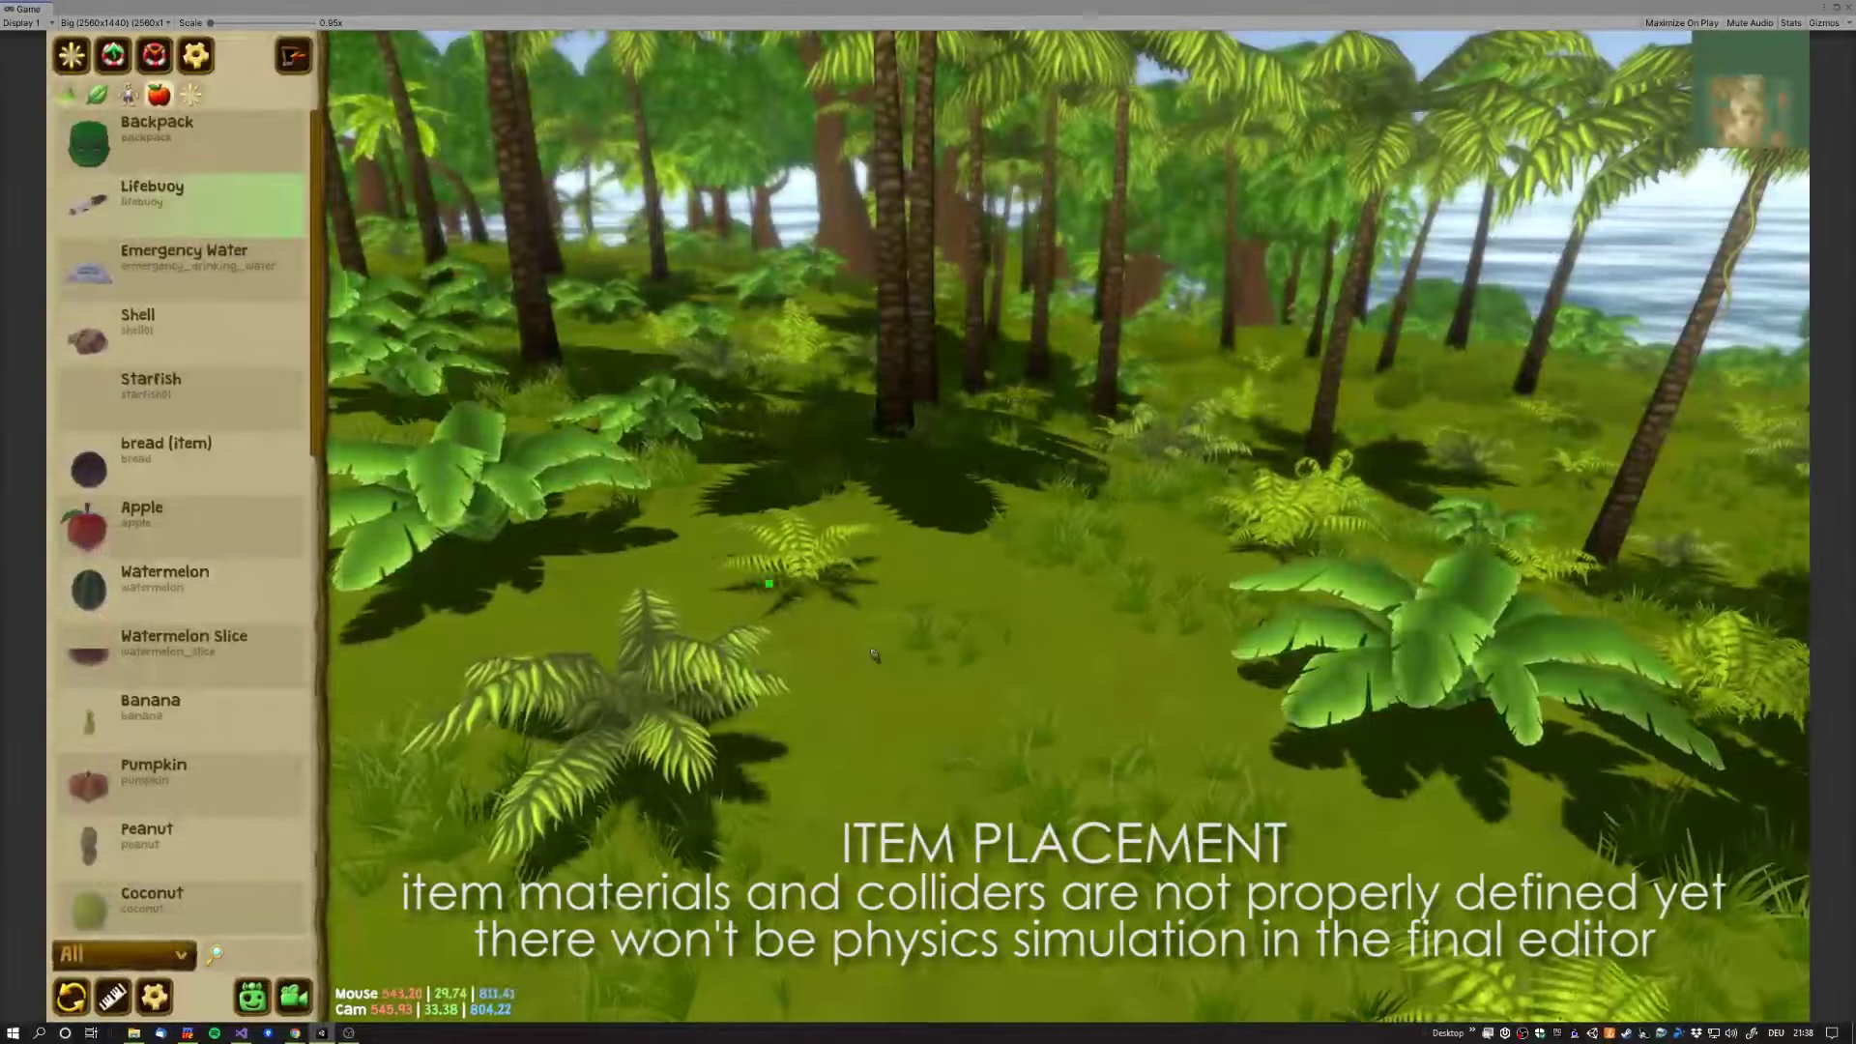
# Step: Place lifebuoys on the forest floor, then select Watermelon and Pumpkin and drop several pumpkins
pyautogui.click(1063, 737)
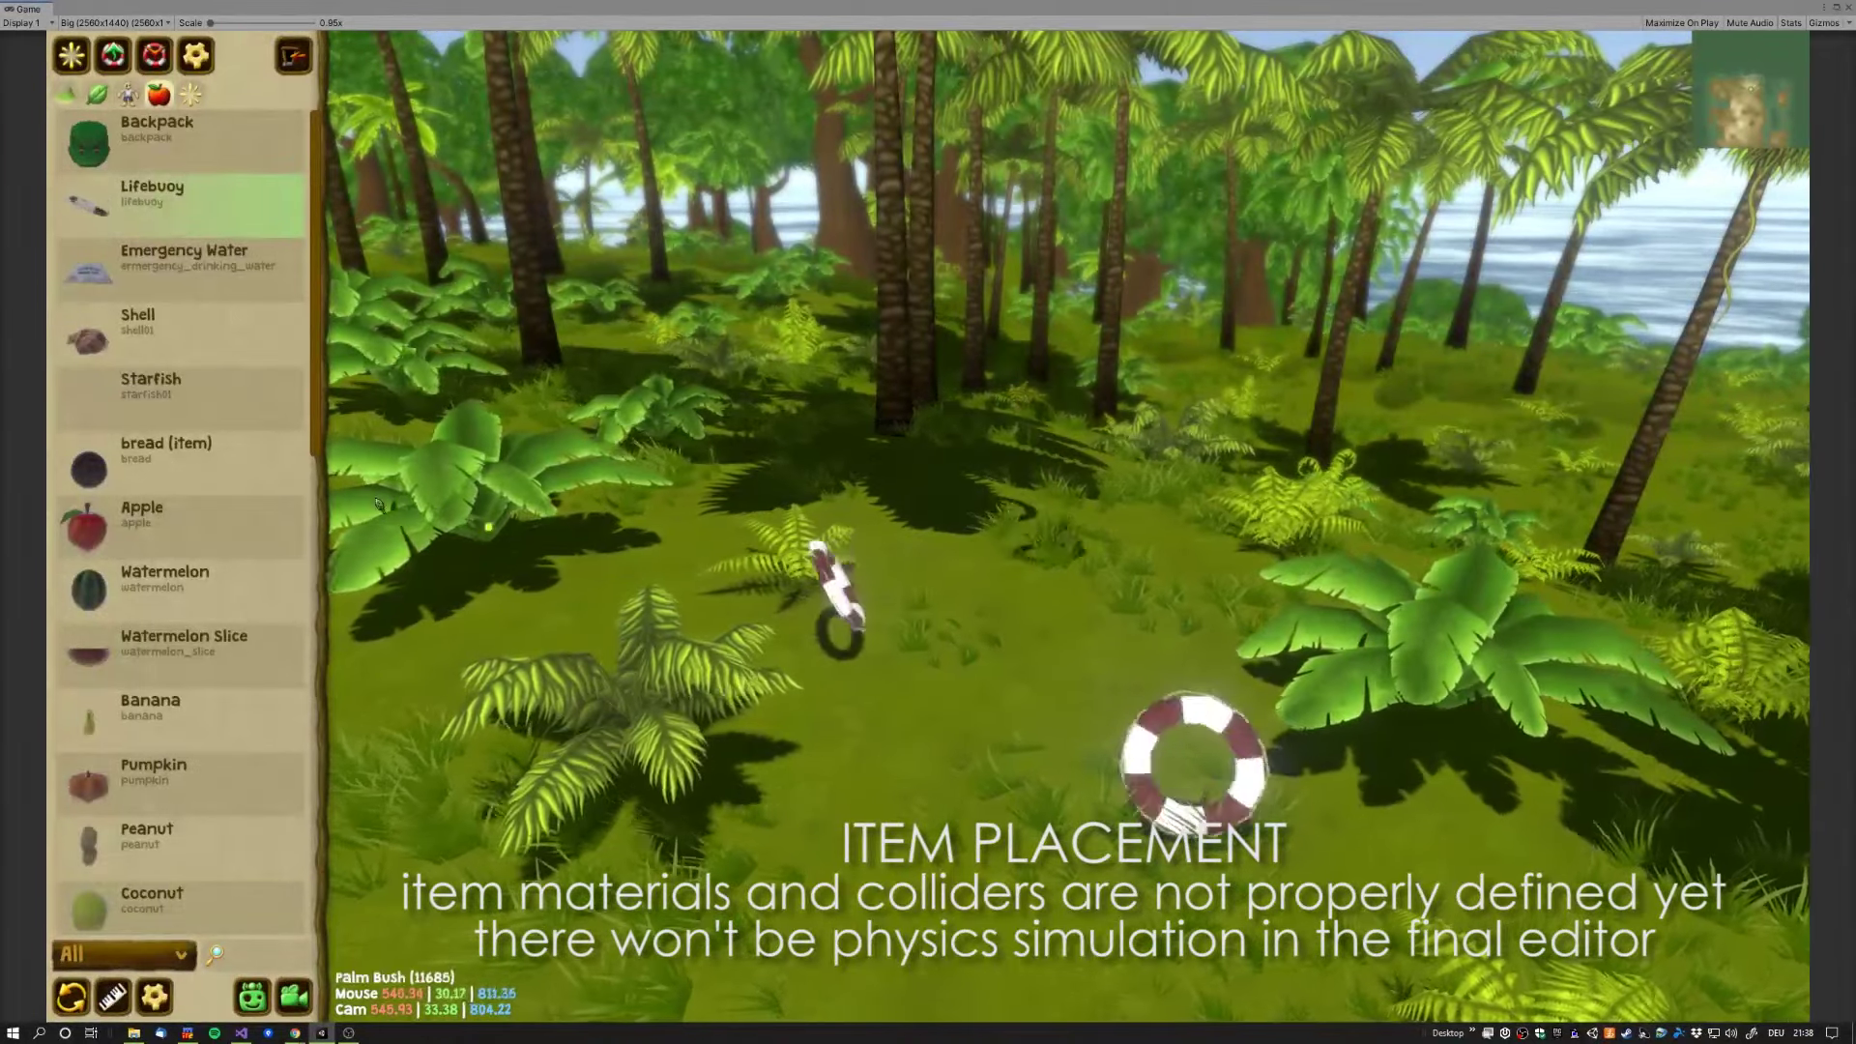
pyautogui.click(280, 613)
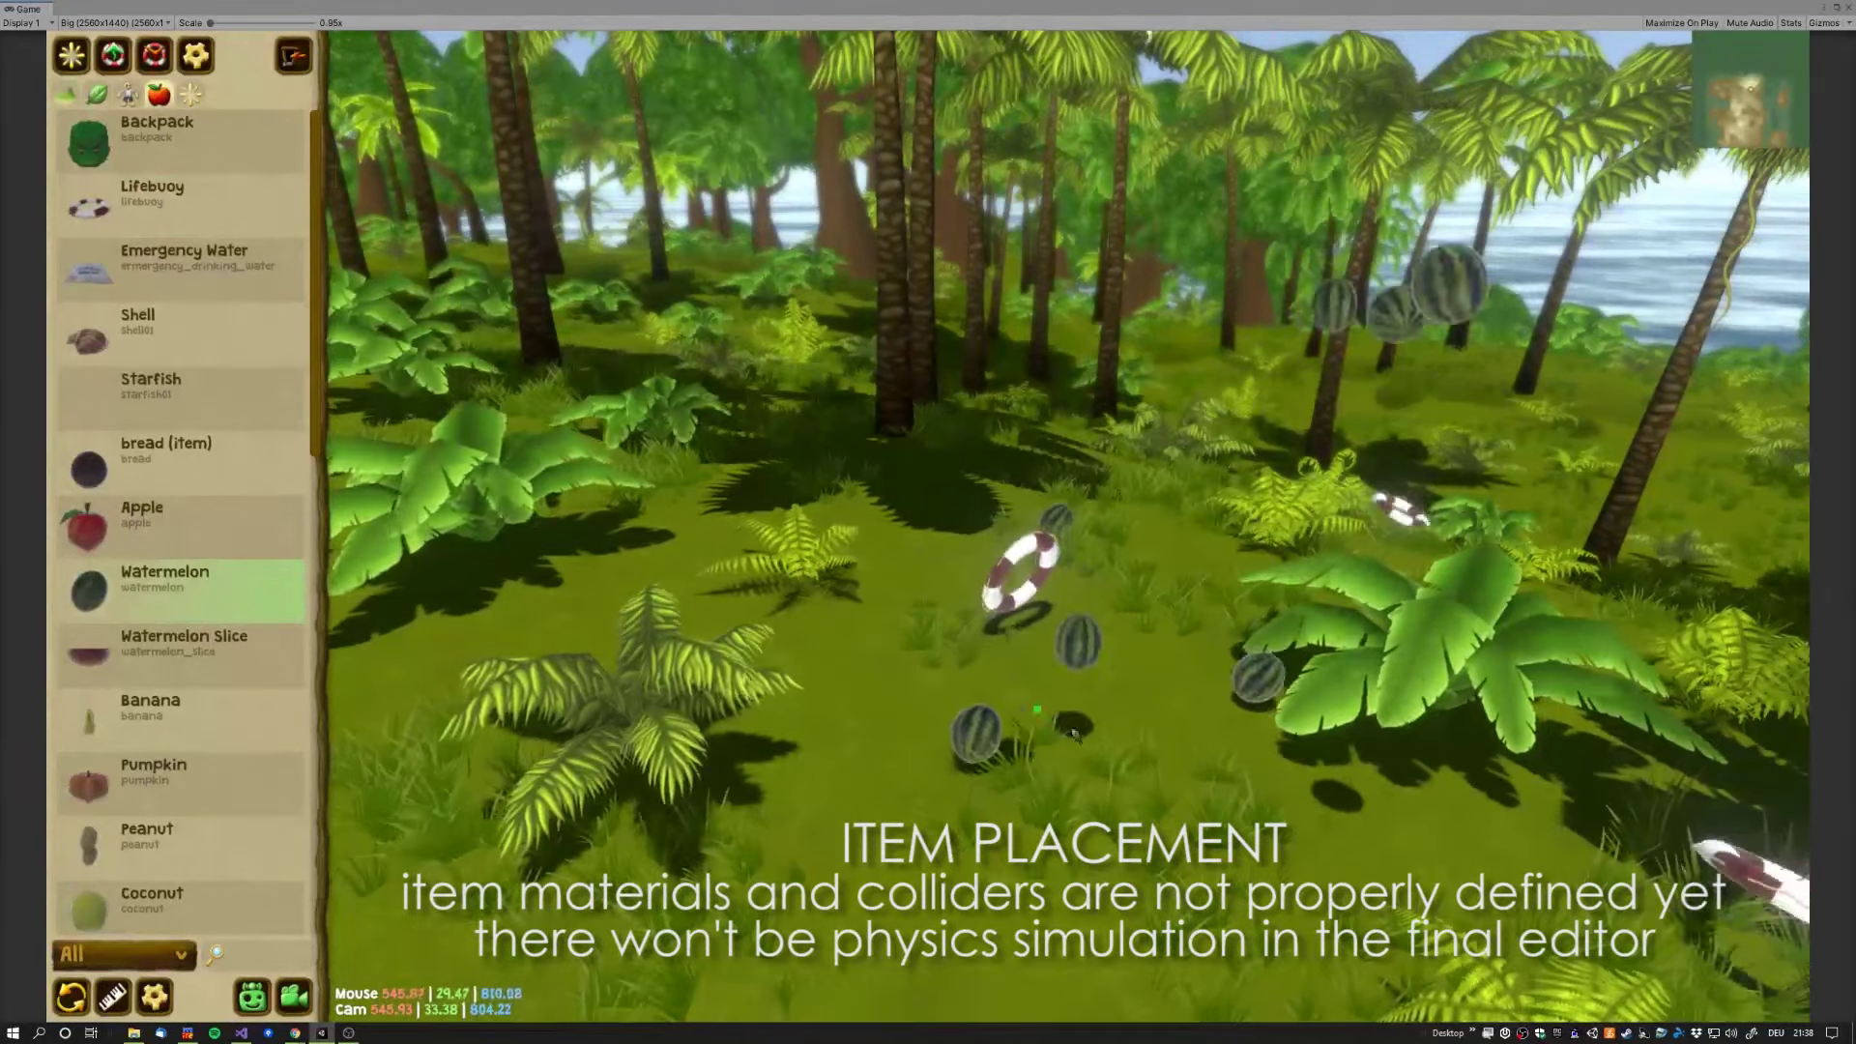
pyautogui.scroll(-5, 164, 661)
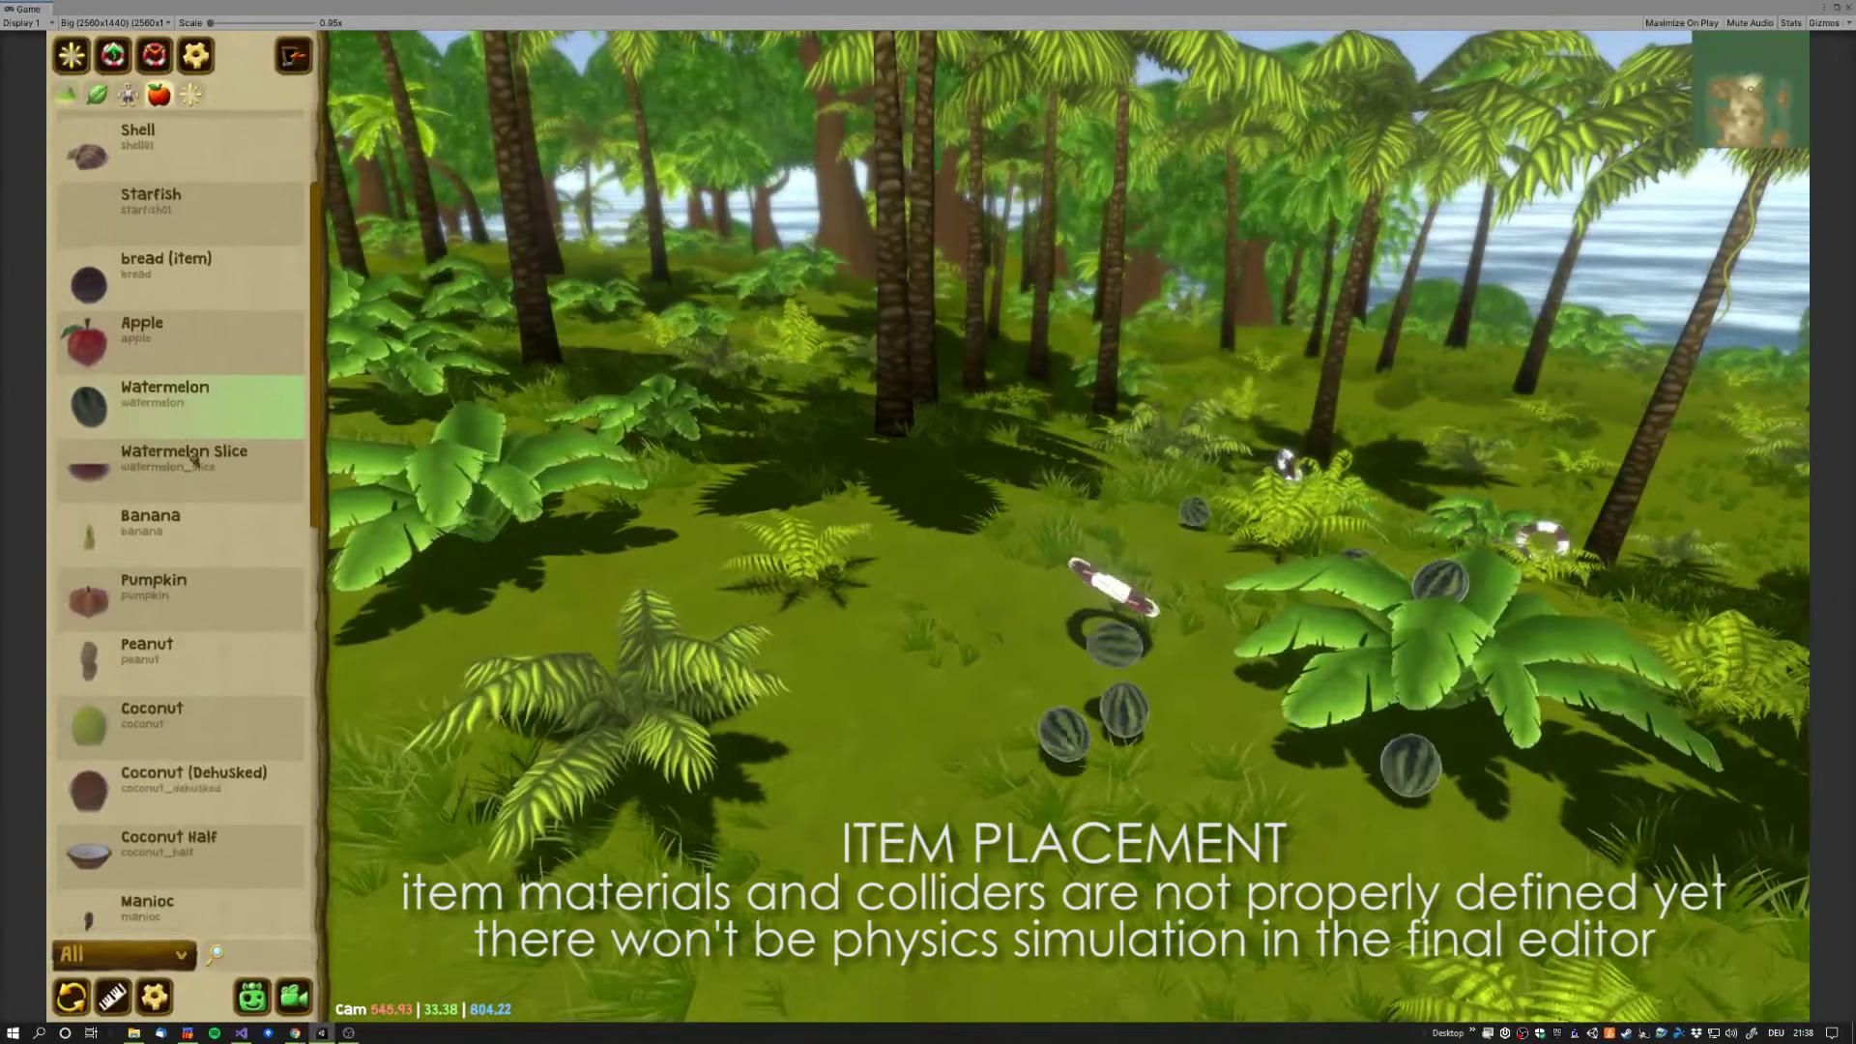
pyautogui.click(184, 406)
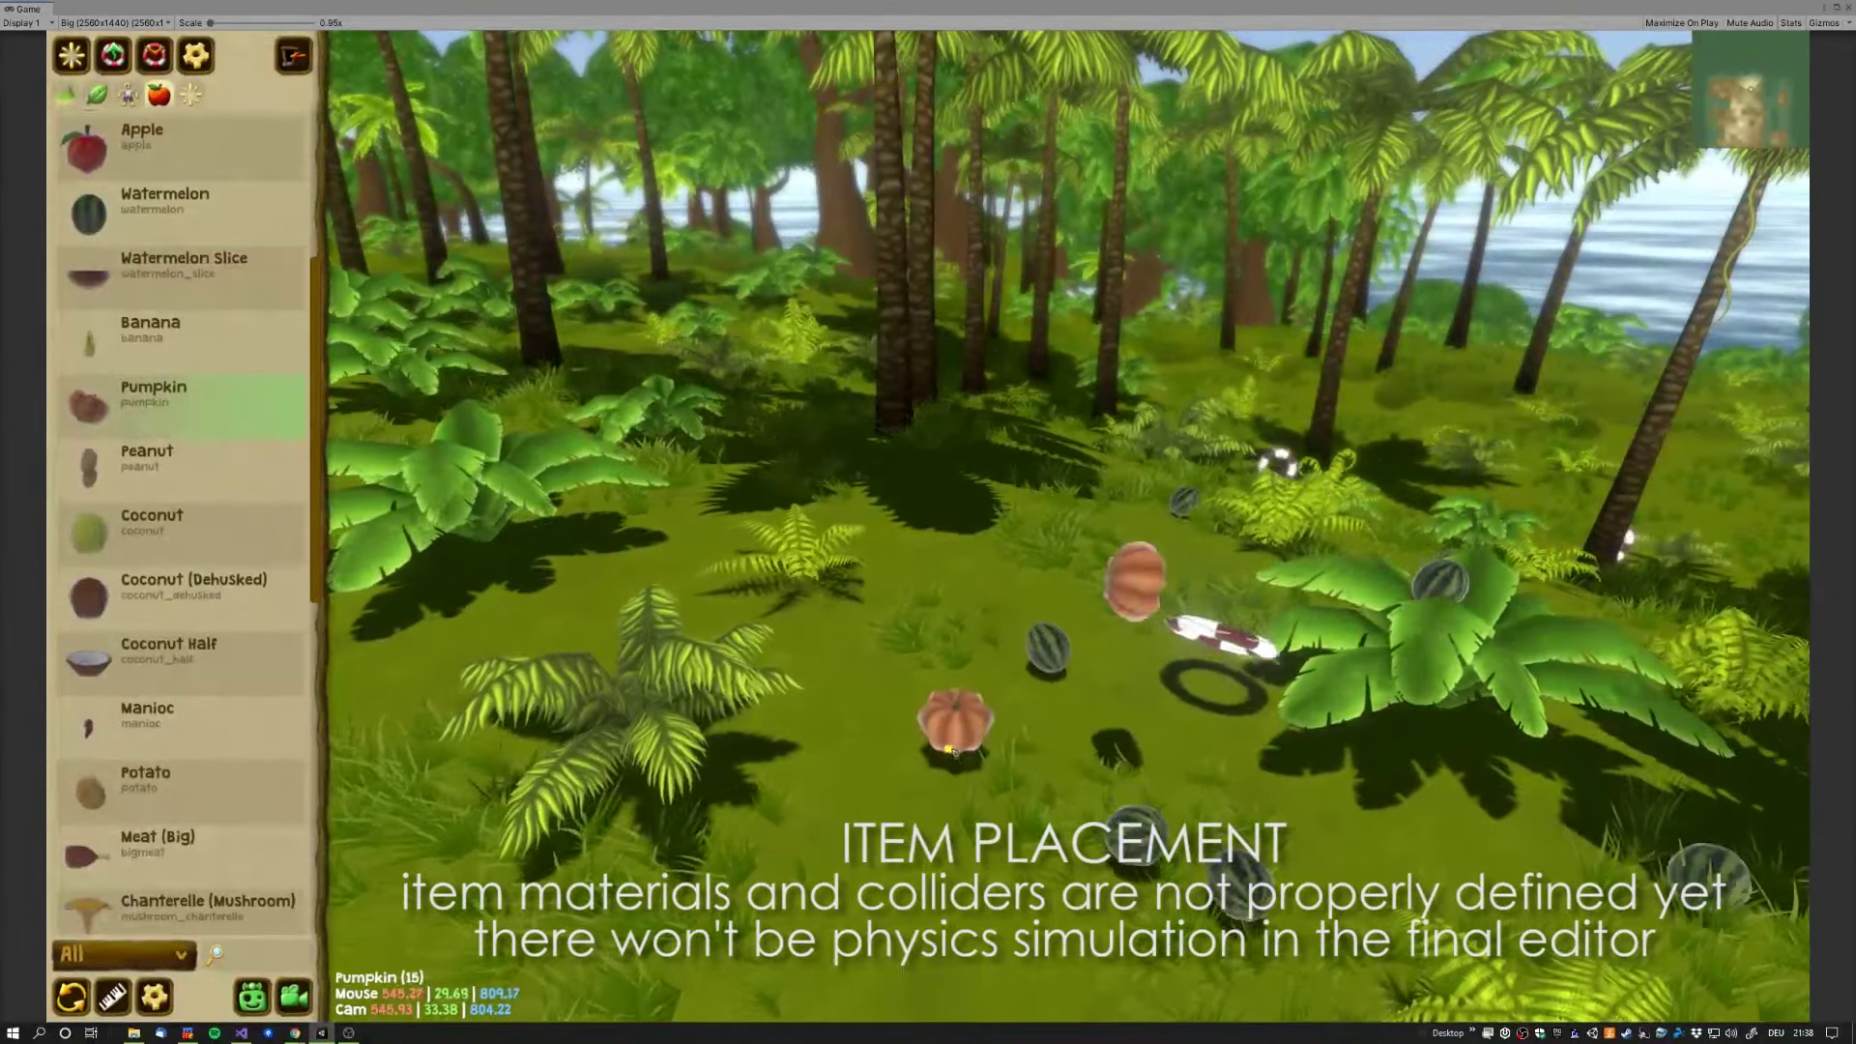
pyautogui.click(911, 745)
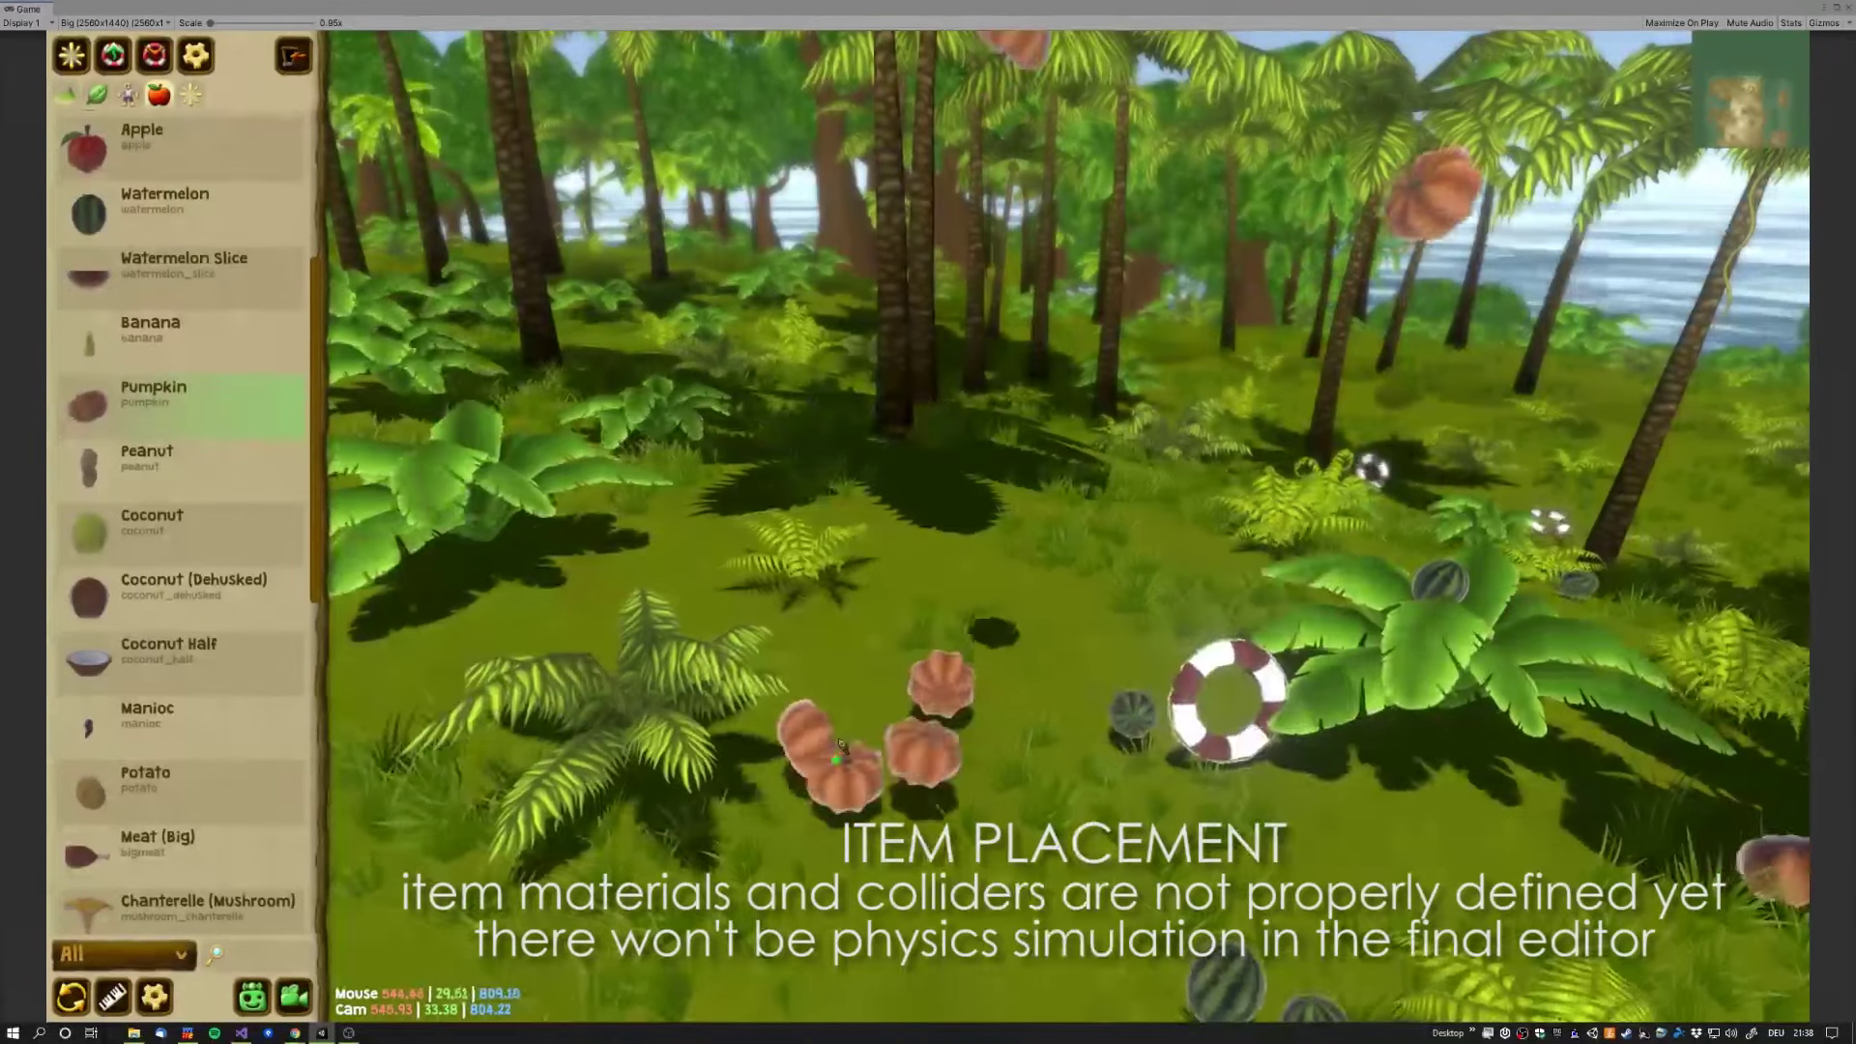
# Step: Select Potato and drop several potatoes on the ground
pyautogui.moveTo(930, 704); pyautogui.dragTo(874, 597, button='right')
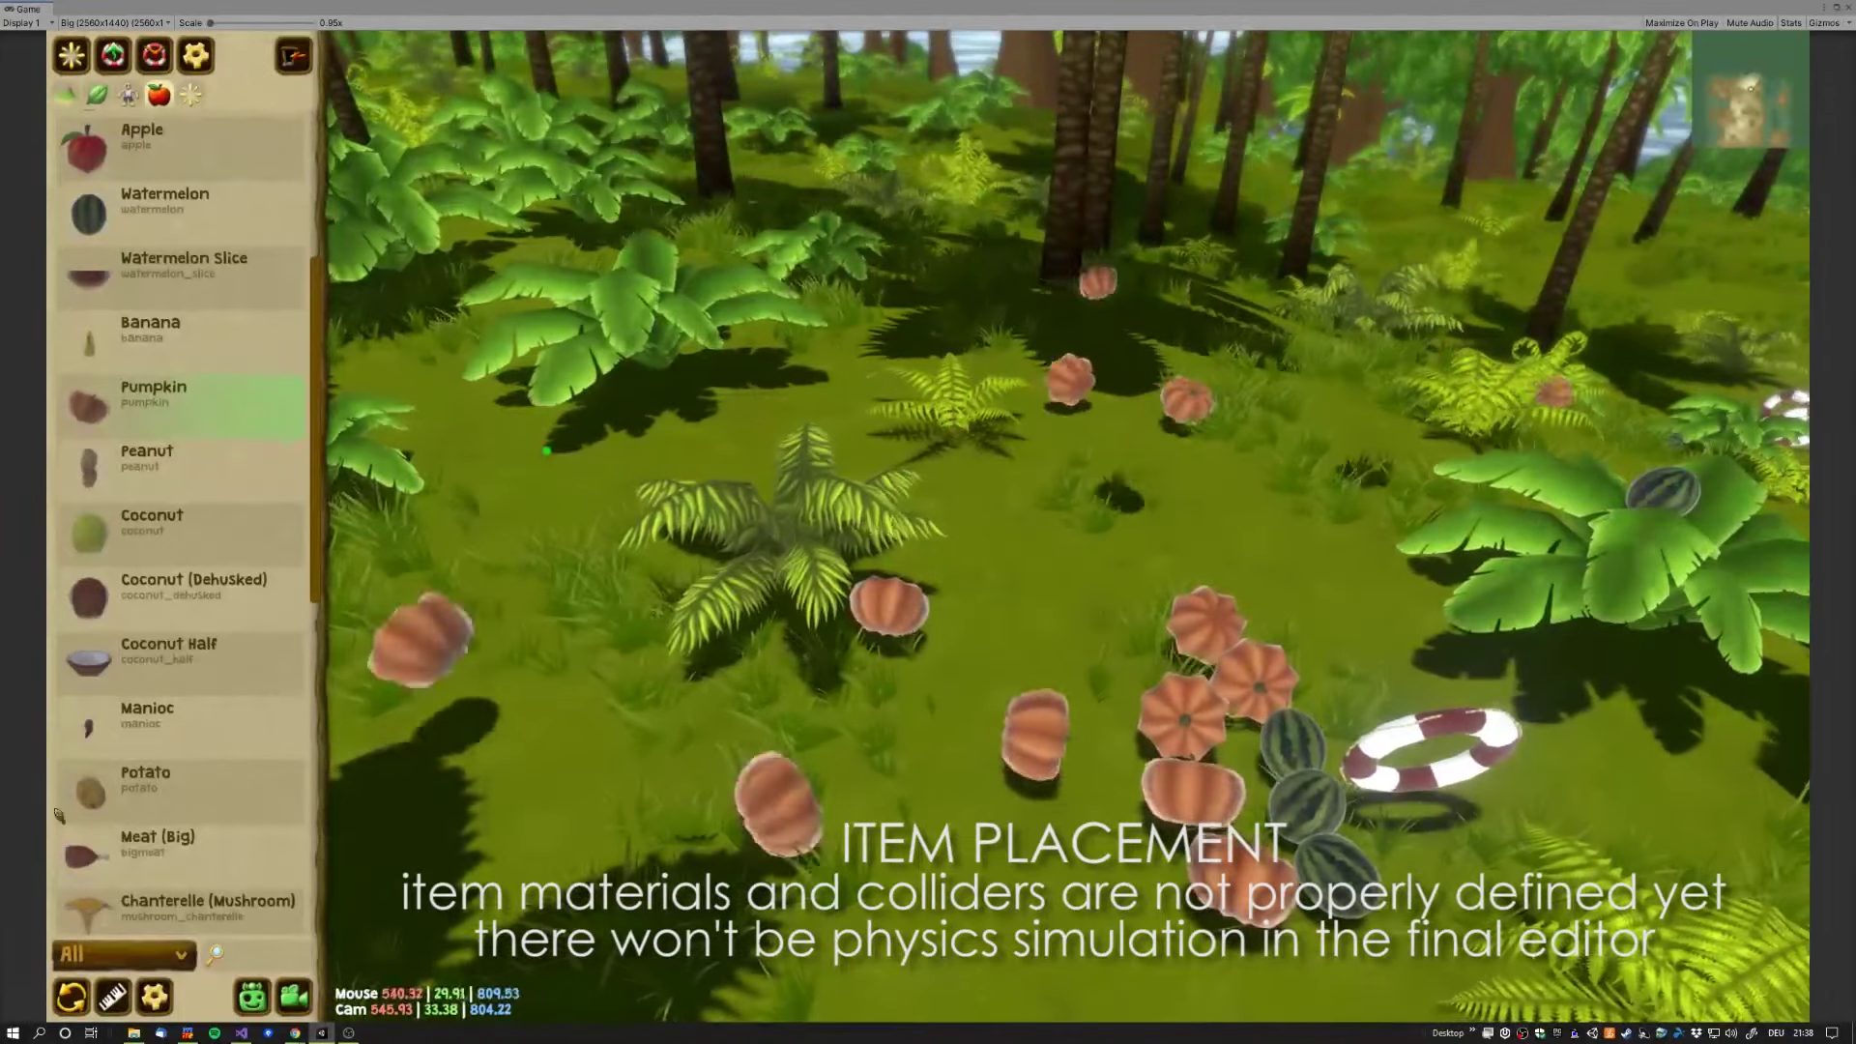
pyautogui.click(145, 778)
pyautogui.click(798, 808)
pyautogui.click(850, 812)
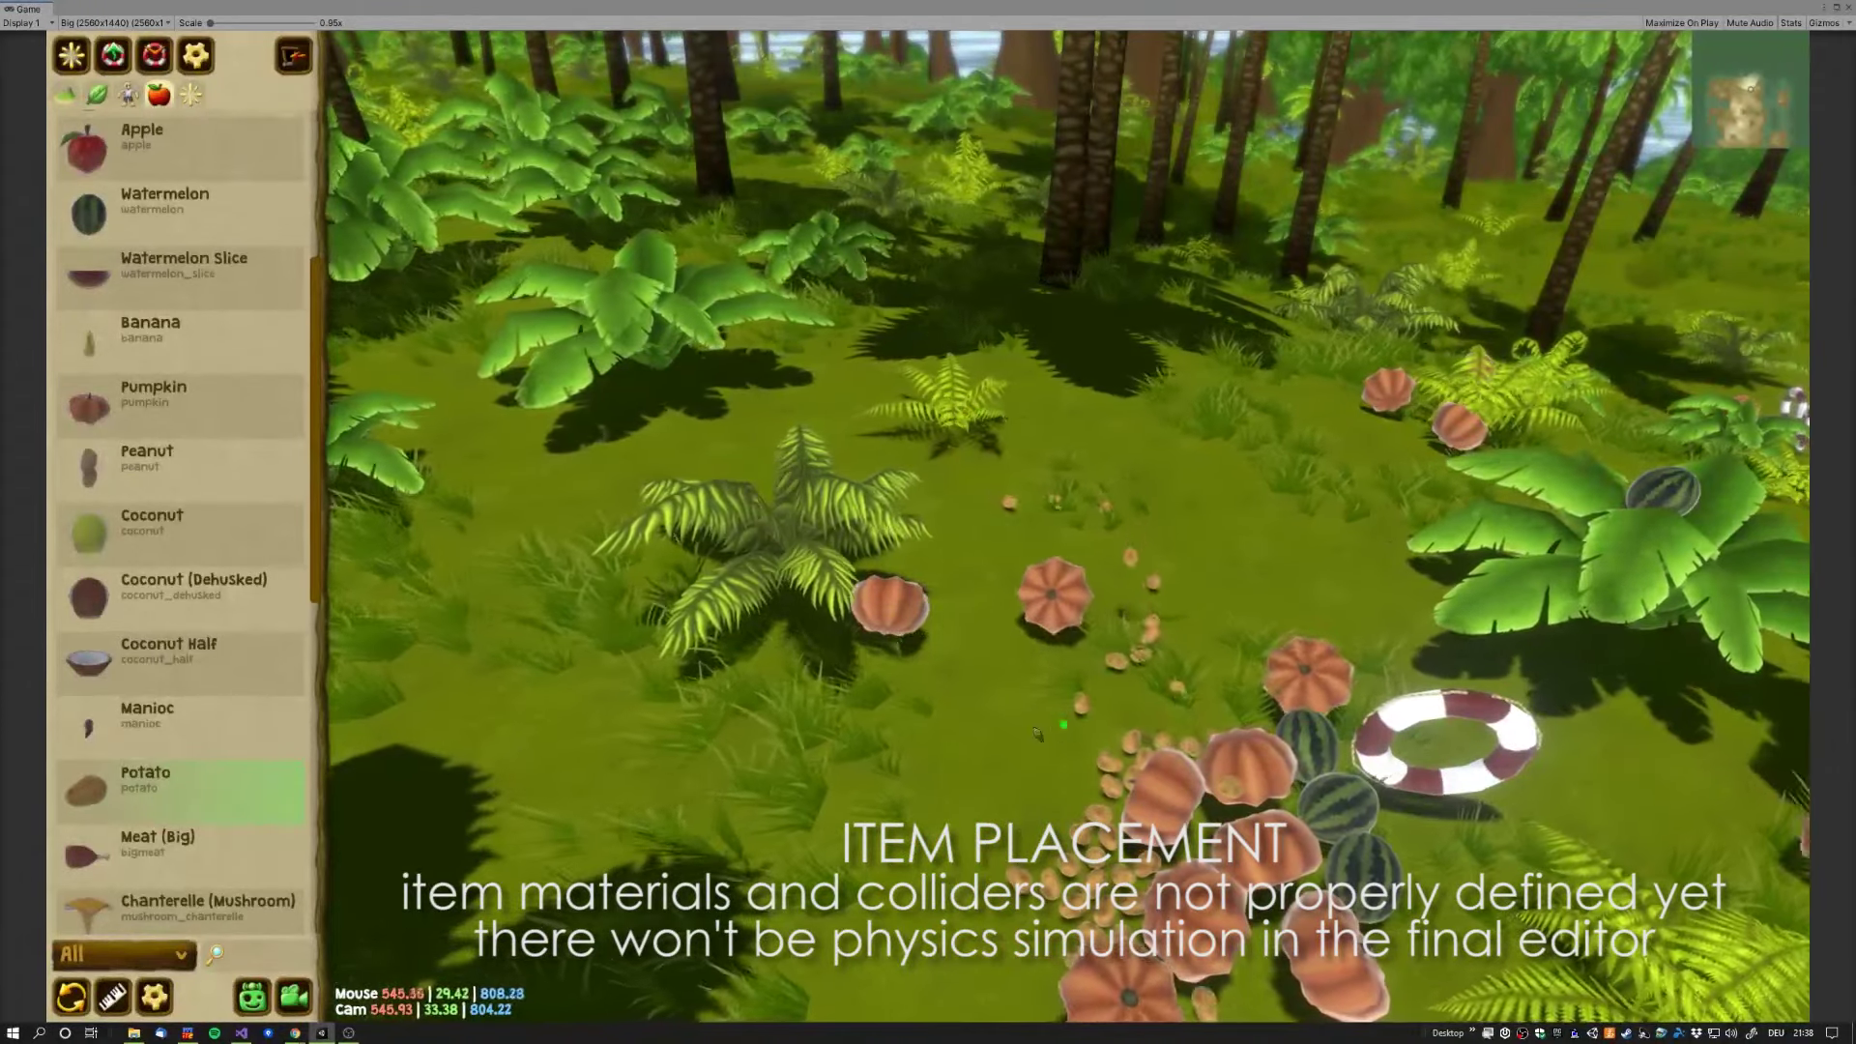
# Step: Place a log near the fern, then choose Amanita Muscaria mushrooms to scatter
pyautogui.scroll(-1, 118, 537)
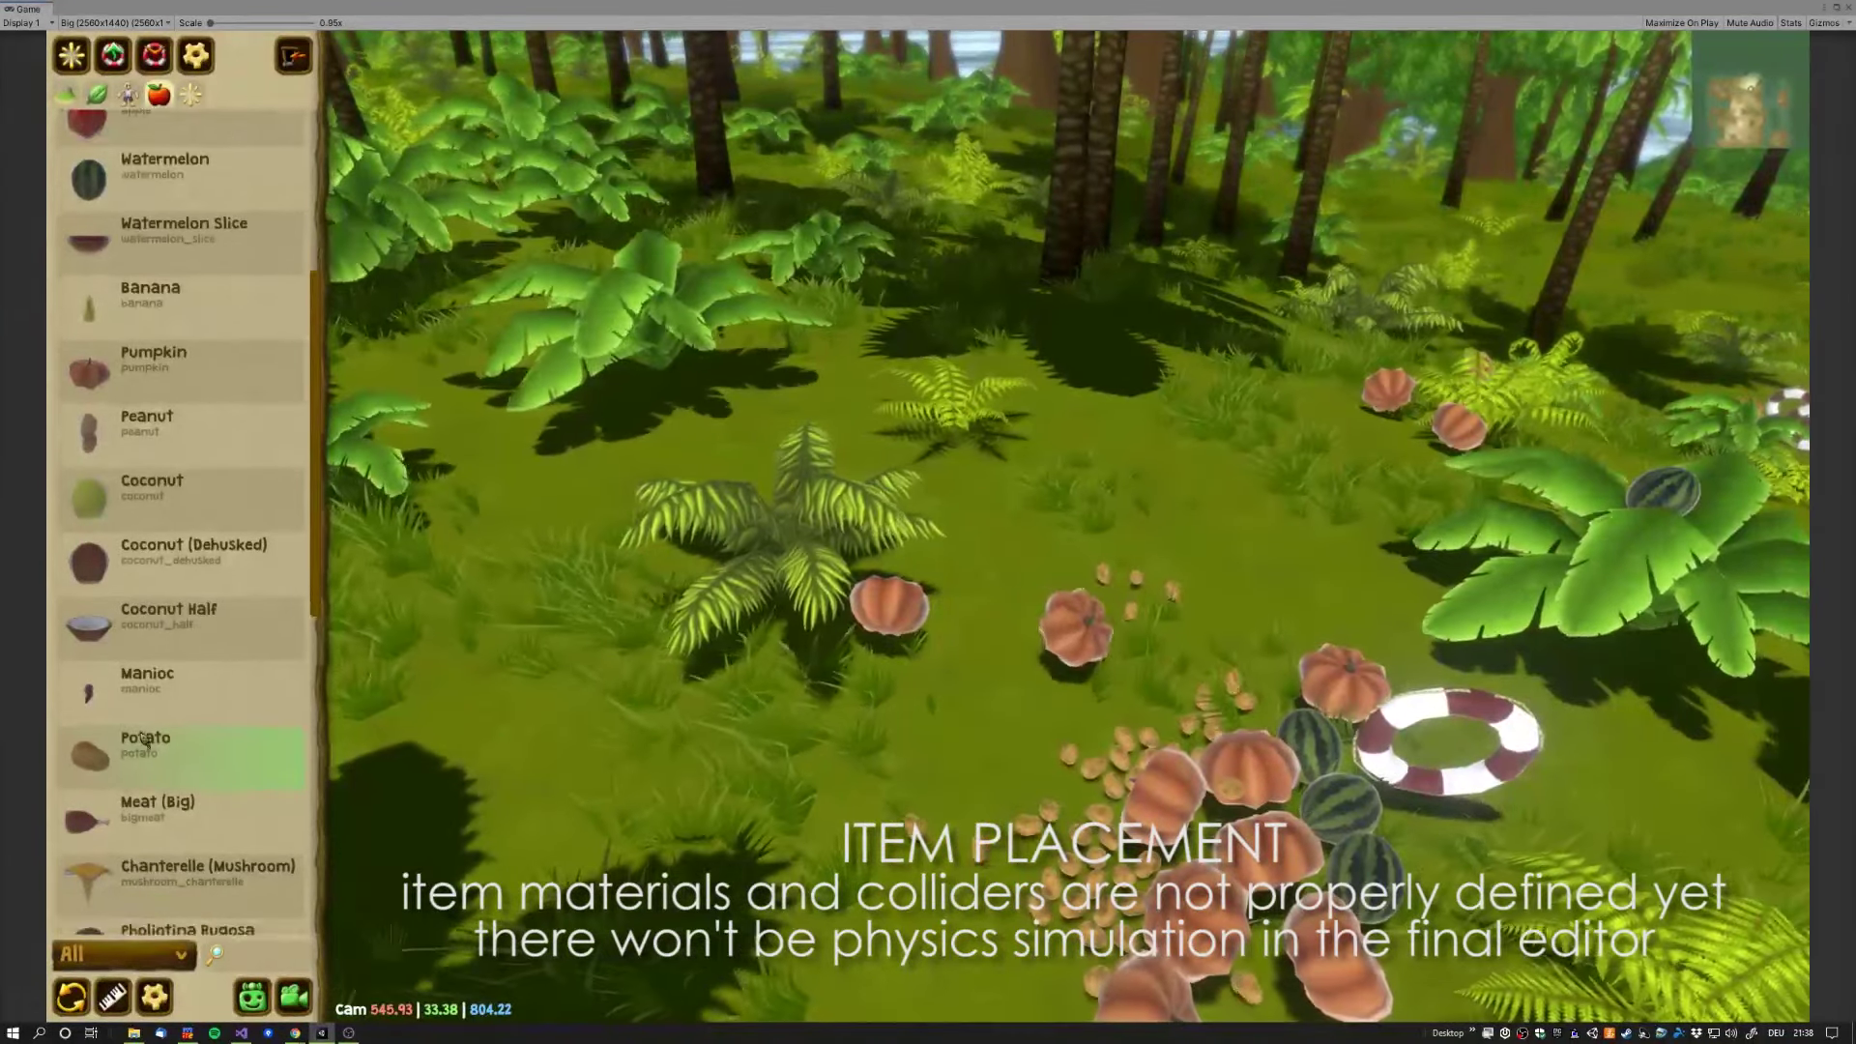
pyautogui.scroll(-5, 118, 536)
pyautogui.scroll(-5, 118, 536)
pyautogui.scroll(-2, 118, 536)
pyautogui.click(118, 537)
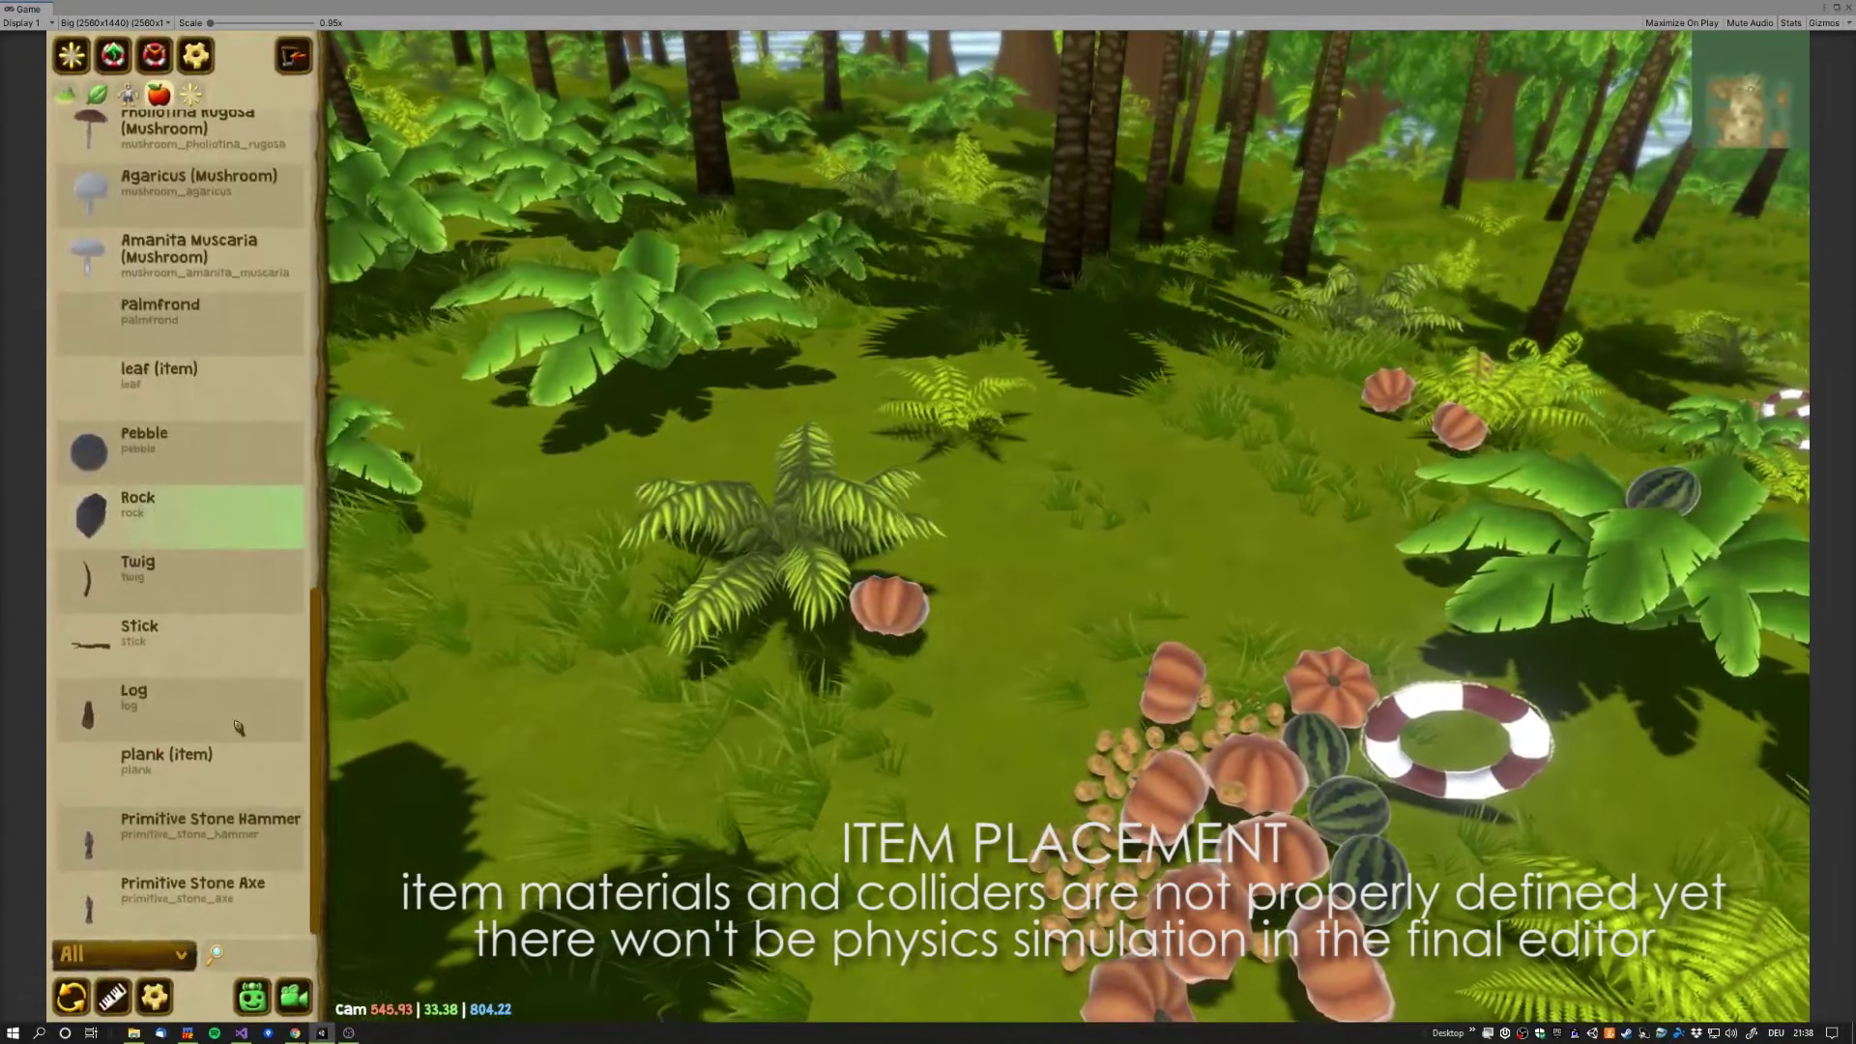
pyautogui.click(183, 706)
pyautogui.click(976, 667)
pyautogui.click(183, 836)
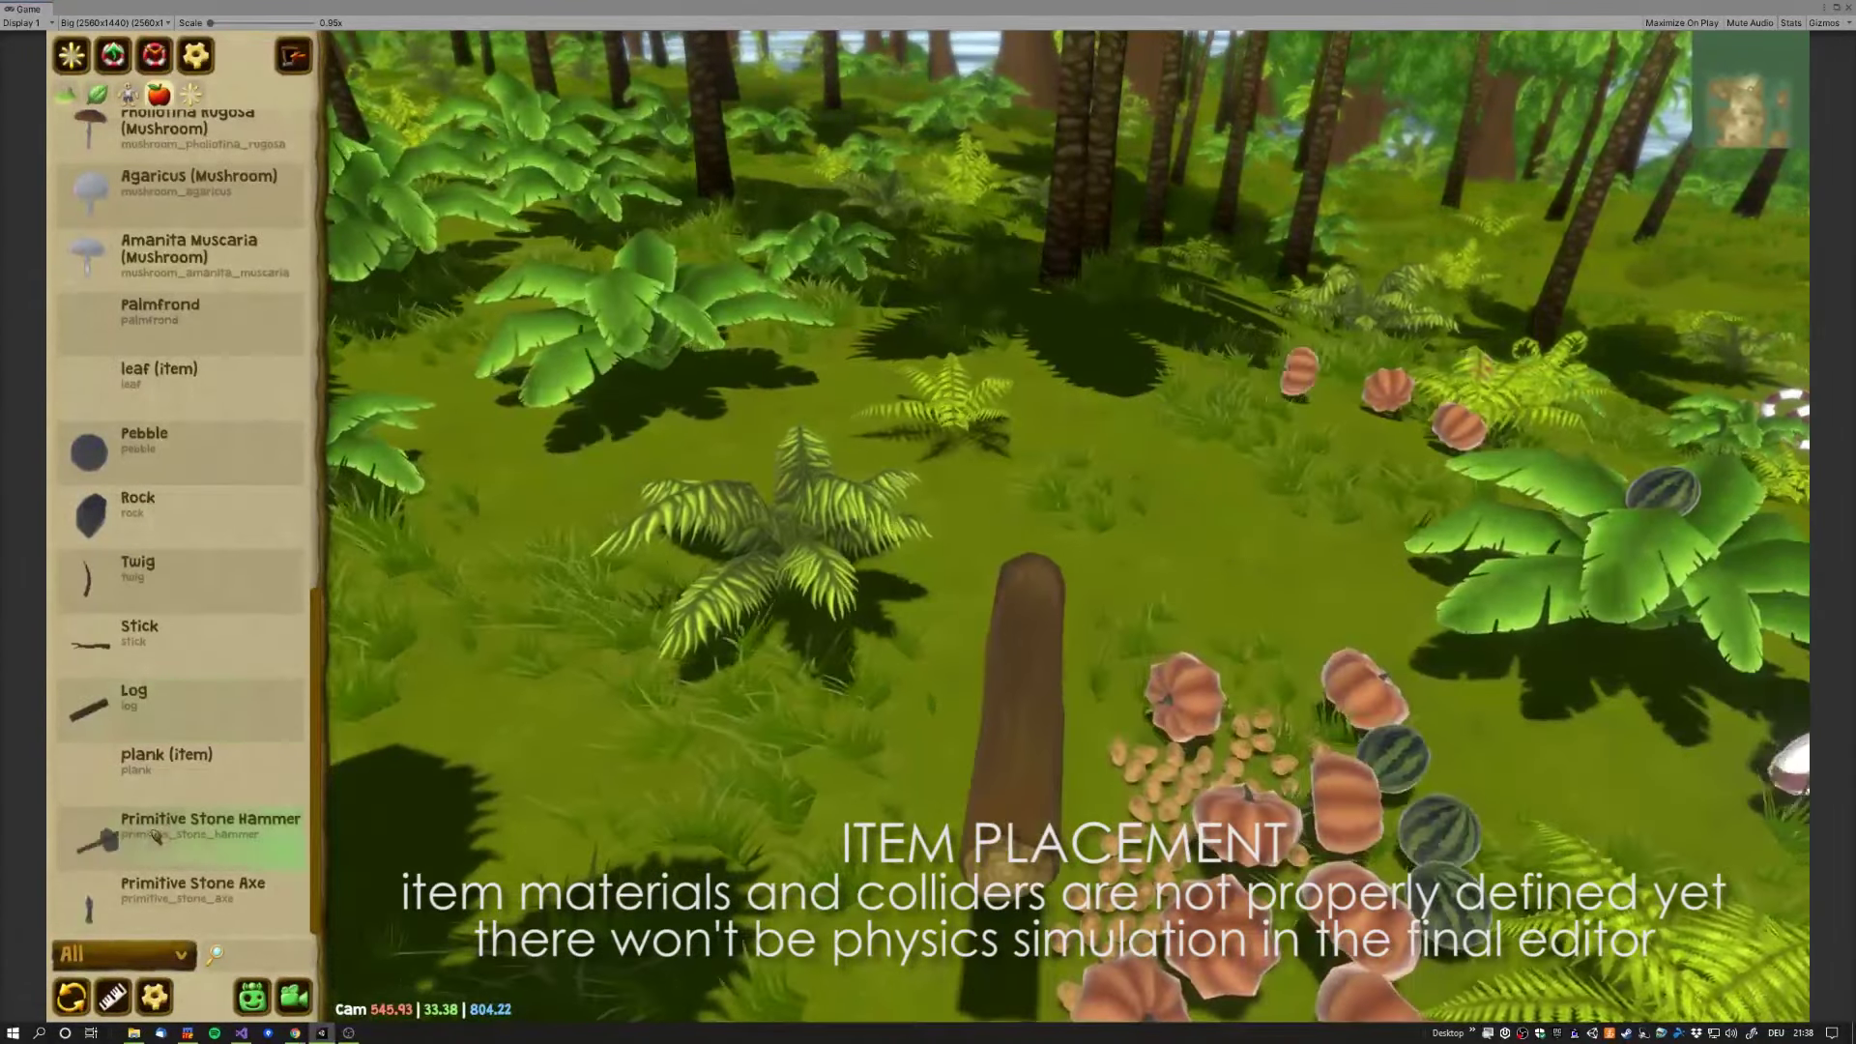
pyautogui.click(132, 278)
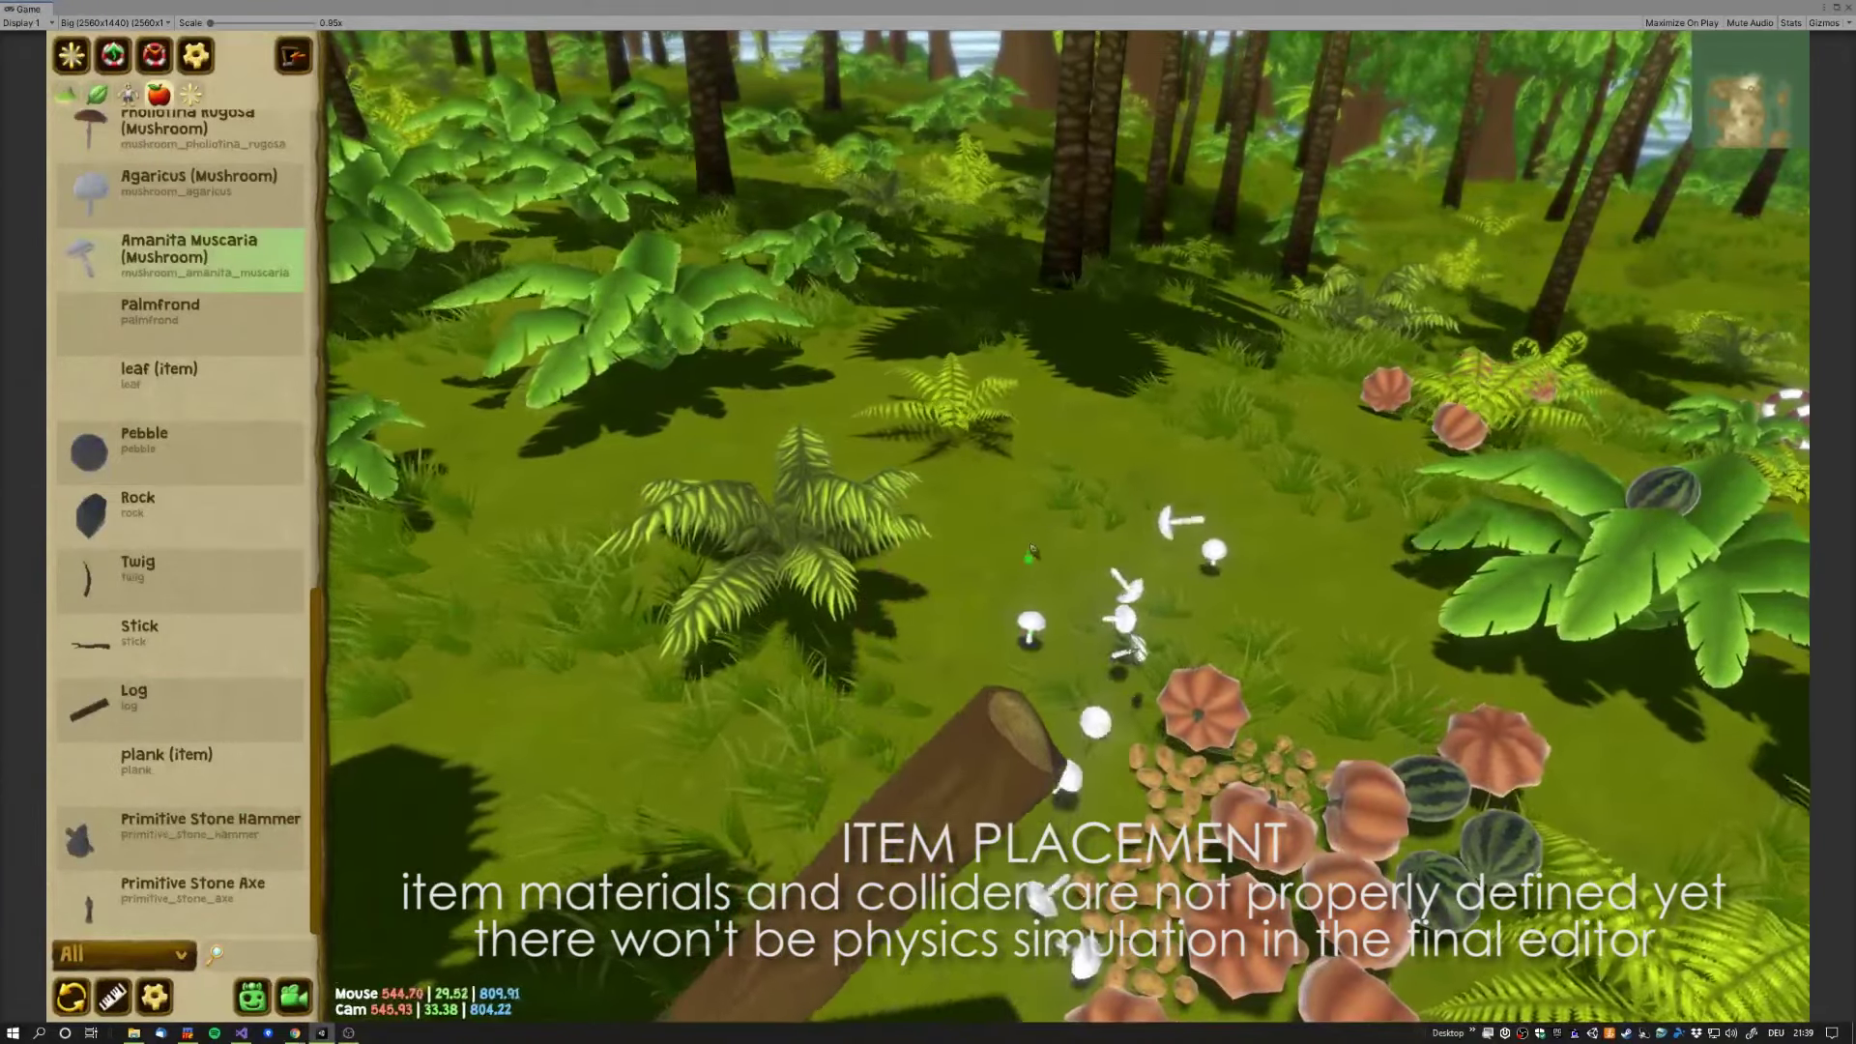
pyautogui.scroll(-10, 1014, 437)
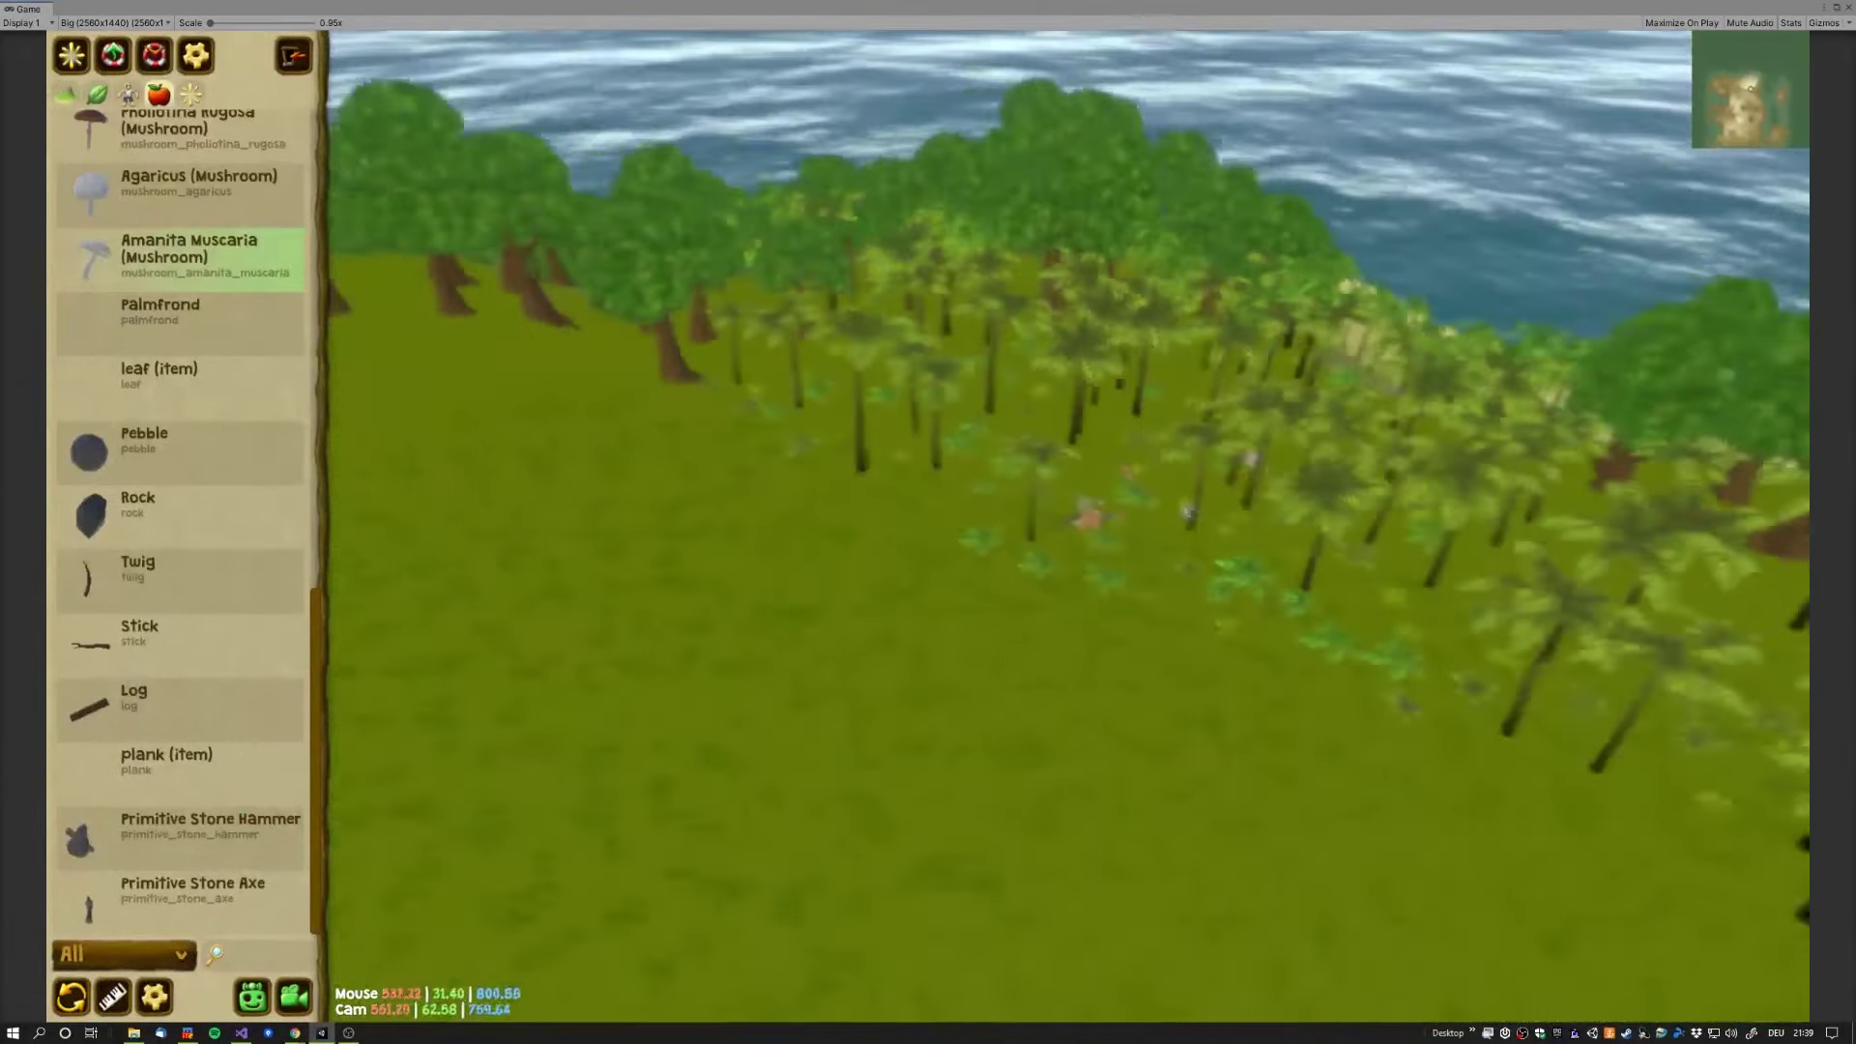
# Step: Jump the camera to the shaded jungle clearing of ferns and palm trunks via the minimap
pyautogui.scroll(-3, 1014, 437)
pyautogui.scroll(-3, 1014, 437)
pyautogui.scroll(-3, 1014, 437)
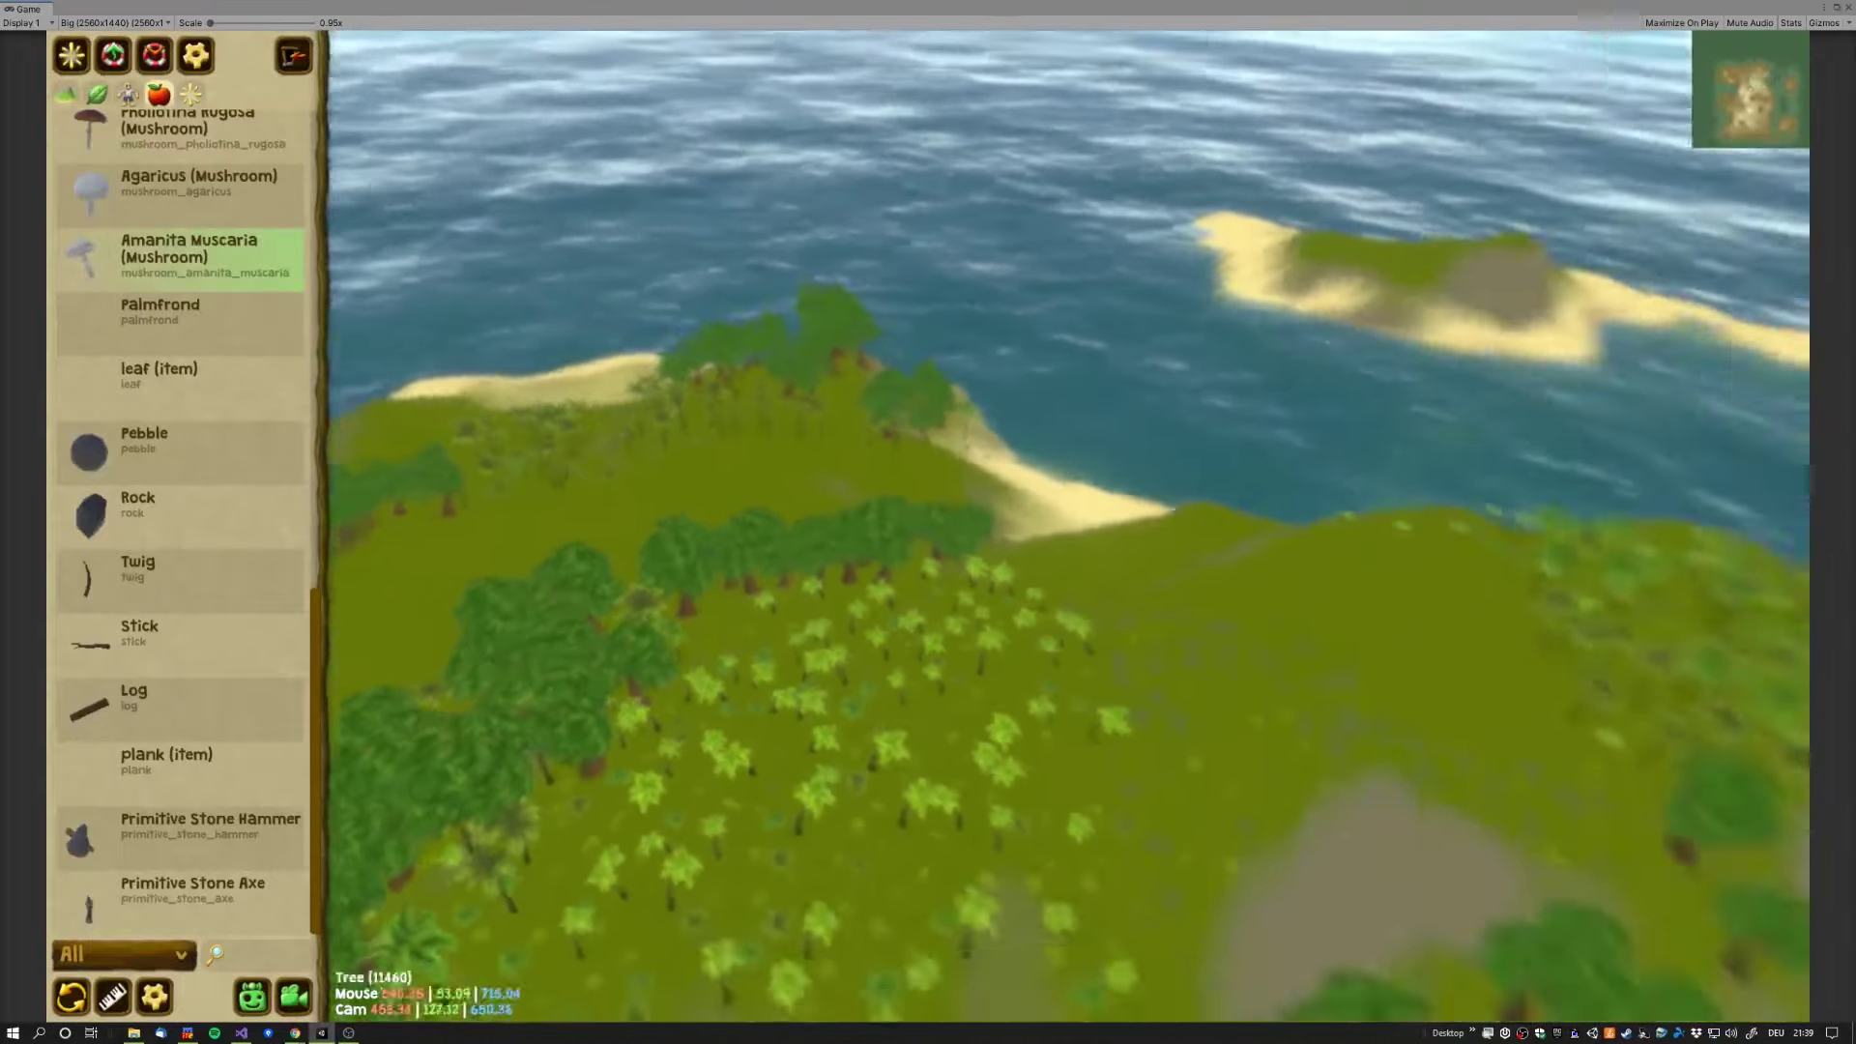
pyautogui.scroll(-3, 1014, 437)
pyautogui.scroll(5, 1014, 437)
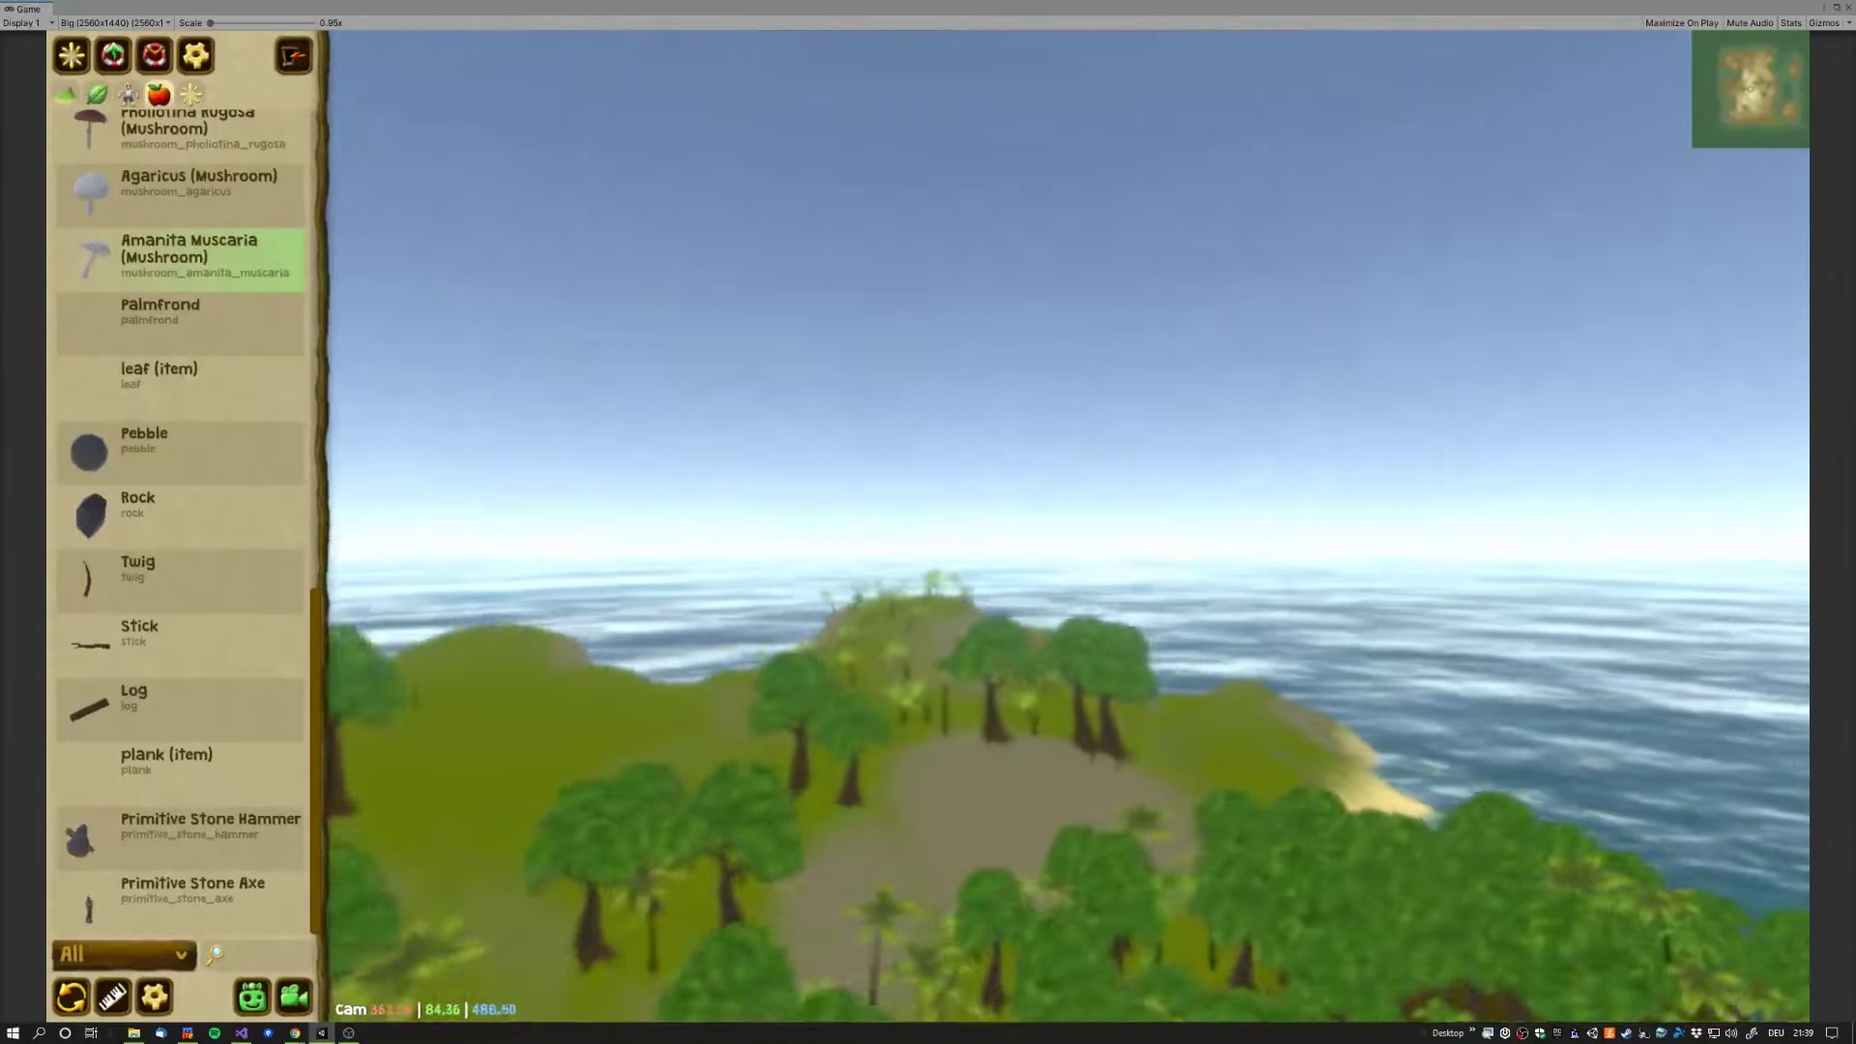
pyautogui.scroll(3, 1014, 437)
pyautogui.scroll(3, 1014, 437)
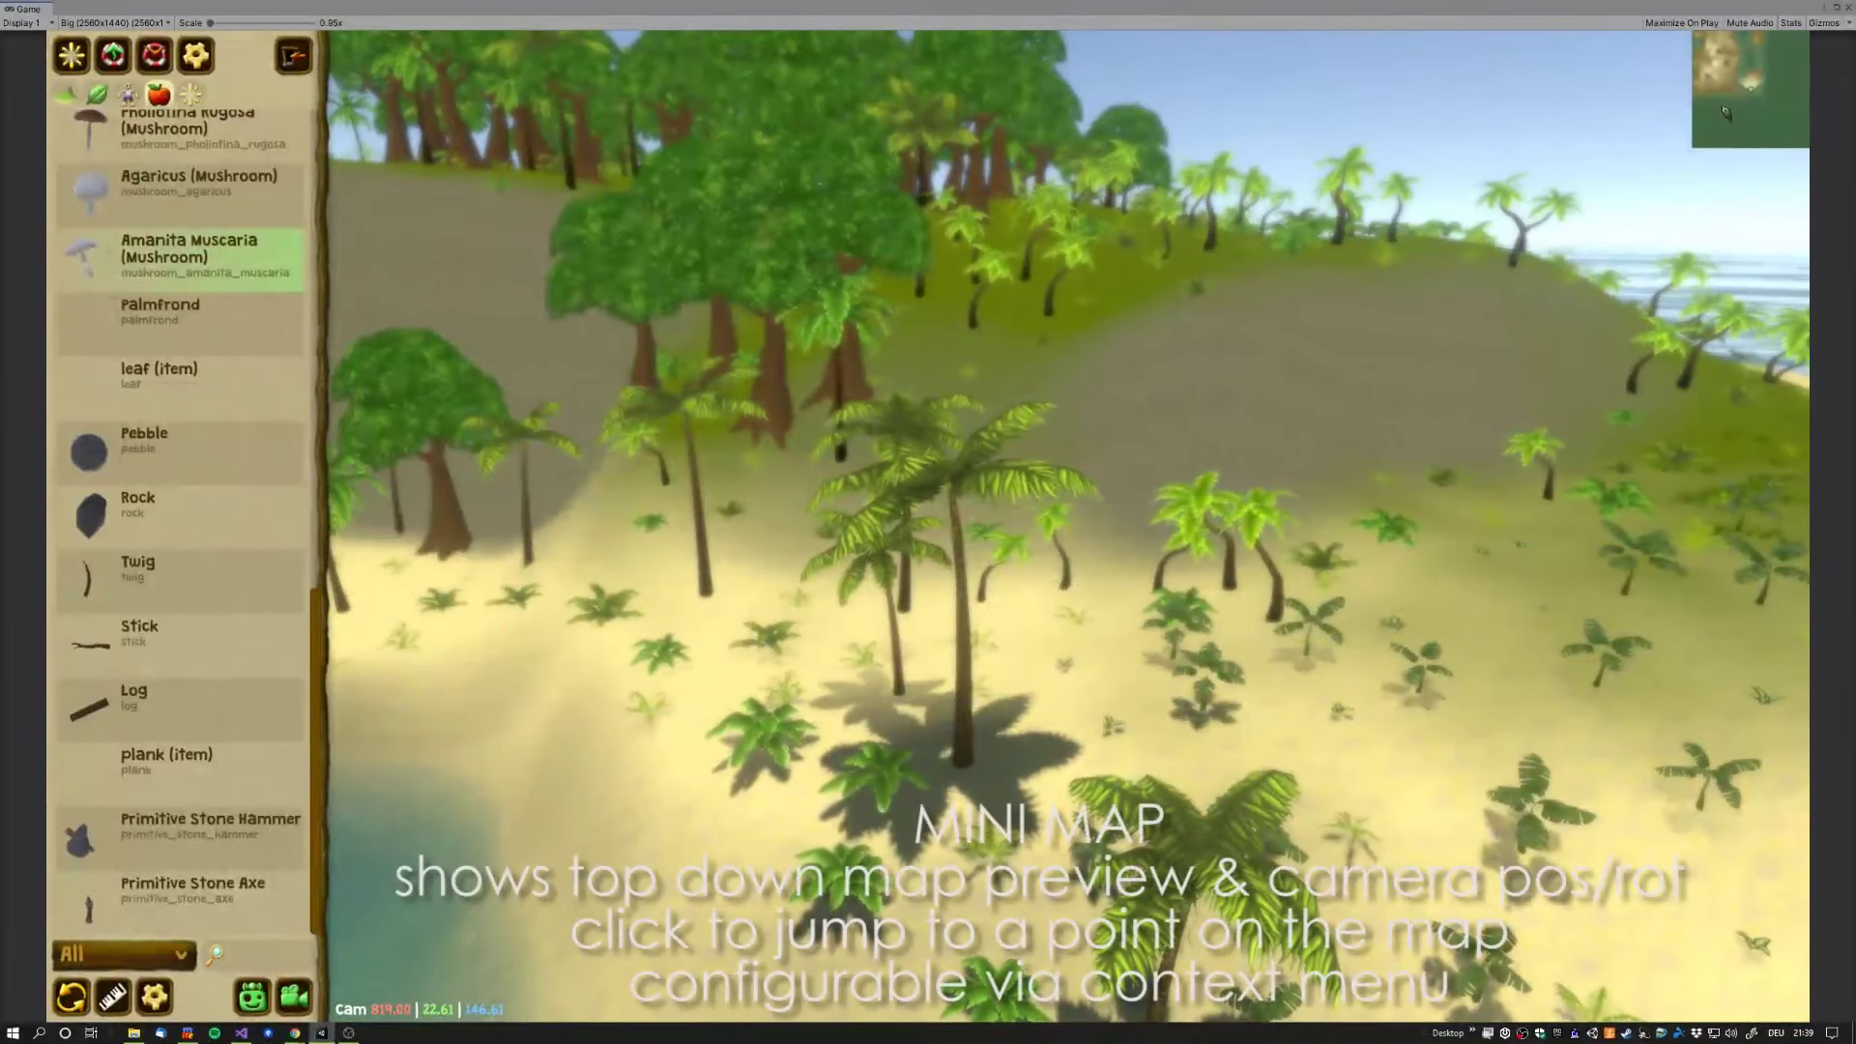
pyautogui.click(1727, 112)
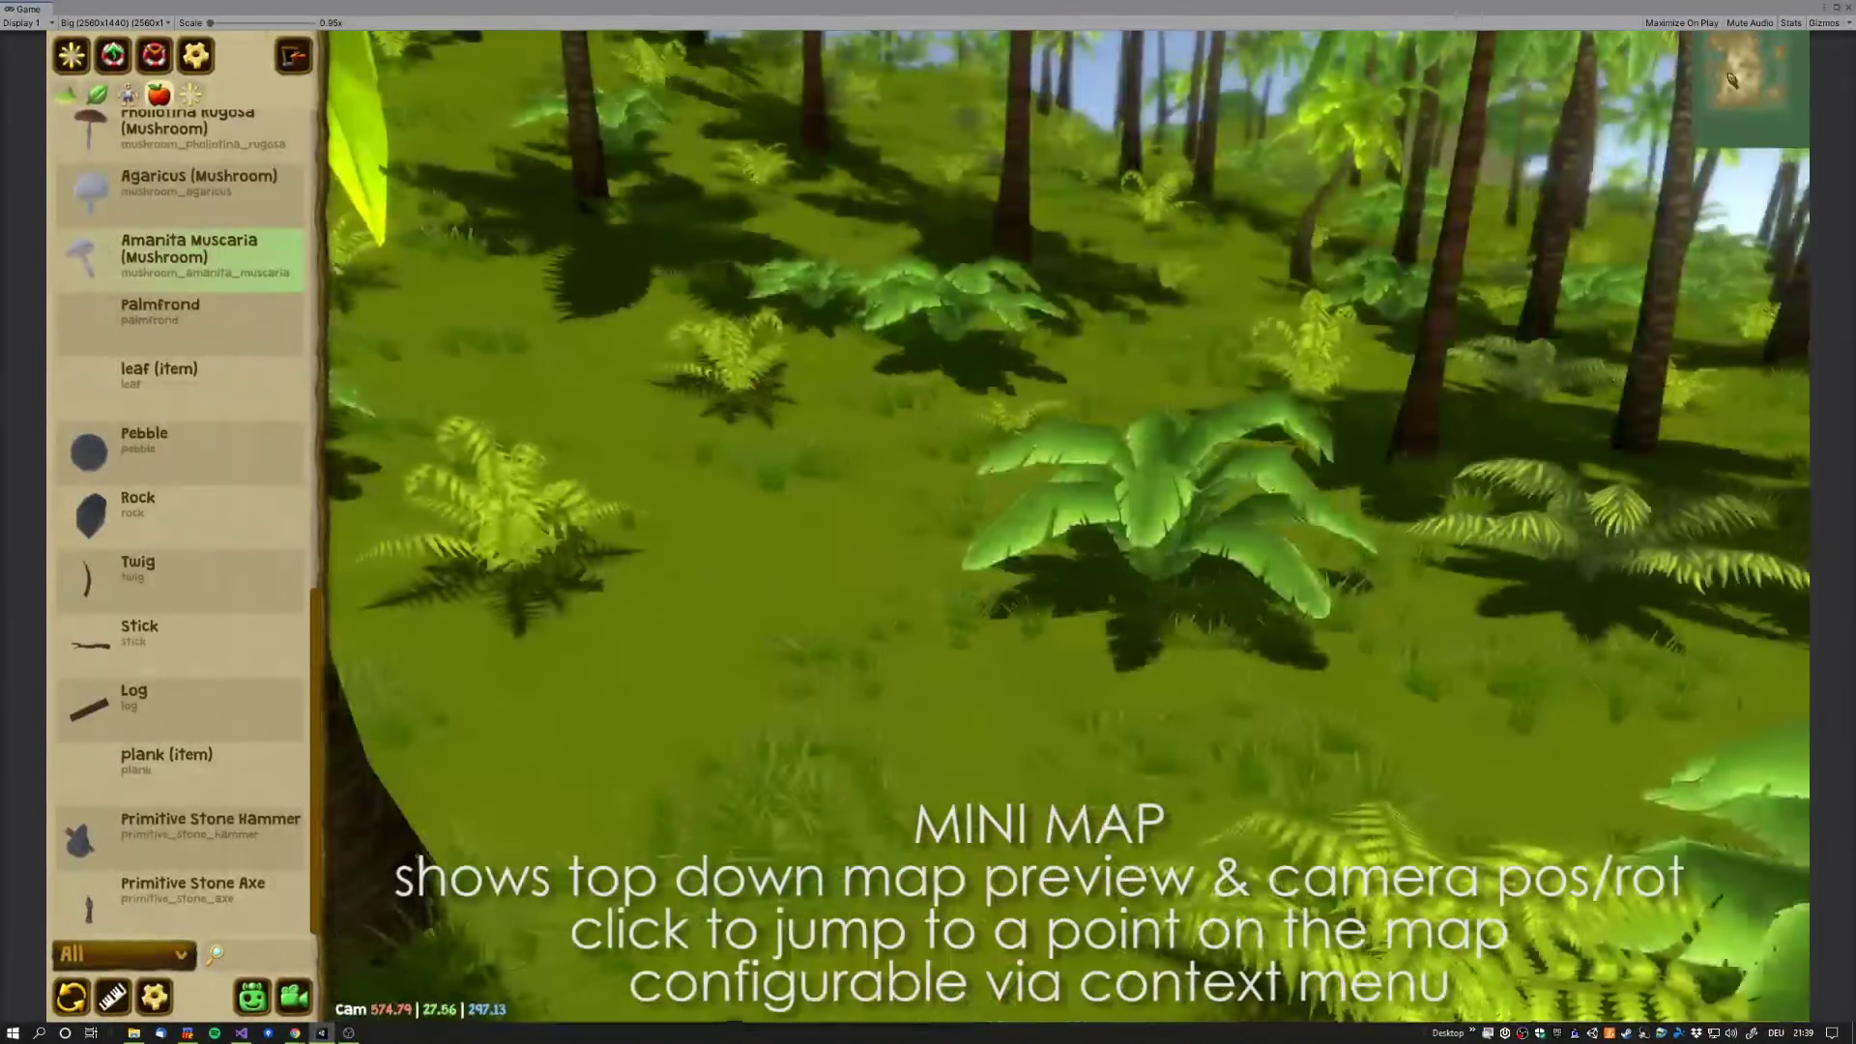
# Step: Jump between several island spots via the minimap, then set the minimap size to big
pyautogui.click(1740, 72)
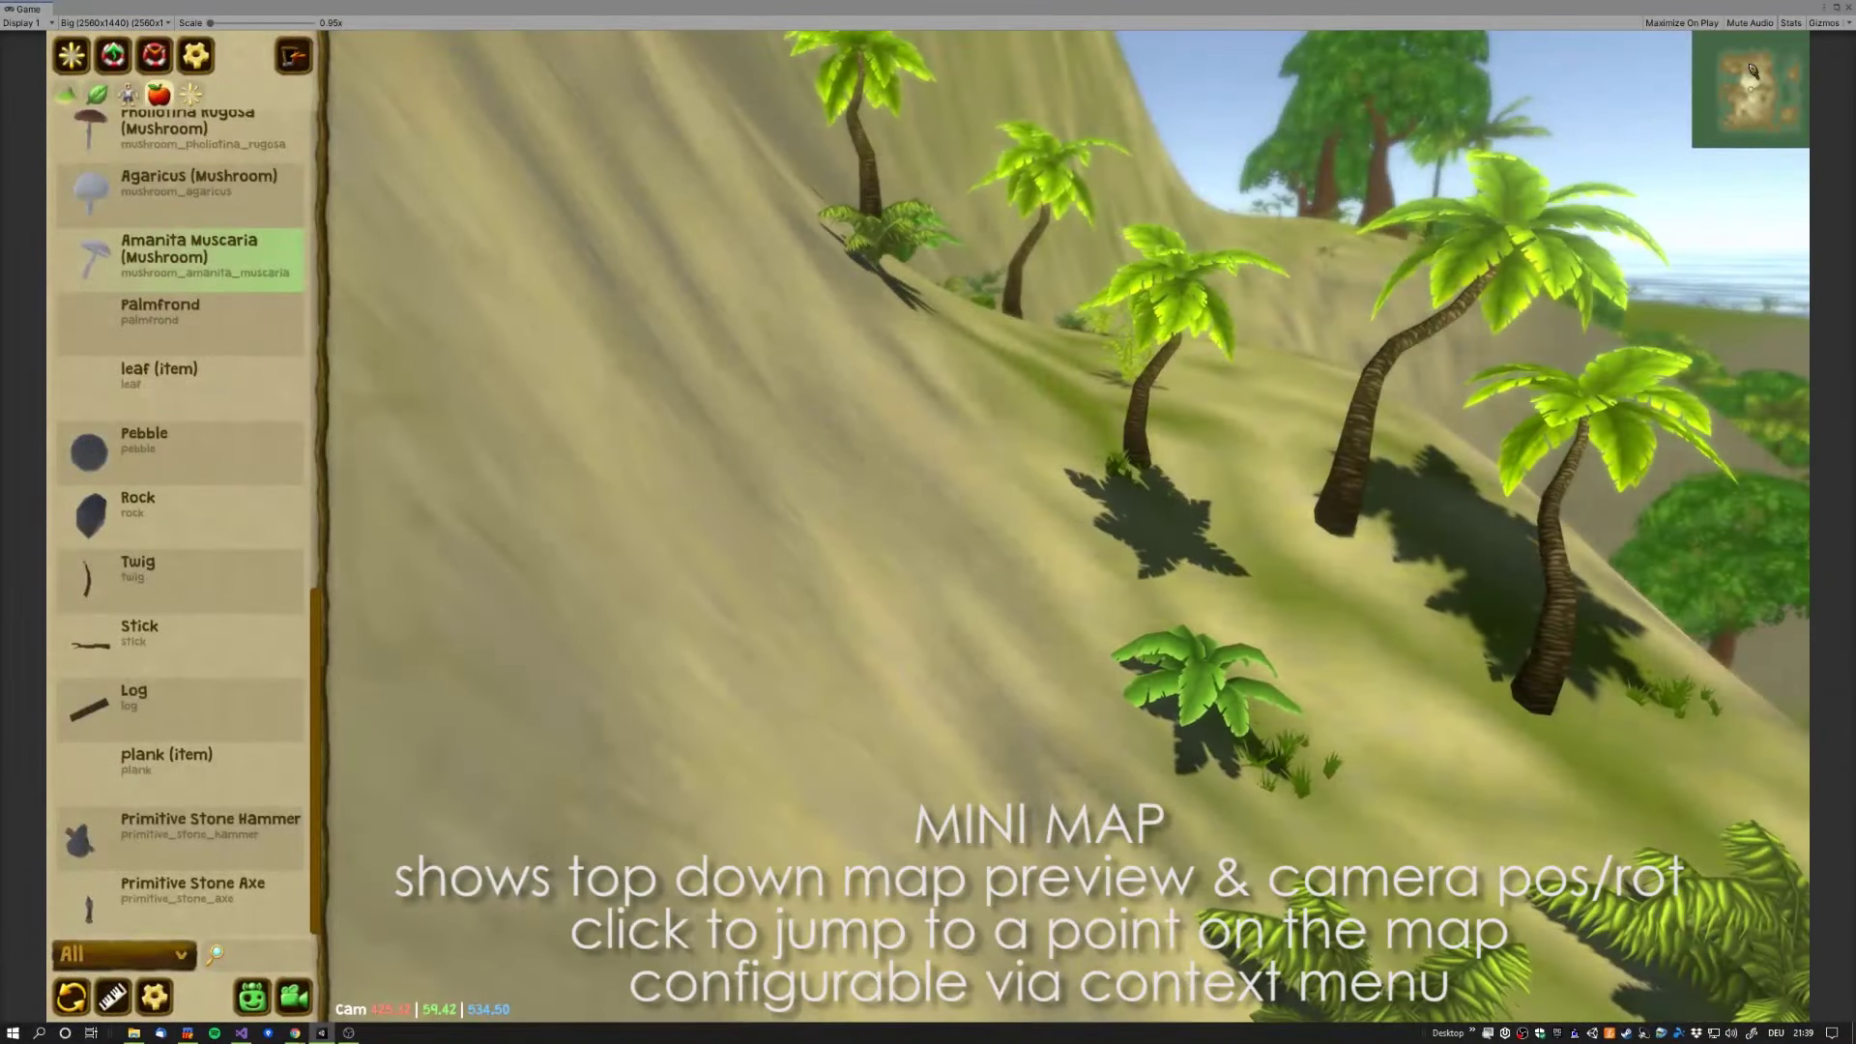
pyautogui.click(1752, 69)
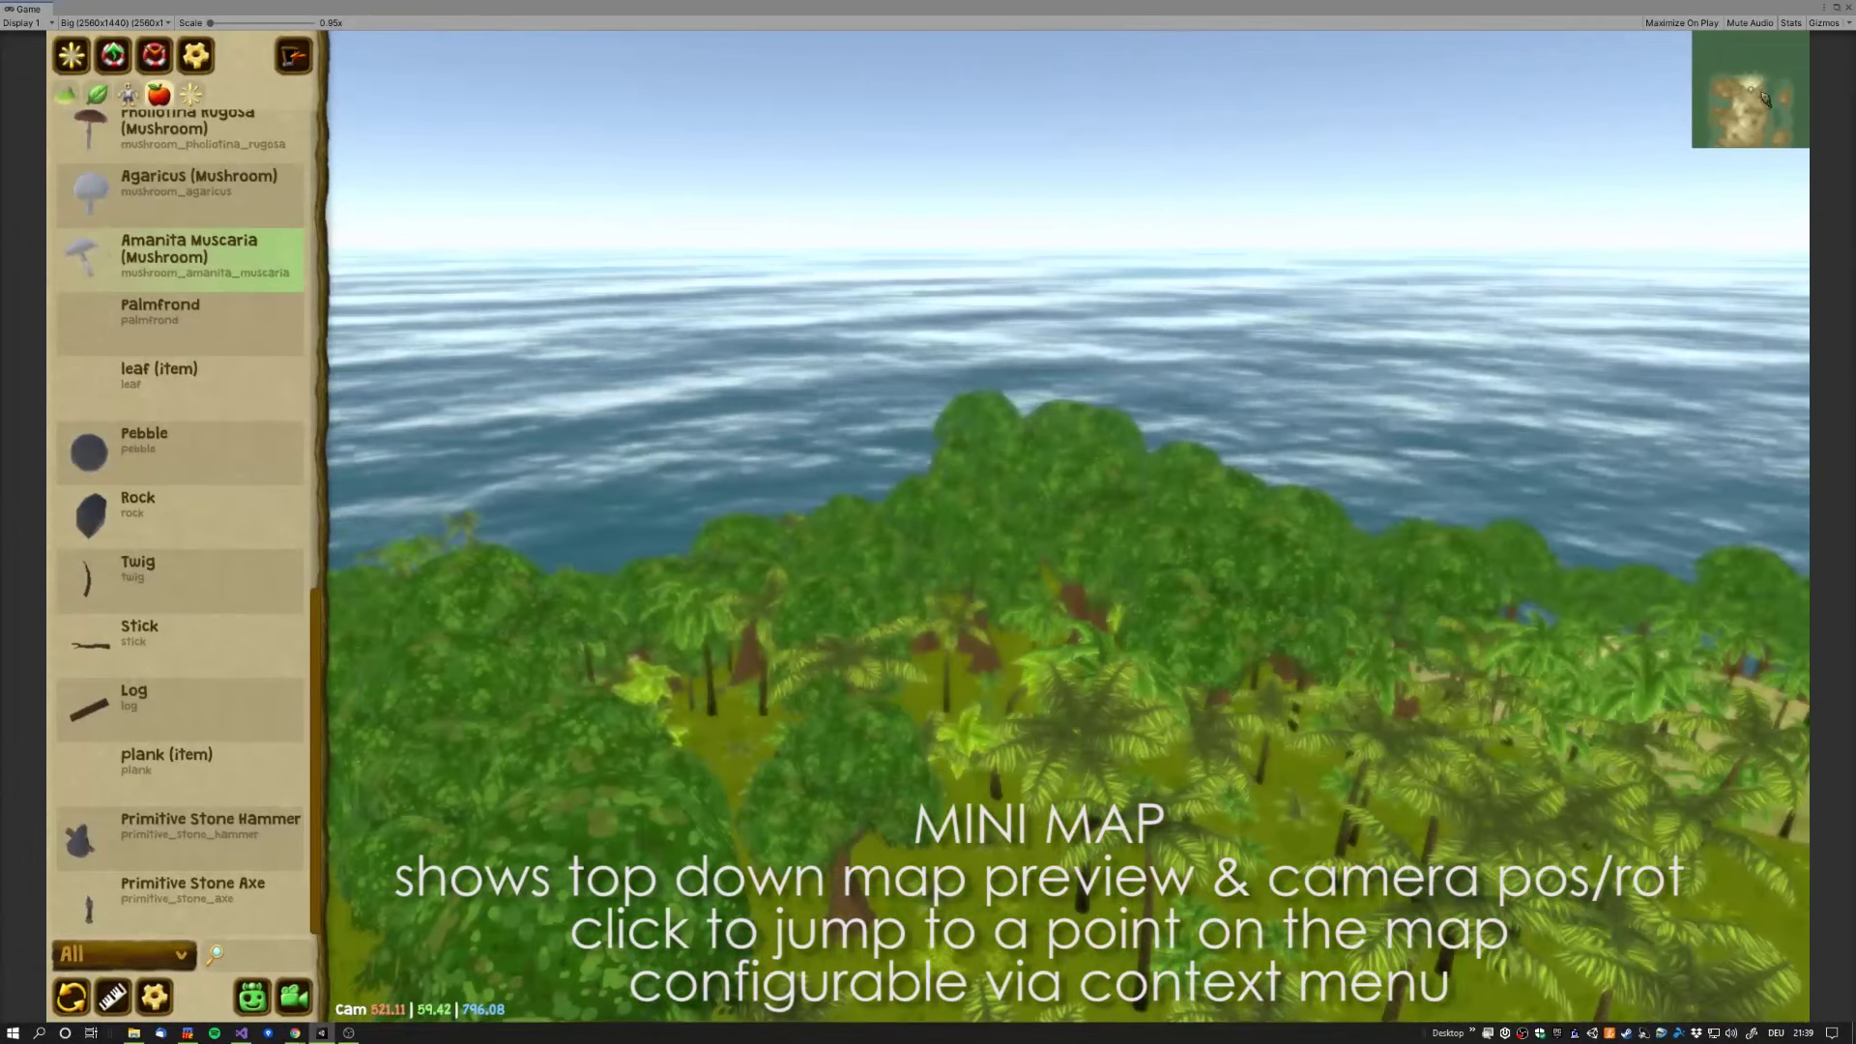
pyautogui.click(1752, 126)
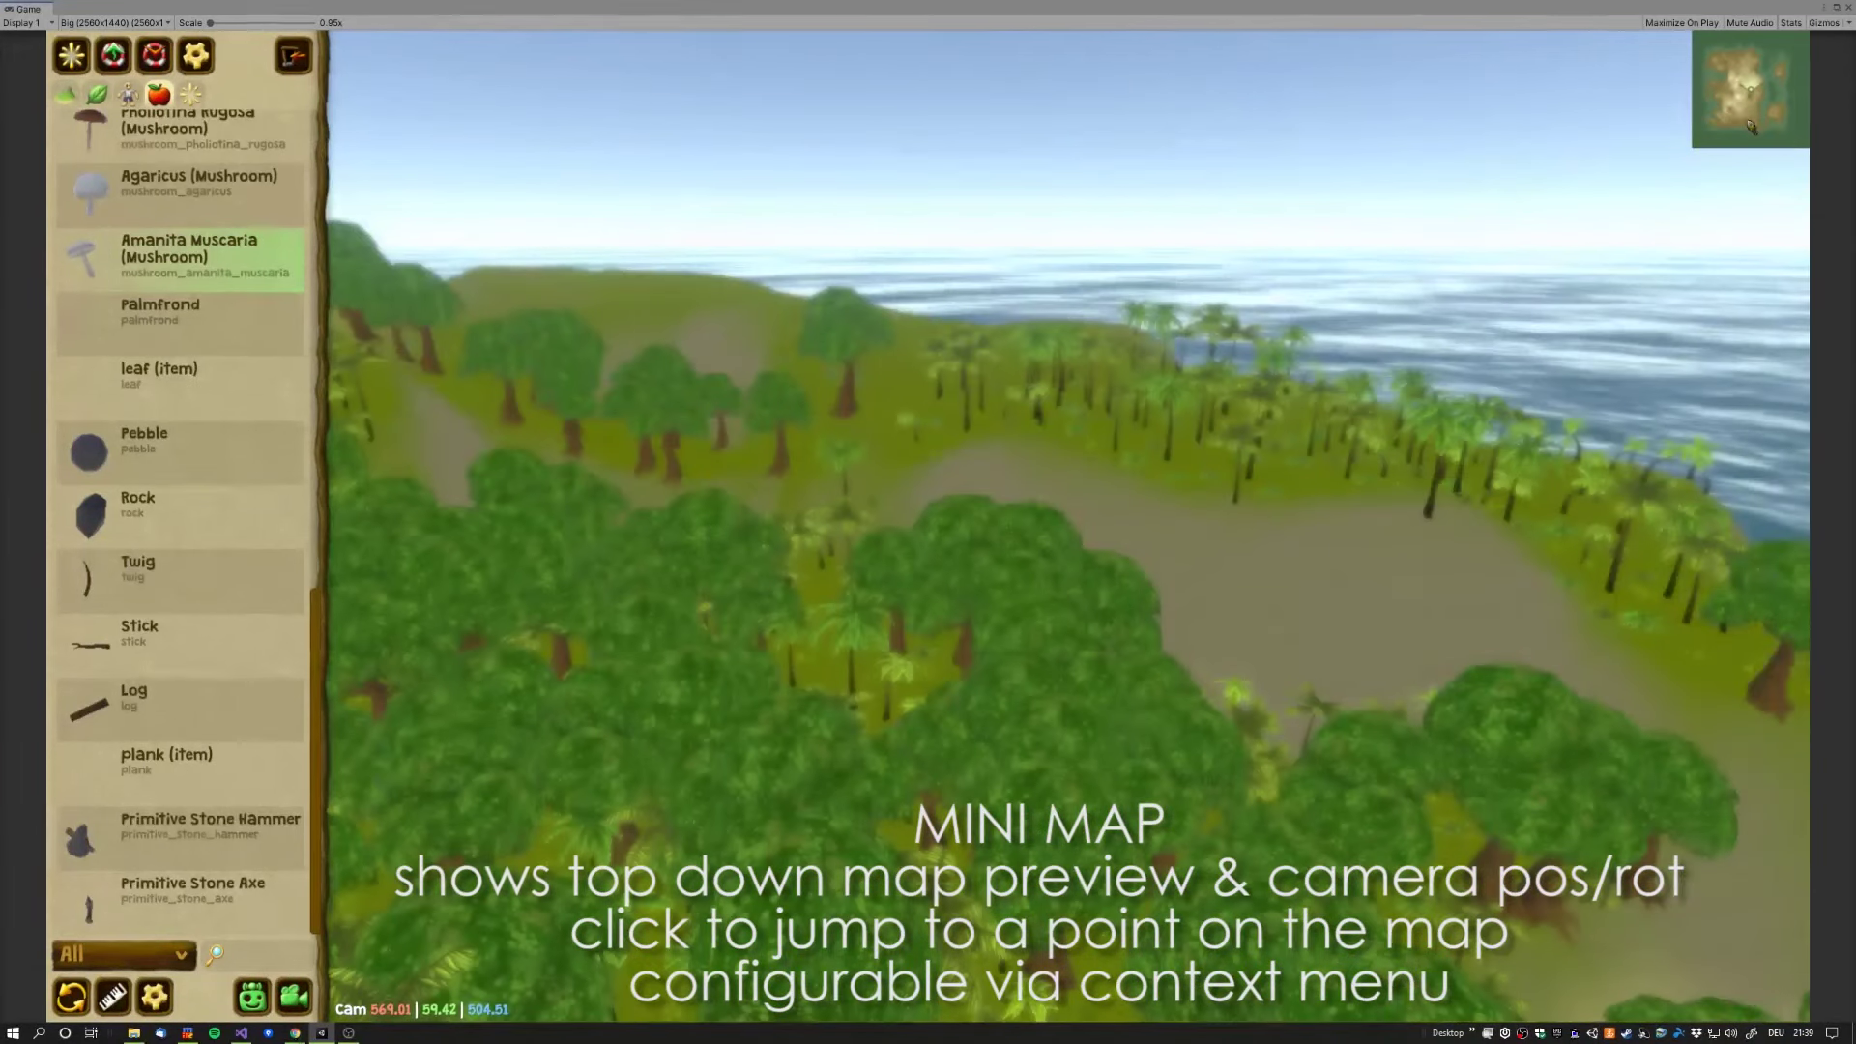
pyautogui.rightClick(1746, 109)
pyautogui.moveTo(1632, 242)
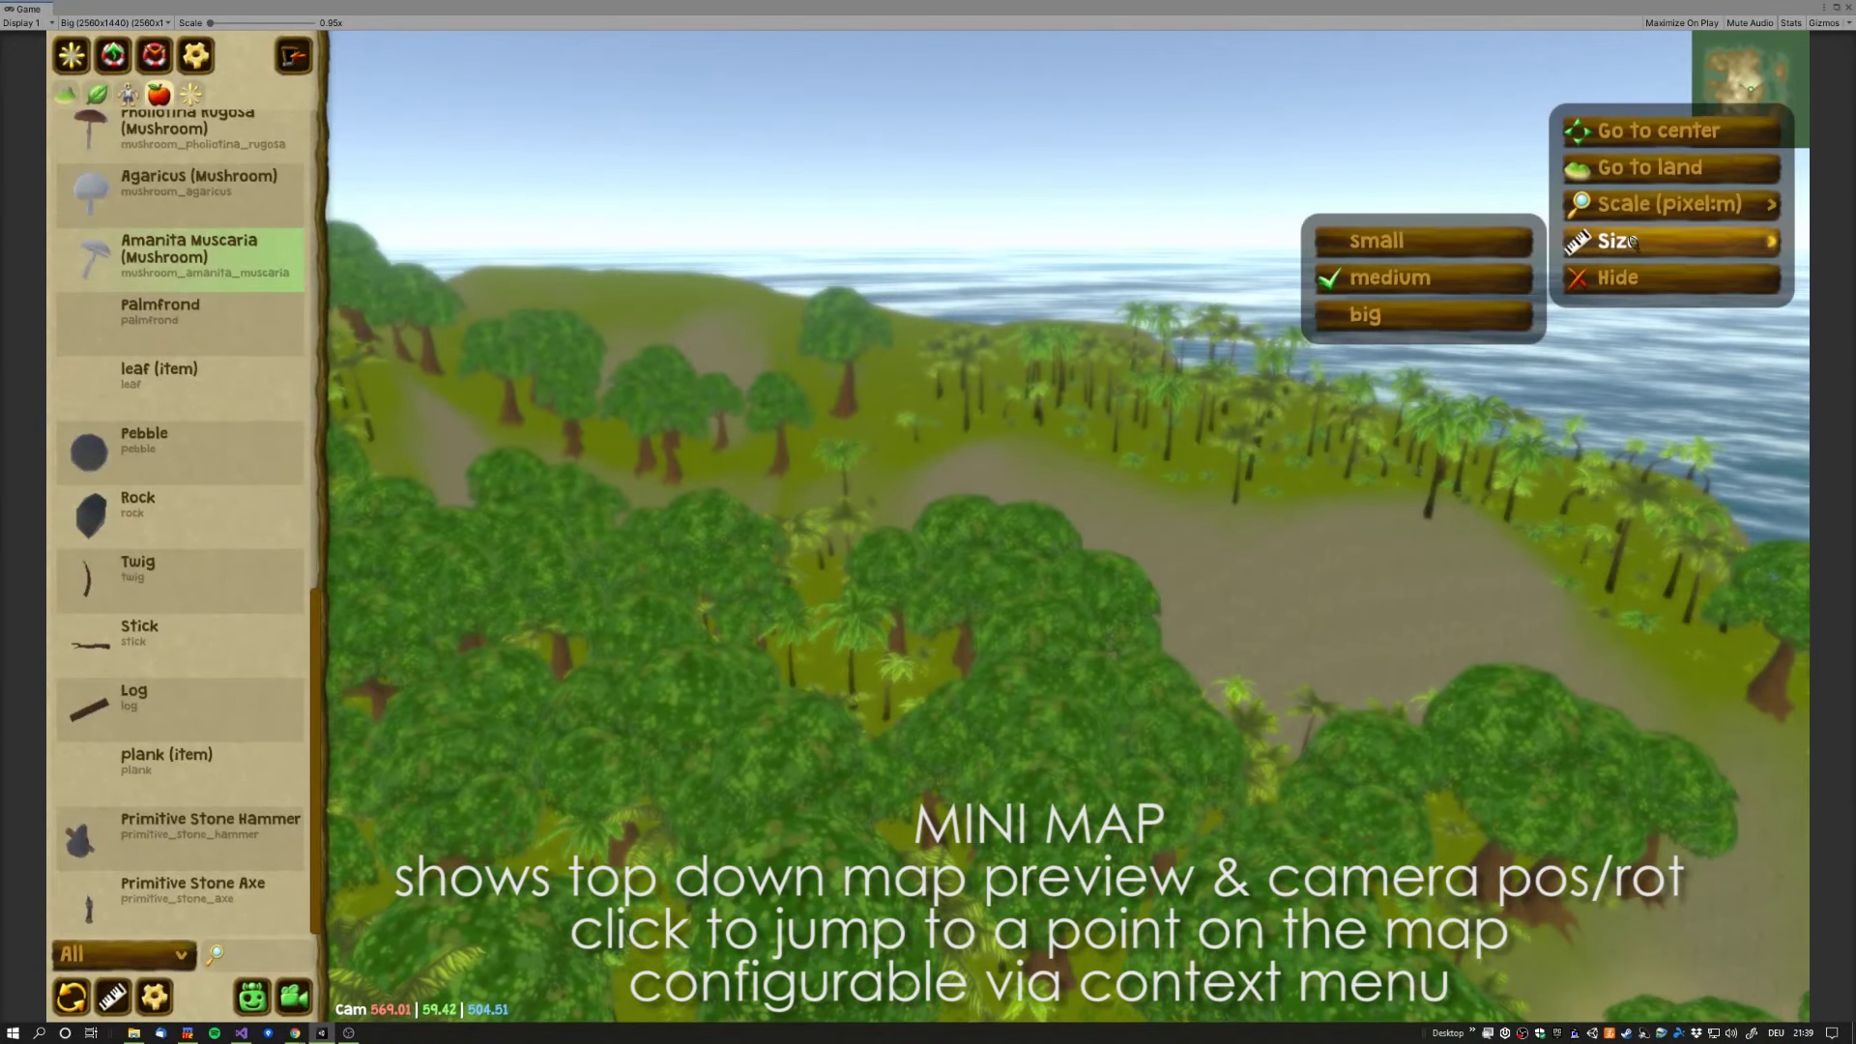
pyautogui.click(1441, 315)
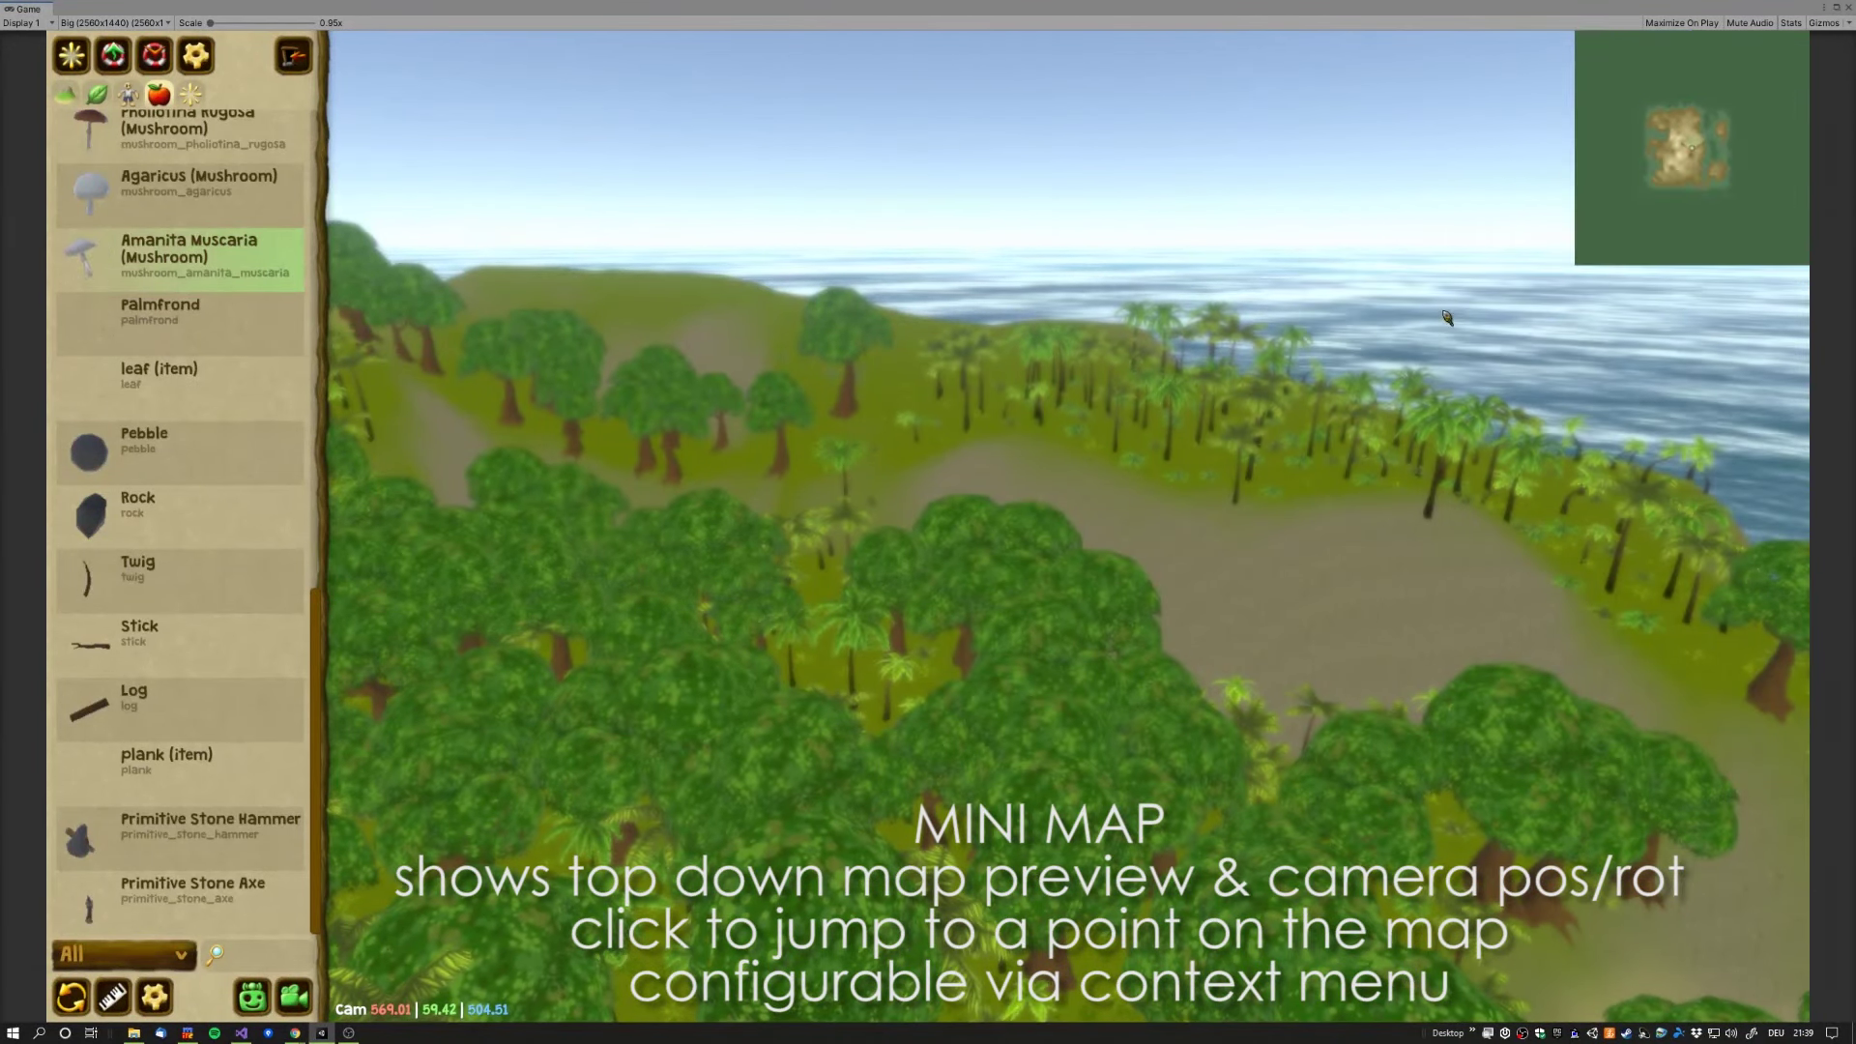
# Step: Set the minimap scale to 1:5 and jump the view to the shallow bay
pyautogui.rightClick(1685, 174)
pyautogui.moveTo(1632, 275)
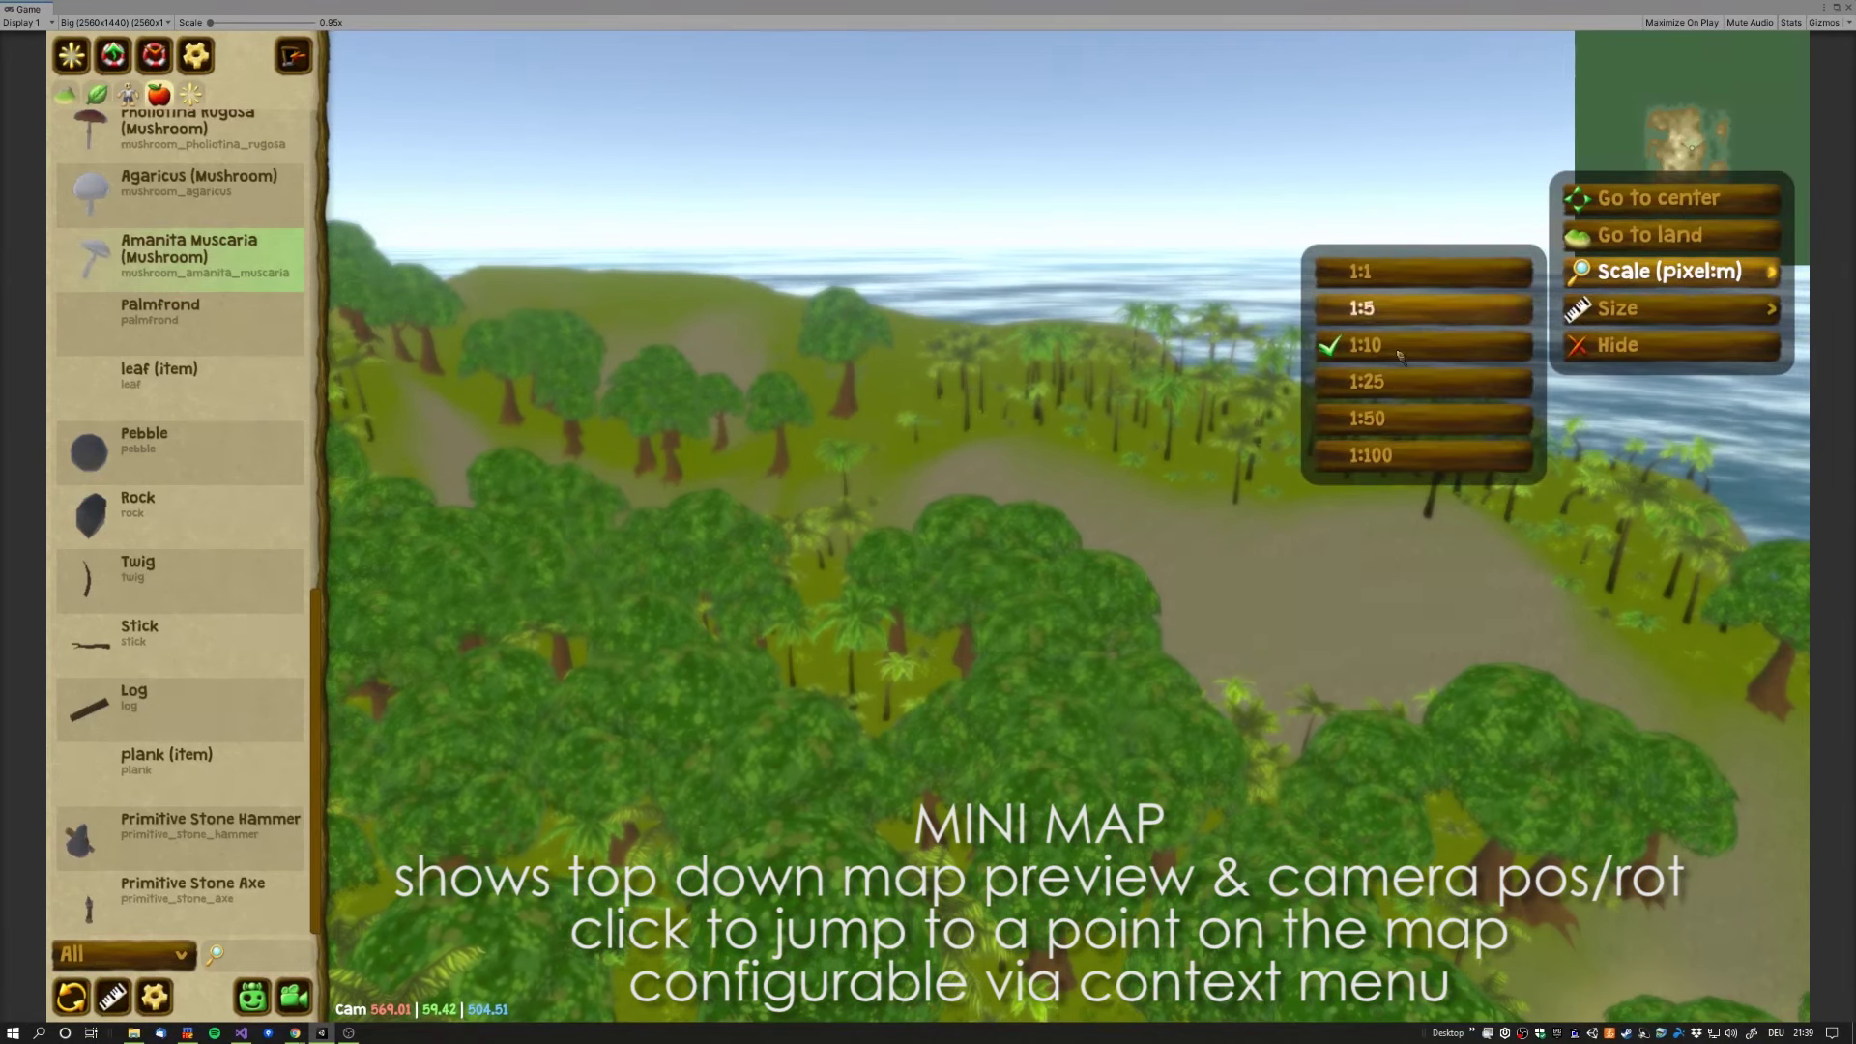
pyautogui.click(1388, 381)
pyautogui.rightClick(1686, 164)
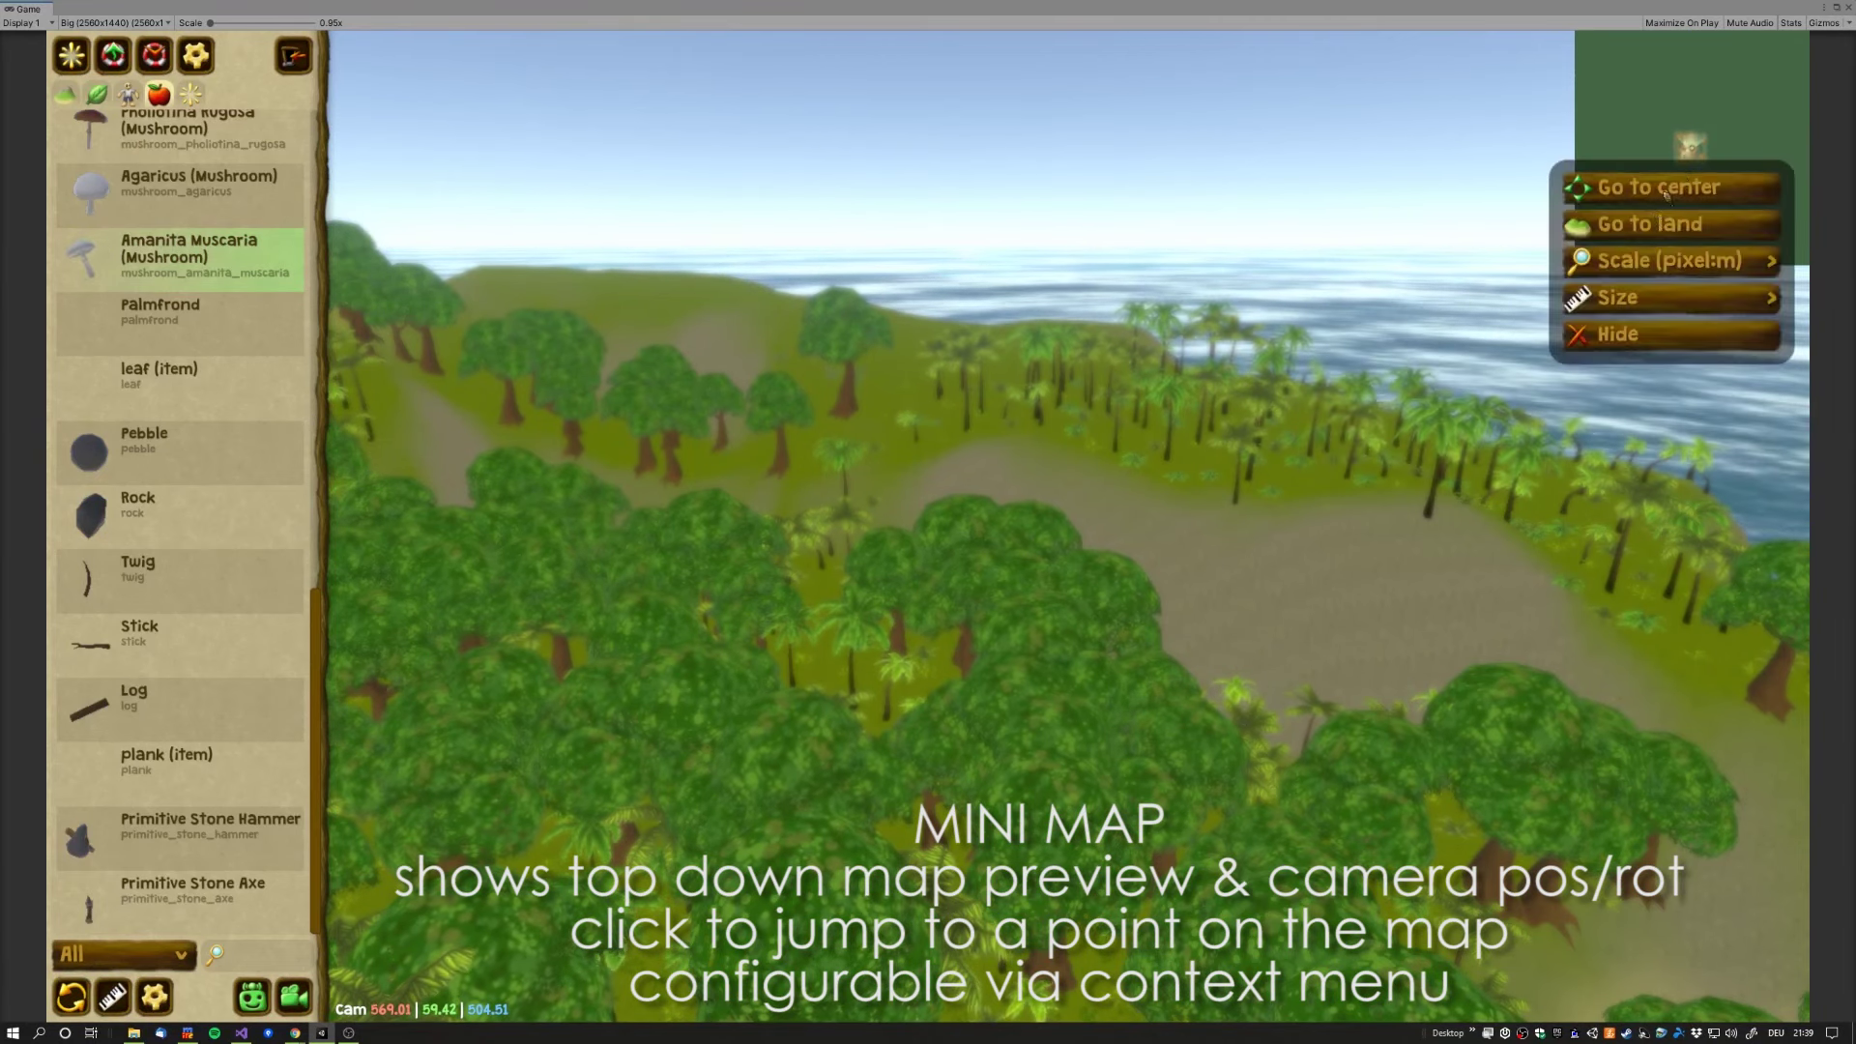
pyautogui.moveTo(1643, 261)
pyautogui.click(1392, 298)
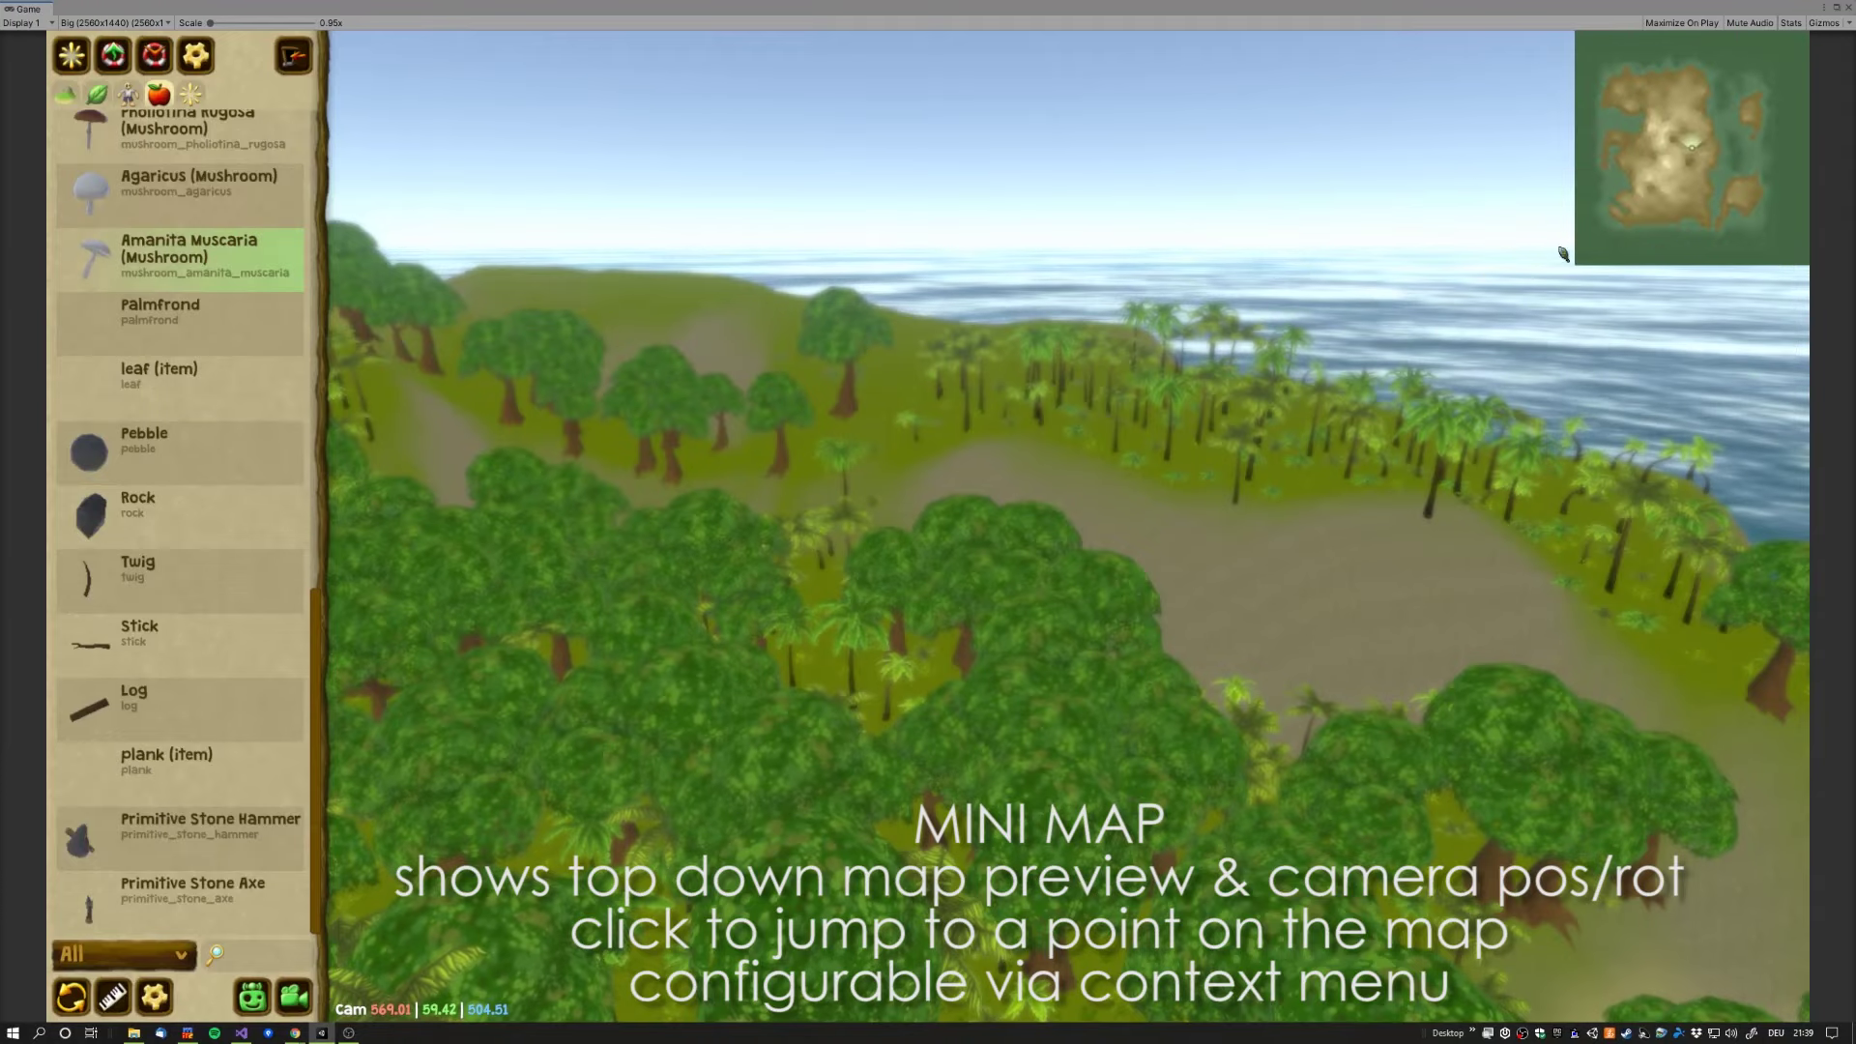
pyautogui.click(1674, 201)
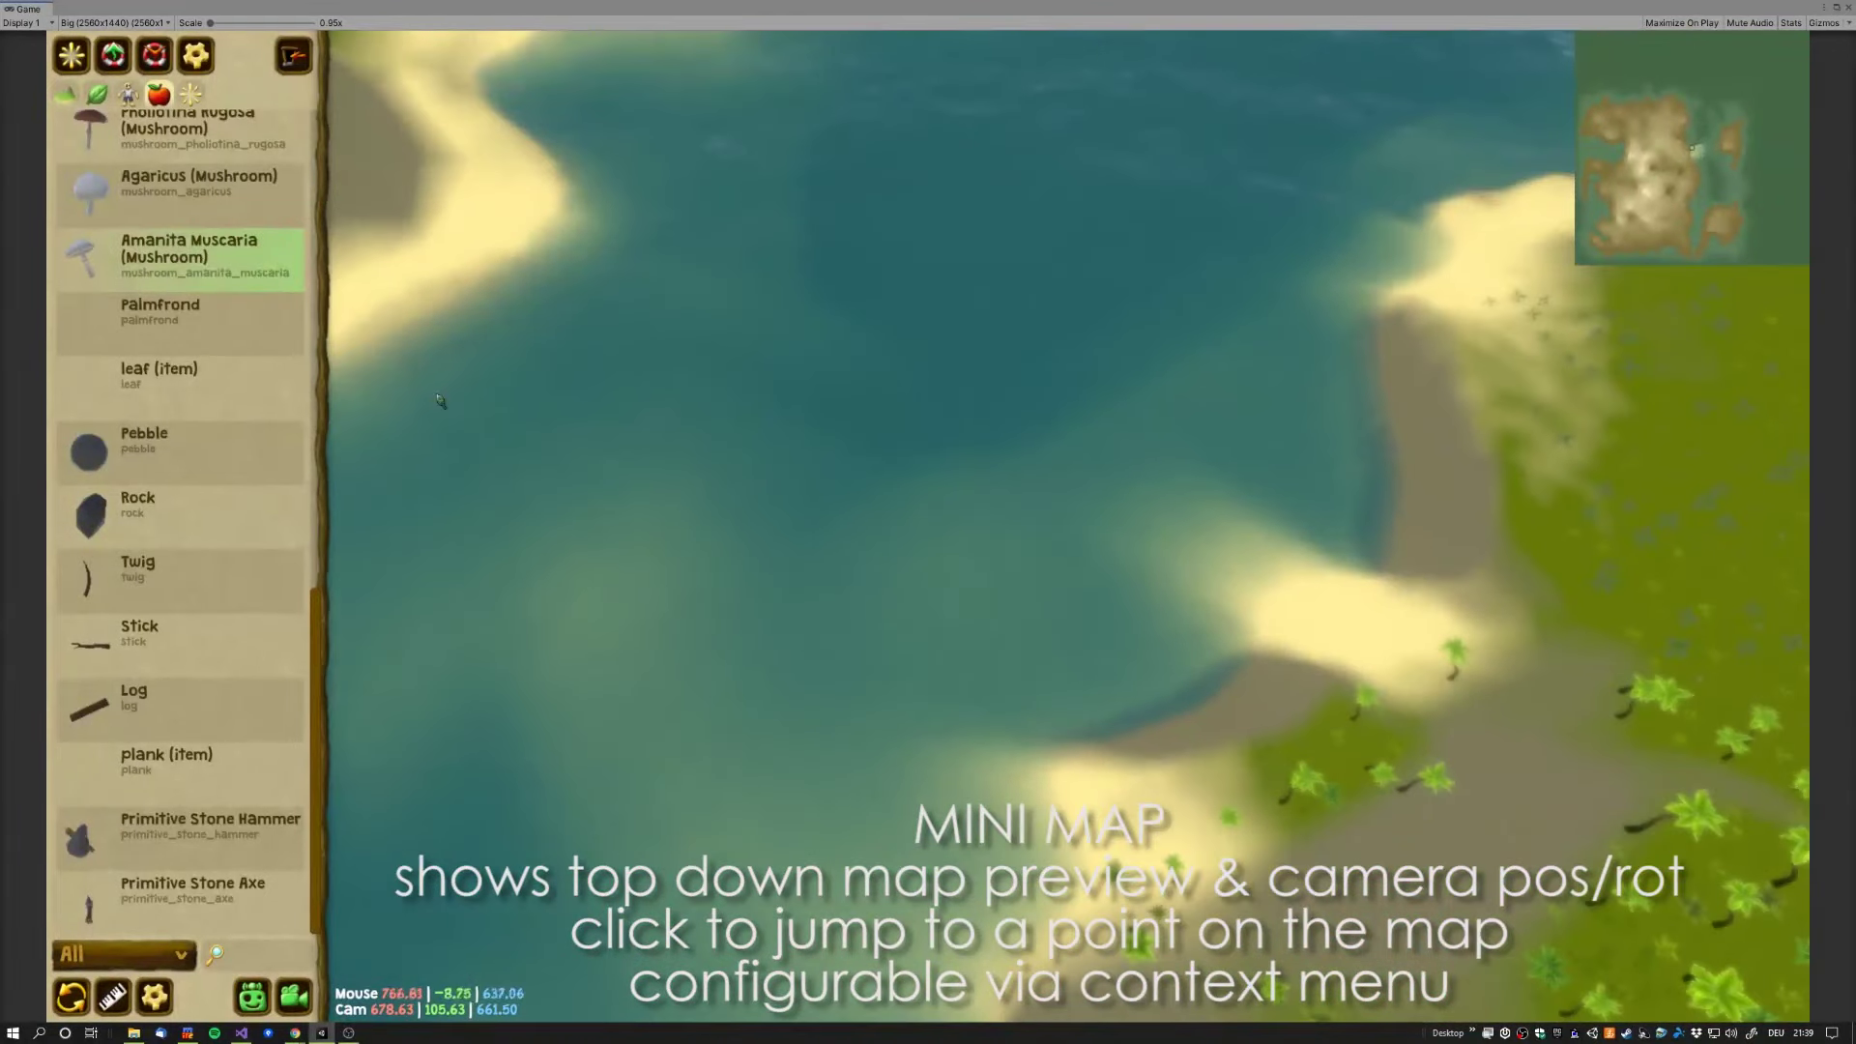
# Step: With Raise/Lower, lift a large land patch and a new mound out of the bay
pyautogui.click(68, 96)
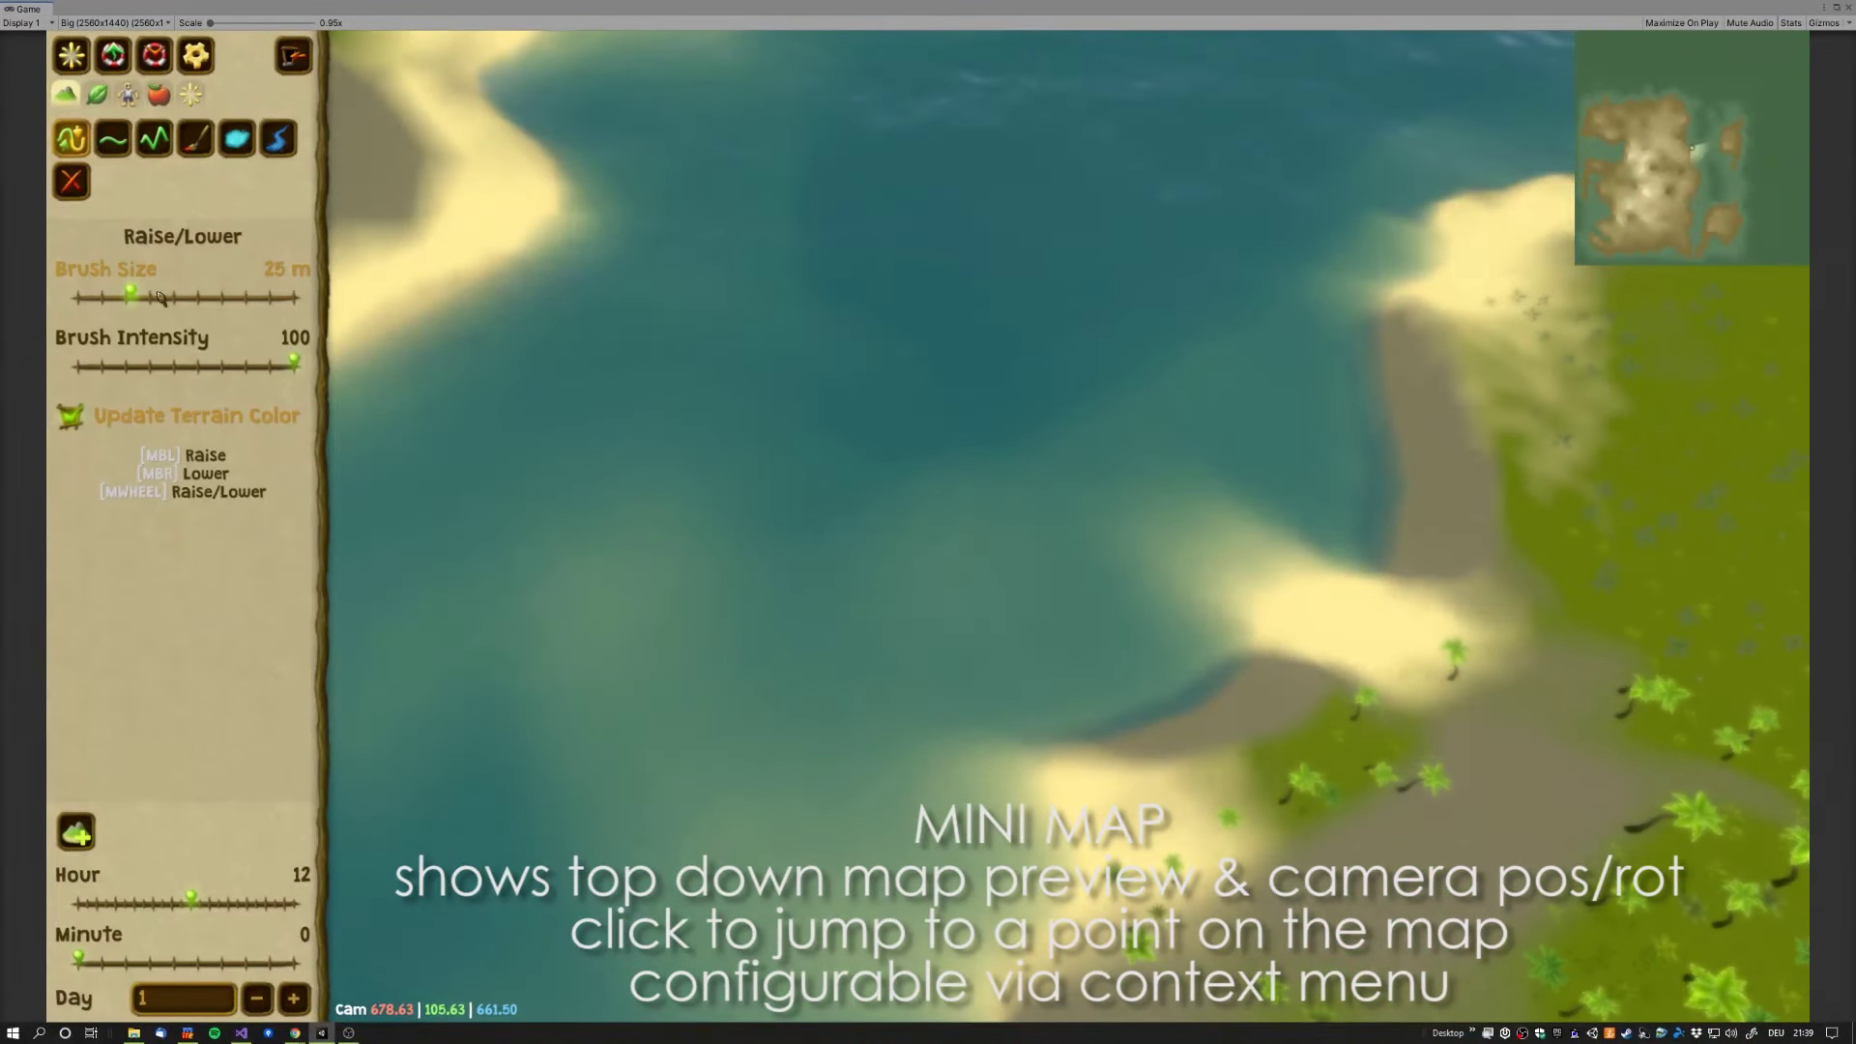
pyautogui.moveTo(1121, 699)
pyautogui.mouseDown()
pyautogui.moveTo(745, 568)
pyautogui.moveTo(762, 527)
pyautogui.moveTo(618, 484)
pyautogui.moveTo(474, 480)
pyautogui.mouseUp()
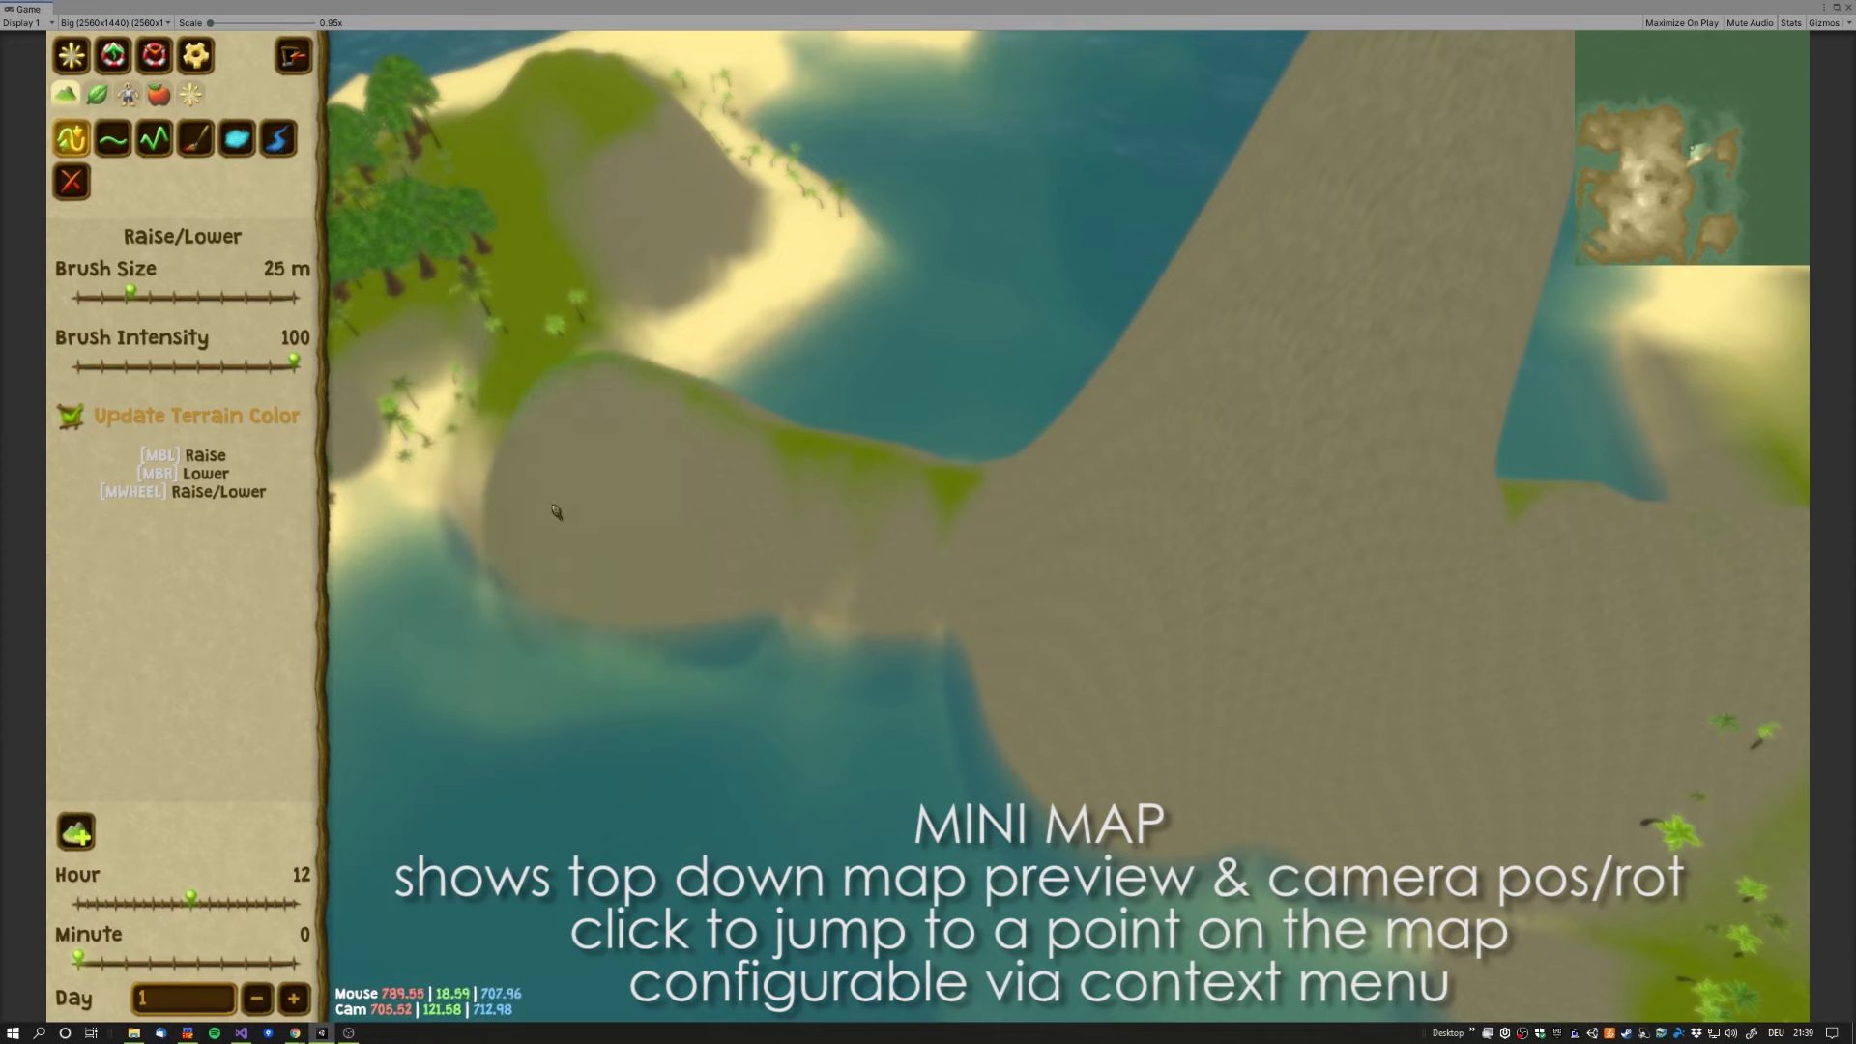
pyautogui.moveTo(576, 511); pyautogui.dragTo(1085, 503, button='middle')
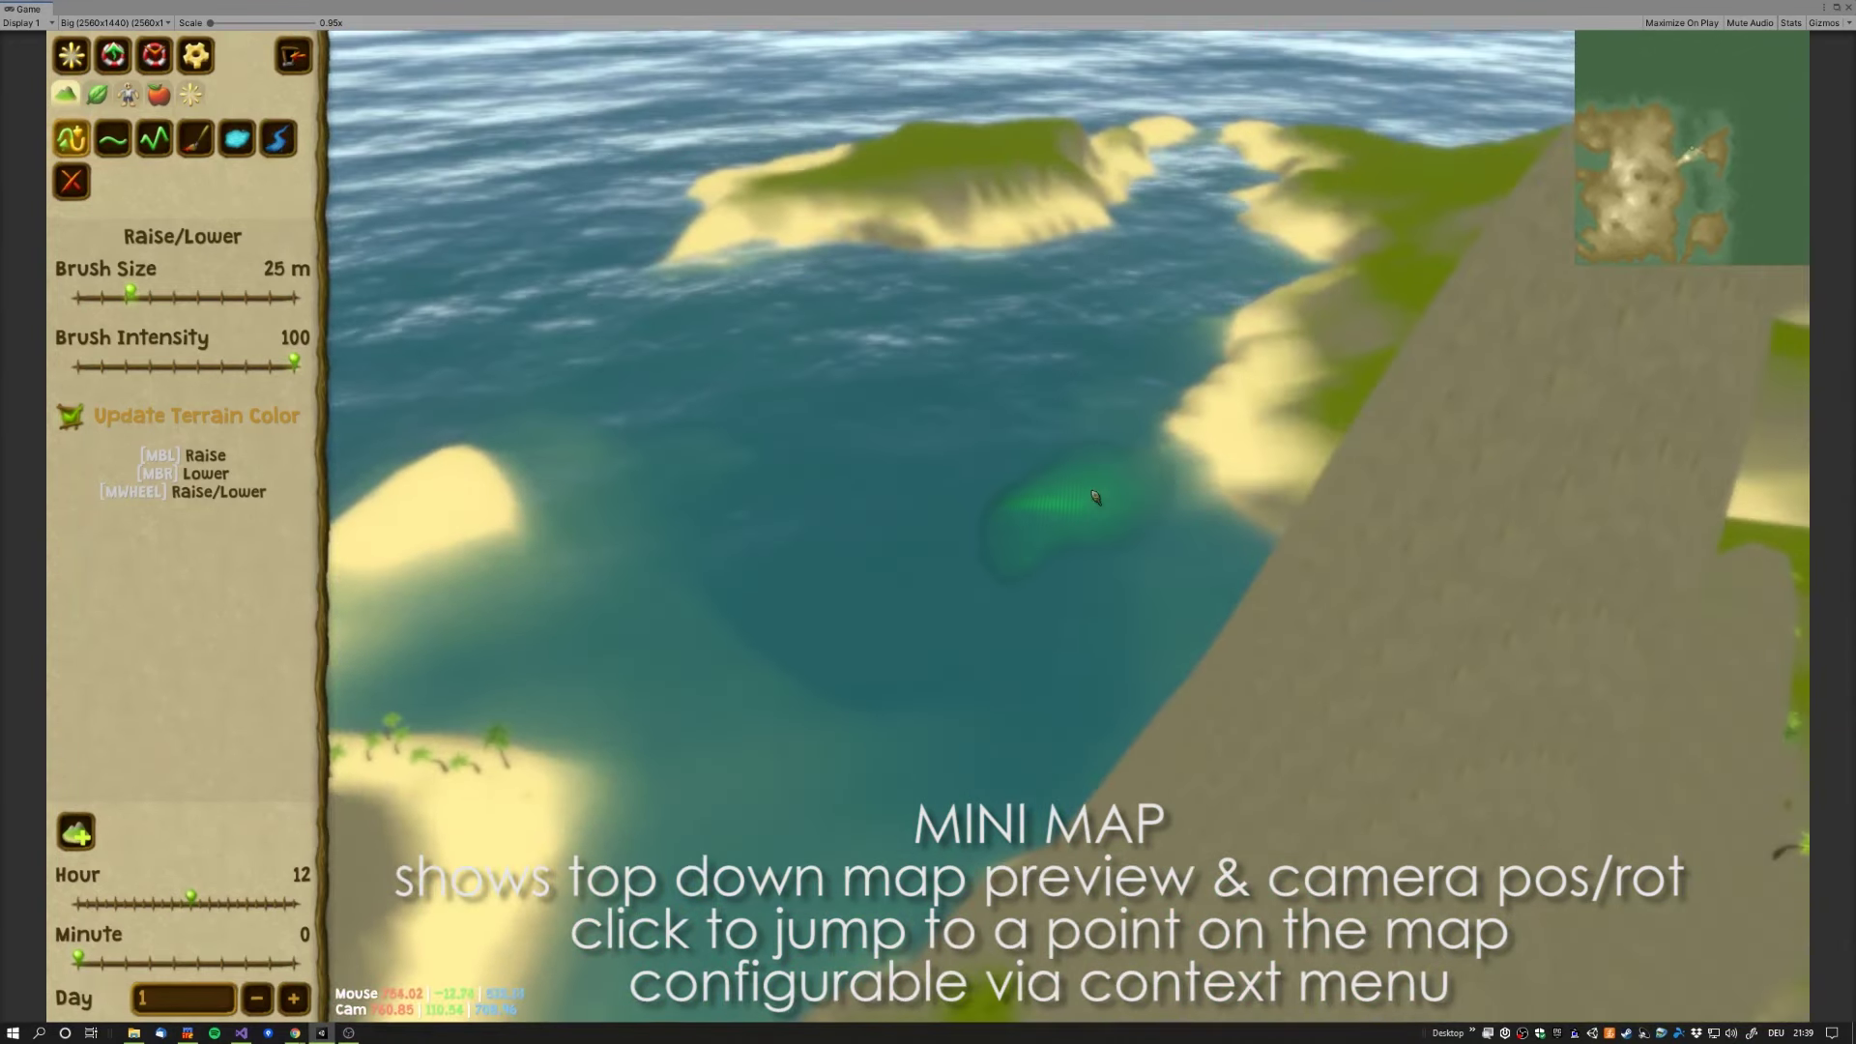
pyautogui.moveTo(1213, 475)
pyautogui.mouseDown(button='middle')
pyautogui.moveTo(936, 535)
pyautogui.moveTo(1087, 591)
pyautogui.mouseUp(button='middle')
pyautogui.moveTo(1087, 590); pyautogui.dragTo(650, 674)
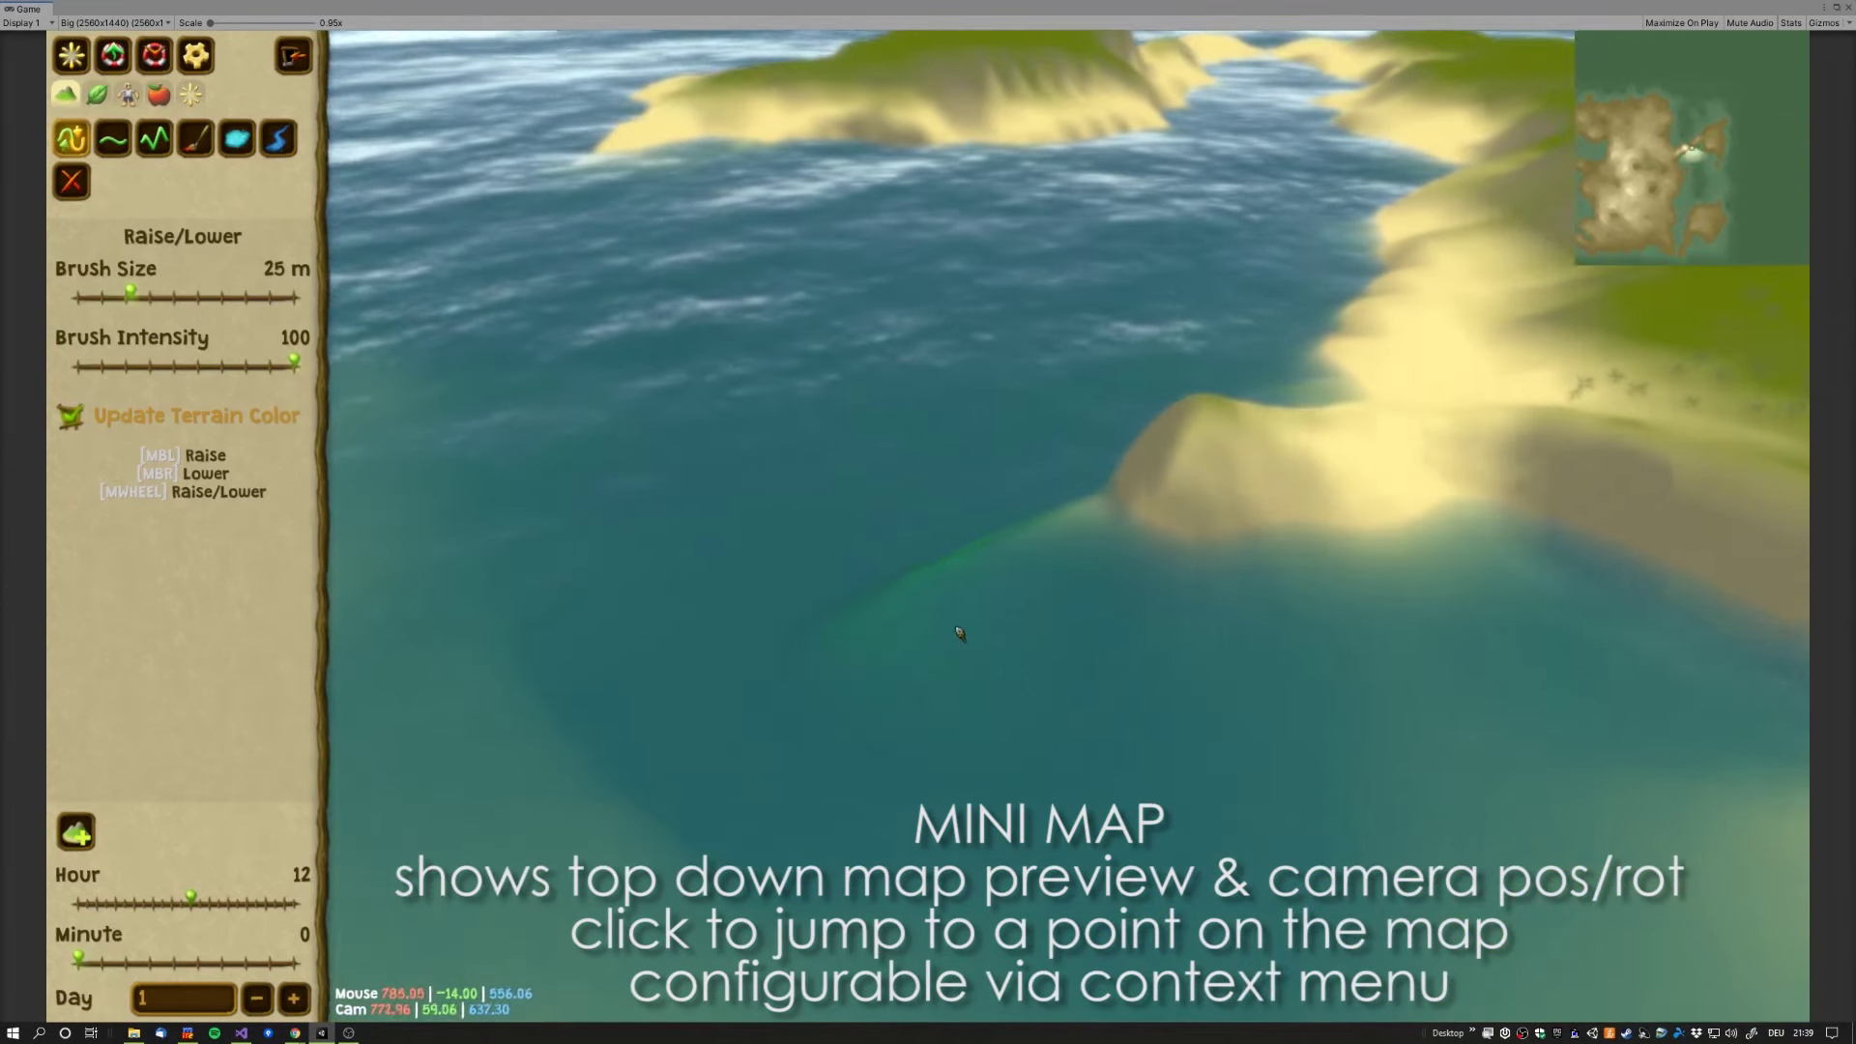
pyautogui.moveTo(649, 674); pyautogui.dragTo(768, 685, button='middle')
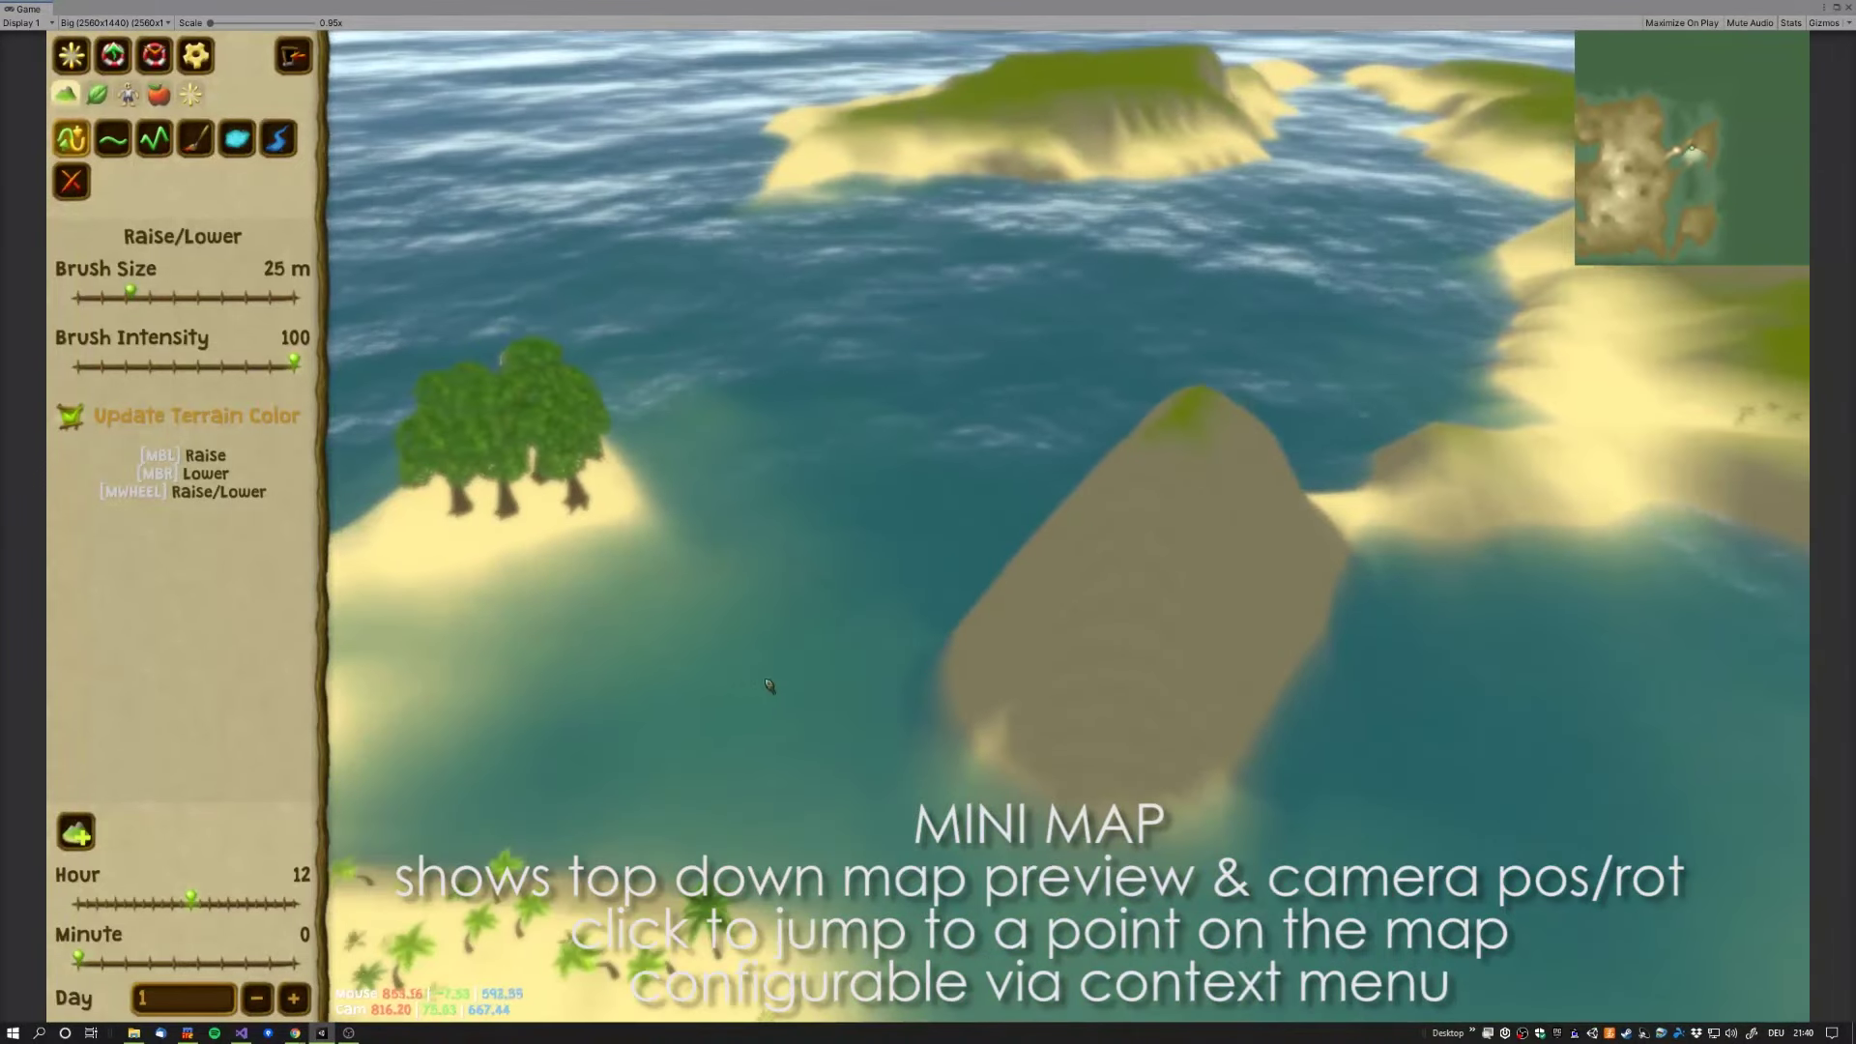
# Step: Raise a tall mountain and fill the bay with sandy hills, then fly forward over it
pyautogui.moveTo(769, 686)
pyautogui.mouseDown()
pyautogui.moveTo(1378, 717)
pyautogui.moveTo(1640, 535)
pyautogui.mouseUp()
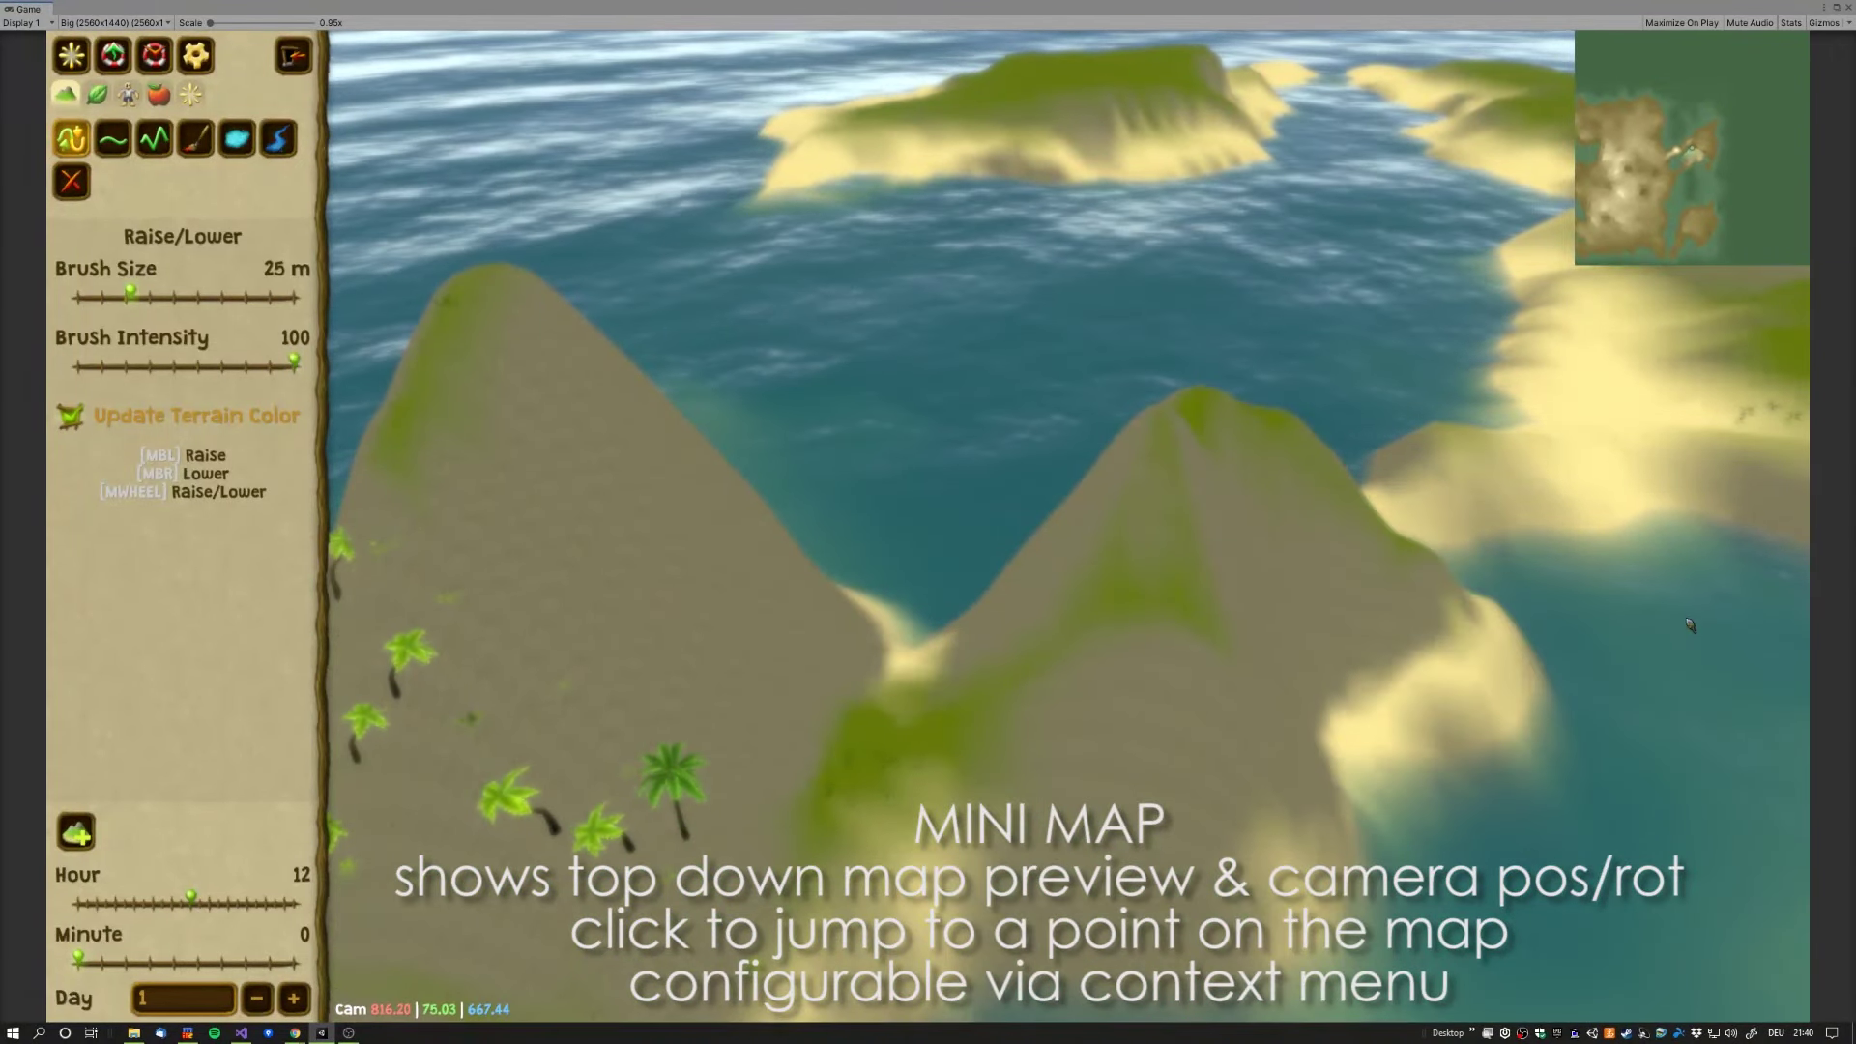
pyautogui.moveTo(995, 493); pyautogui.dragTo(1014, 741, button='middle')
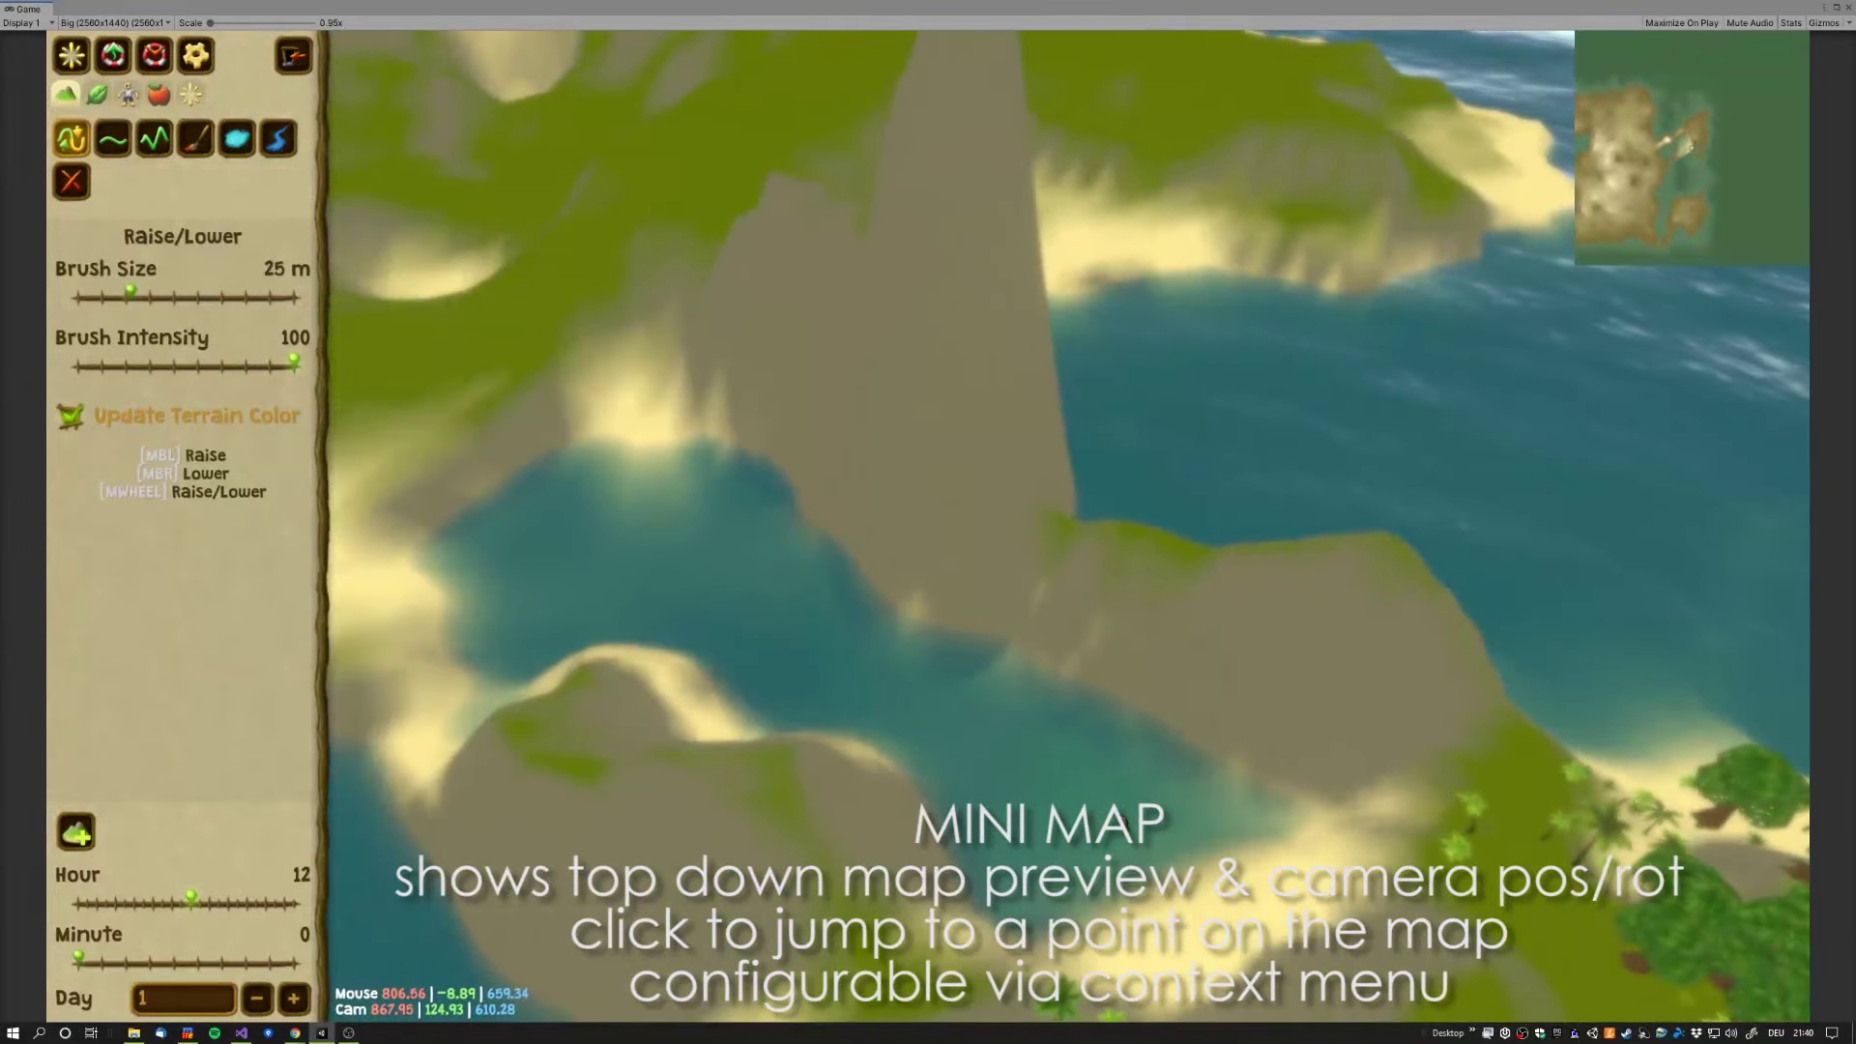
pyautogui.moveTo(1121, 819); pyautogui.dragTo(709, 495)
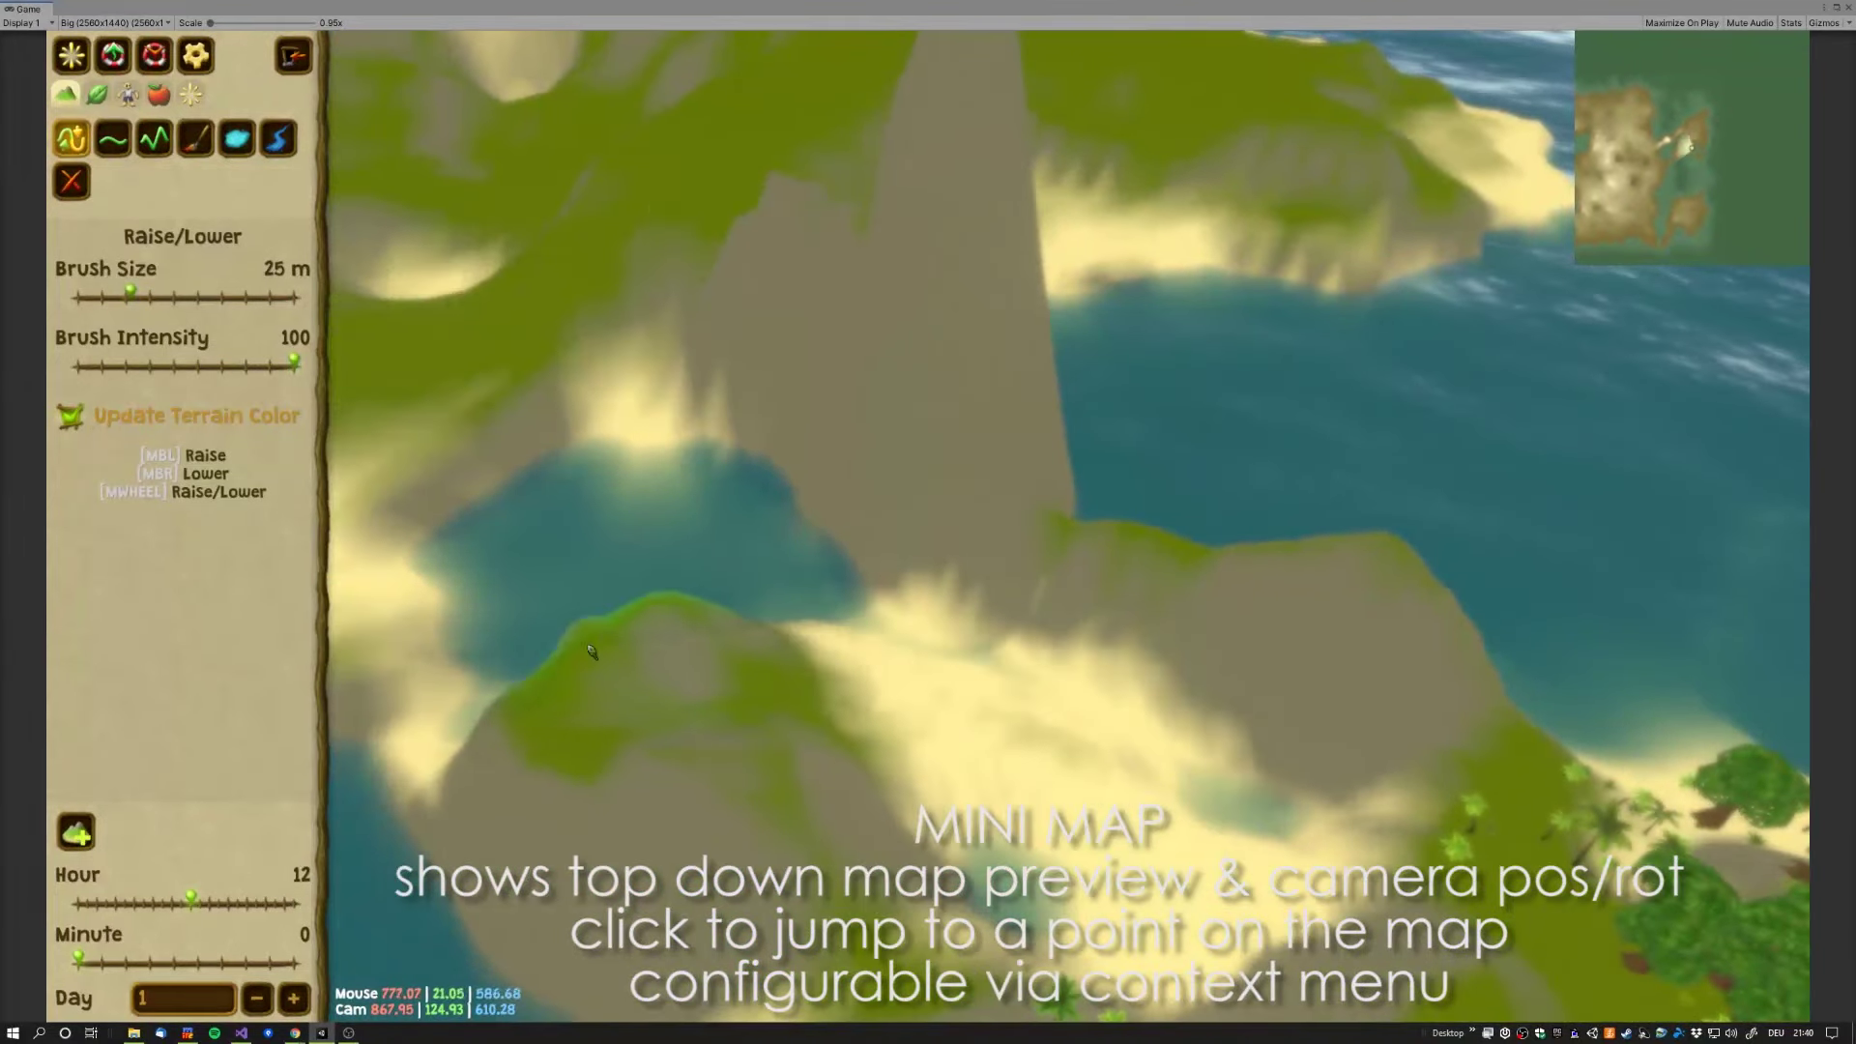
pyautogui.moveTo(708, 495)
pyautogui.mouseDown()
pyautogui.moveTo(870, 599)
pyautogui.moveTo(853, 497)
pyautogui.mouseUp()
pyautogui.press('w')
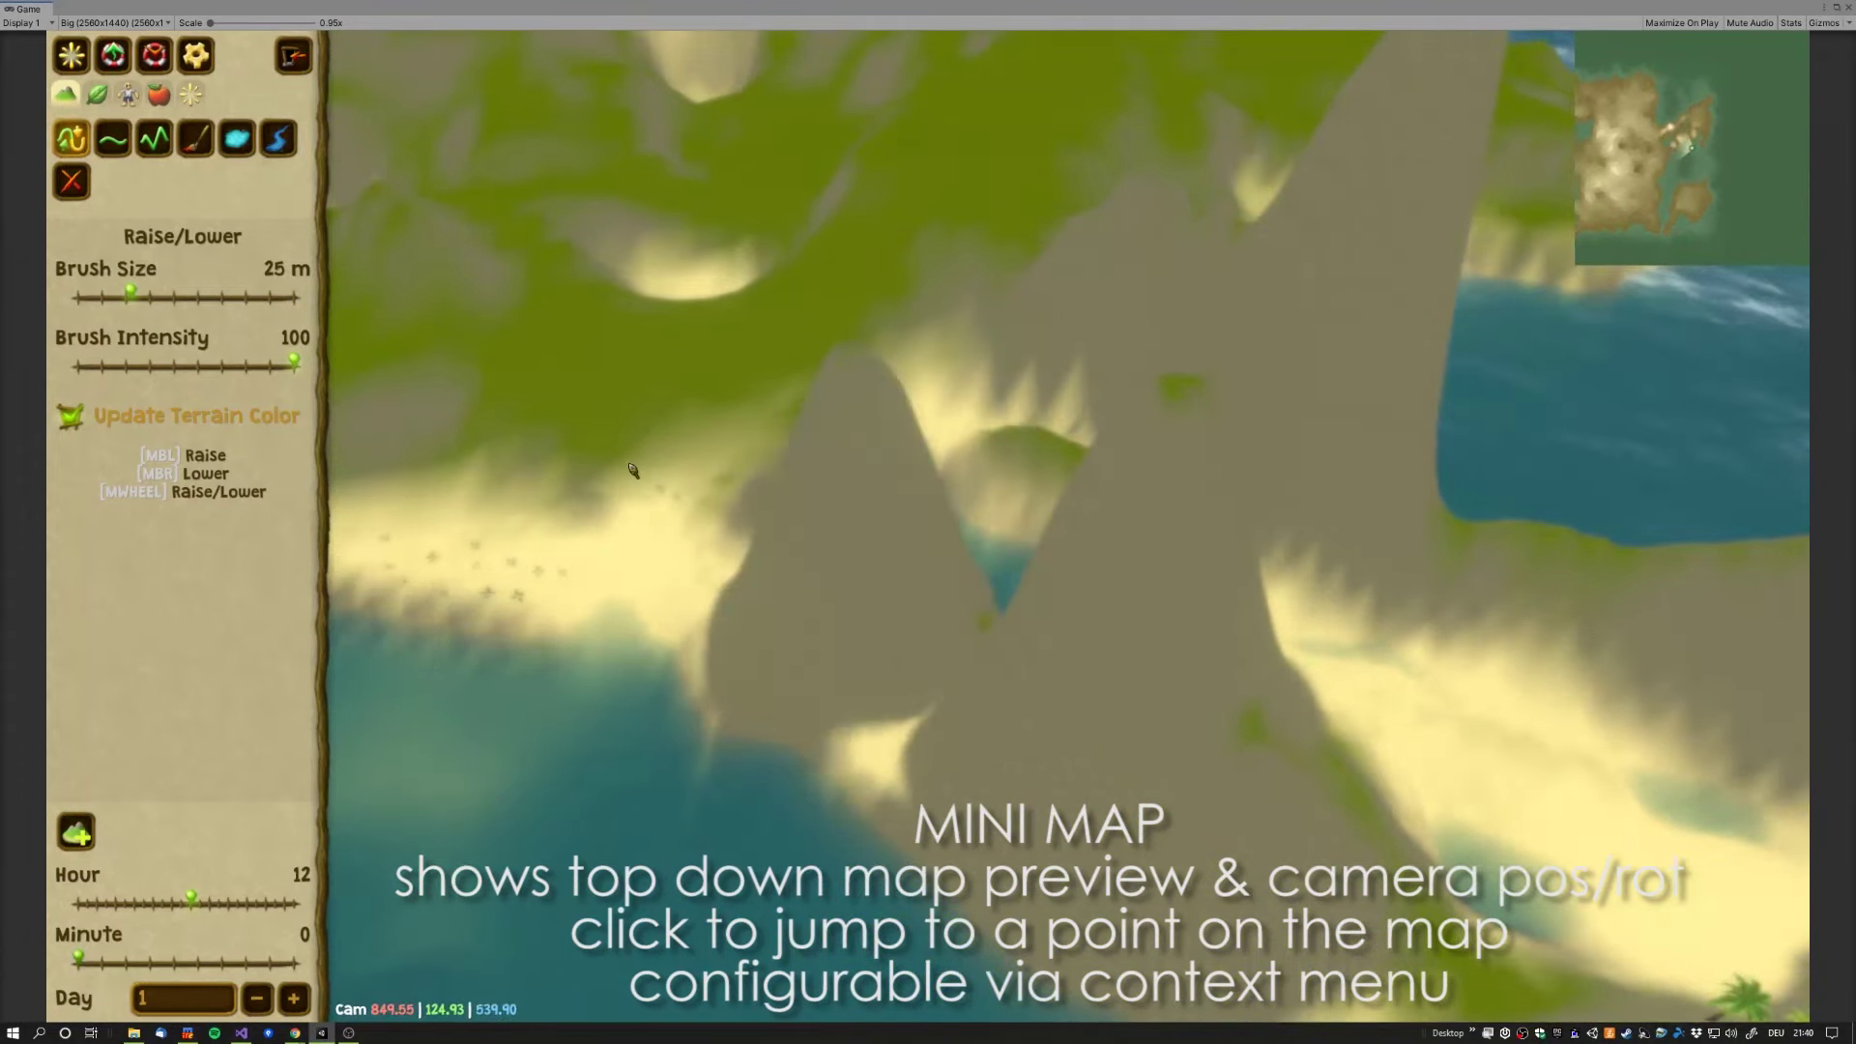
pyautogui.press('w')
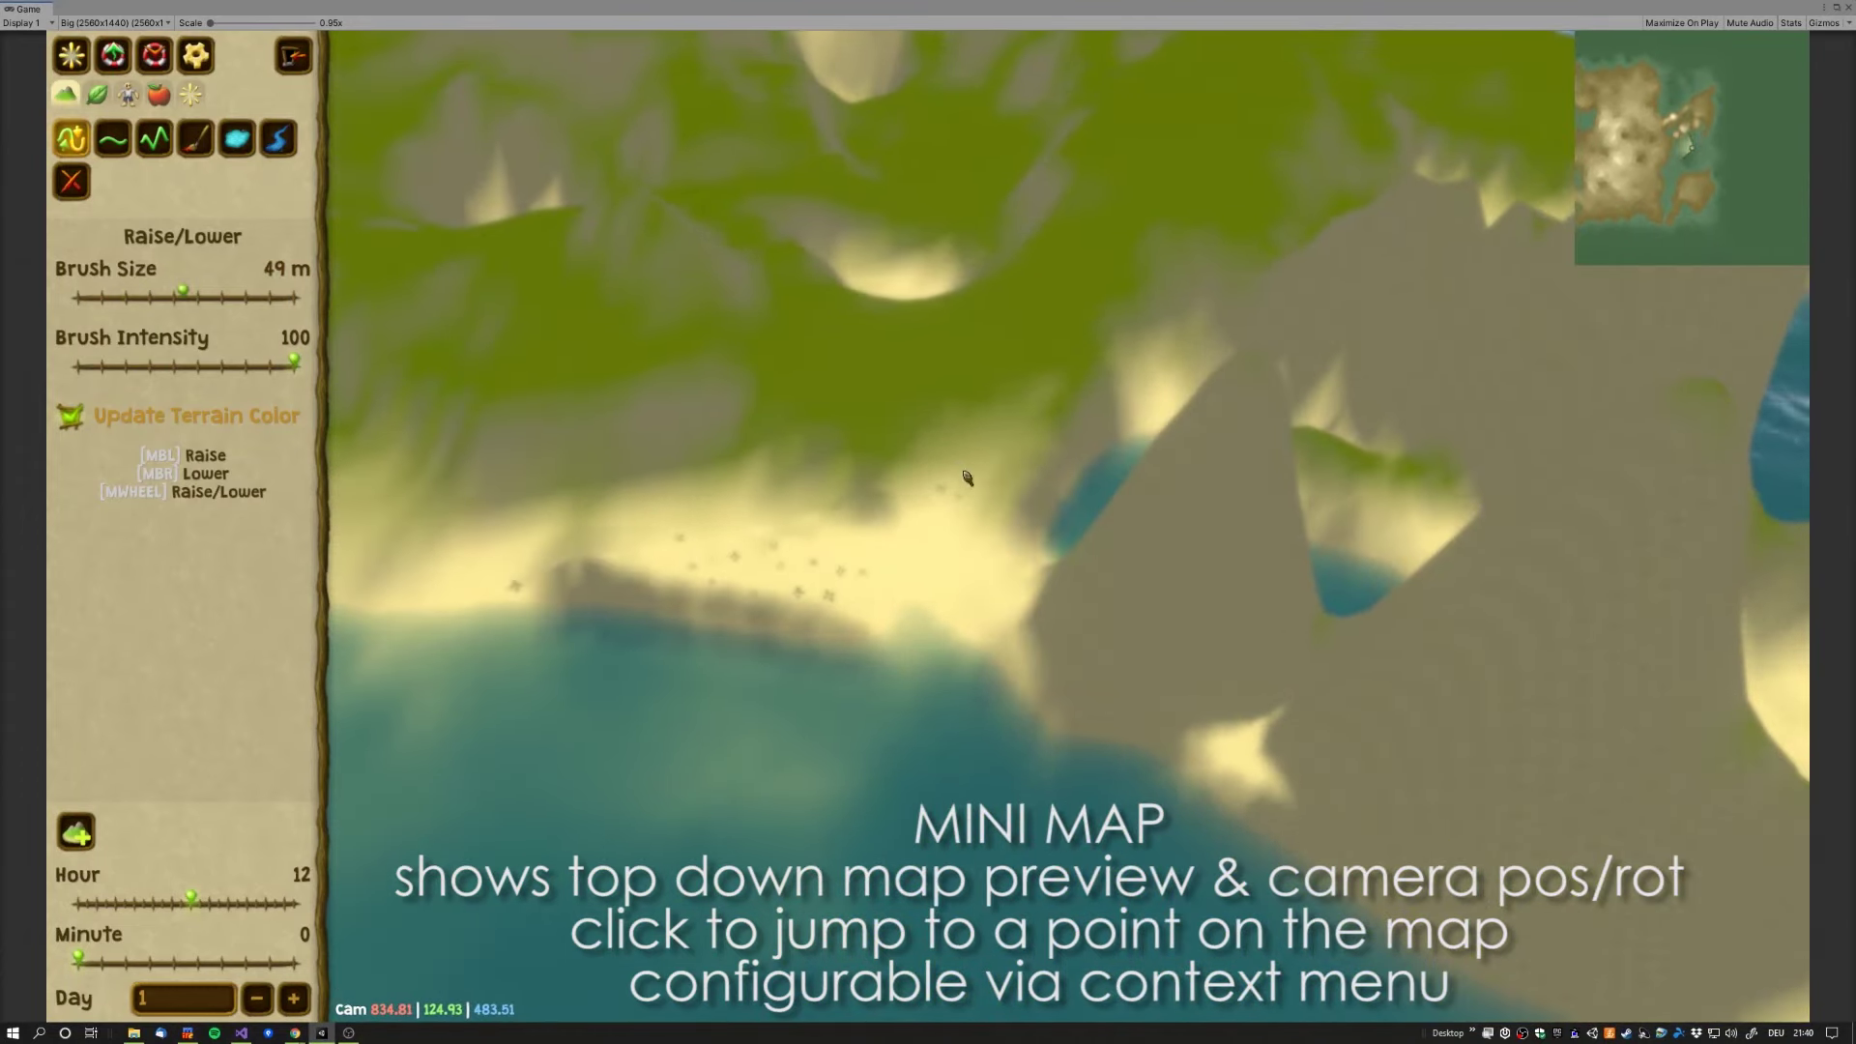
pyautogui.moveTo(966, 476); pyautogui.dragTo(967, 541, button='middle')
pyautogui.press('w')
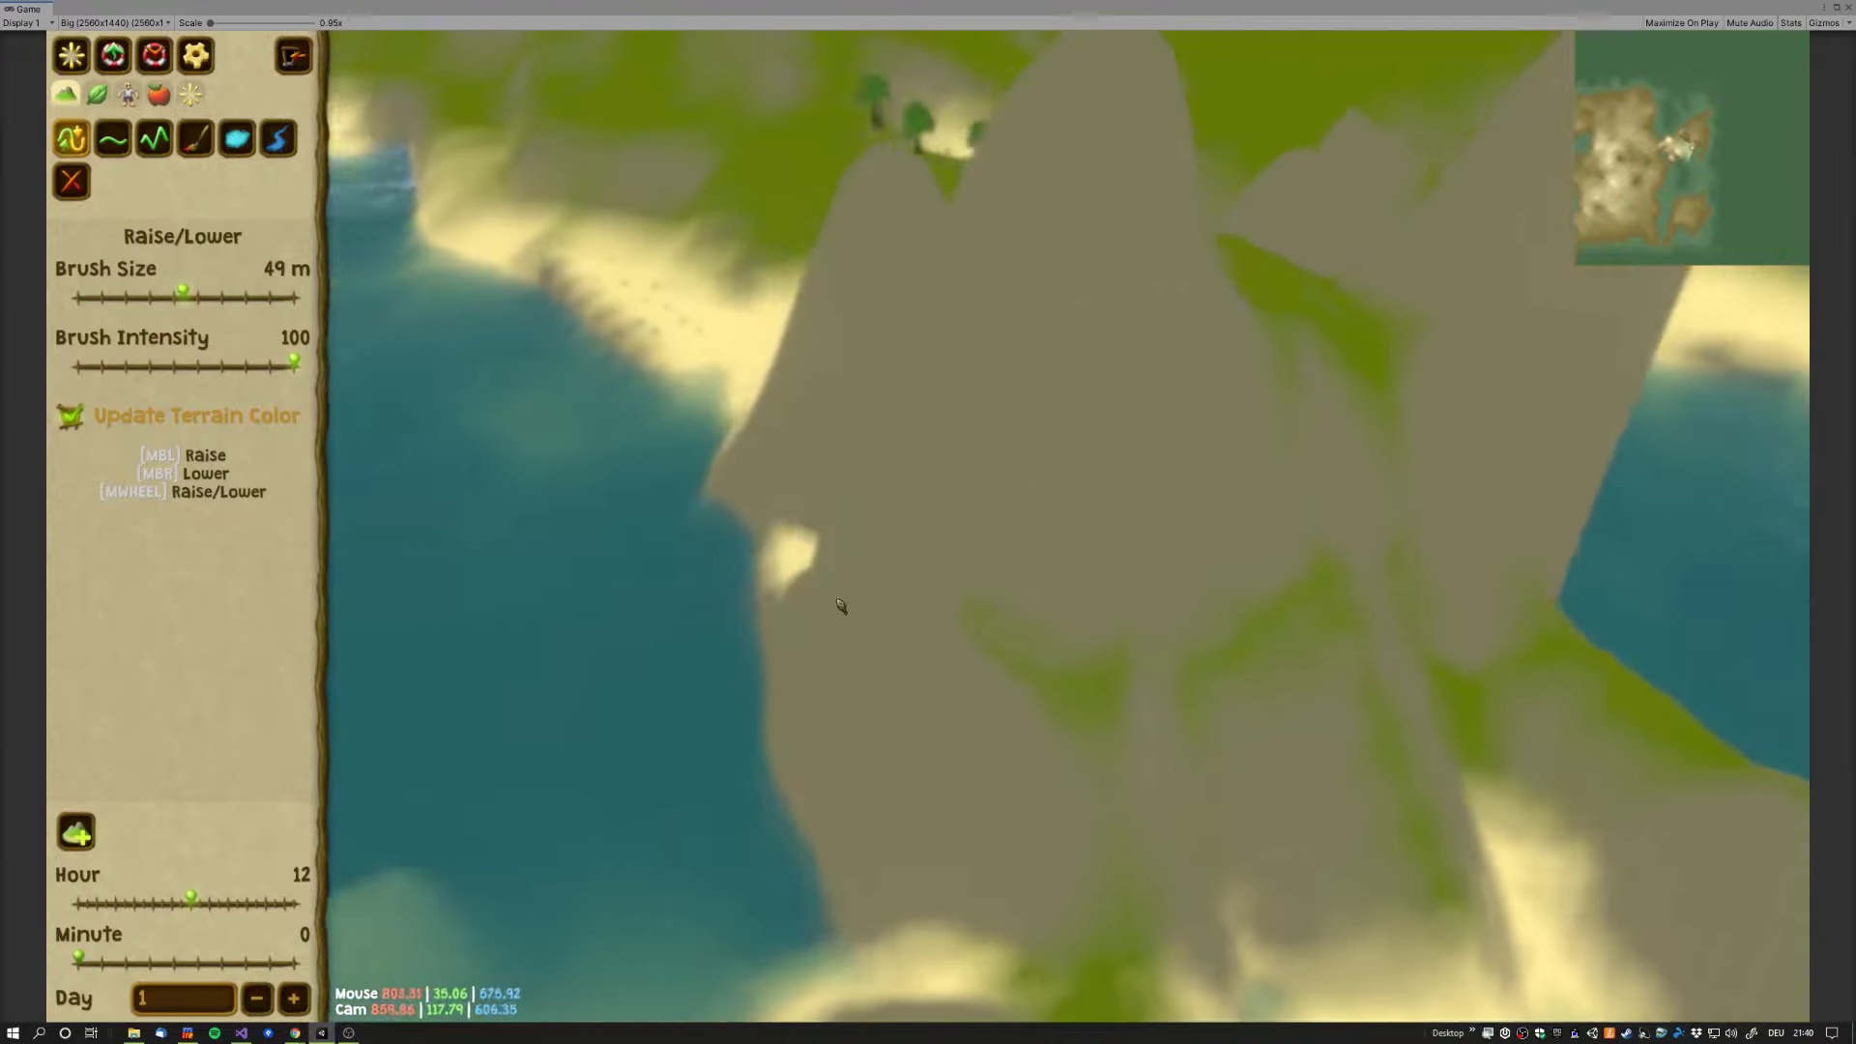
# Step: Fly down to ground level among palms and ferns and show the Plantlet/Palmtree plant list
pyautogui.moveTo(841, 606); pyautogui.dragTo(841, 503, button='middle')
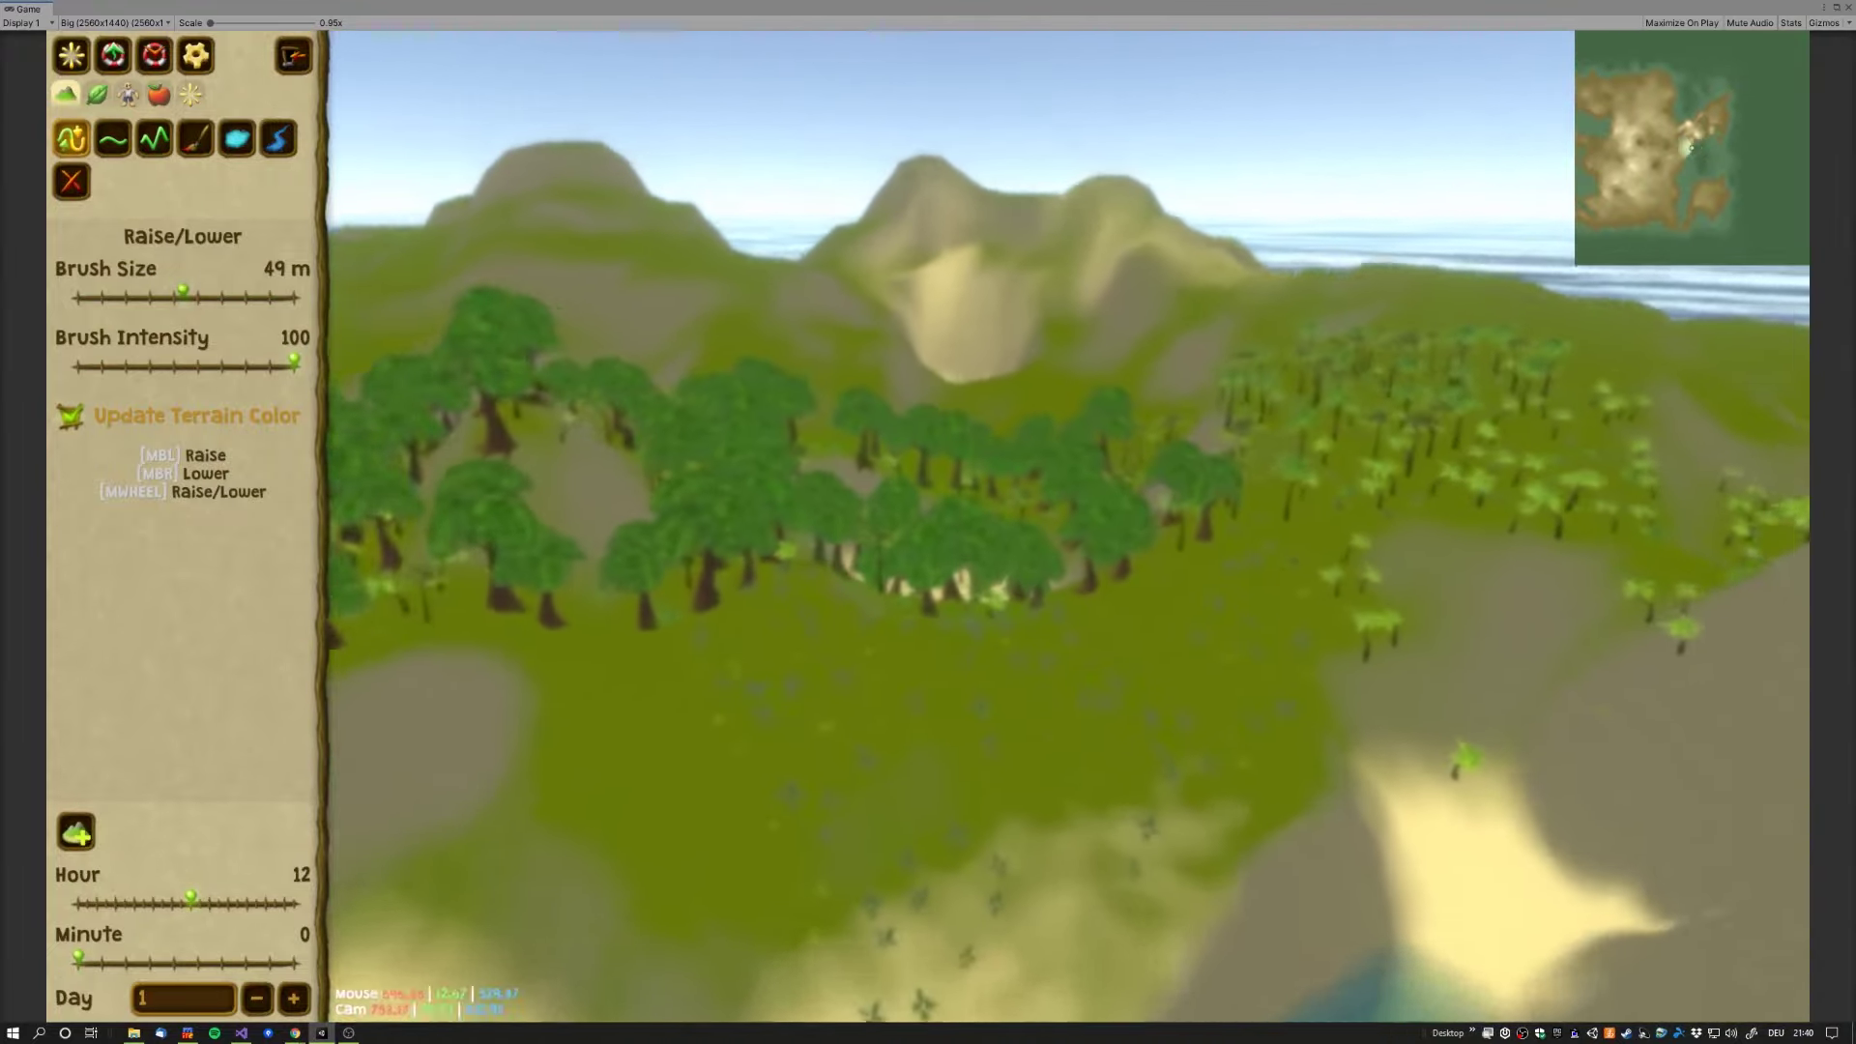
pyautogui.press('w')
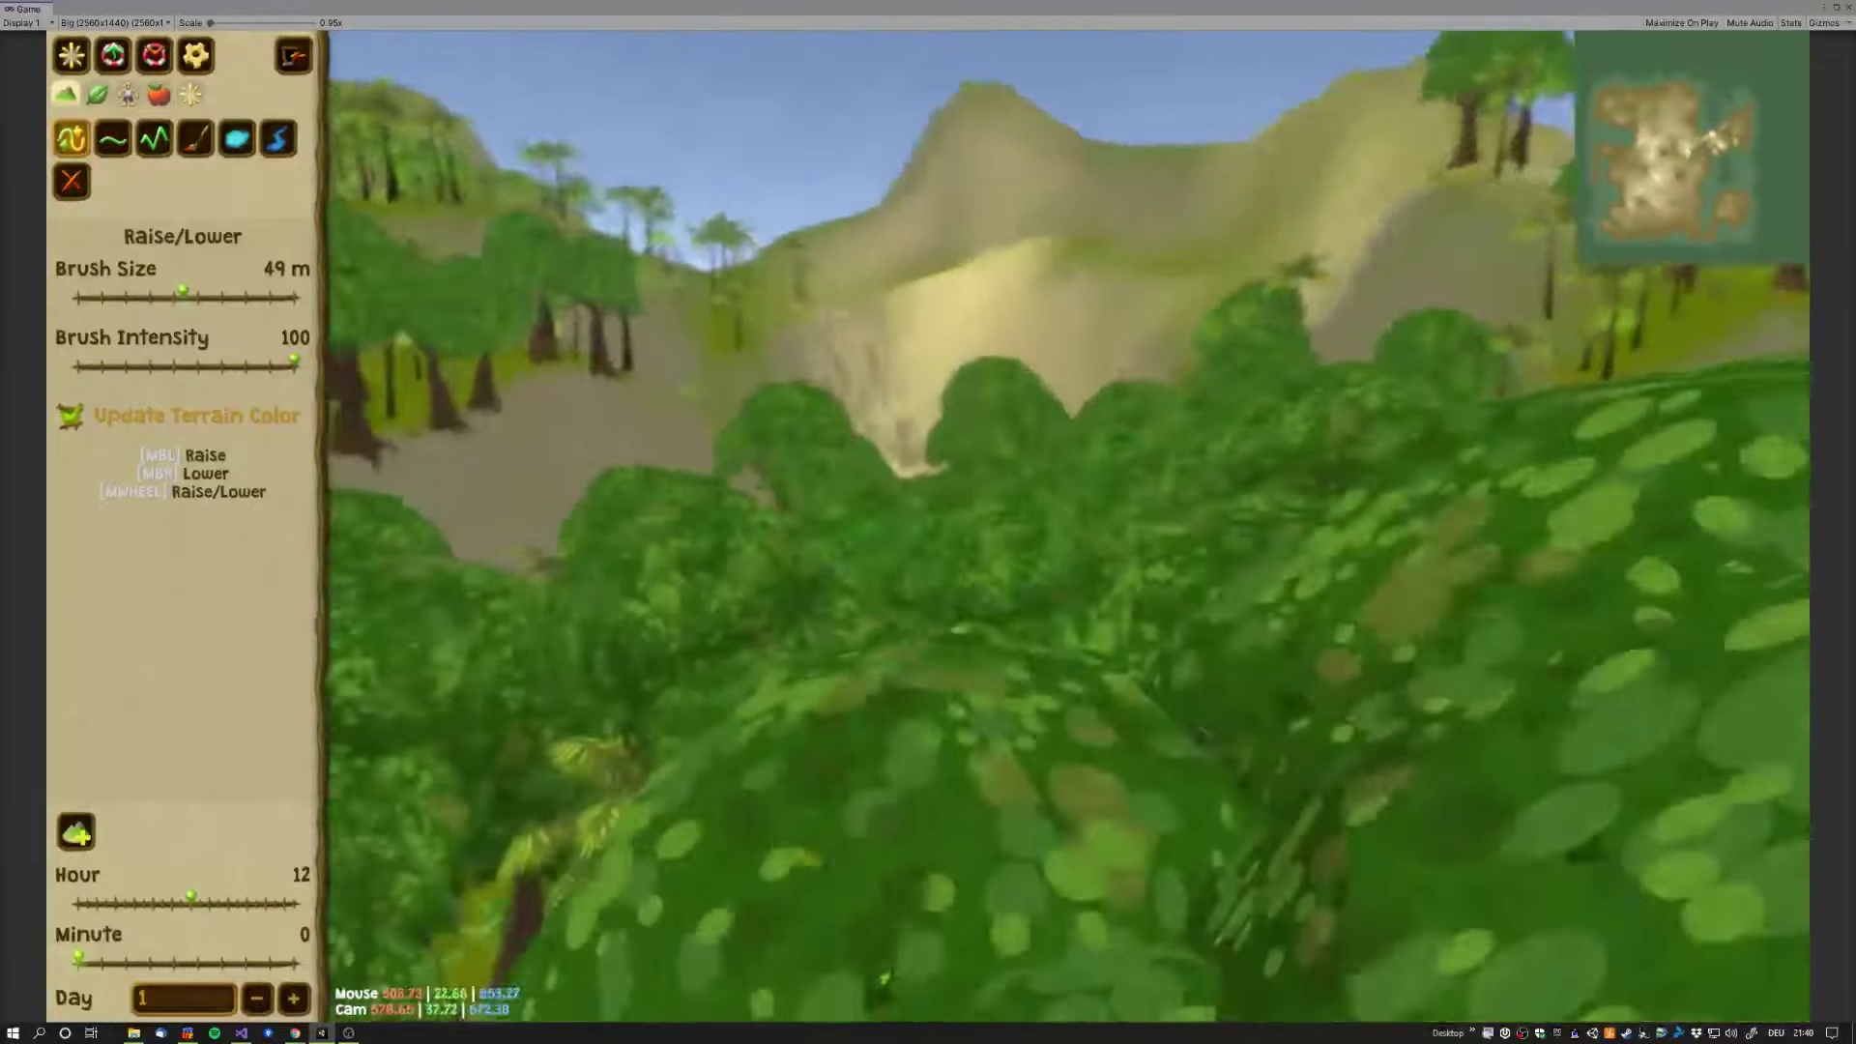
pyautogui.press('w')
pyautogui.press('w')
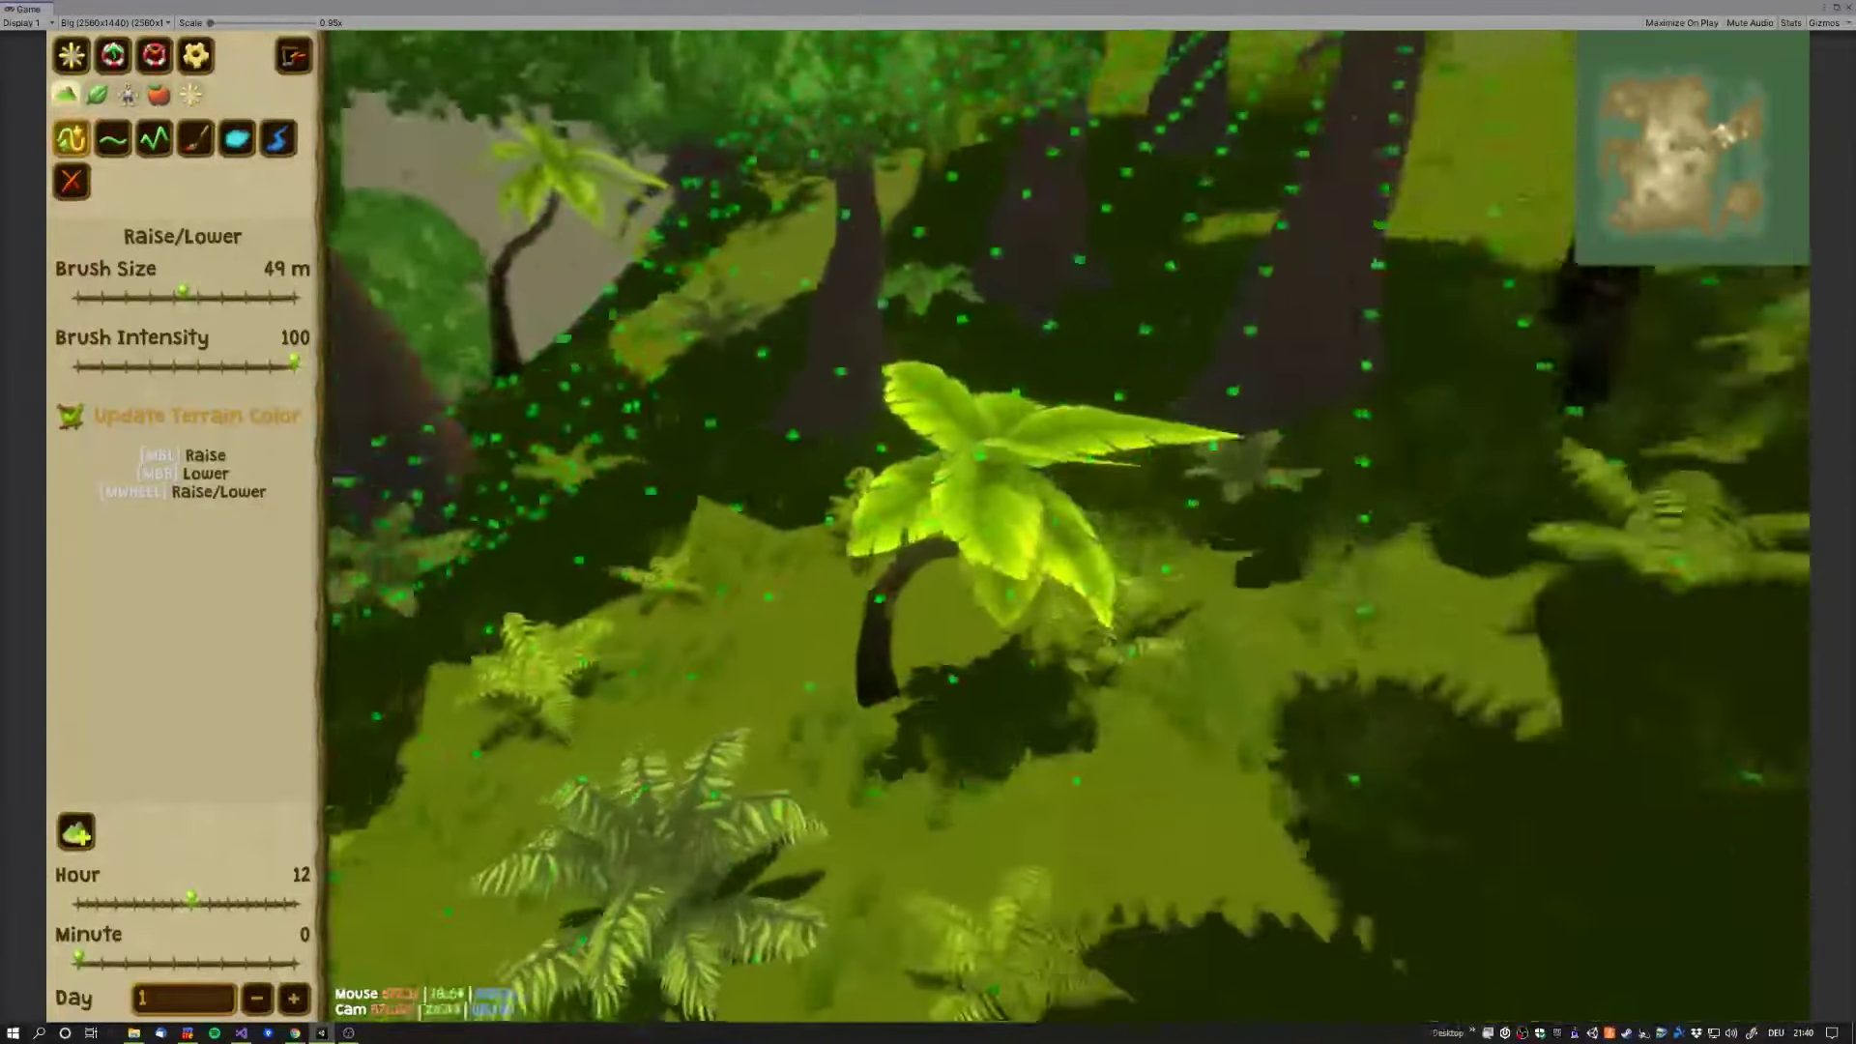
pyautogui.press('w')
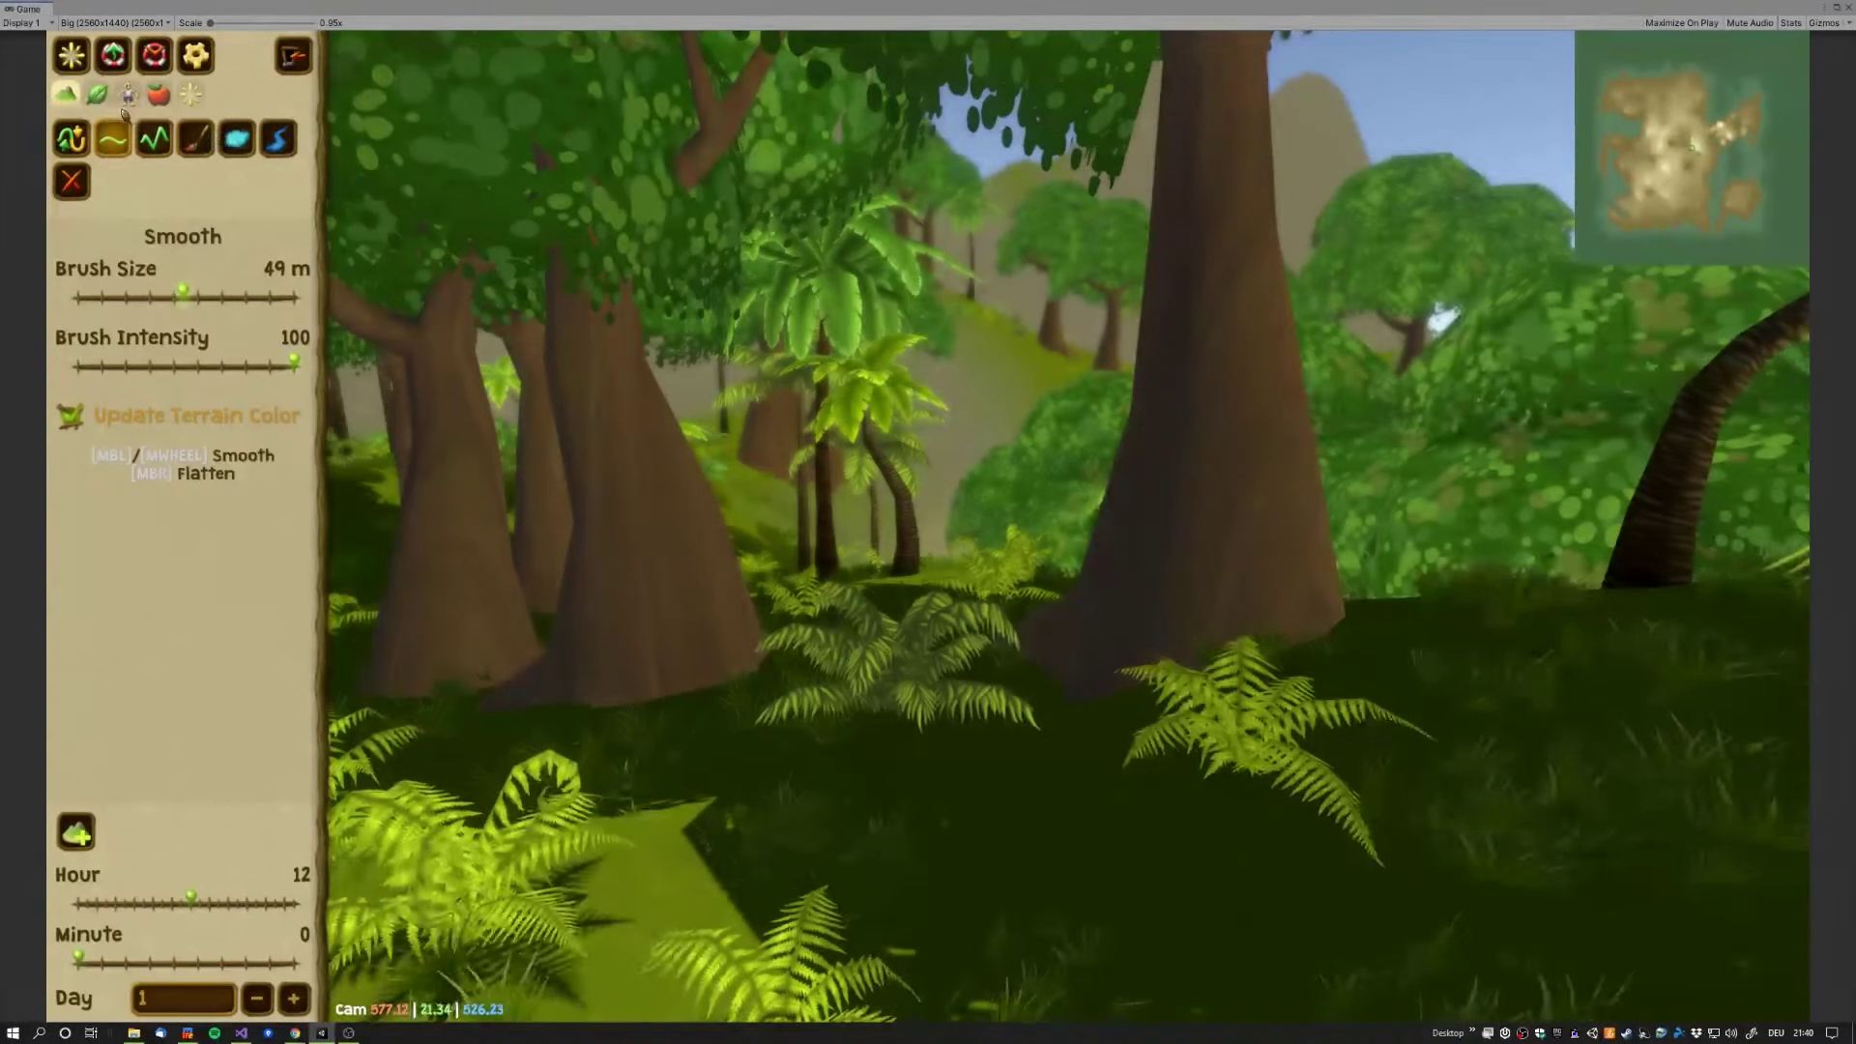
pyautogui.click(96, 94)
pyautogui.press('w')
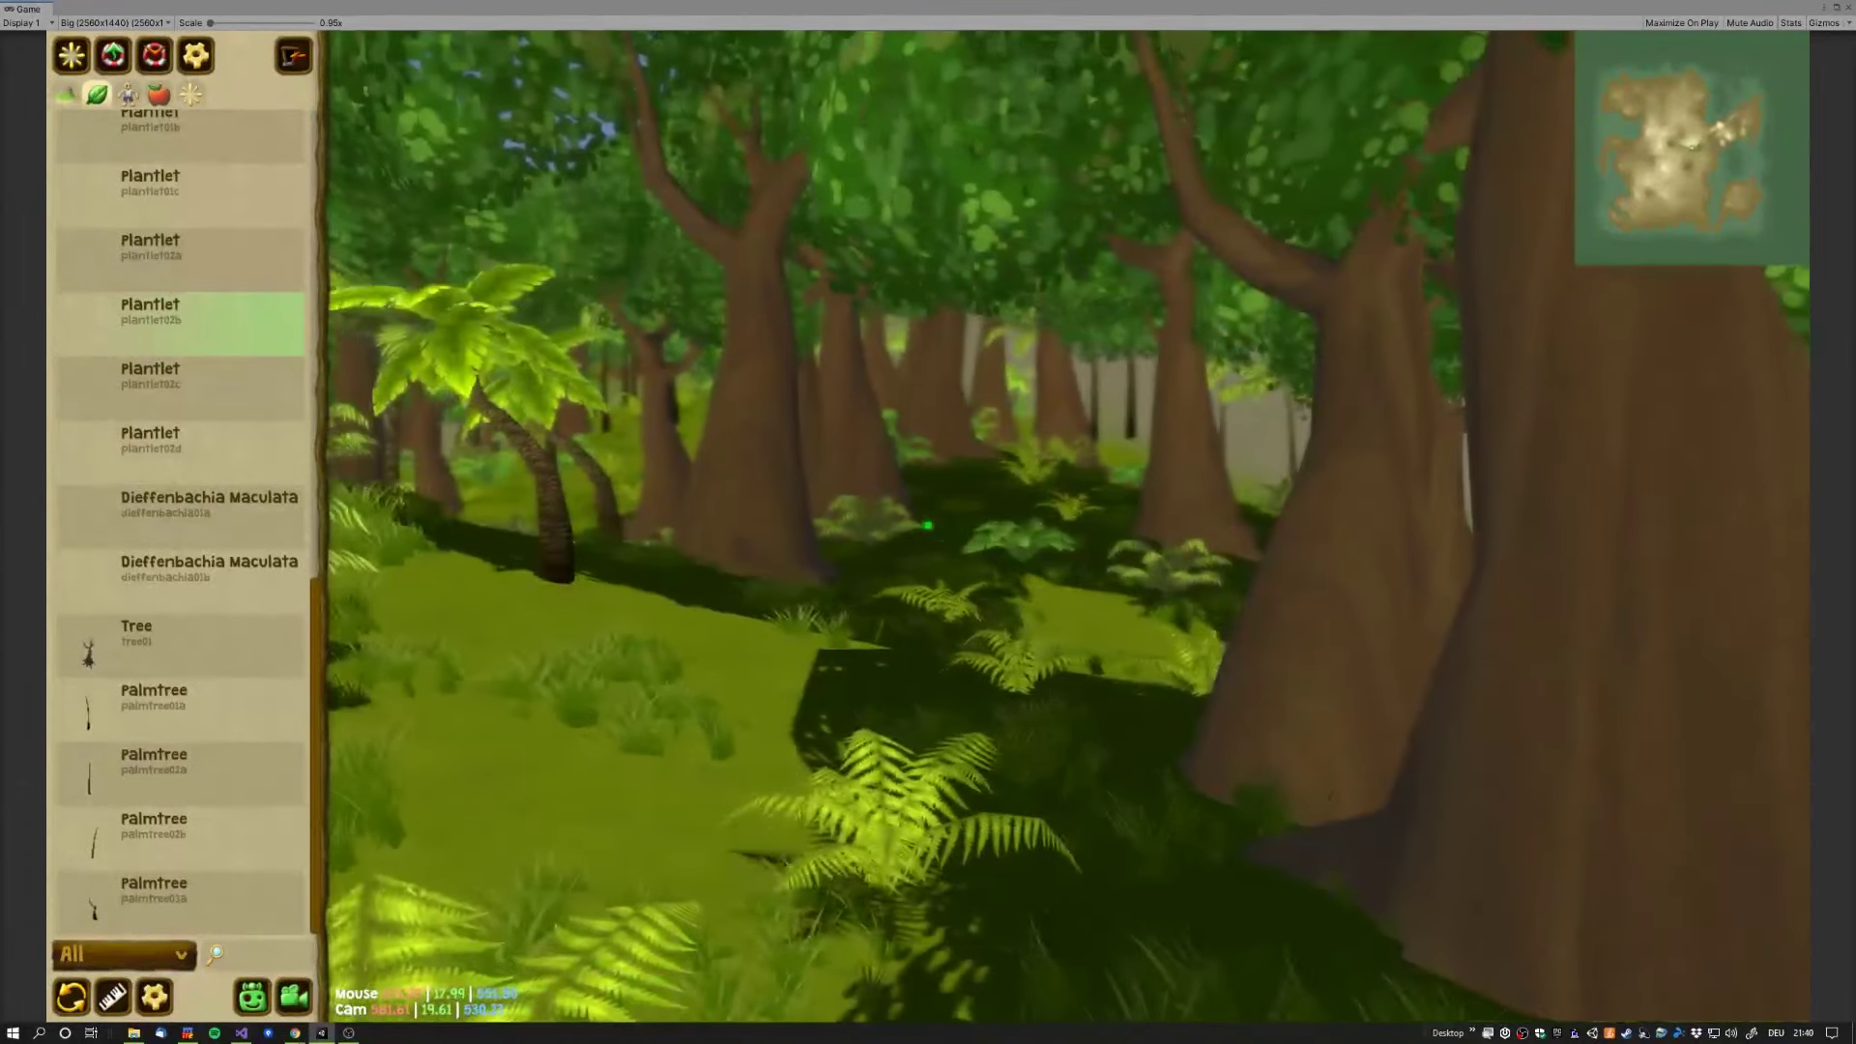
pyautogui.moveTo(927, 526); pyautogui.dragTo(927, 526, button='right')
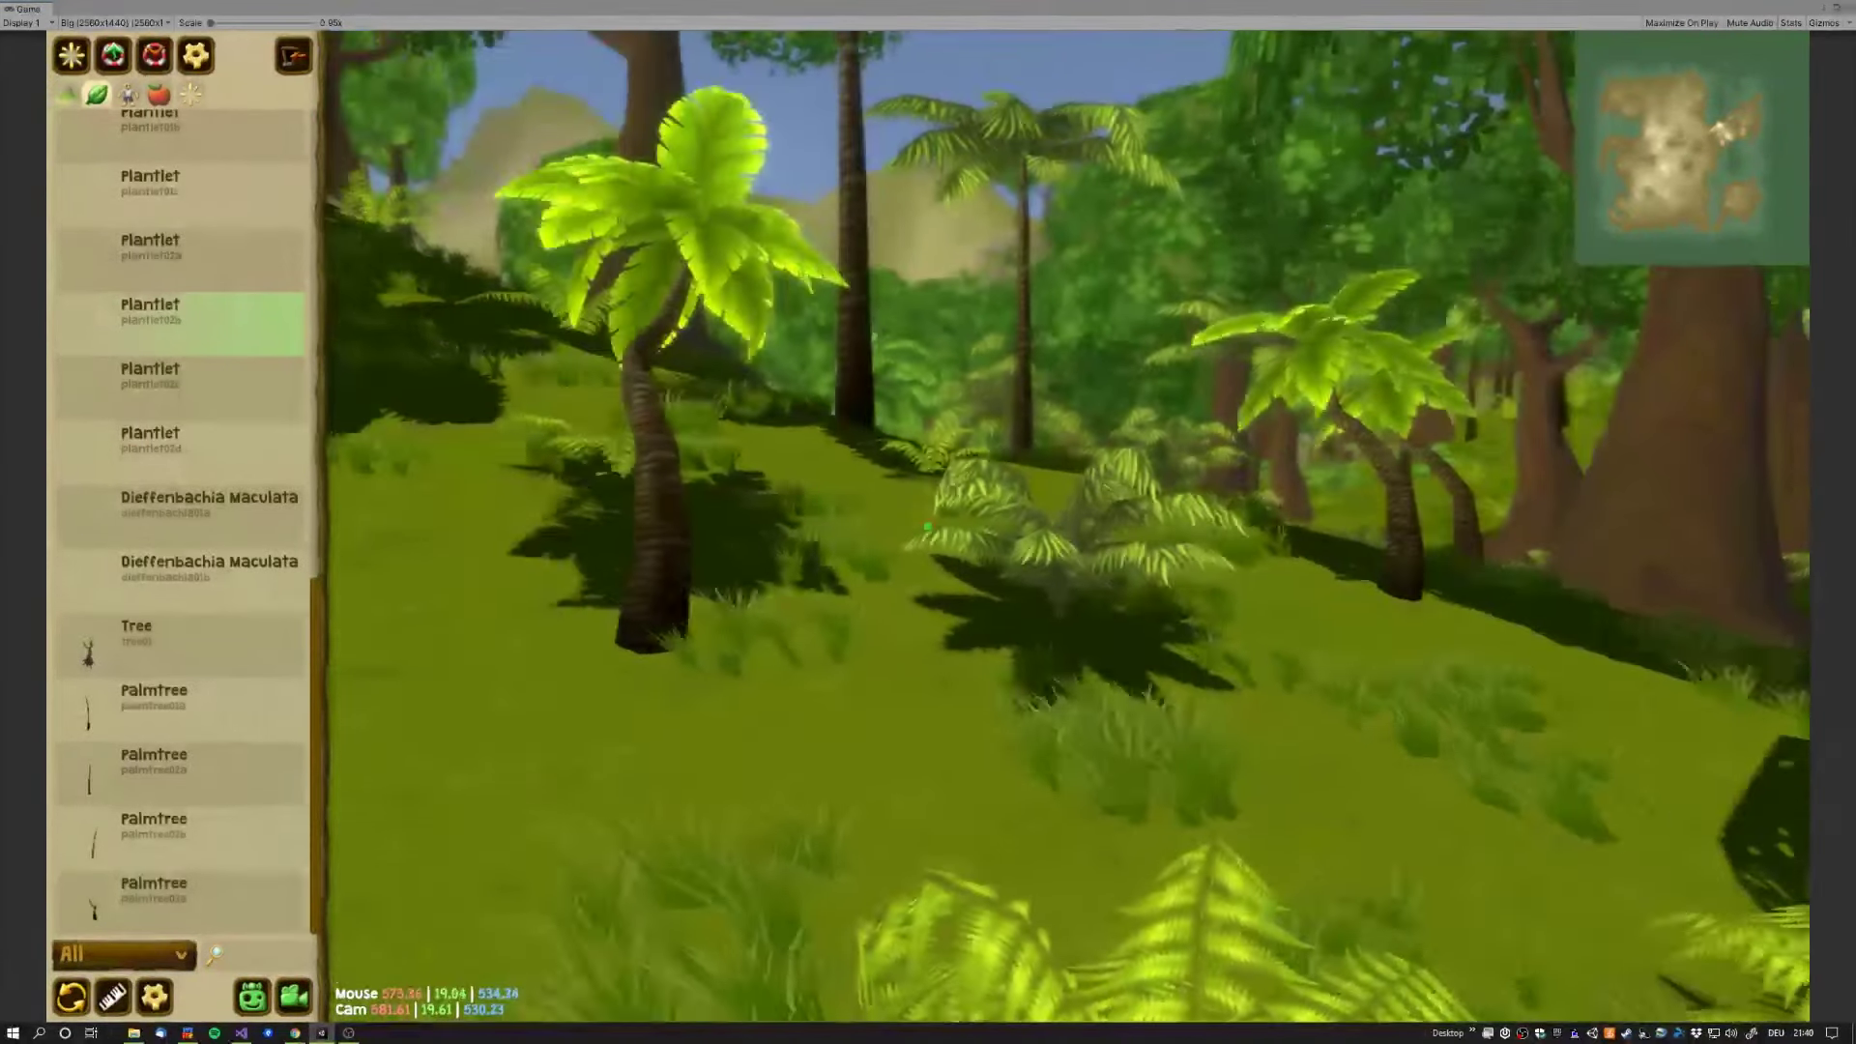